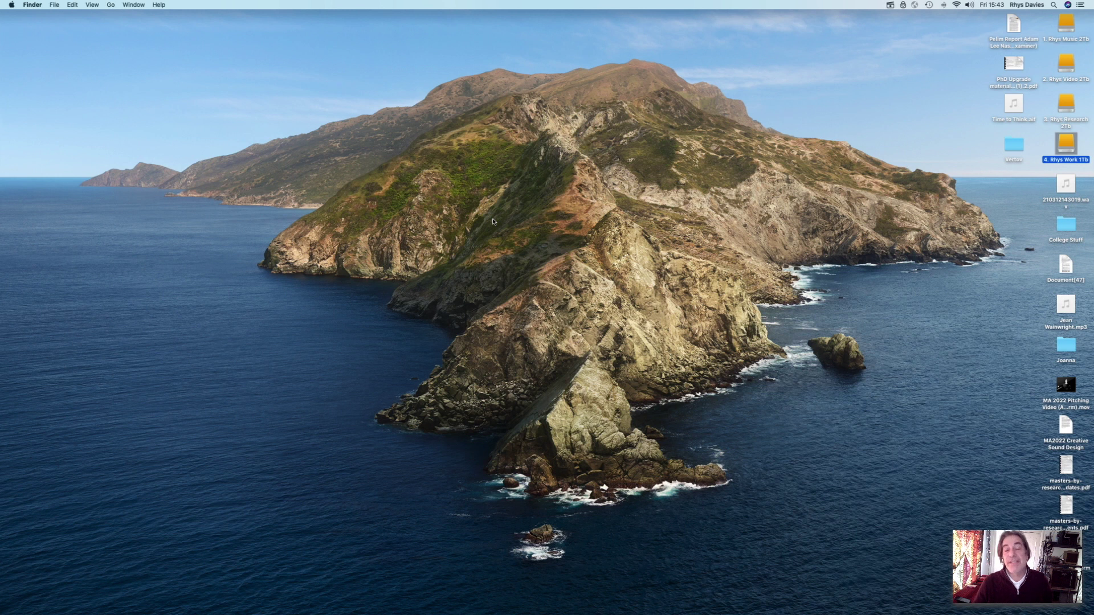
- Launch Logic Pro and show the details of the new empty project setup
mouse_move(649, 613)
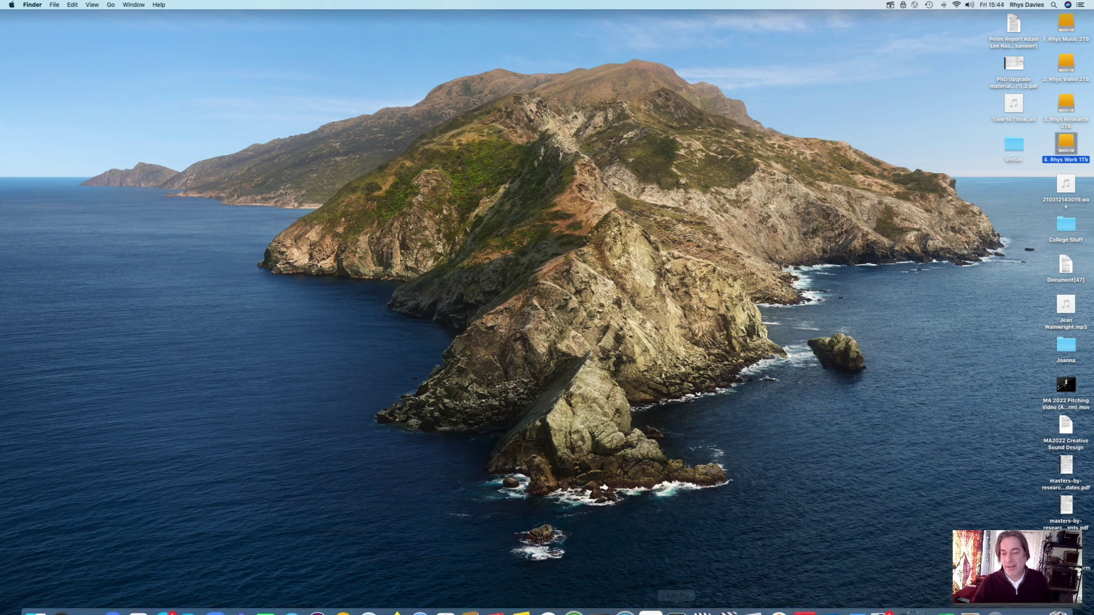
left_click(676, 599)
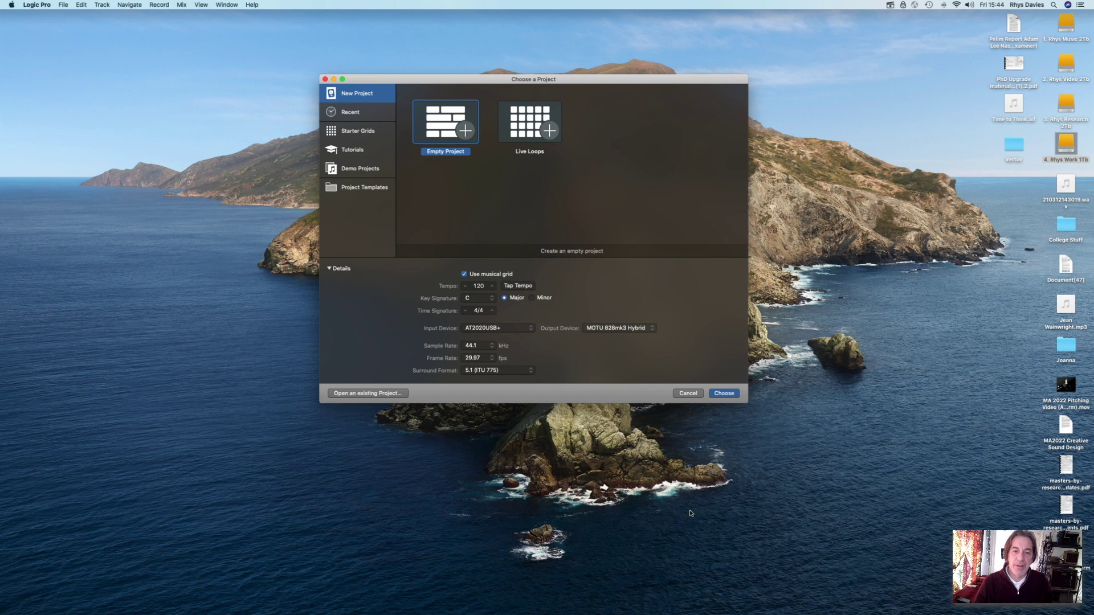
left_click_drag(464, 83, 446, 66)
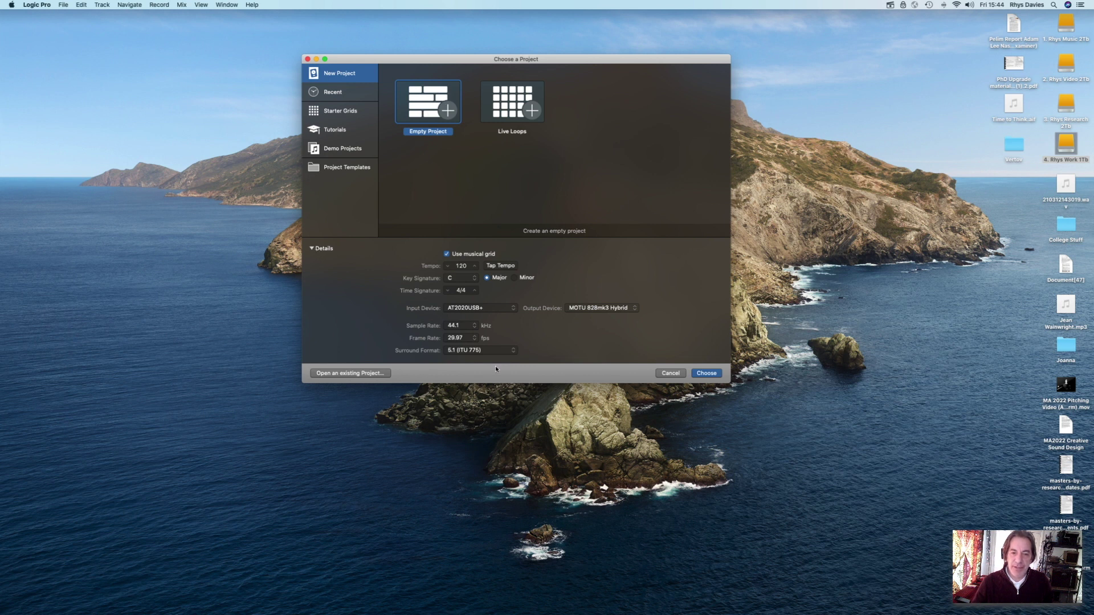
left_click(311, 249)
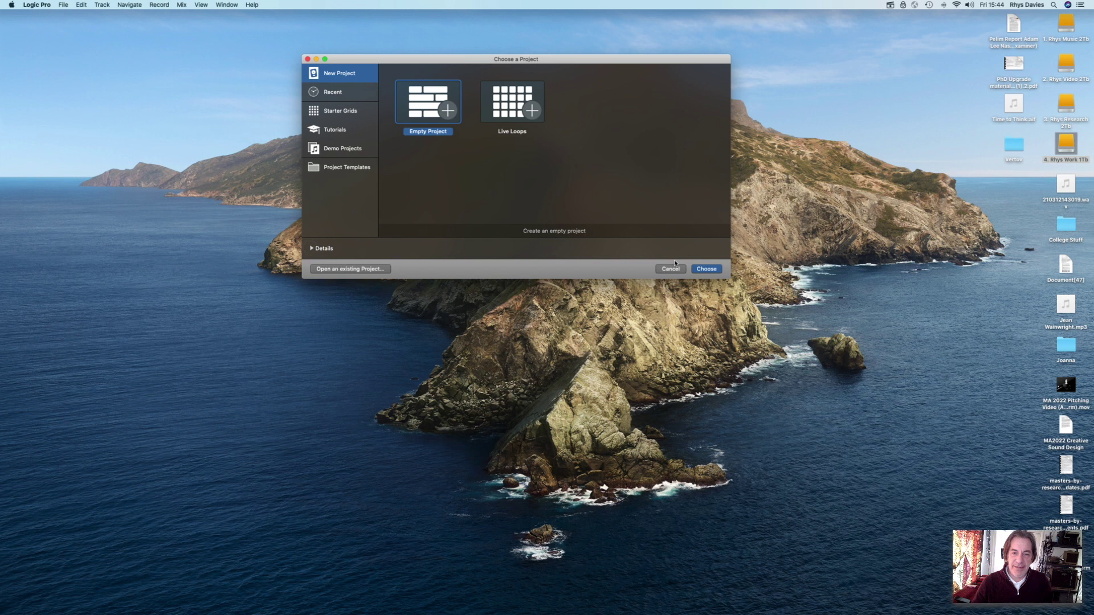
left_click(311, 248)
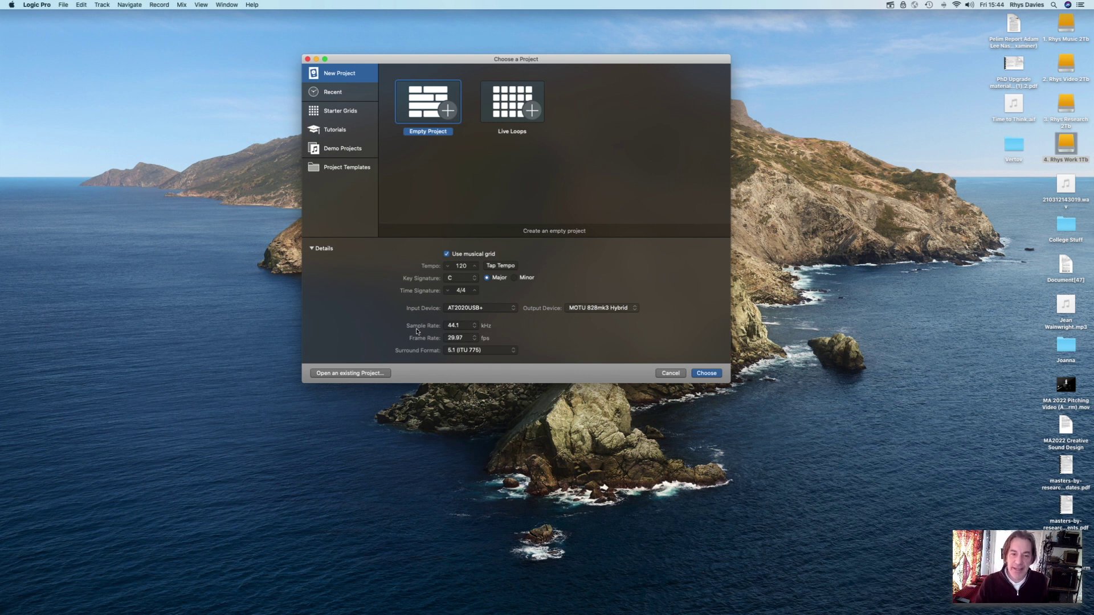
- Try a 48 kHz sample rate for the new project and review the available frame rates
left_click(473, 328)
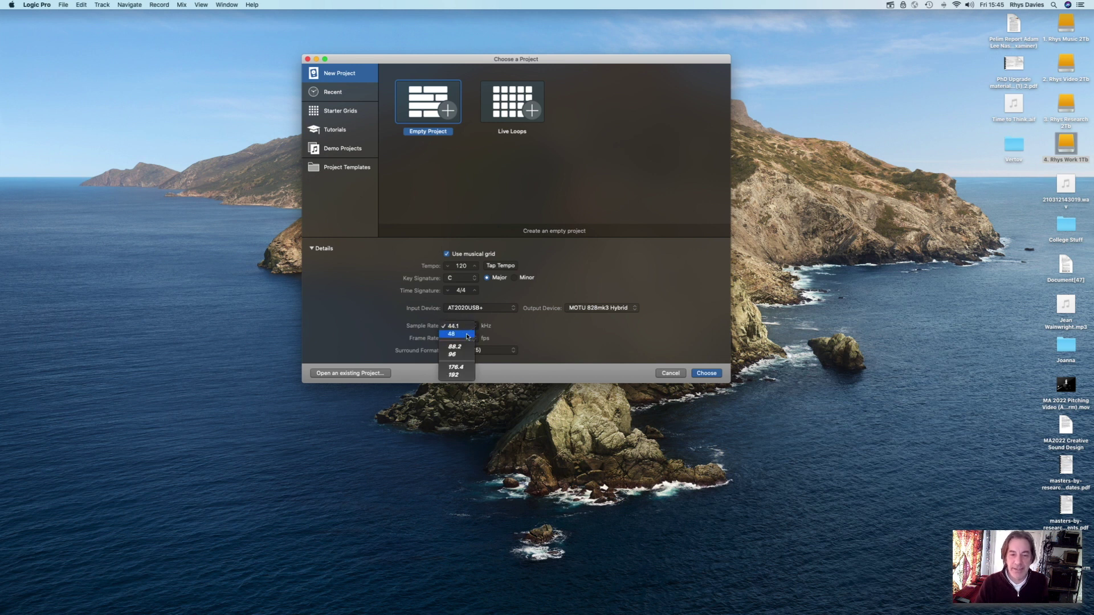
left_click(467, 337)
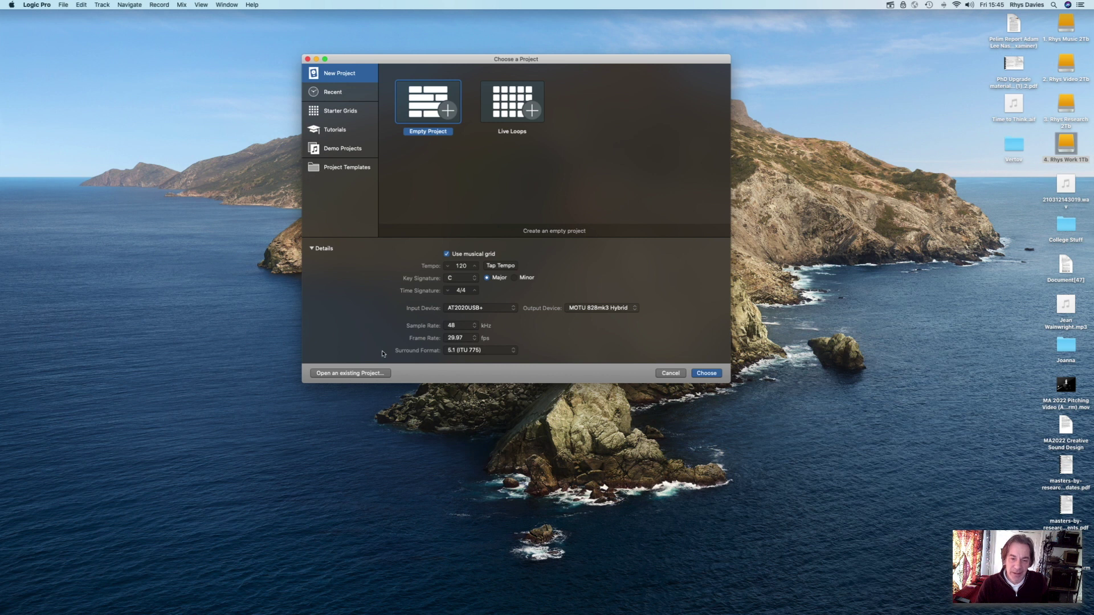
left_click(473, 340)
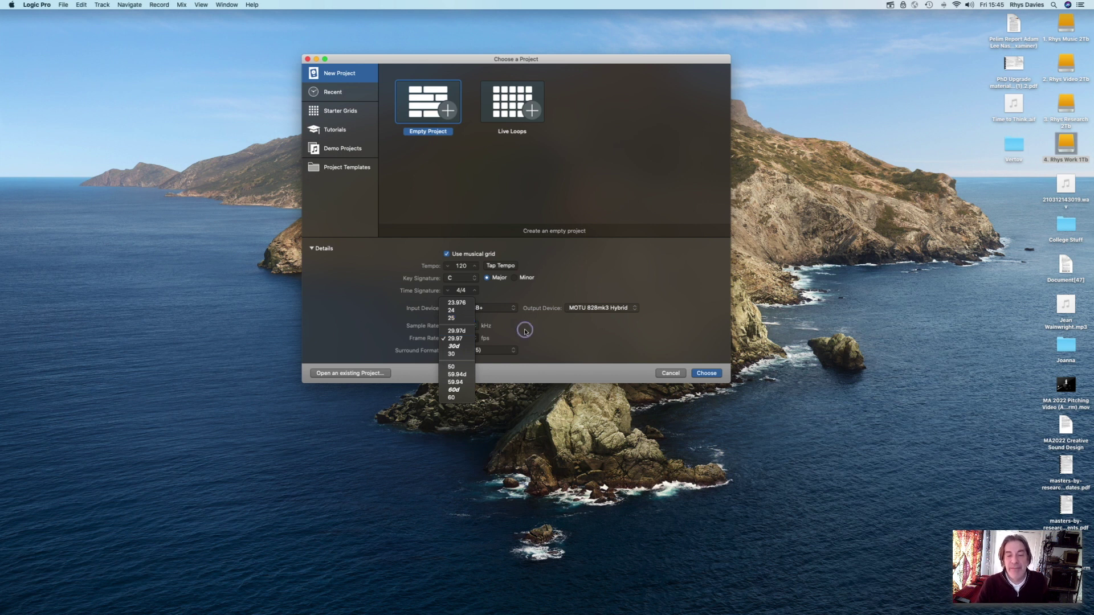
left_click(551, 335)
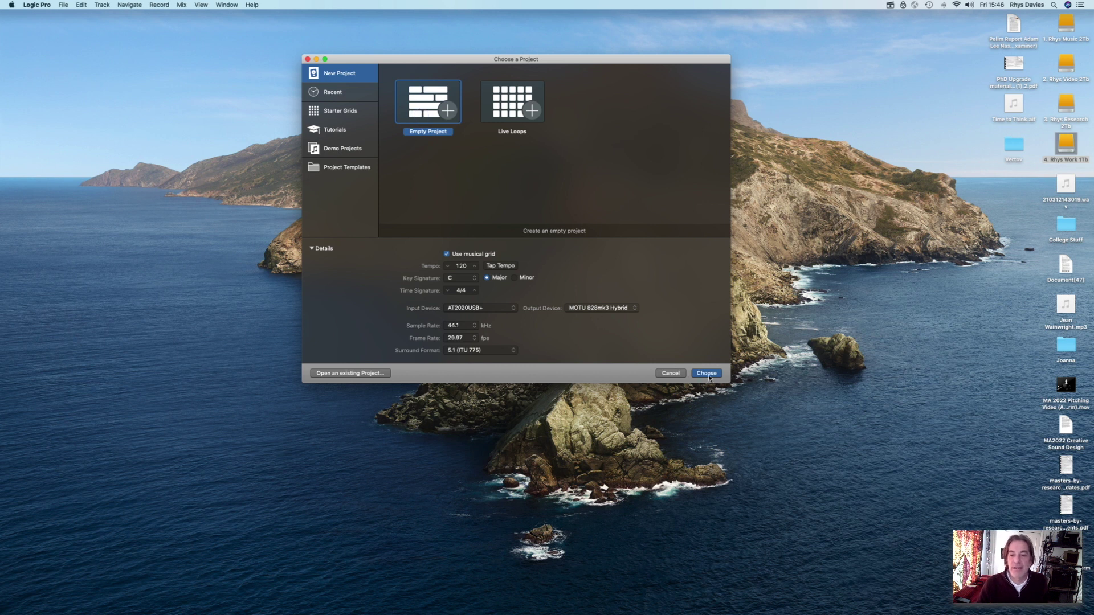
- Create an empty project with one microphone audio track using Input 1 and Output 1 + 2
left_click(707, 375)
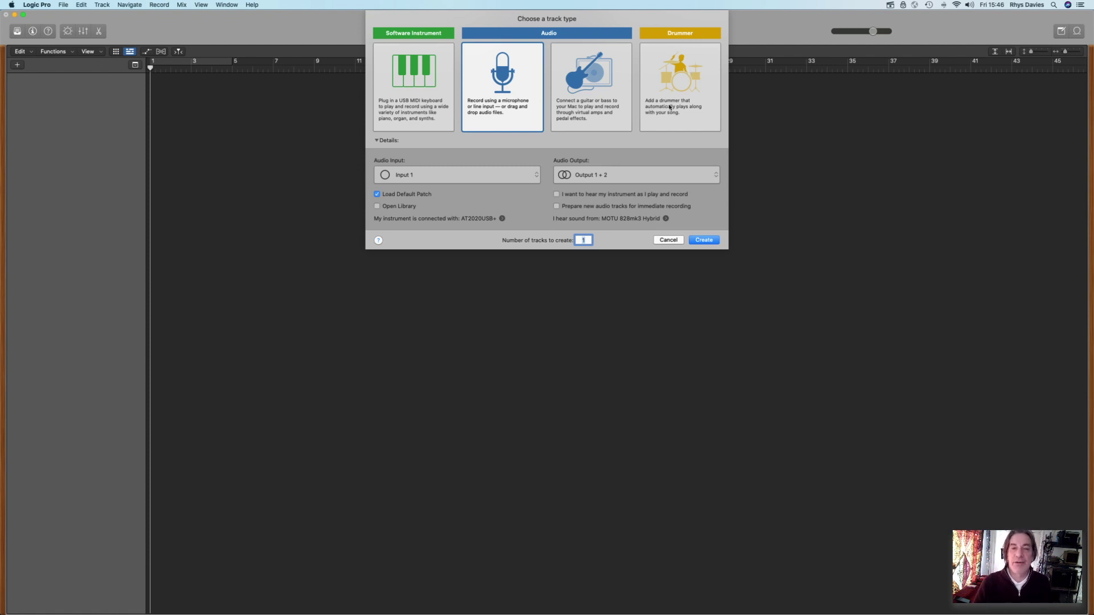
left_click(508, 80)
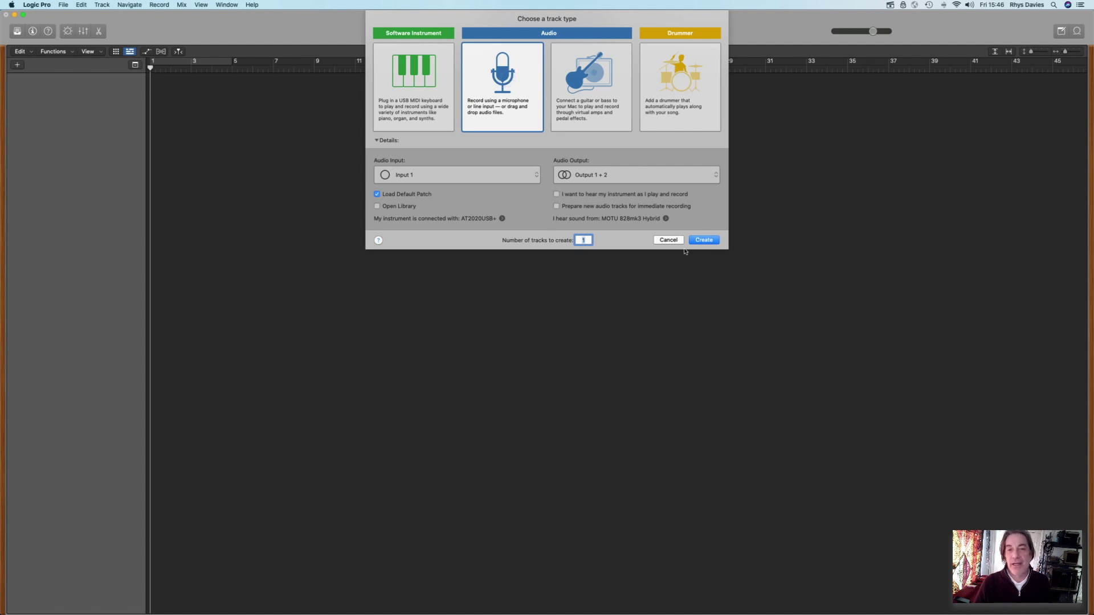
left_click(521, 93)
left_click(704, 239)
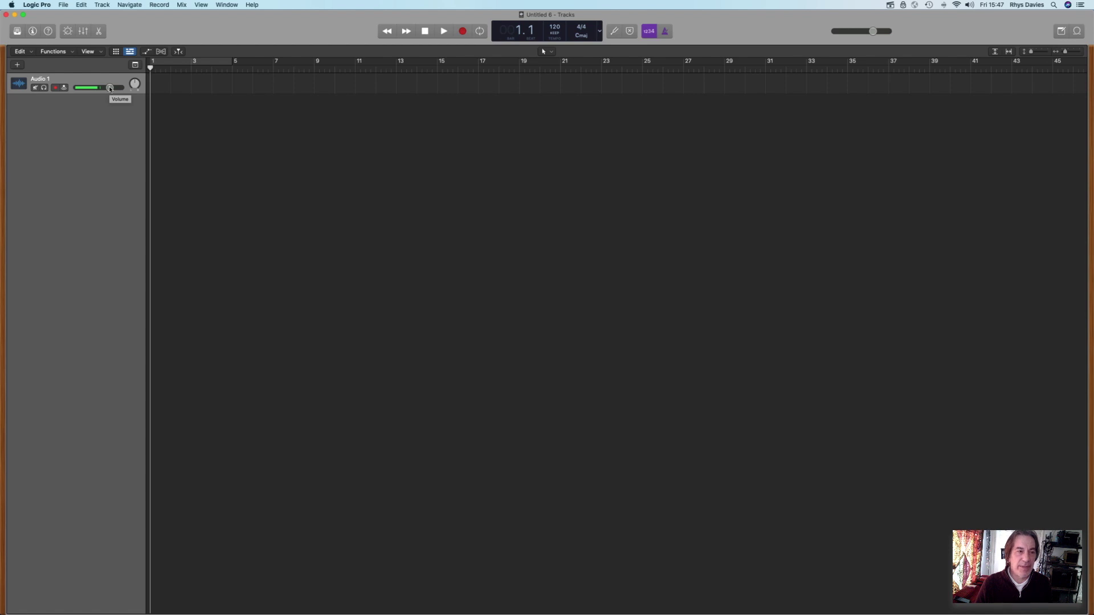
- Mute the audio track and unmute it again
left_click(34, 89)
left_click(34, 88)
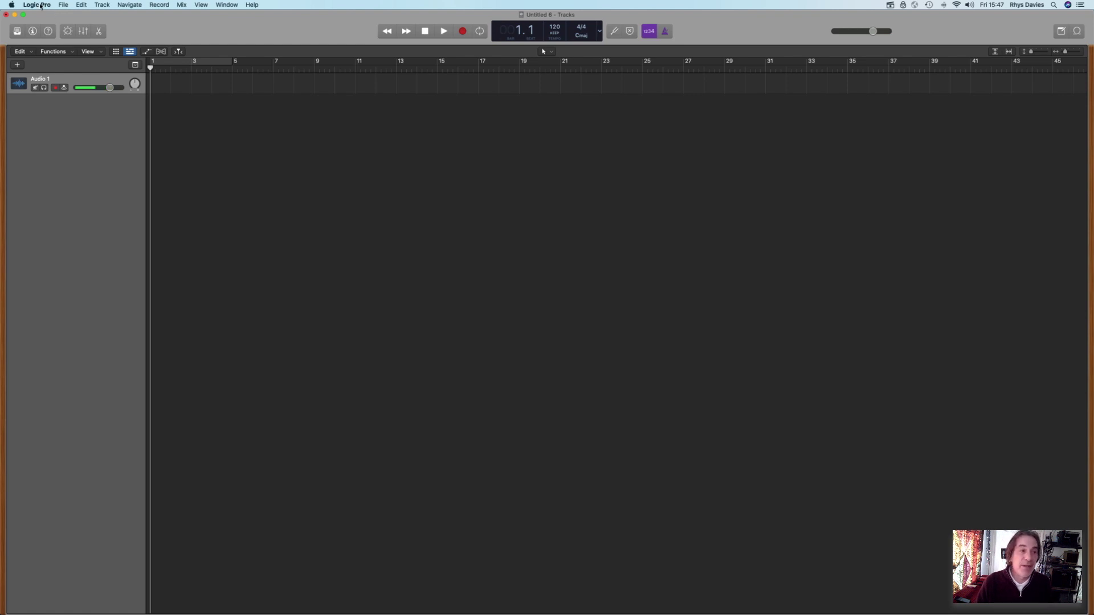
- Enable Show Advanced Tools with all additional options in the advanced preferences and close the preferences
left_click(40, 6)
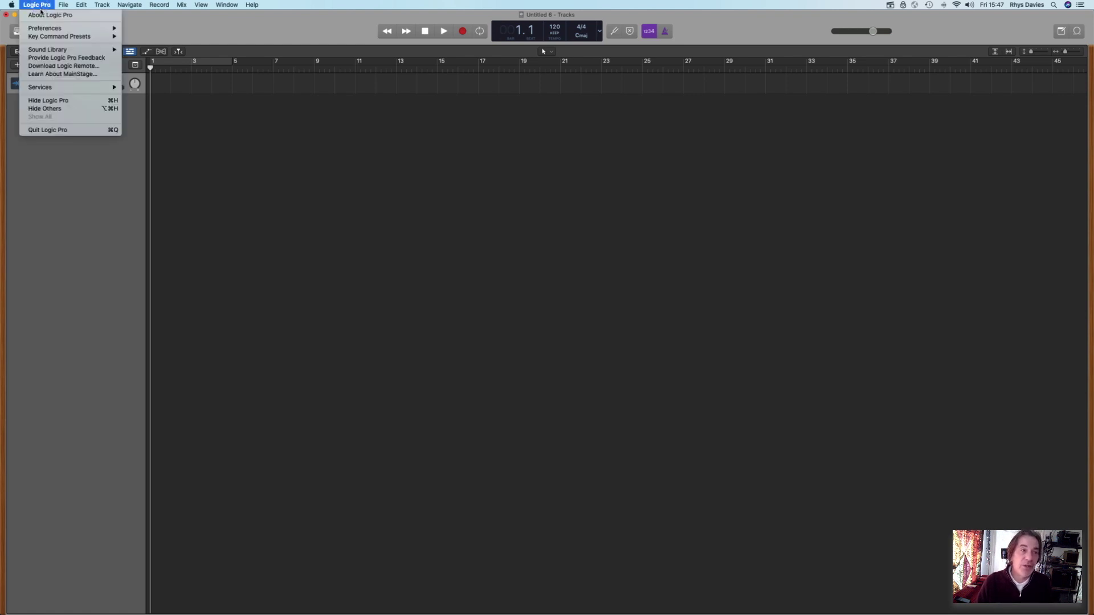
mouse_move(45, 30)
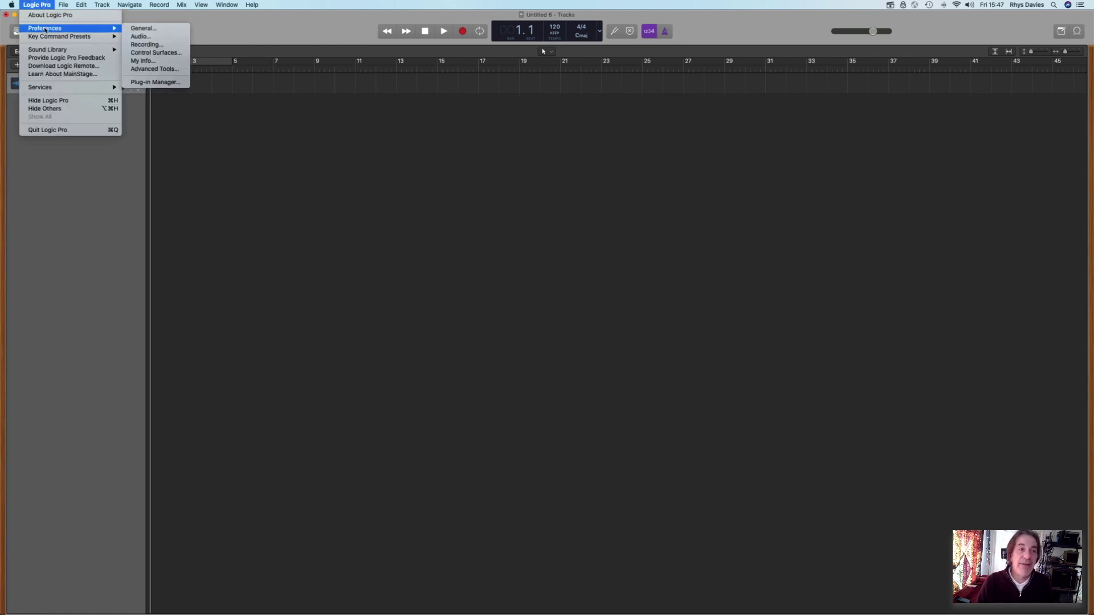
left_click(169, 71)
left_click_drag(537, 102, 481, 210)
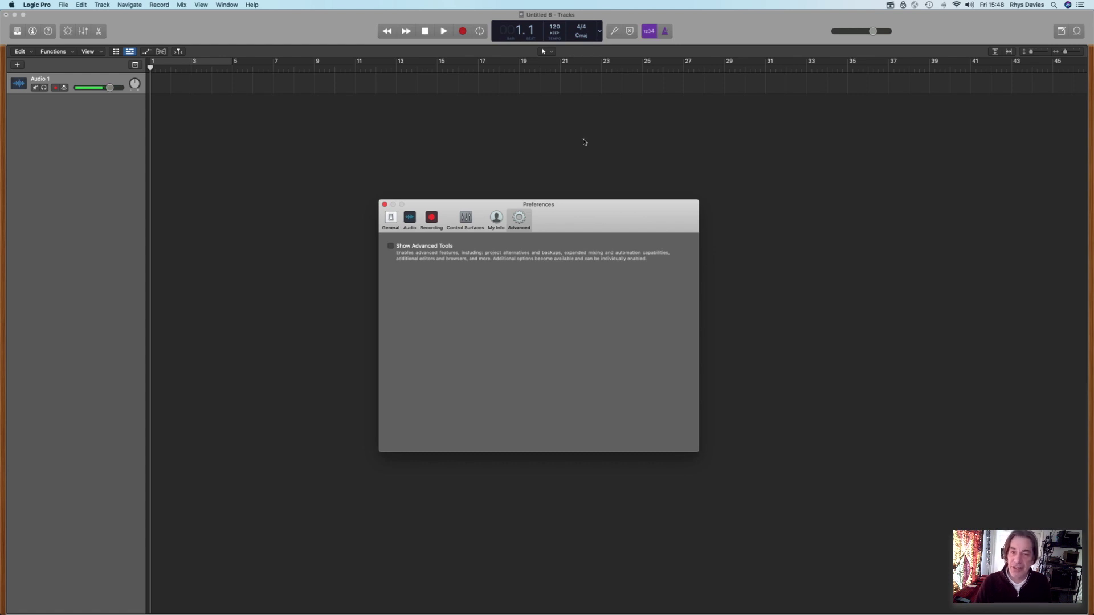
left_click(390, 246)
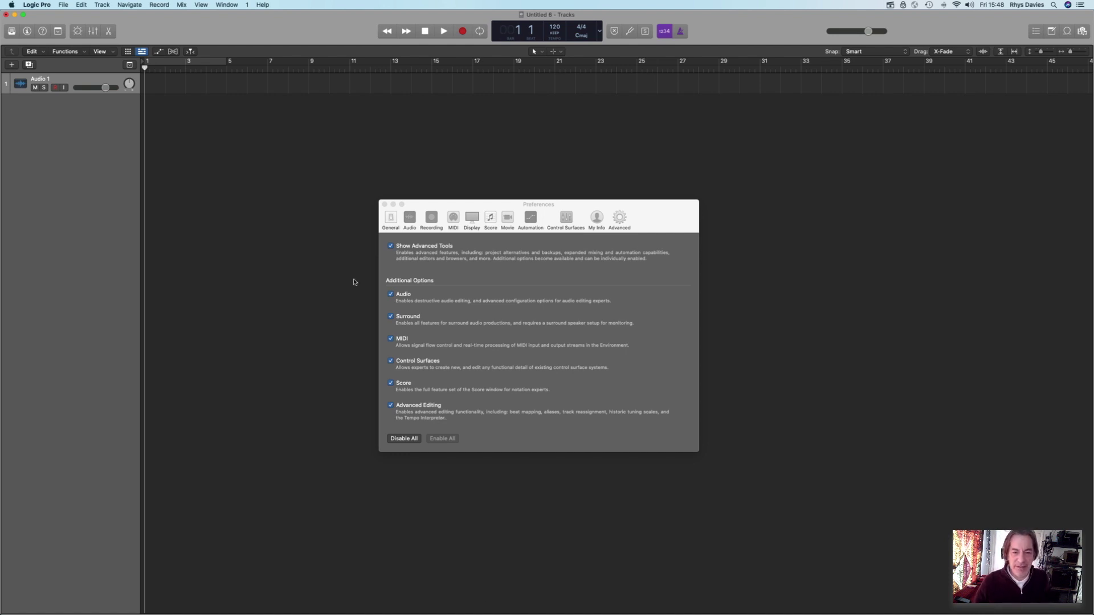
left_click(473, 364)
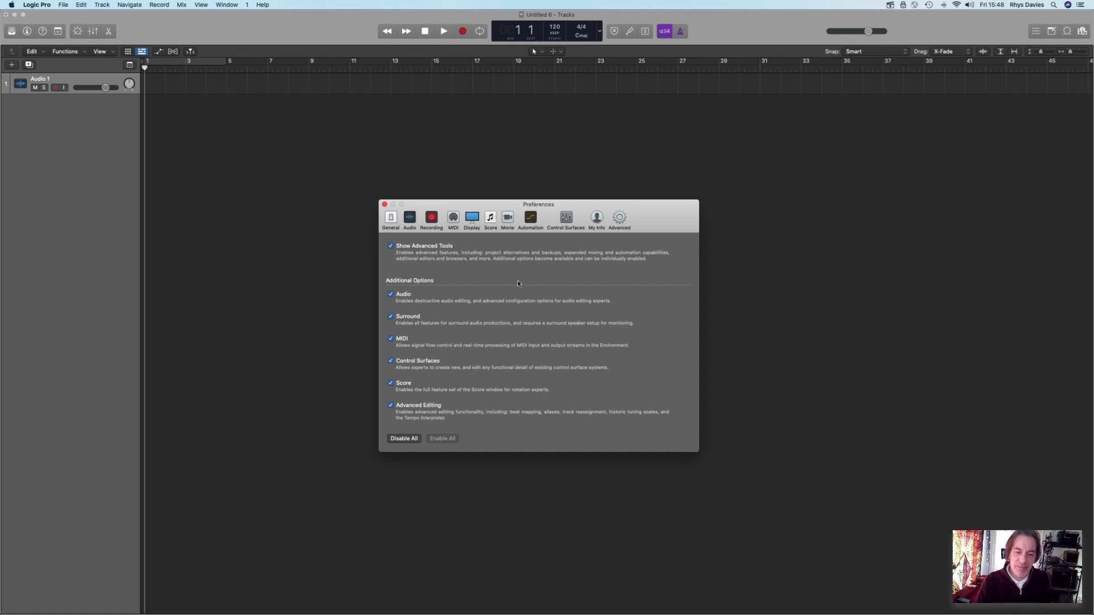
left_click(384, 204)
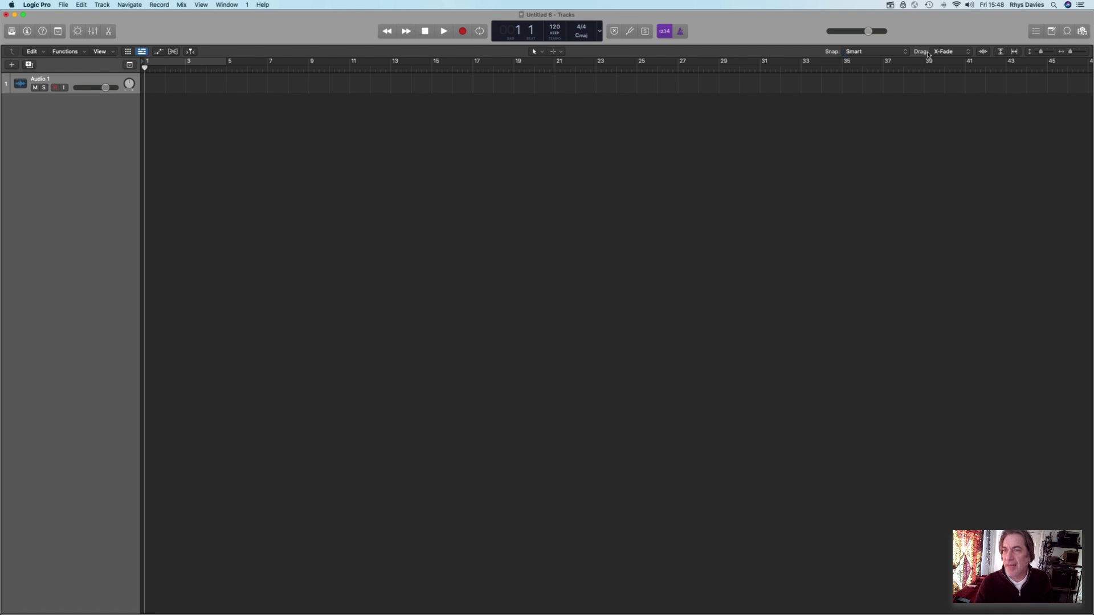
- Keep the Tracks area's drag mode at X-Fade and set Snap to Off
left_click(954, 52)
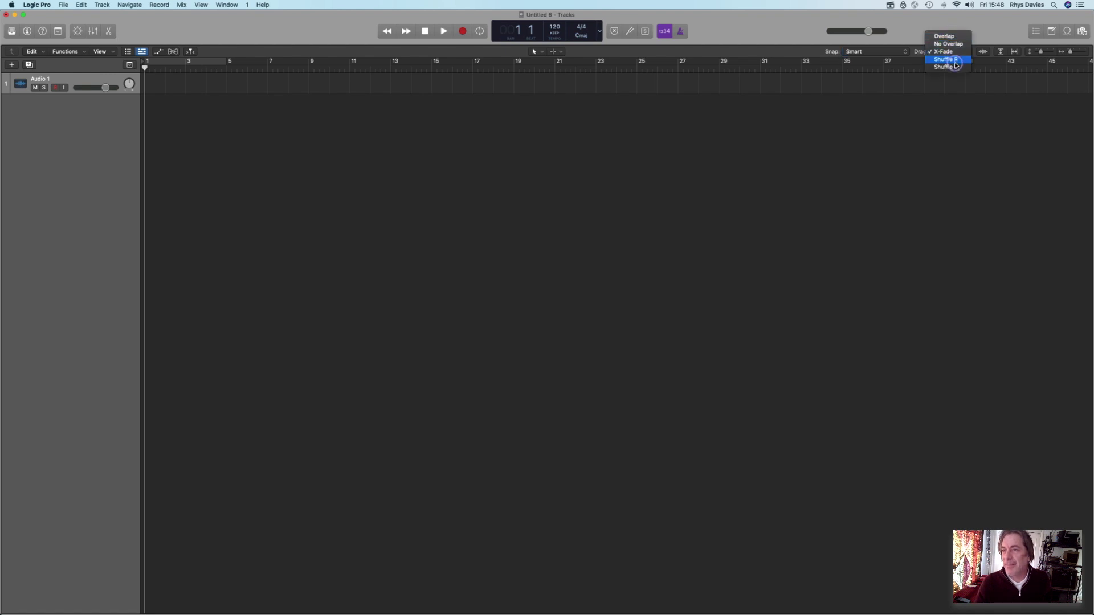
left_click(944, 52)
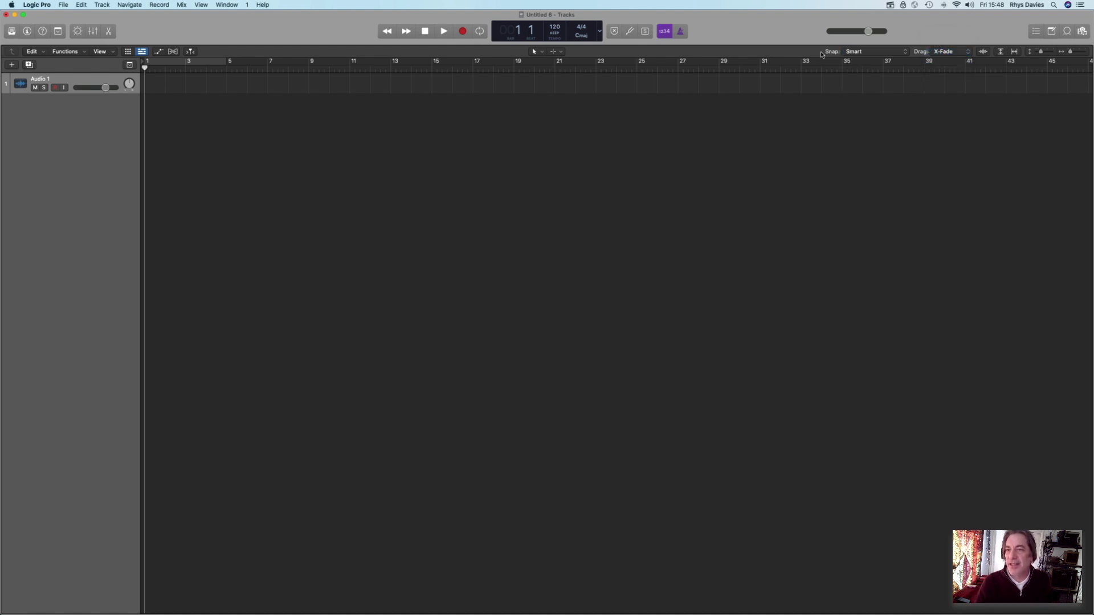
left_click(847, 52)
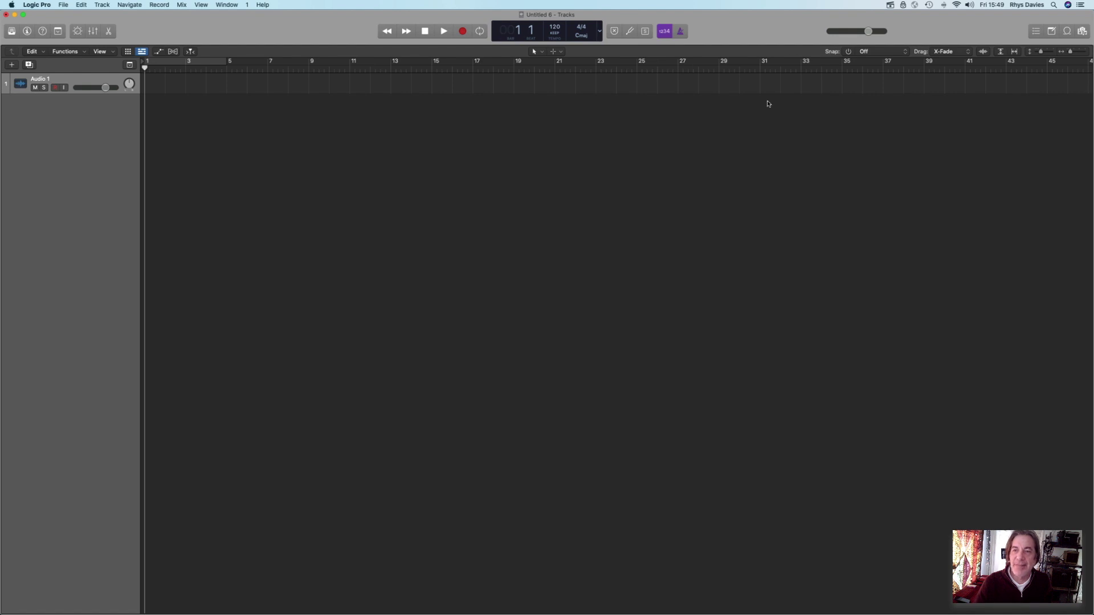
left_click(694, 177)
left_click(360, 35)
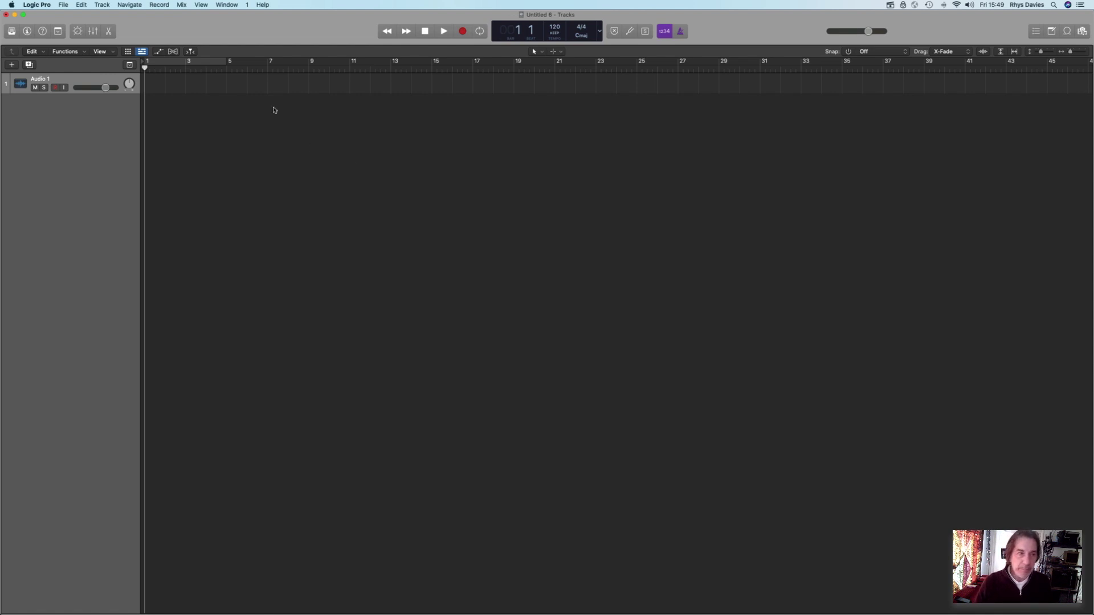
- Open the movie "The Dore - original cut.mov" from the MA1007 Workshop folder and use its 25 fps frame rate for the project
left_click(63, 5)
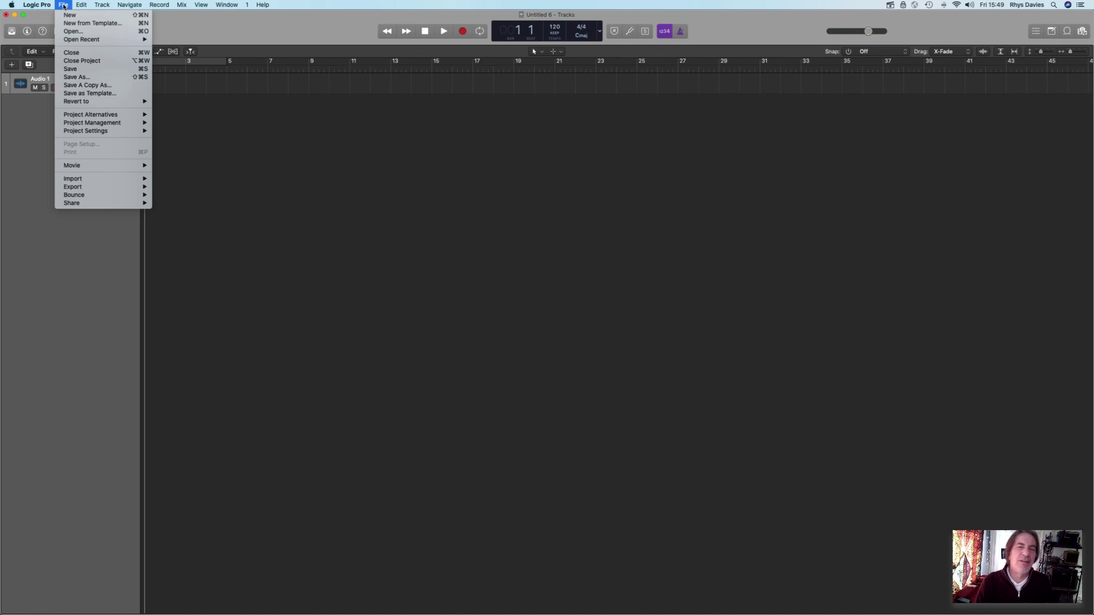
mouse_move(79, 166)
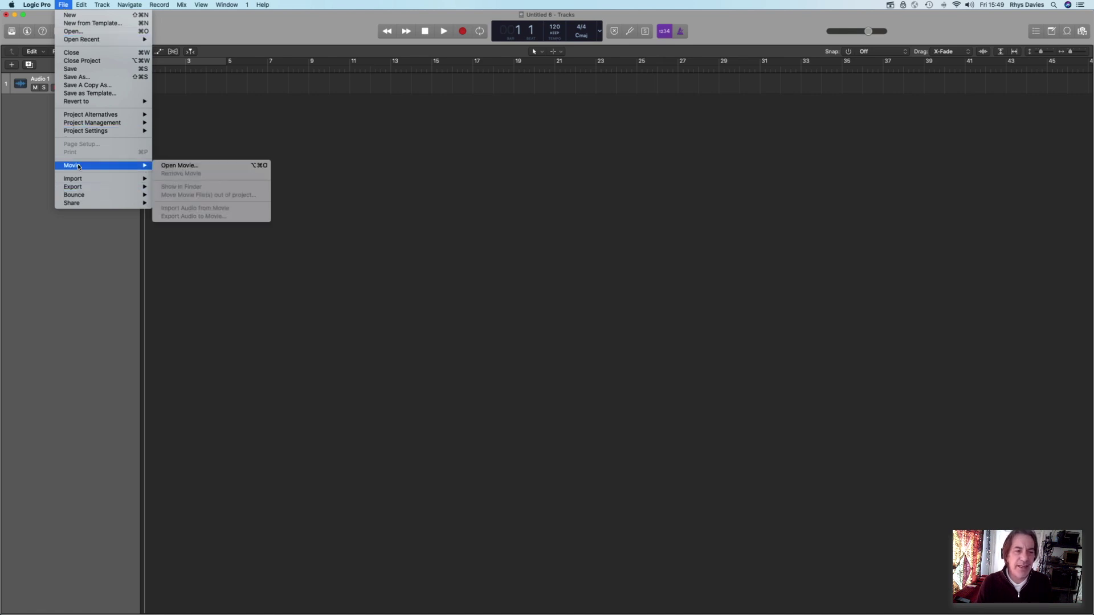
left_click(194, 165)
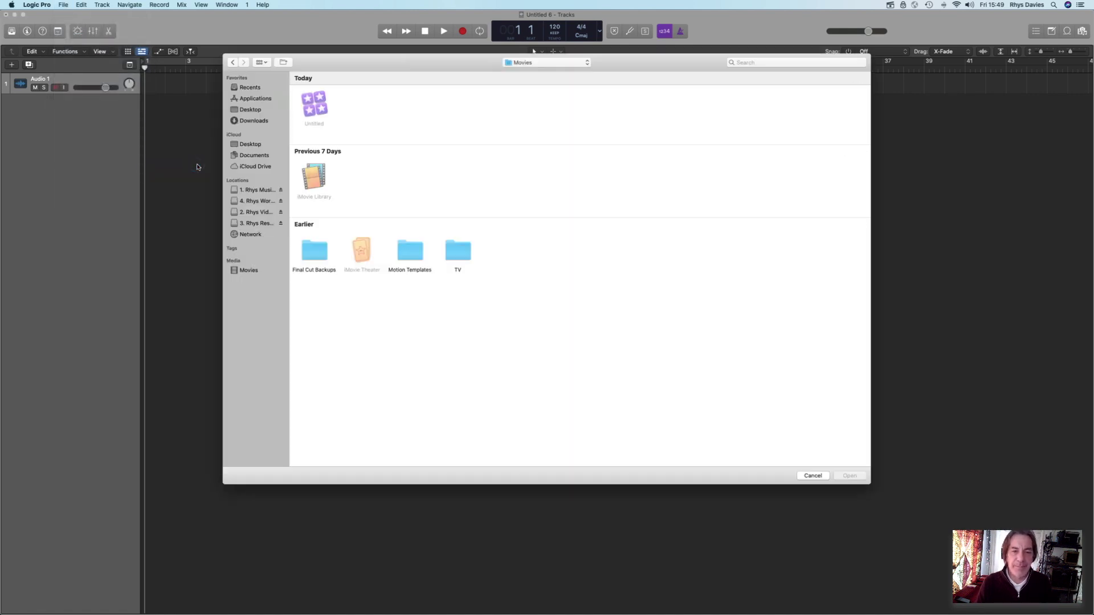
left_click(259, 212)
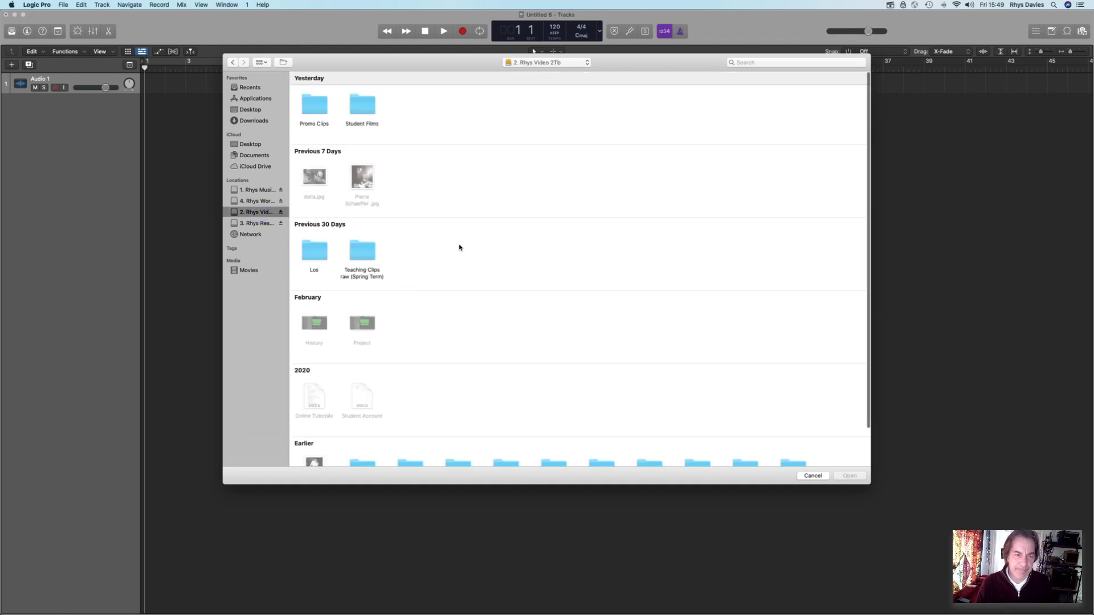
left_click(260, 201)
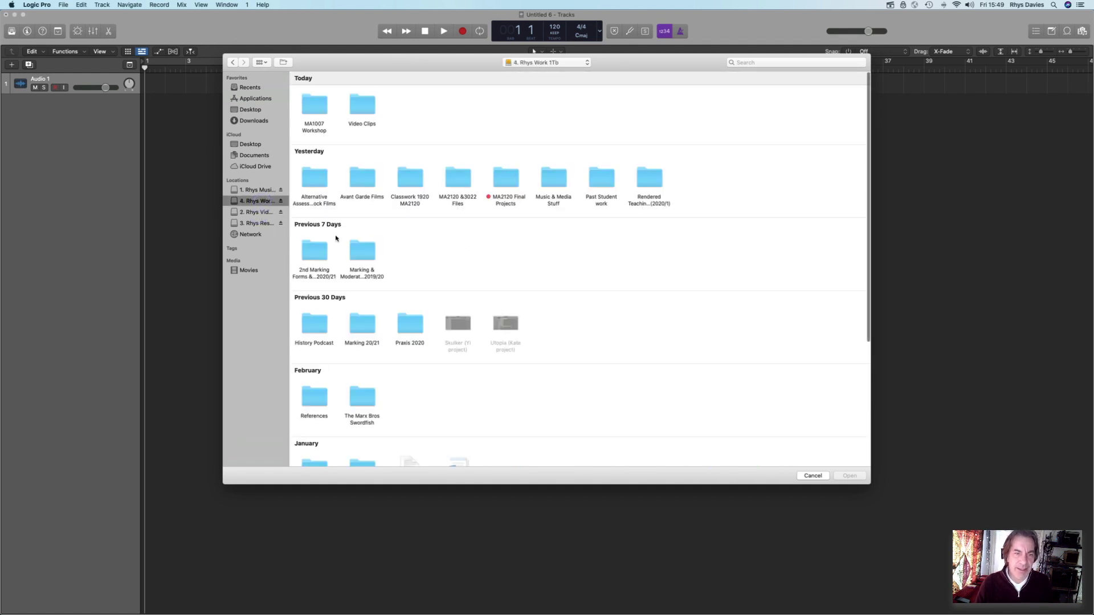
double_click(314, 112)
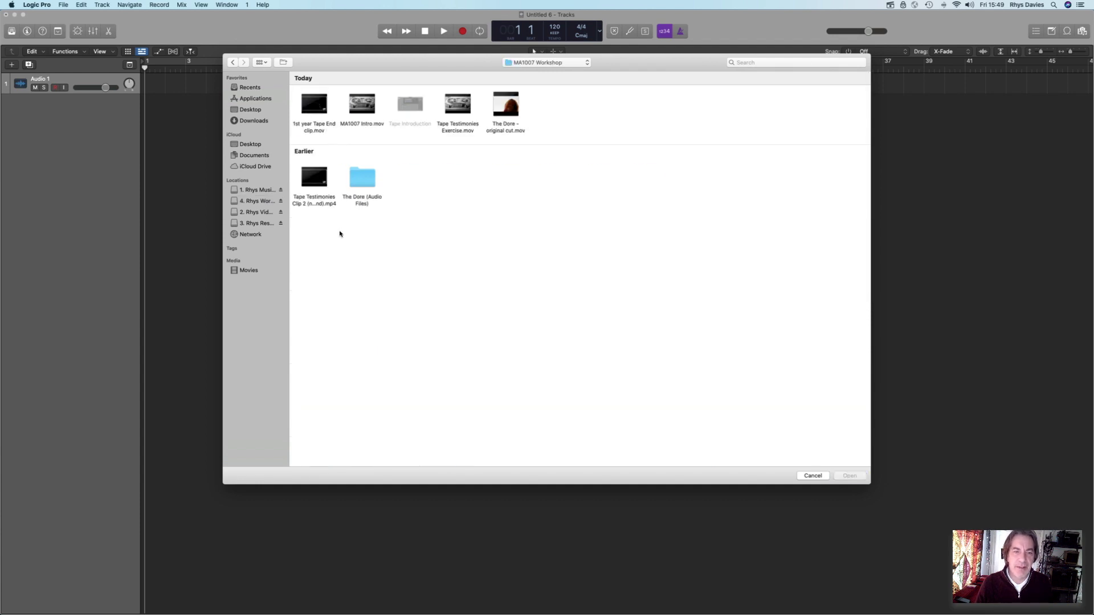
left_click(504, 133)
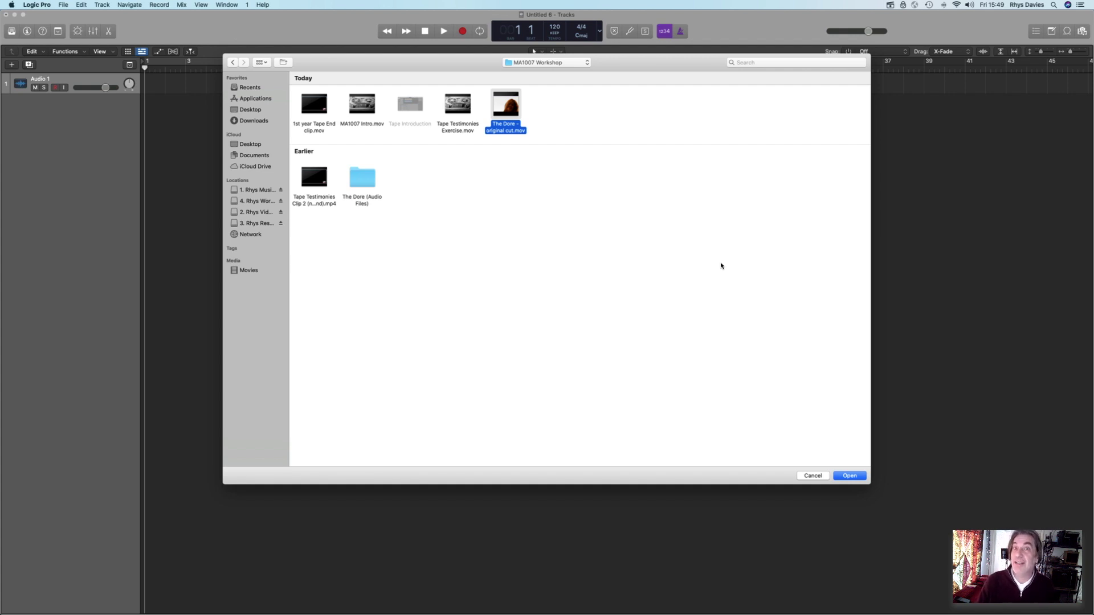
left_click(849, 477)
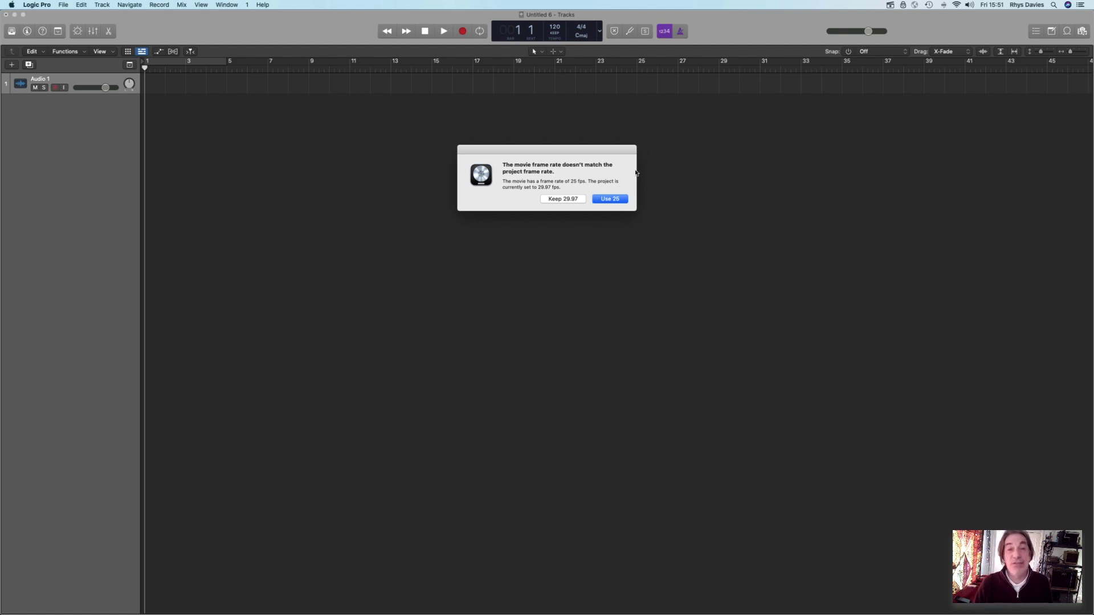
left_click(609, 198)
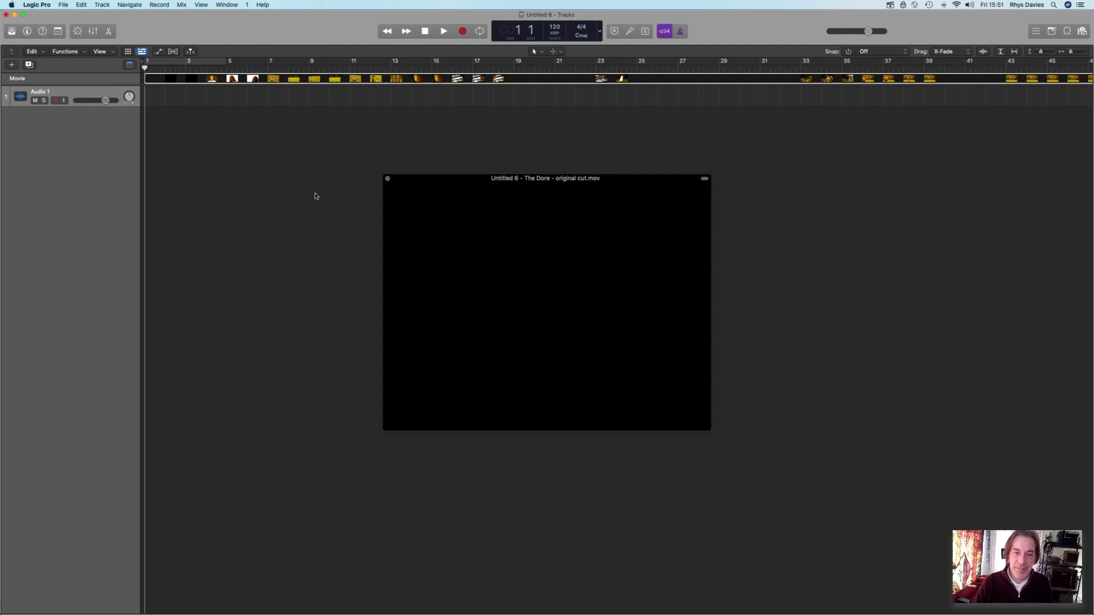
- Move the floating movie window closer to the track headers and shift the project window slightly
left_click_drag(430, 182, 332, 127)
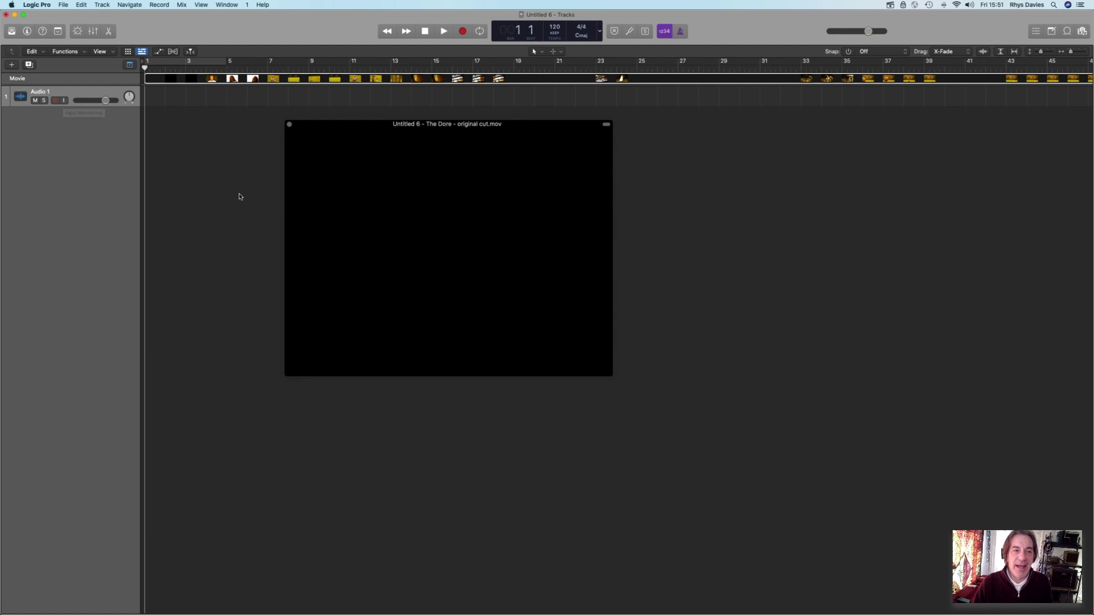
left_click_drag(224, 36, 231, 36)
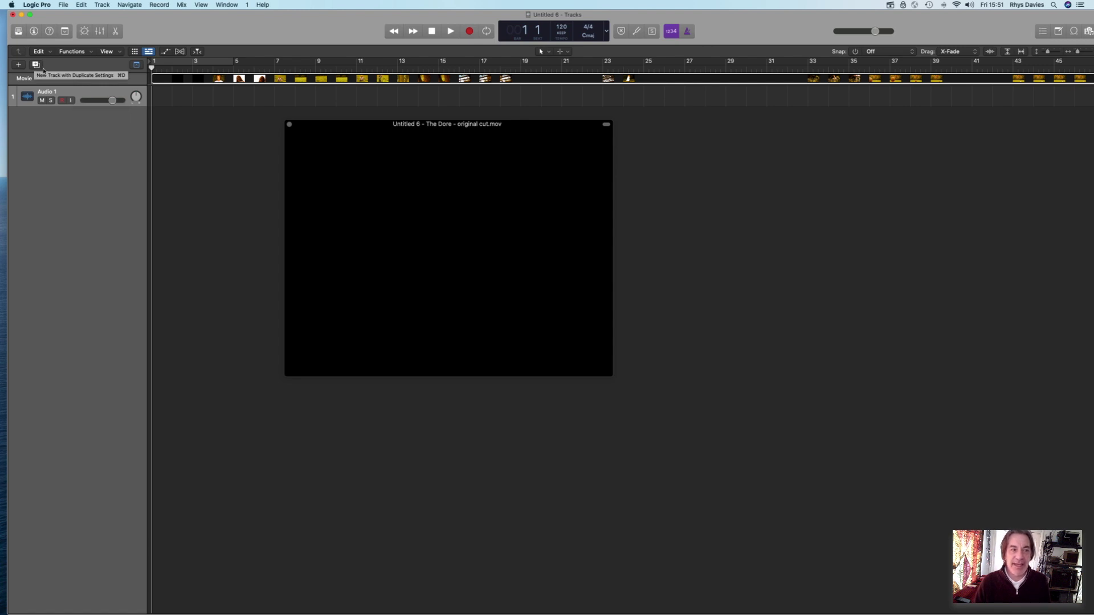
- Add one more audio track using Input 1 and Output 1 + 2, moving the movie window clear of the track settings
left_click(19, 65)
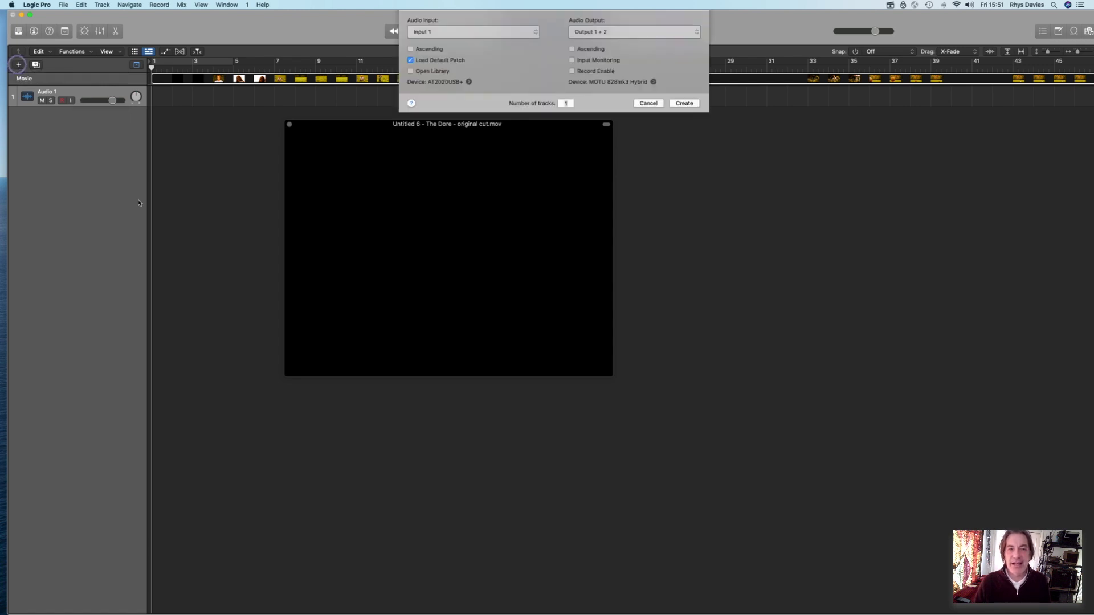
left_click_drag(361, 126, 131, 224)
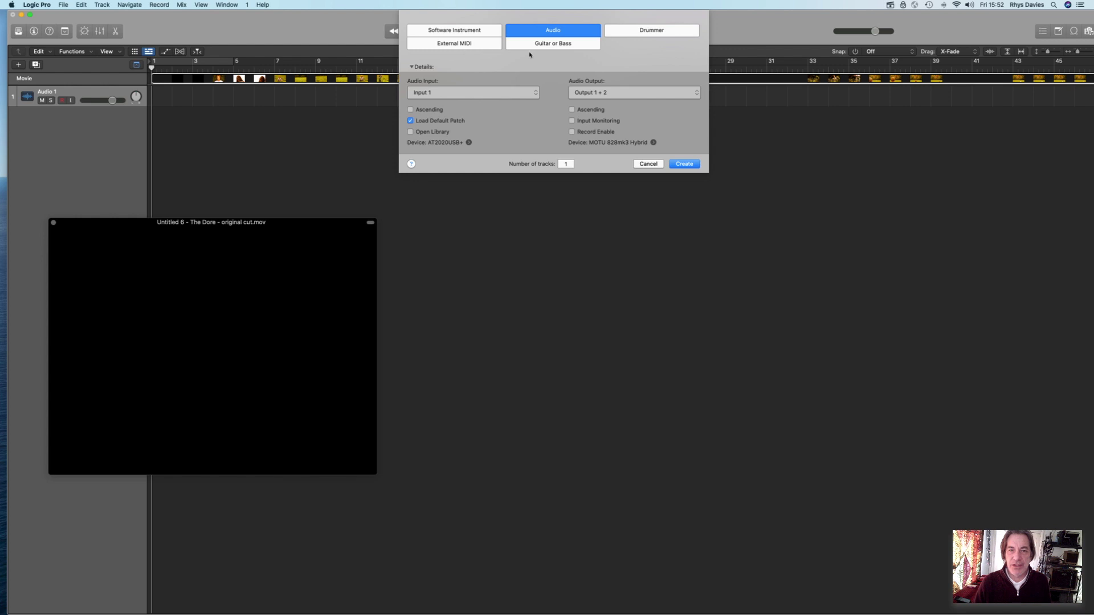
left_click(684, 164)
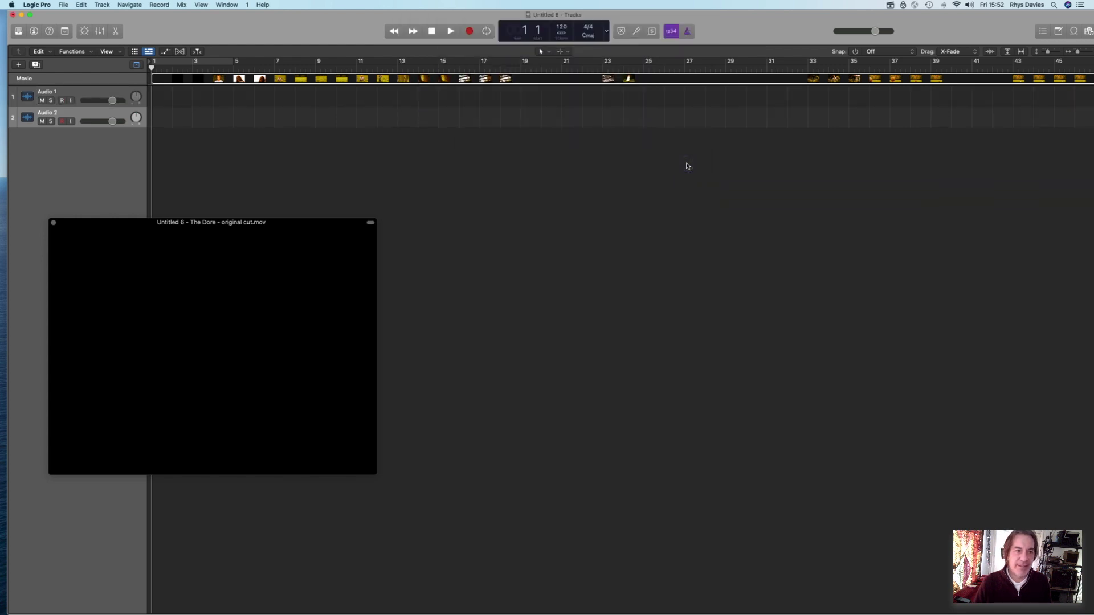
- Create three more audio tracks at once, moving the floating movie window out of the way
left_click_drag(159, 224, 366, 164)
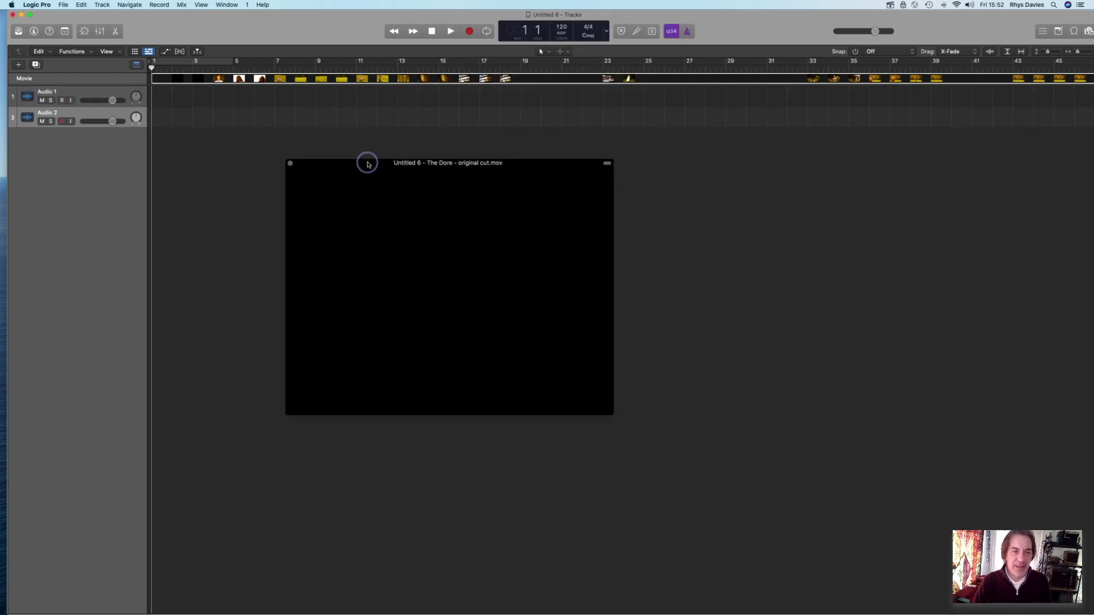
left_click(18, 65)
left_click_drag(533, 163, 547, 262)
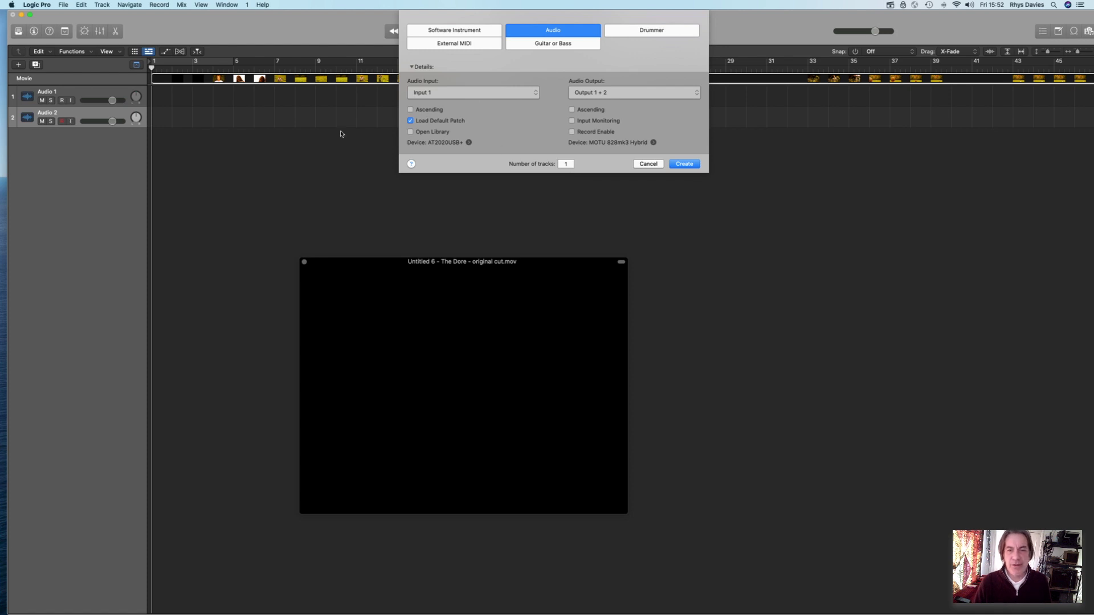
left_click(570, 164)
double_click(570, 164)
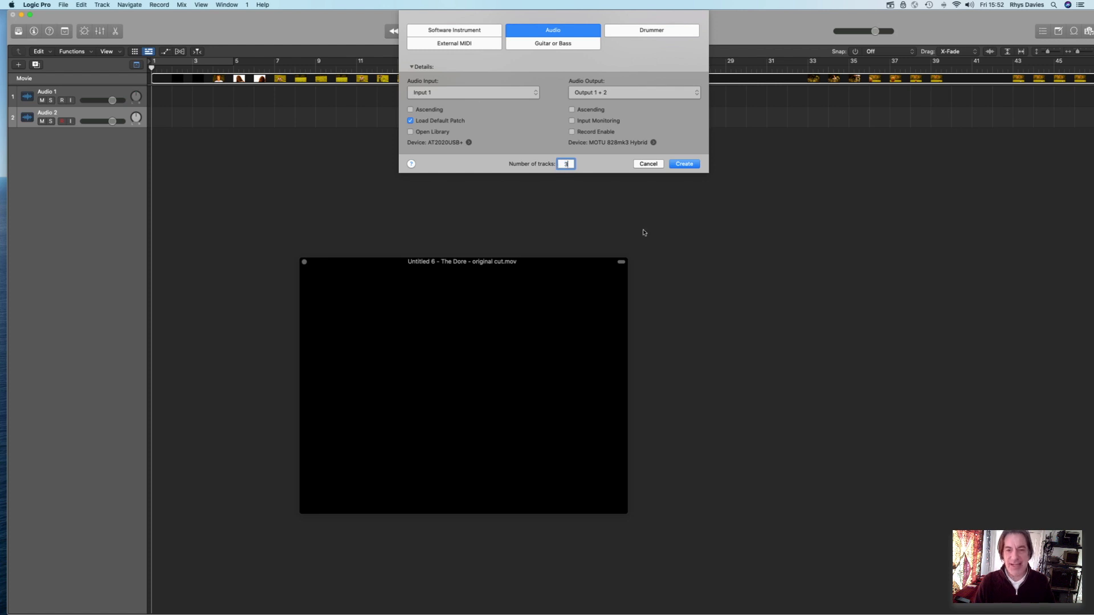
left_click(681, 165)
left_click(73, 211)
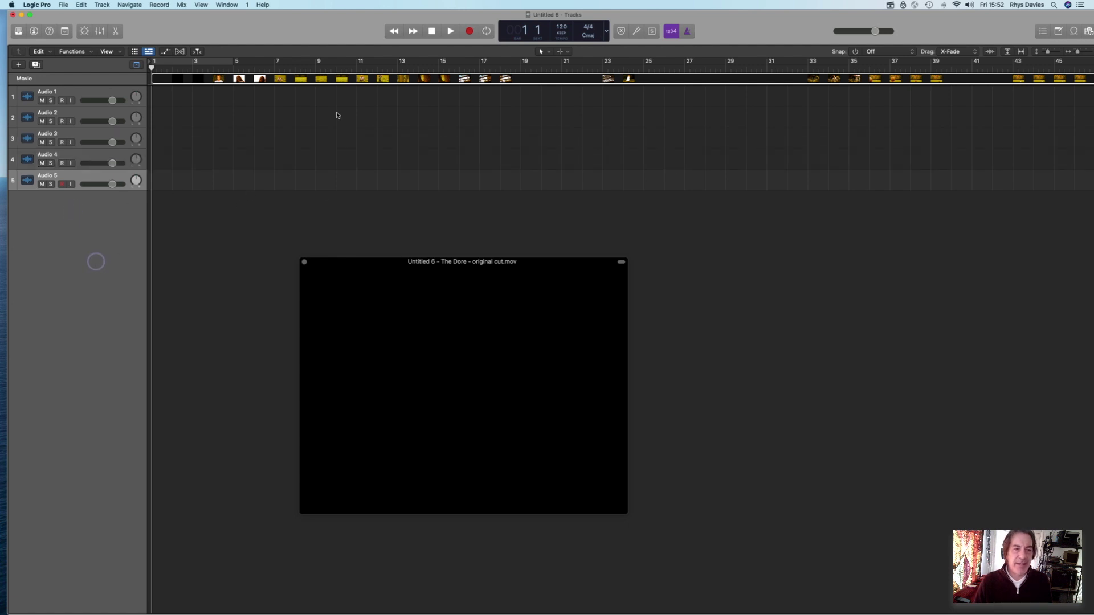
- Play the movie from shortly after bar 7, move its floating window up towards the tracks, and stop playback
left_click(287, 64)
key("space")
left_click_drag(380, 262, 337, 132)
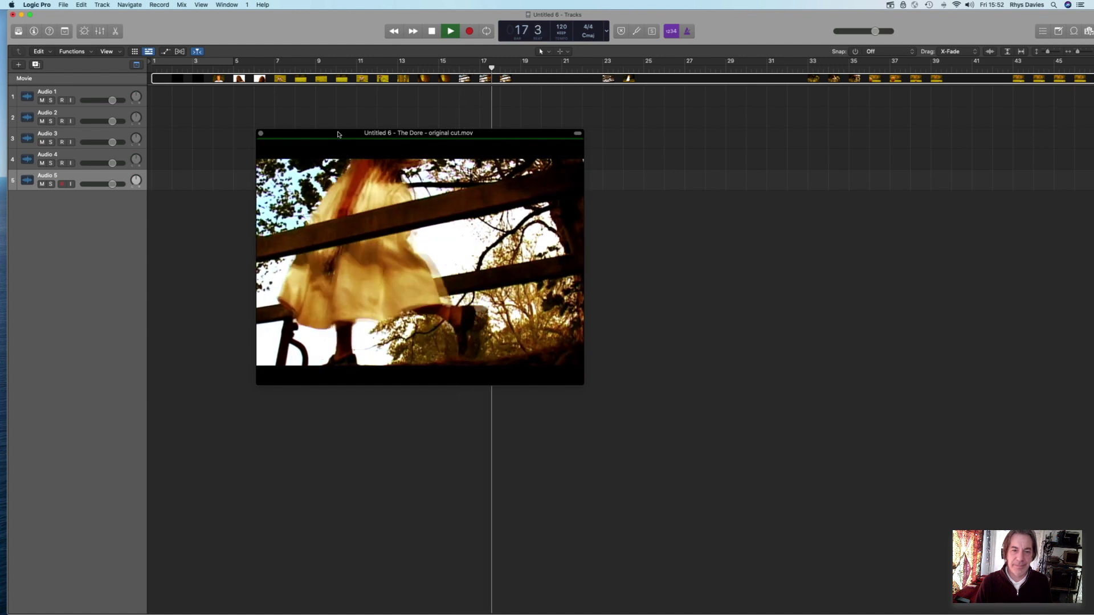
key("space")
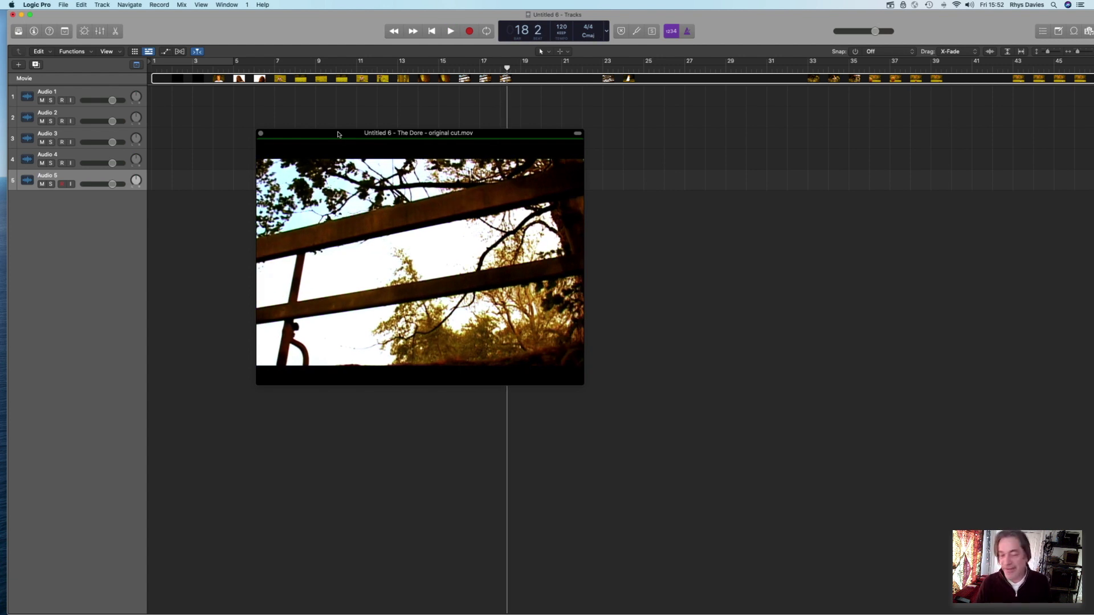
- Close the floating movie window and shift the project window slightly
left_click_drag(338, 134, 313, 119)
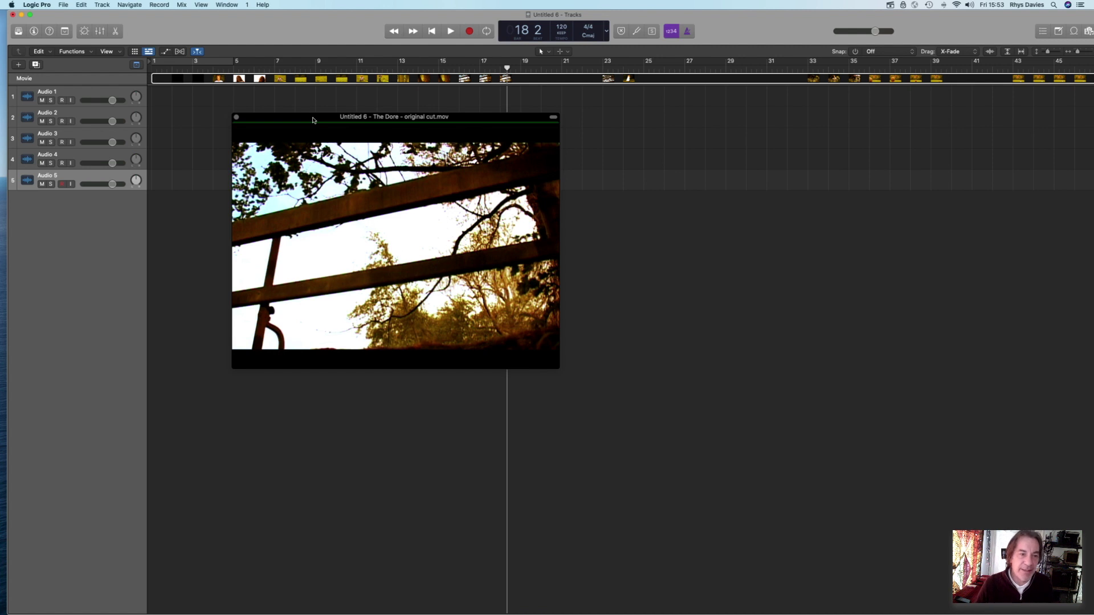
left_click(237, 117)
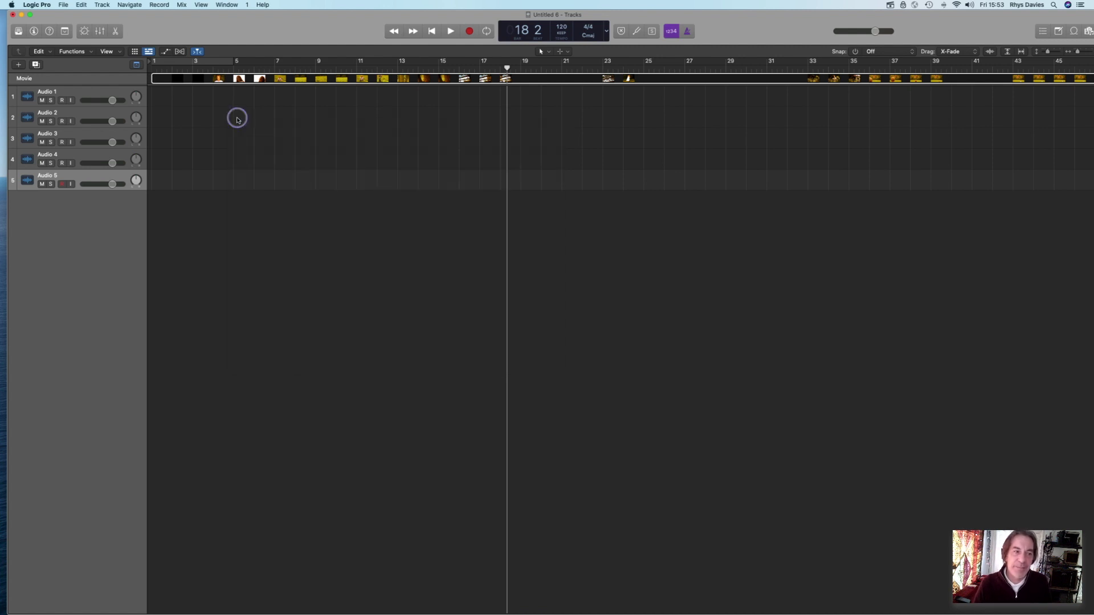
left_click_drag(173, 29, 185, 28)
left_click_drag(20, 60, 4, 60)
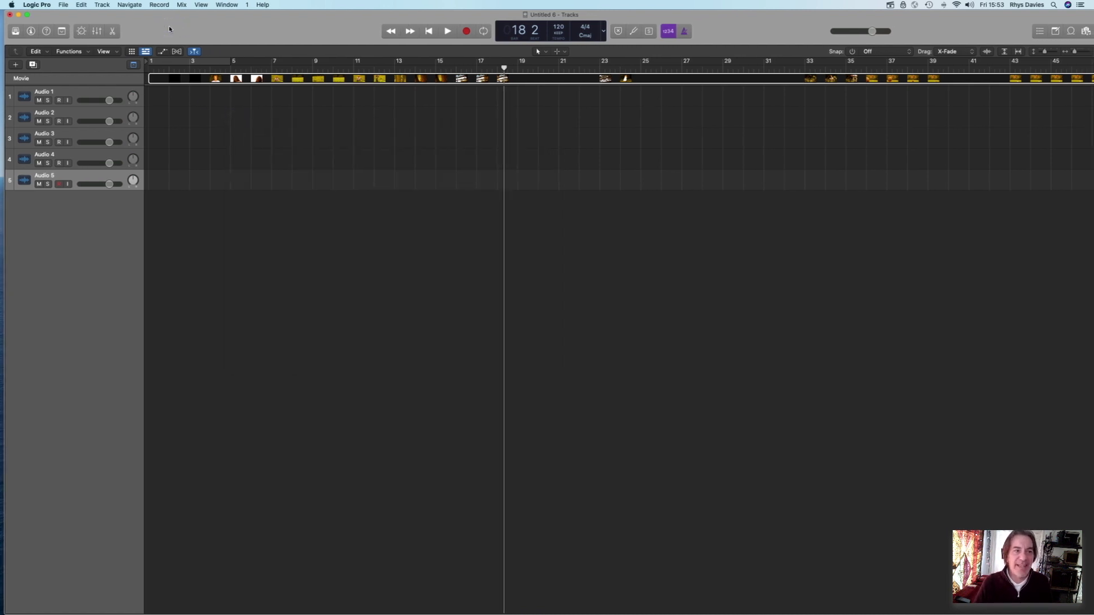
left_click(16, 32)
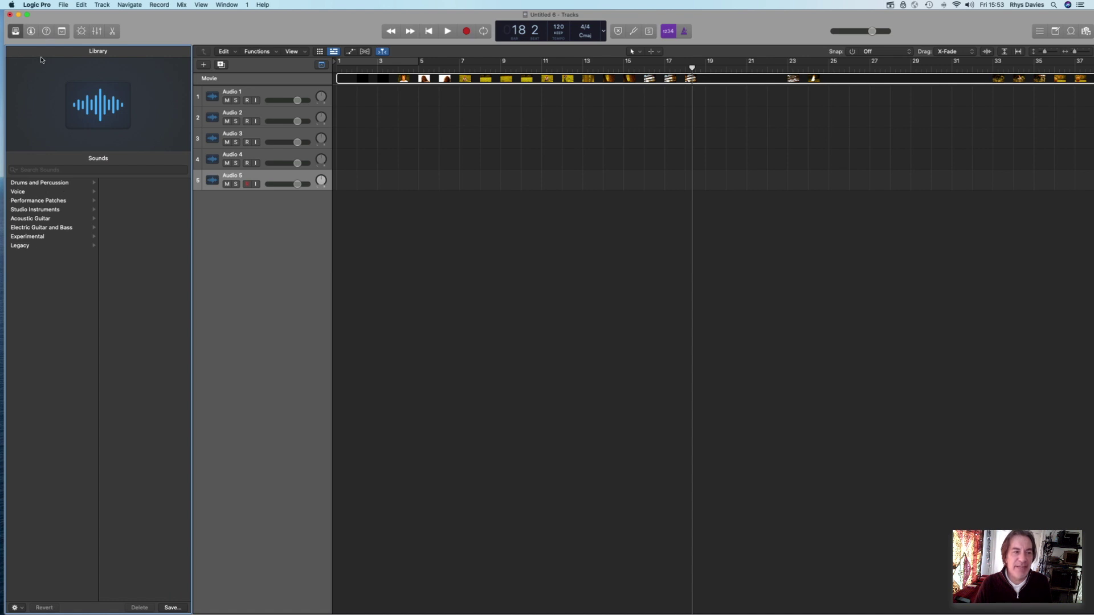
left_click(16, 32)
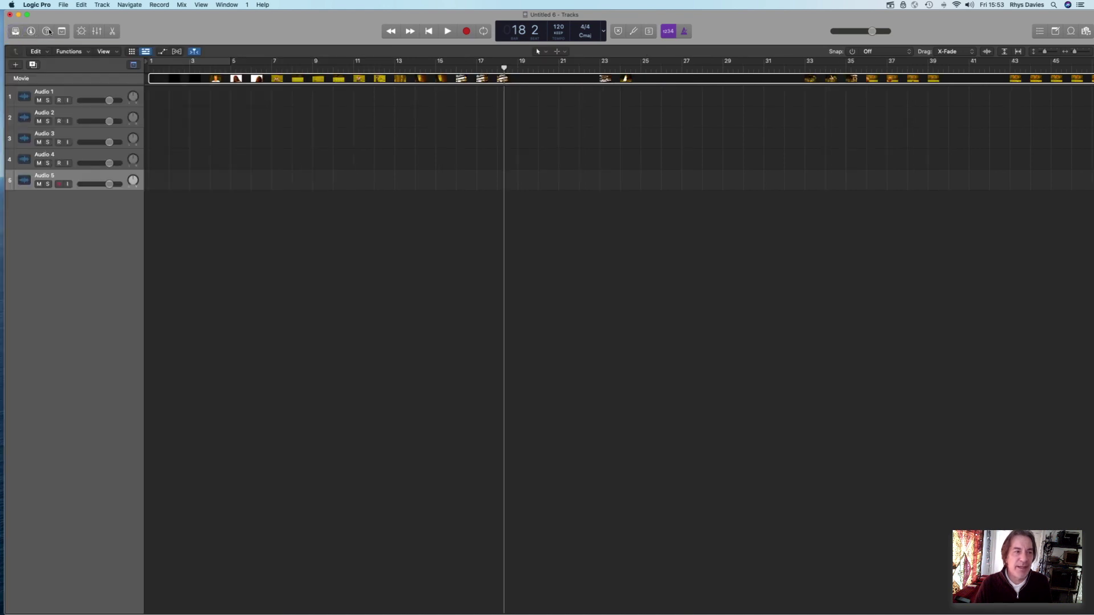
left_click(63, 31)
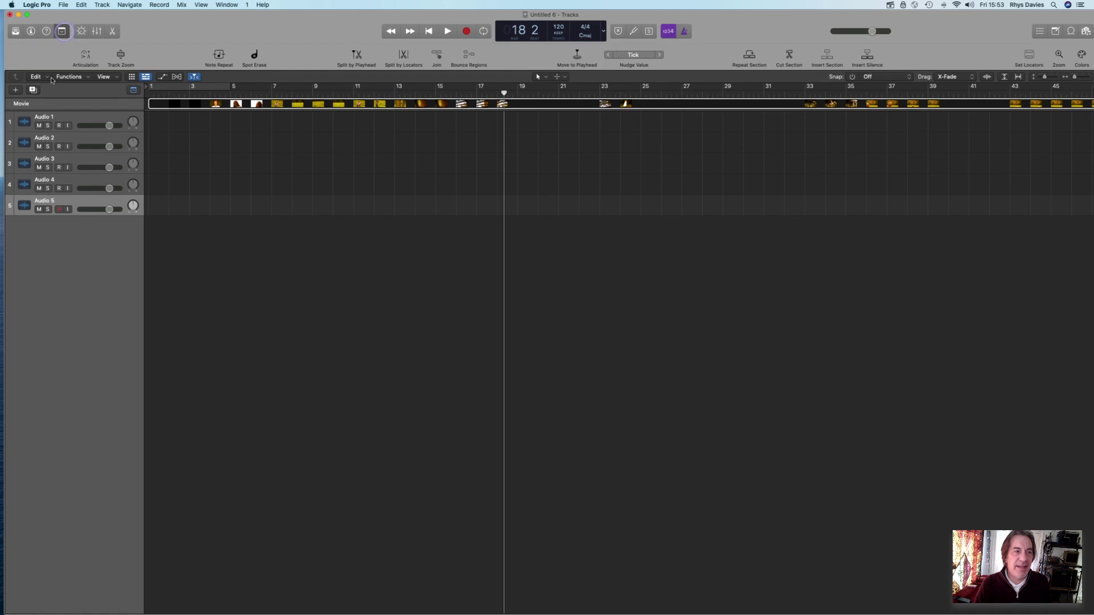
left_click(62, 32)
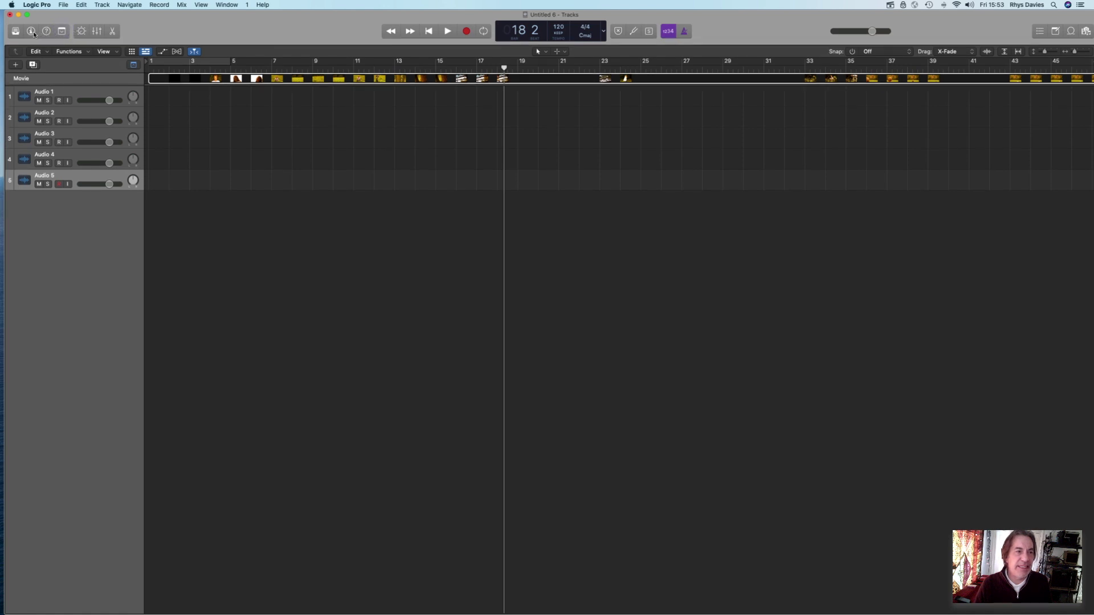
- Show the Inspector with its movie preview, play the movie there with Audio 1 selected, stop, and reposition the playhead near bar 7
left_click(31, 32)
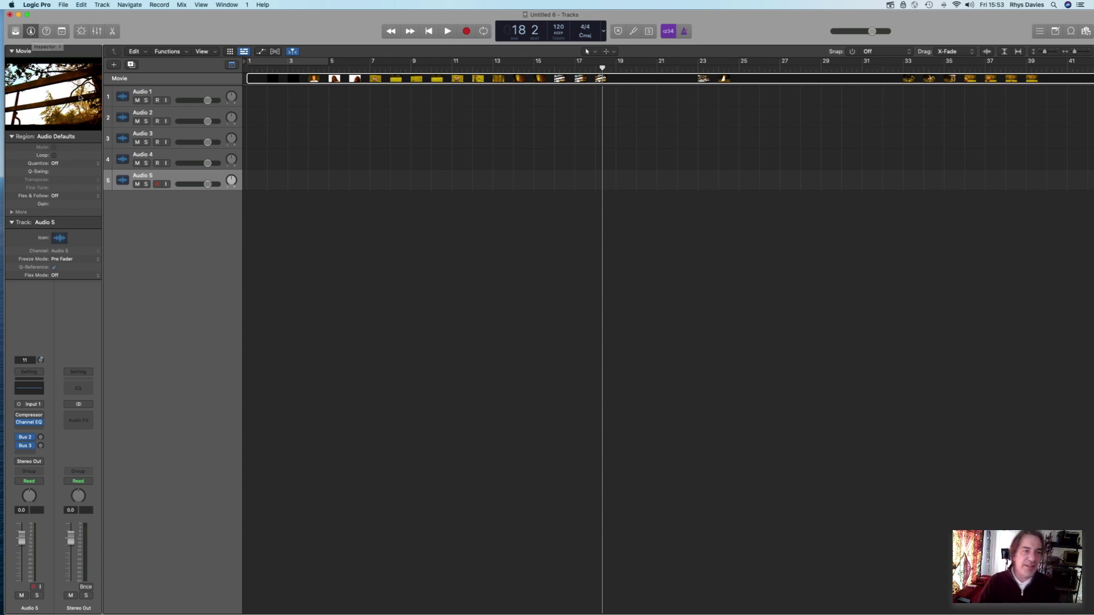
key("space")
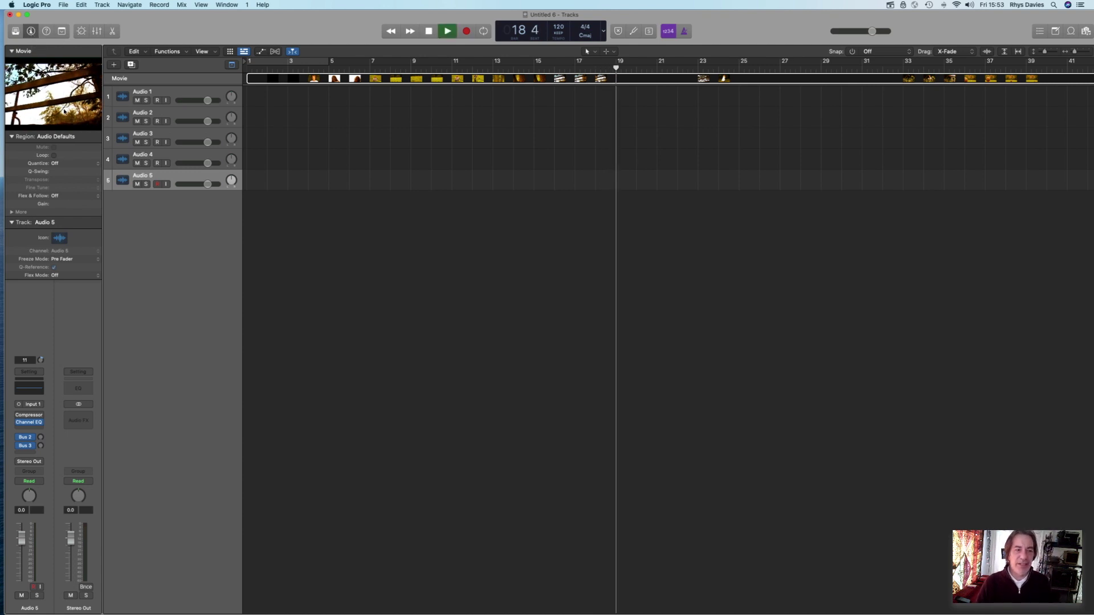
left_click(186, 98)
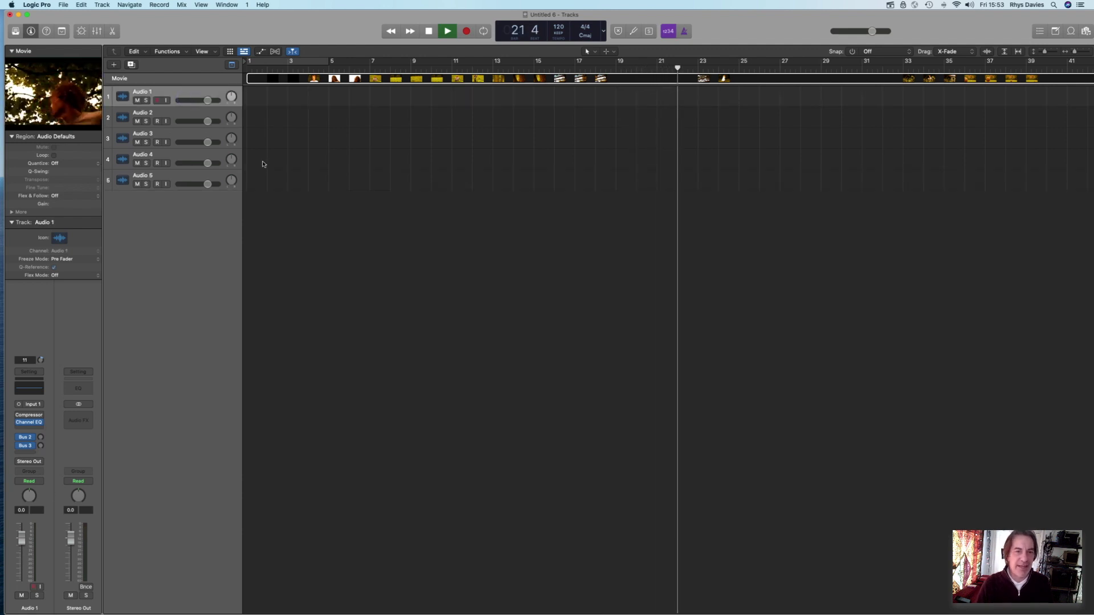
key("space")
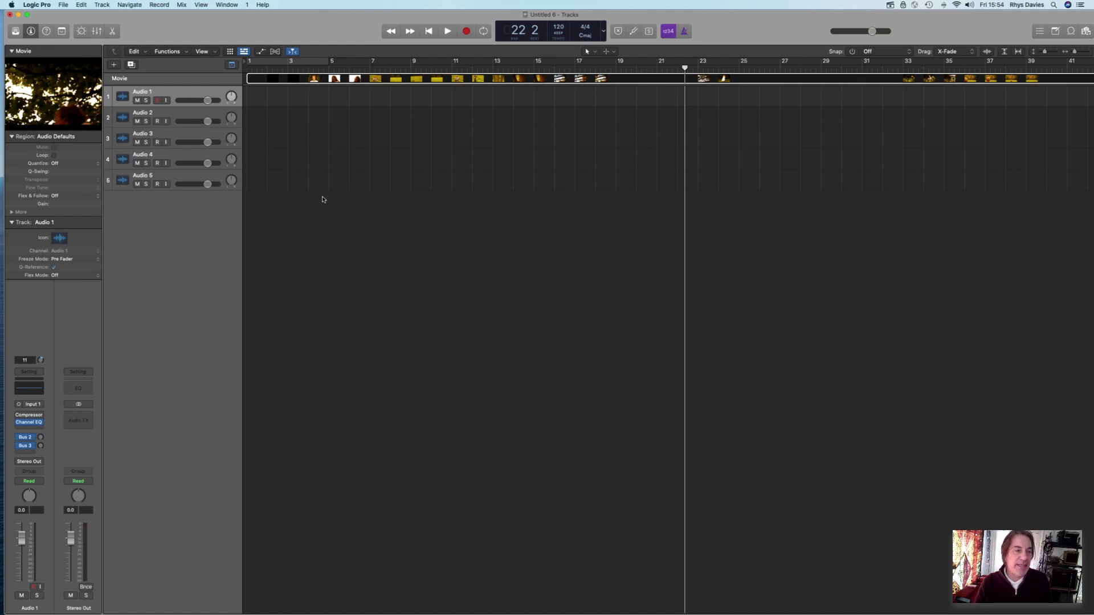
left_click(369, 67)
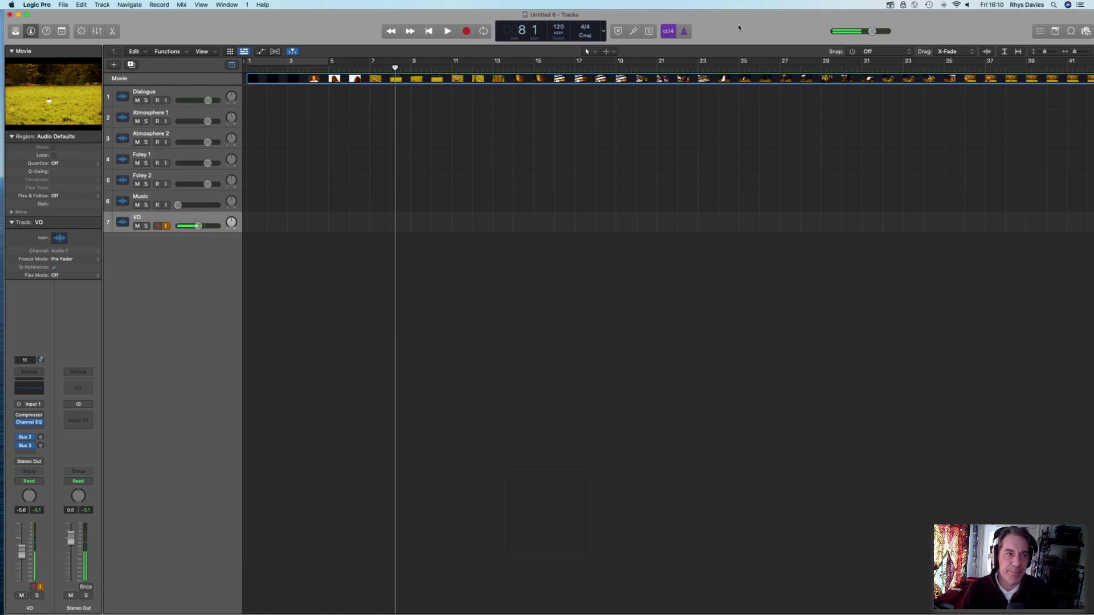
- Remove the audio file MA1007 Intro.wav from the project's audio file list
left_click_drag(737, 25, 733, 26)
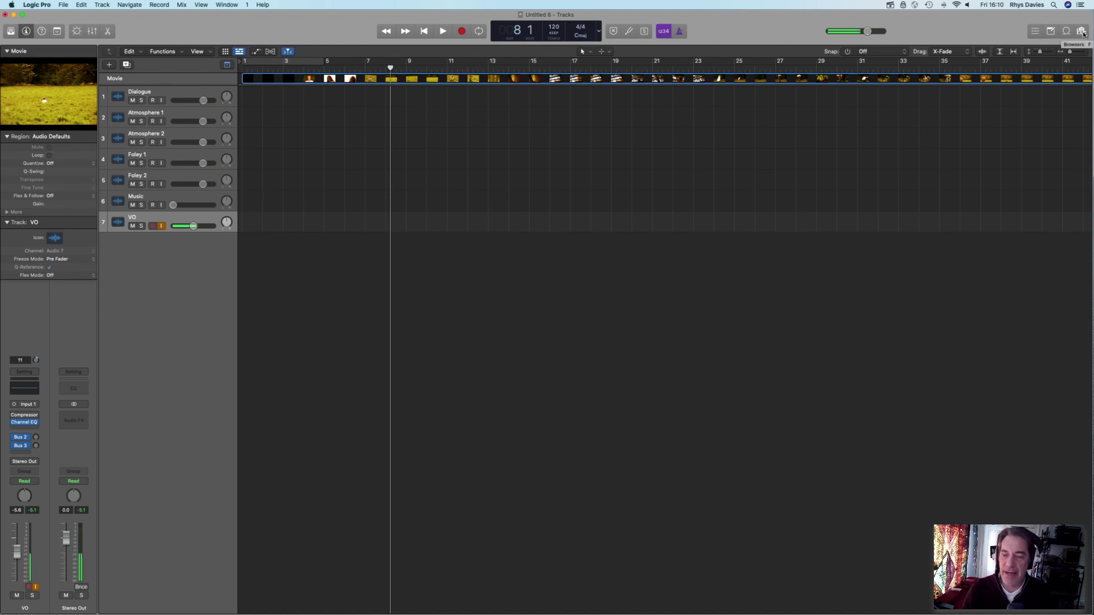
key("f")
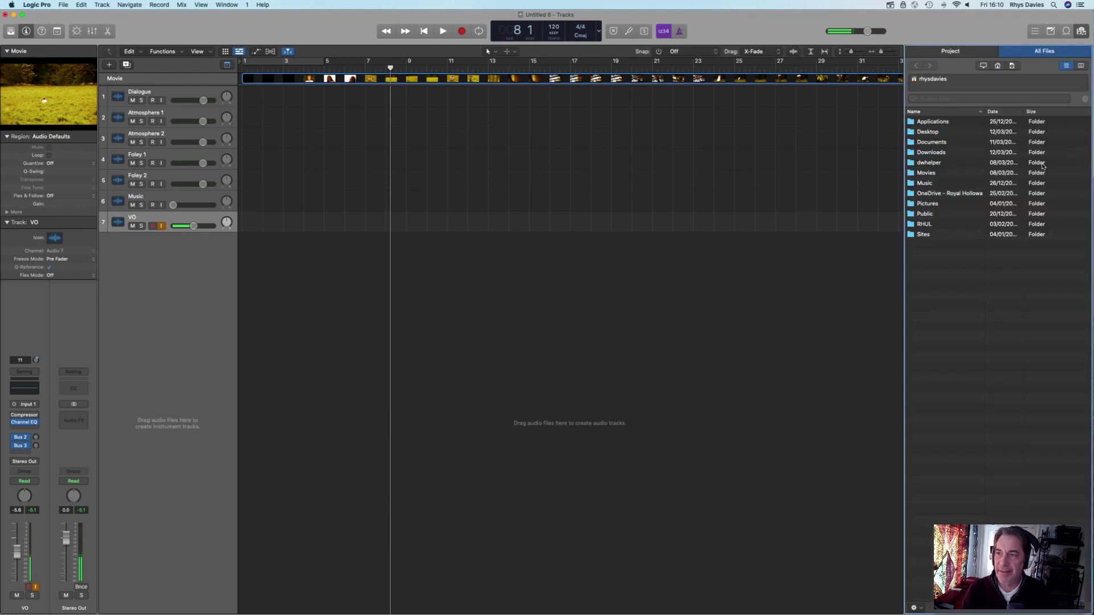
left_click(960, 53)
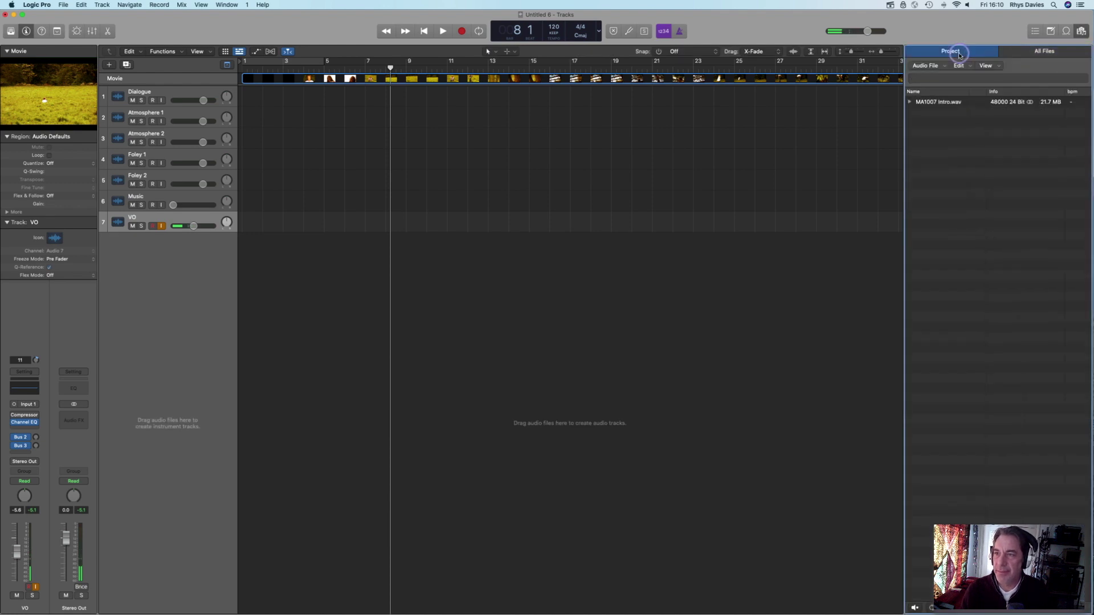
left_click(928, 105)
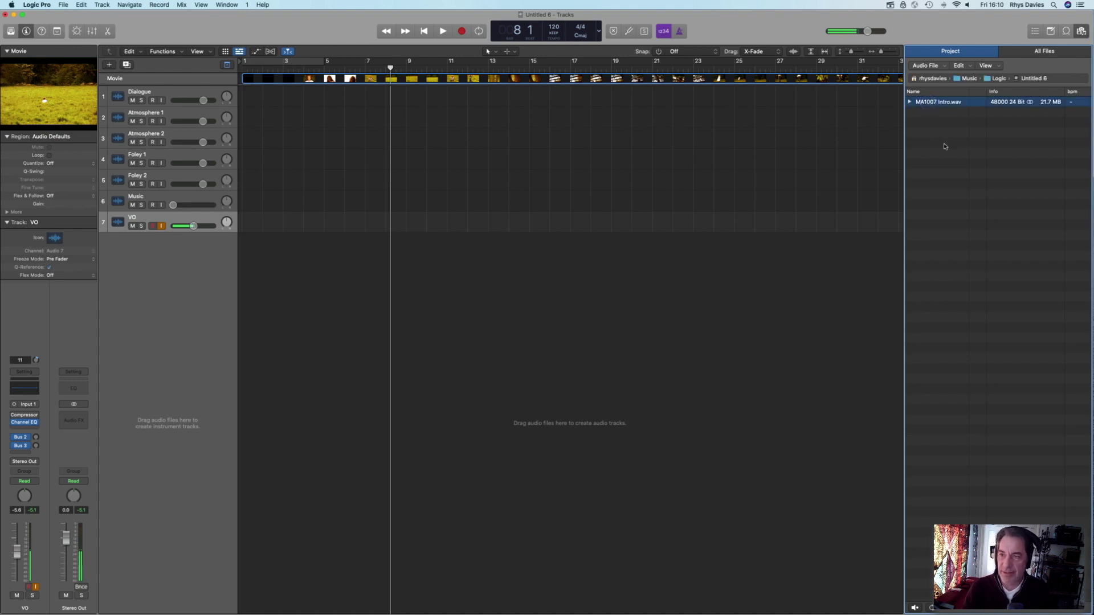
key("Delete")
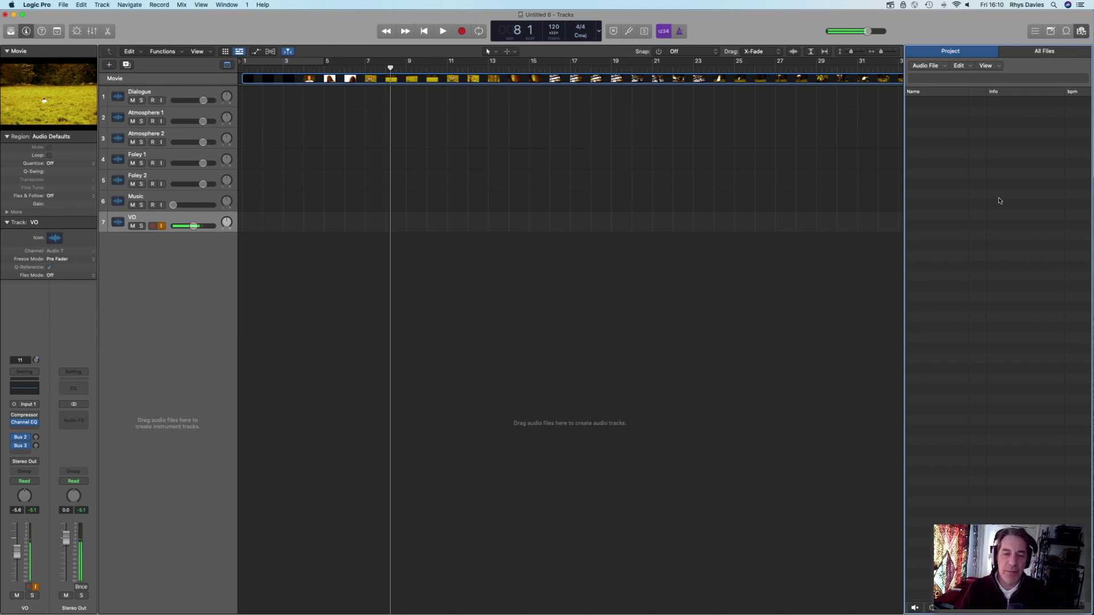
- Start adding audio files to the project and look through the Sound Effects Library and its BBC Sound Effects Library folder
left_click(942, 66)
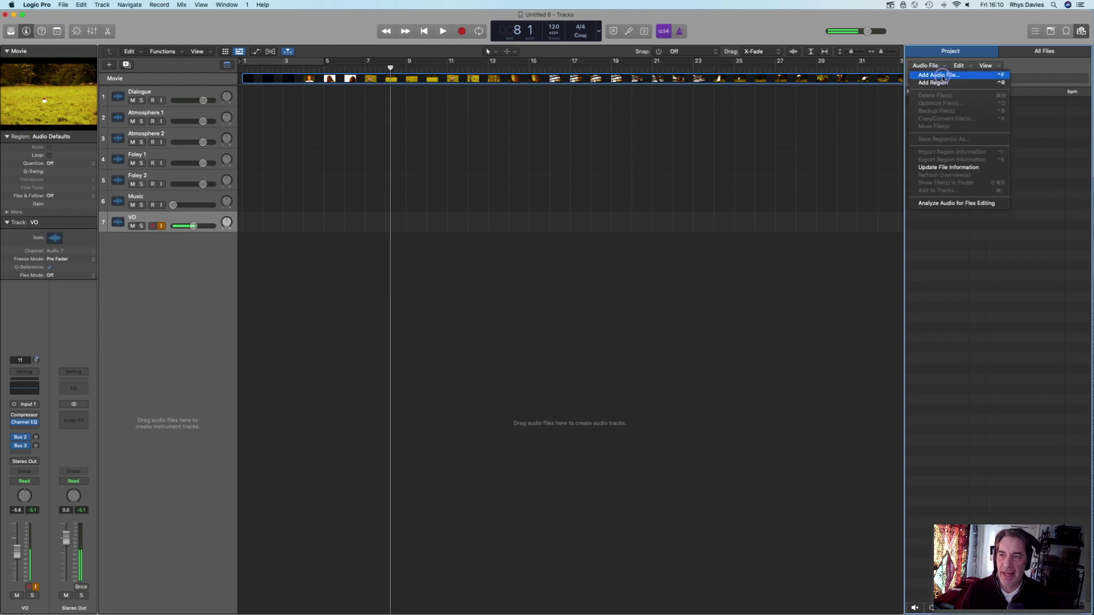
left_click(942, 77)
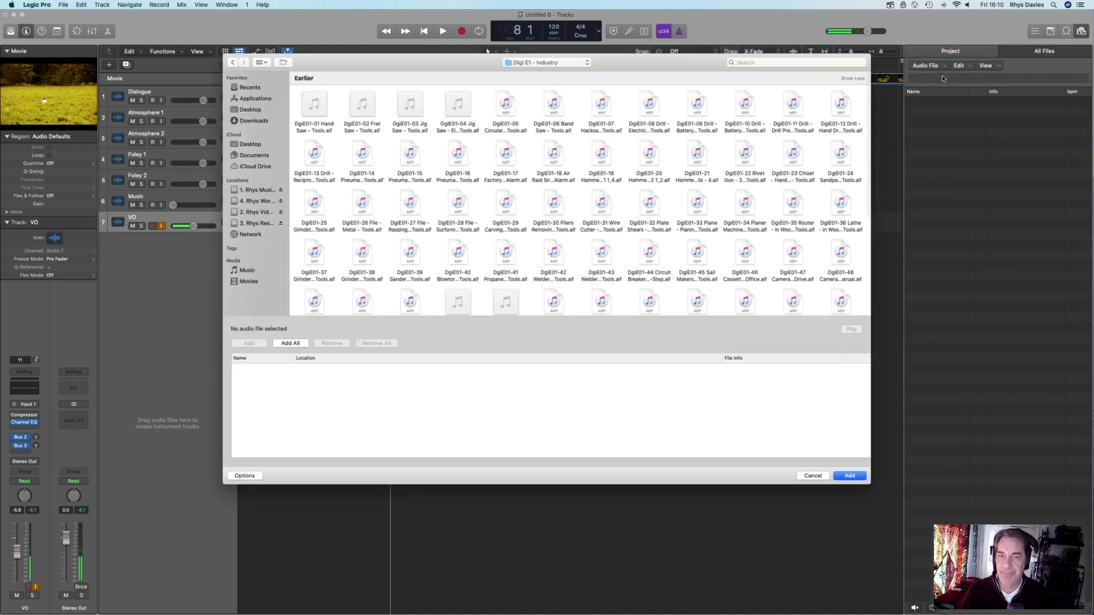
left_click(586, 63)
left_click(578, 89)
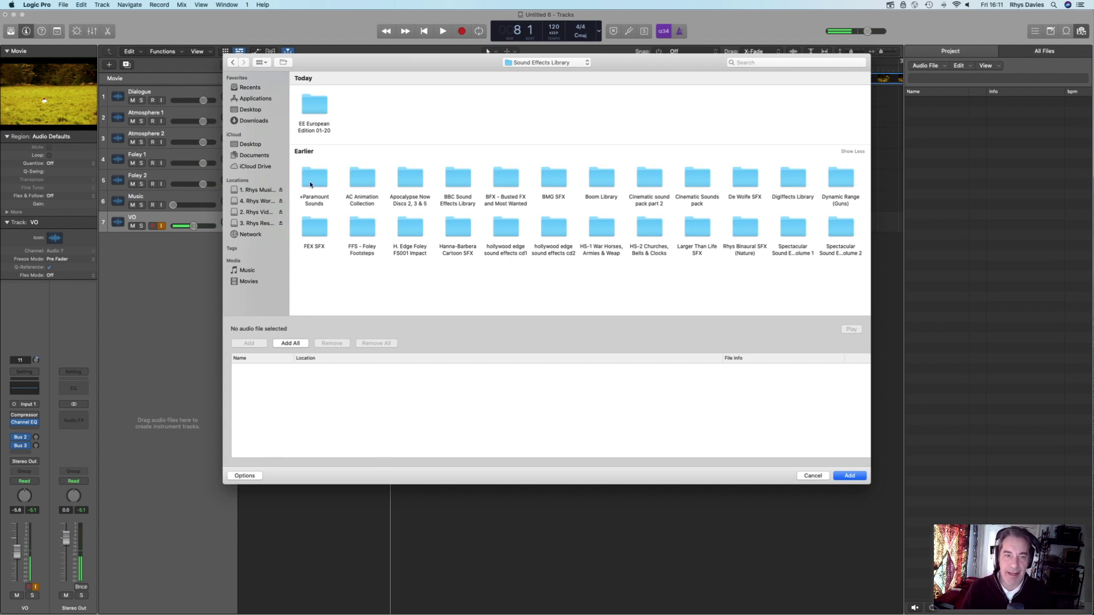
double_click(458, 179)
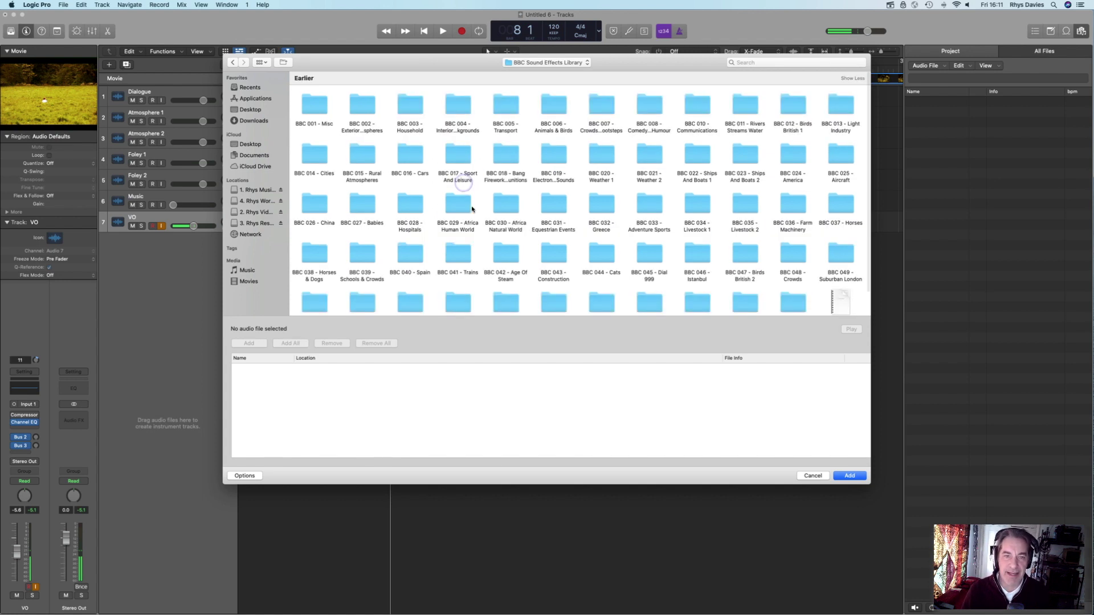
scroll(454, 196, "down", 2)
scroll(450, 176, "up", 2)
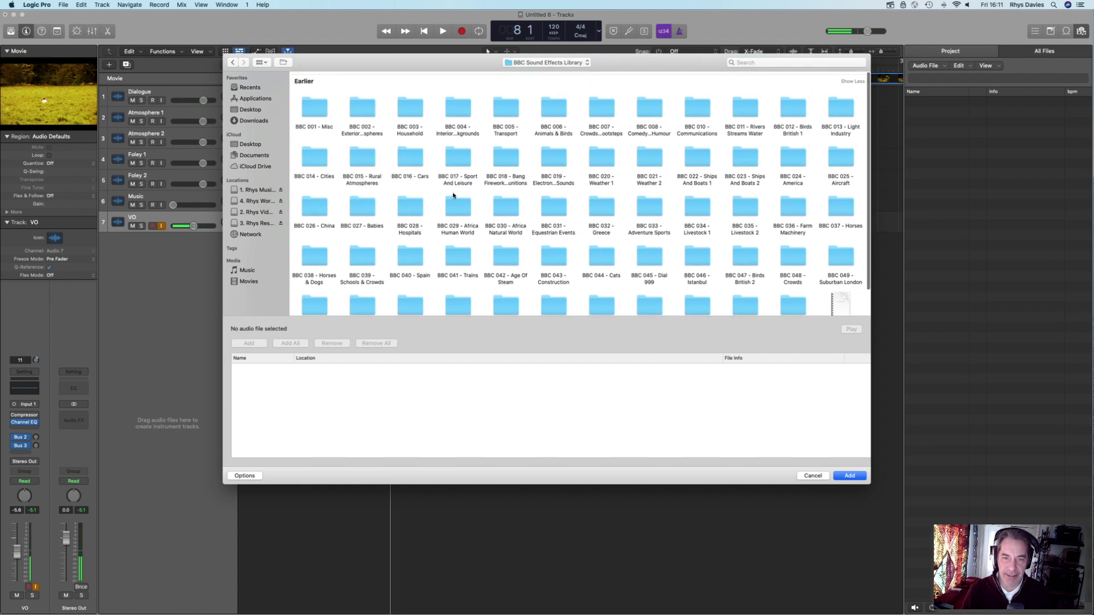
left_click(233, 63)
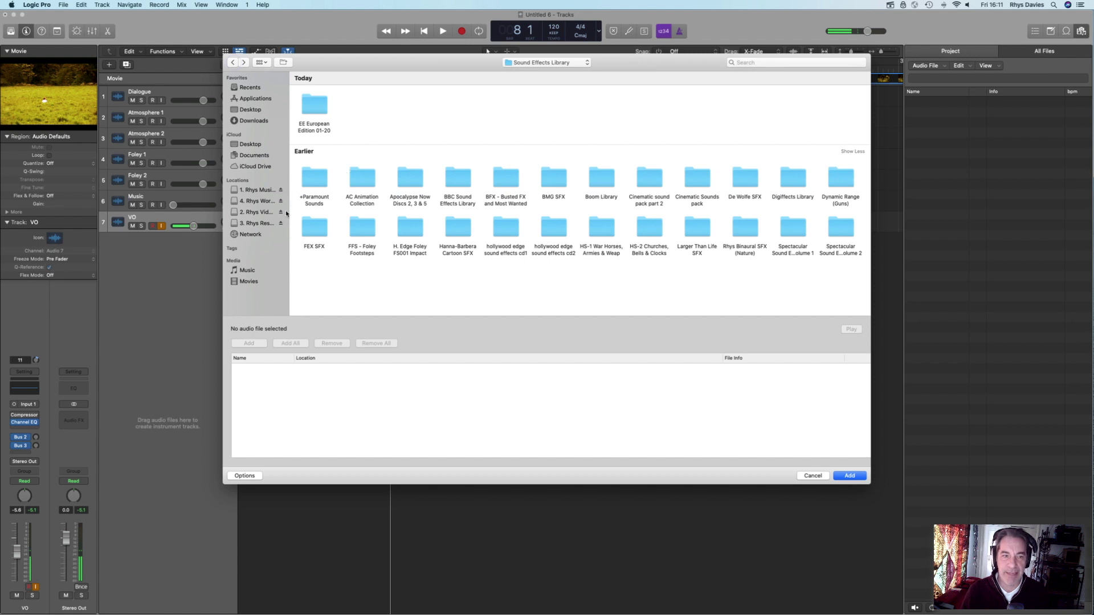
- Add all the sound files from the MA1007 Workshop drive's The Dore (Audio Files) folder to the project's audio list
left_click(258, 202)
double_click(322, 113)
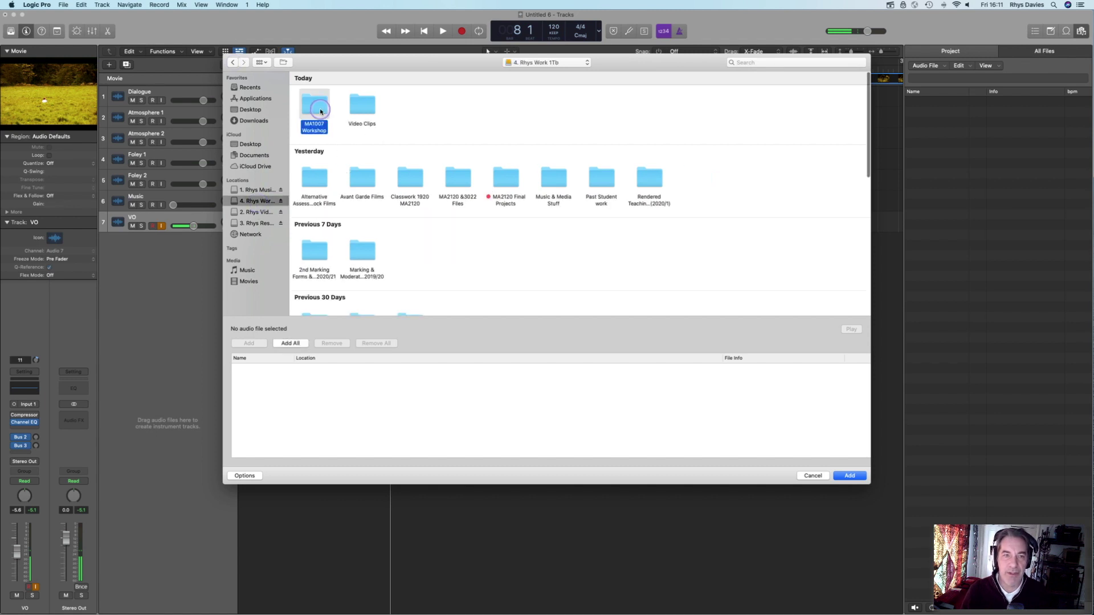
double_click(416, 185)
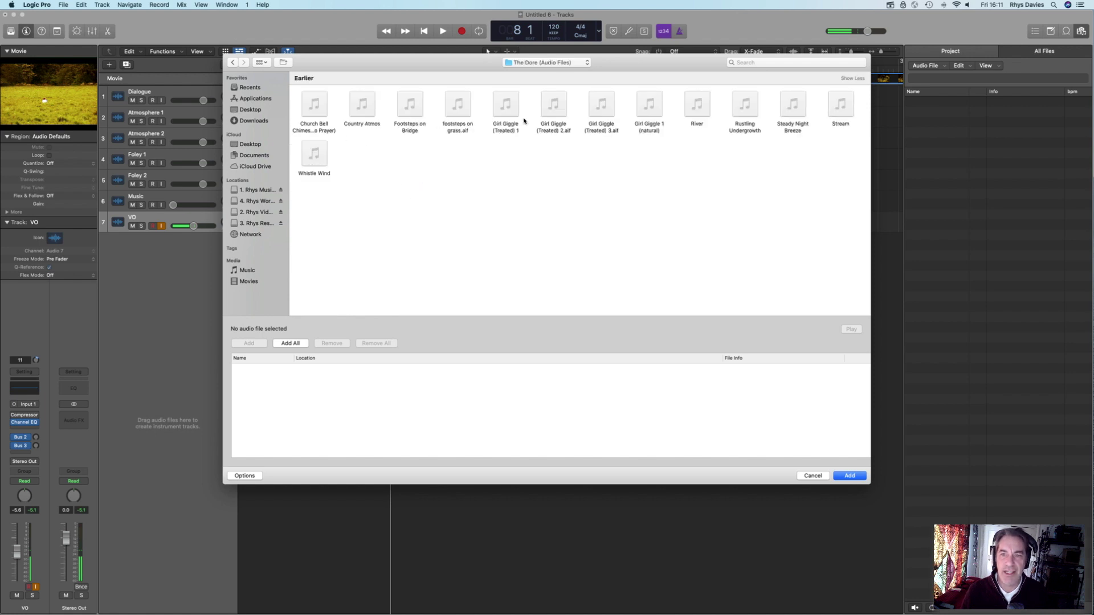
mouse_move(314, 104)
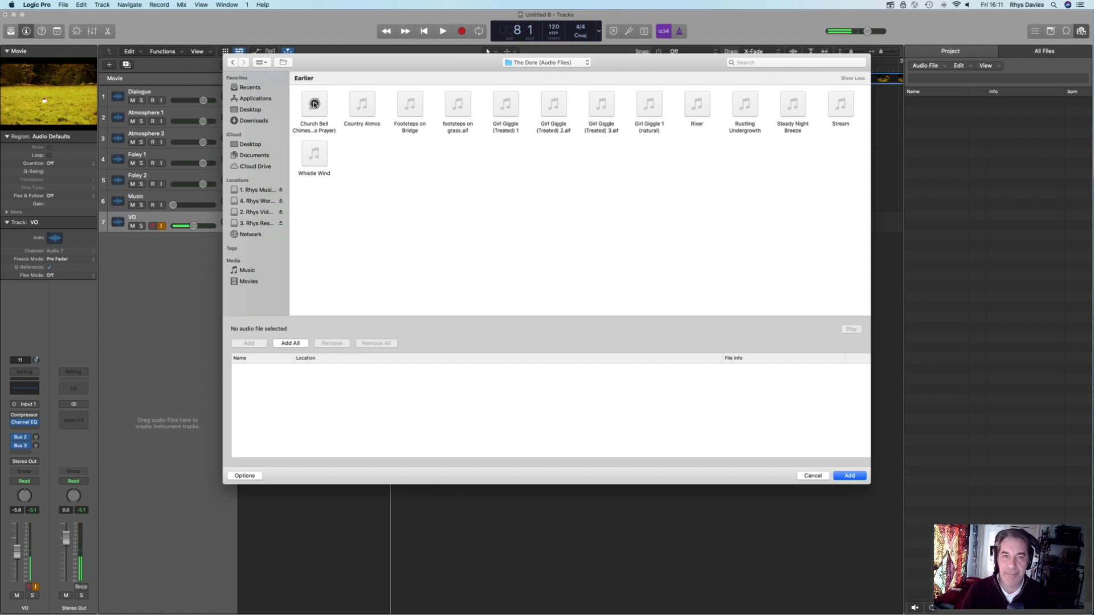
left_click(314, 104)
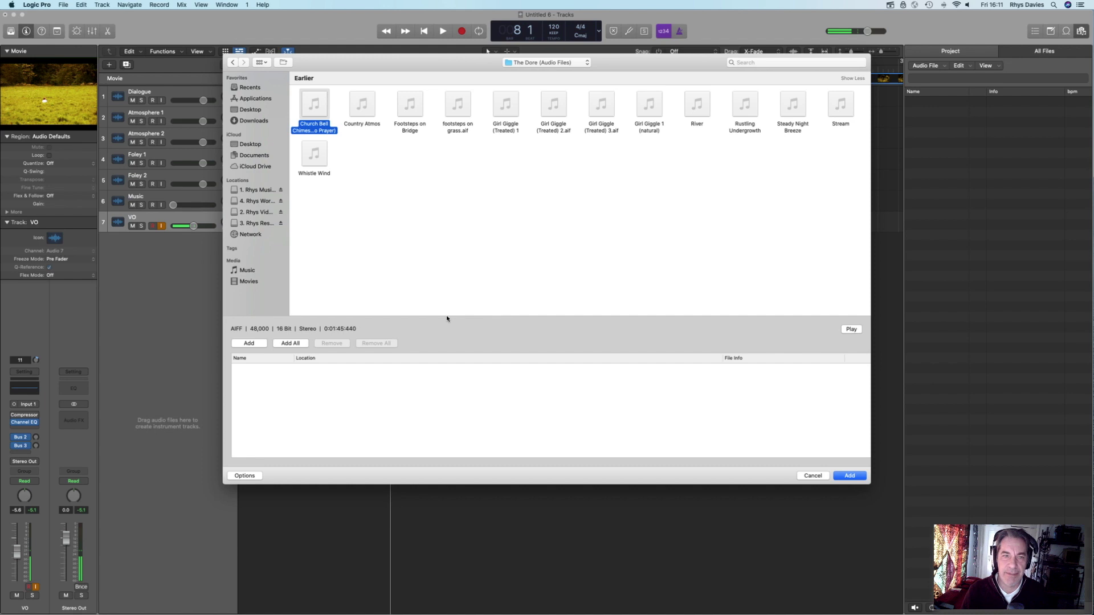
left_click_drag(295, 101, 850, 185)
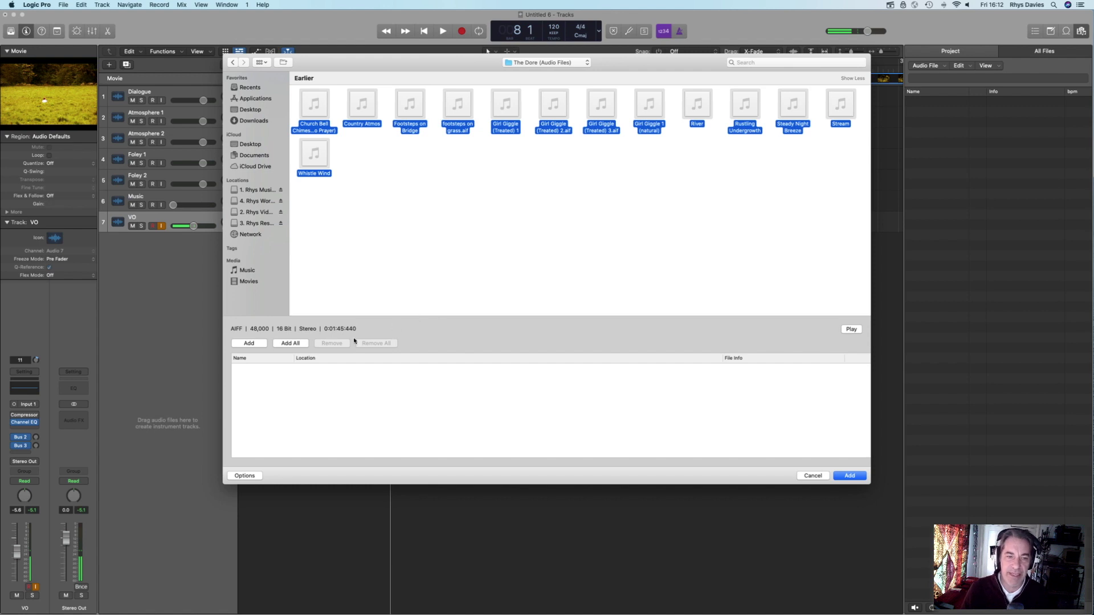
left_click(286, 343)
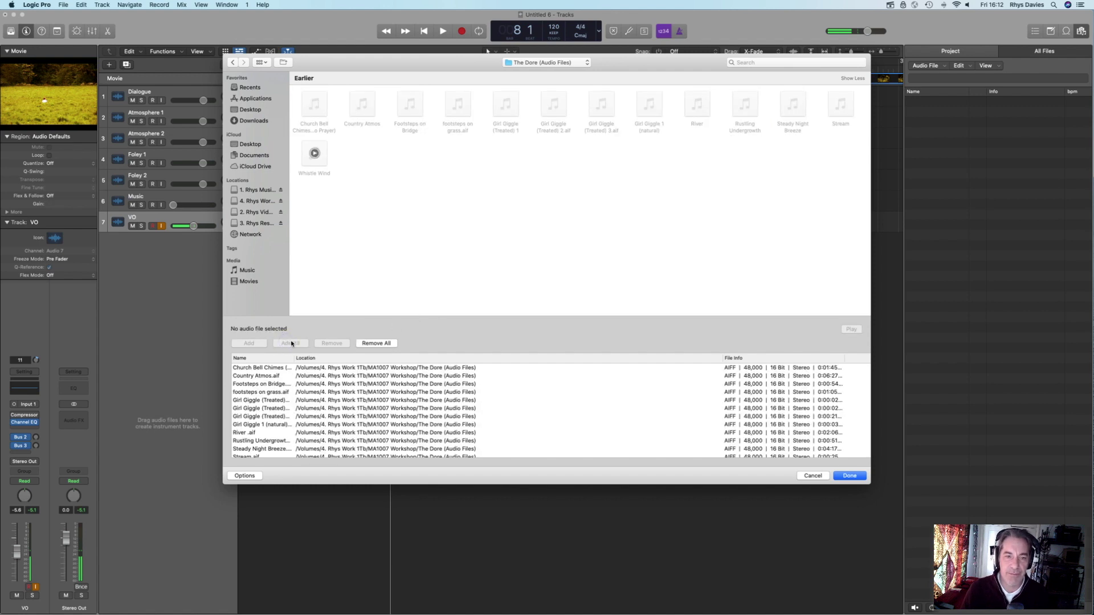
scroll(343, 397, "up", 1)
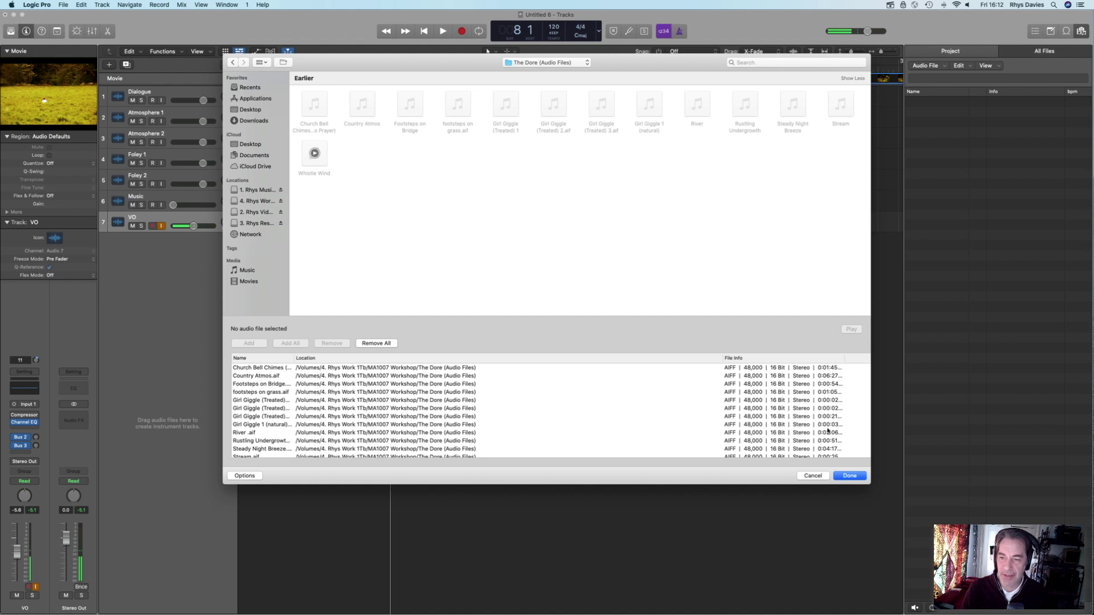
left_click(848, 476)
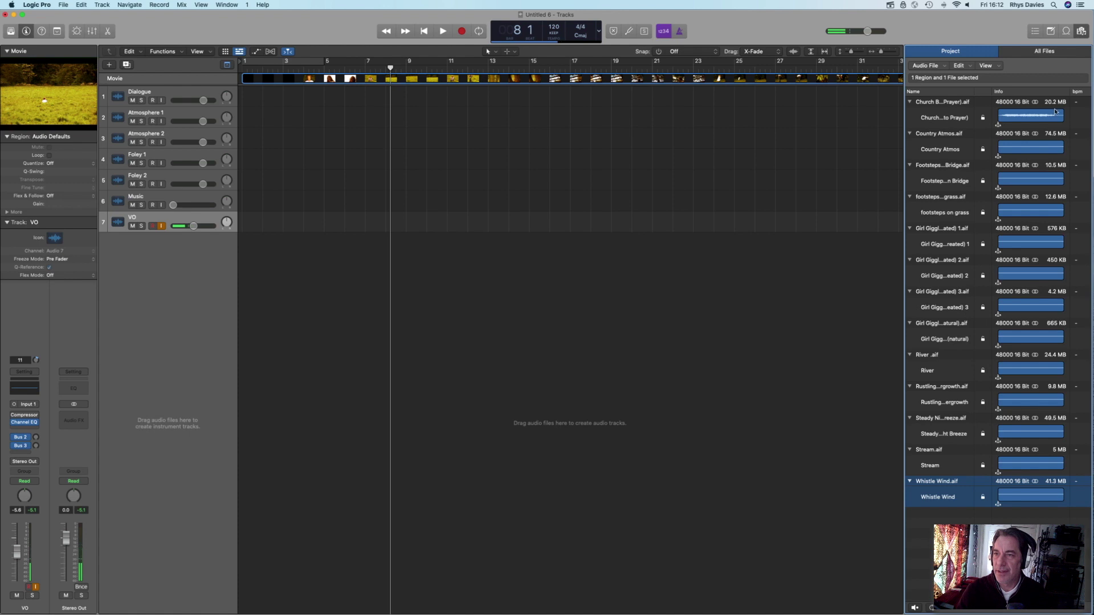
- Hide all regions in the project's audio file list so only the file names are listed
left_click(996, 68)
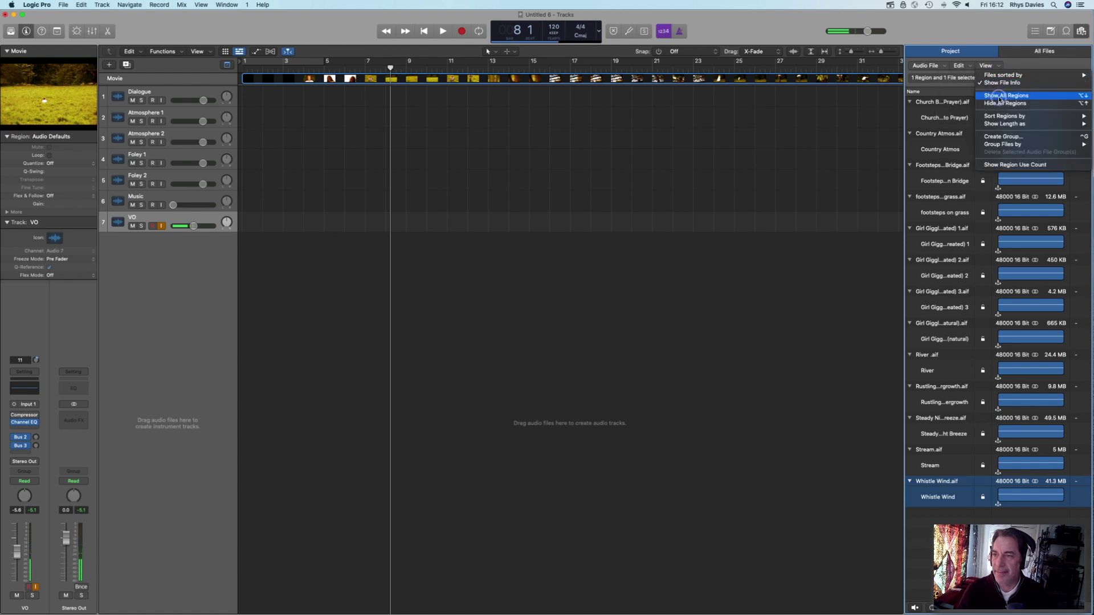
left_click(1000, 104)
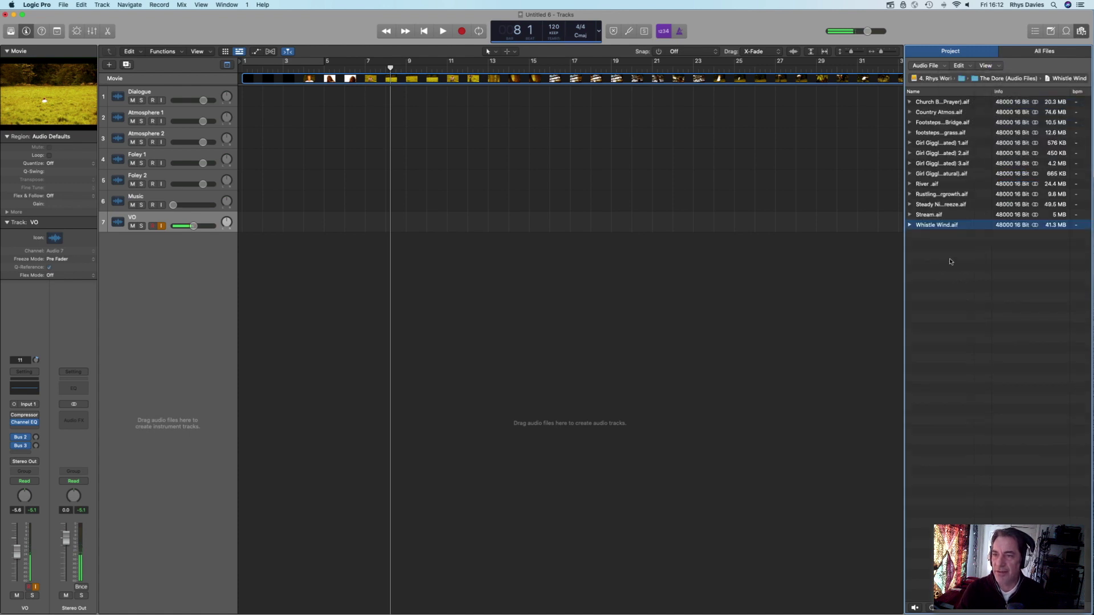
left_click(816, 274)
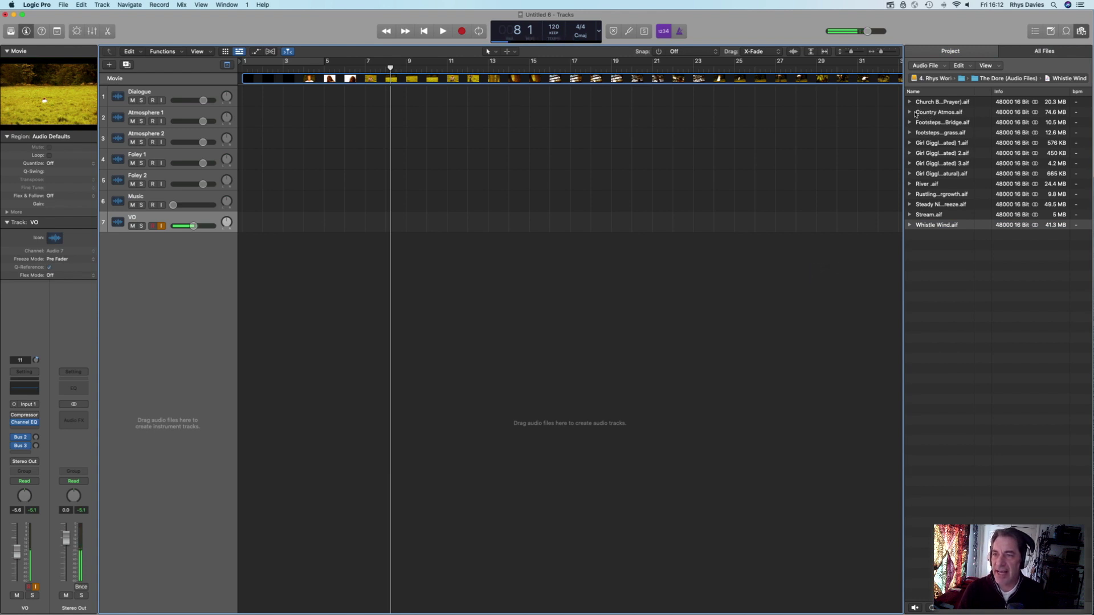
- Place Country Atmos on the Atmosphere 1 track just before bar 3 and collapse its entry in the audio file list
left_click(910, 112)
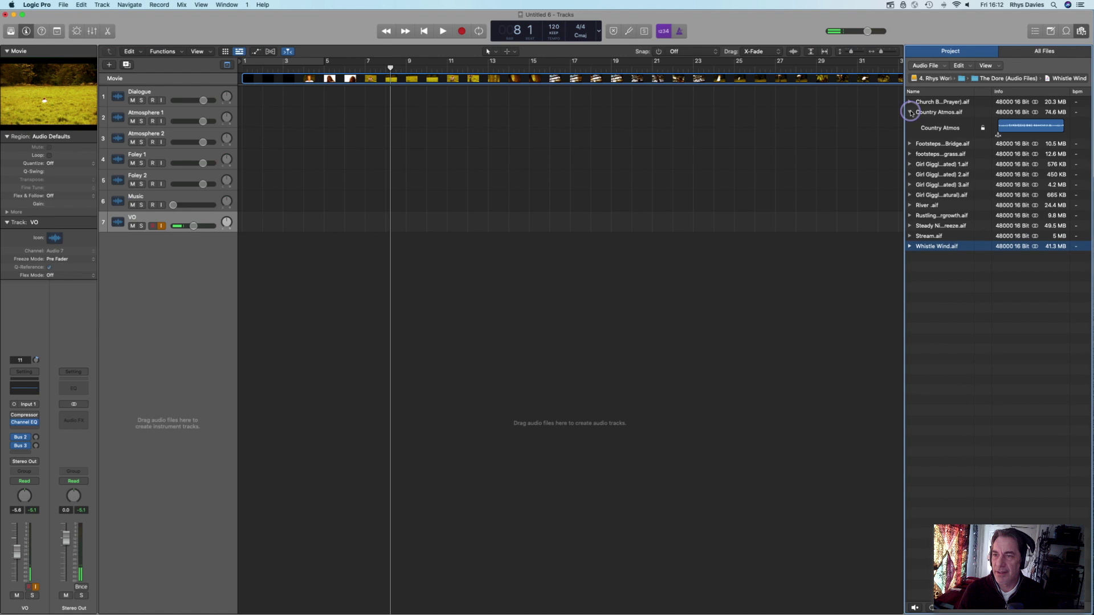
left_click(910, 112)
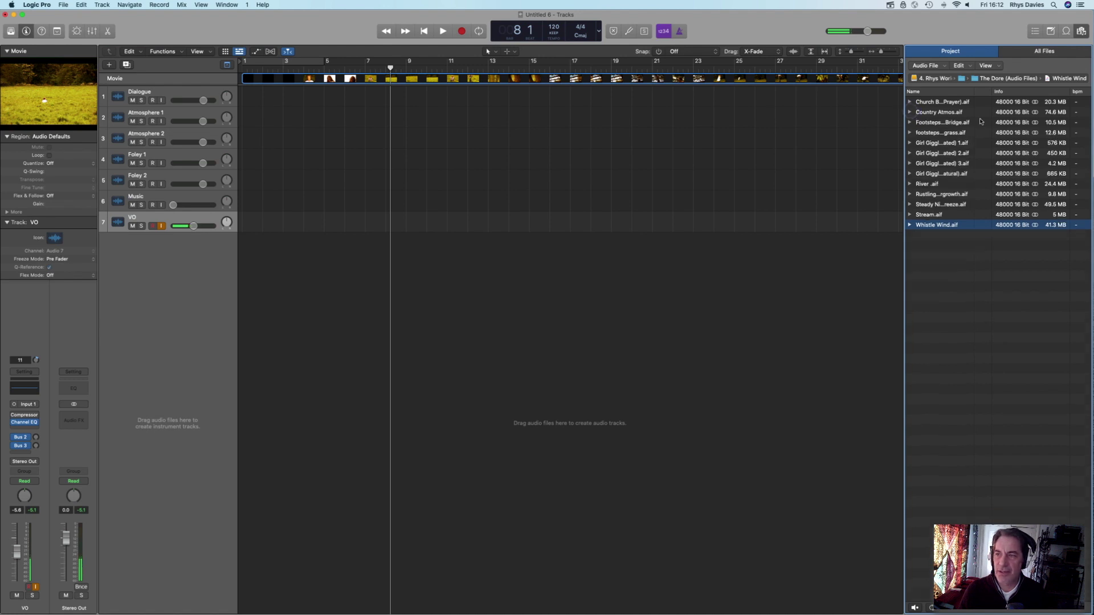
mouse_move(941, 112)
left_mouse_down()
mouse_move(300, 110)
mouse_move(942, 118)
left_mouse_up()
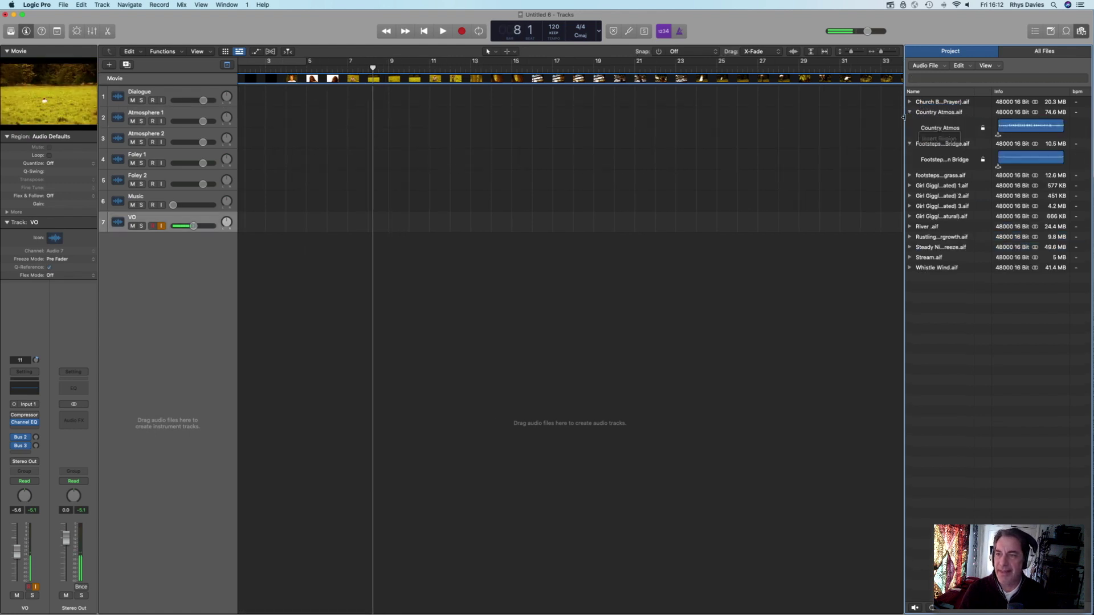
left_click(910, 144)
left_click_drag(934, 117, 262, 123)
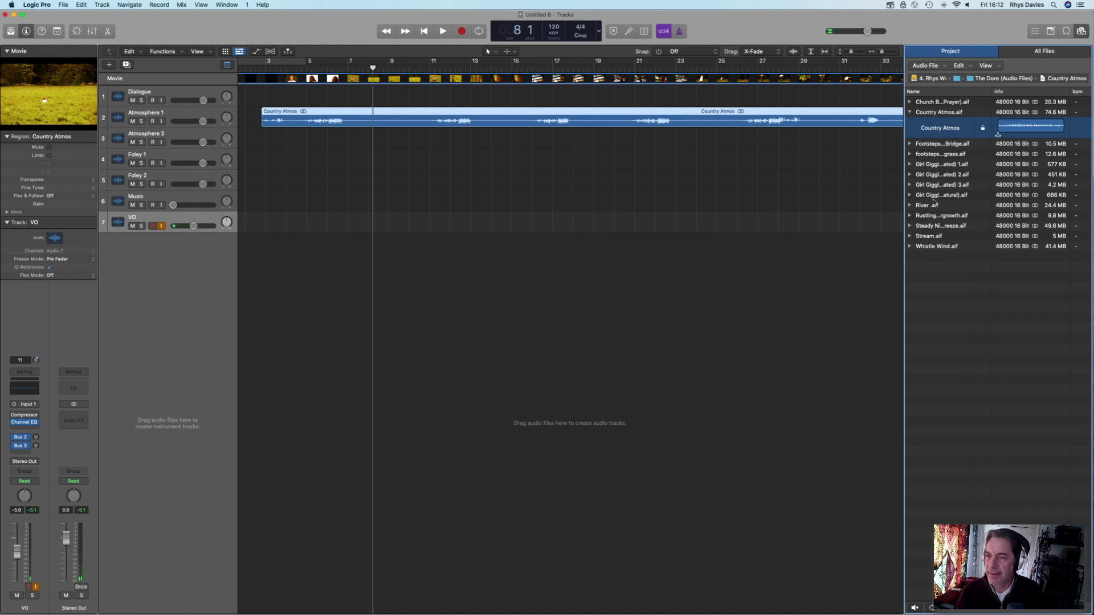
left_click(910, 112)
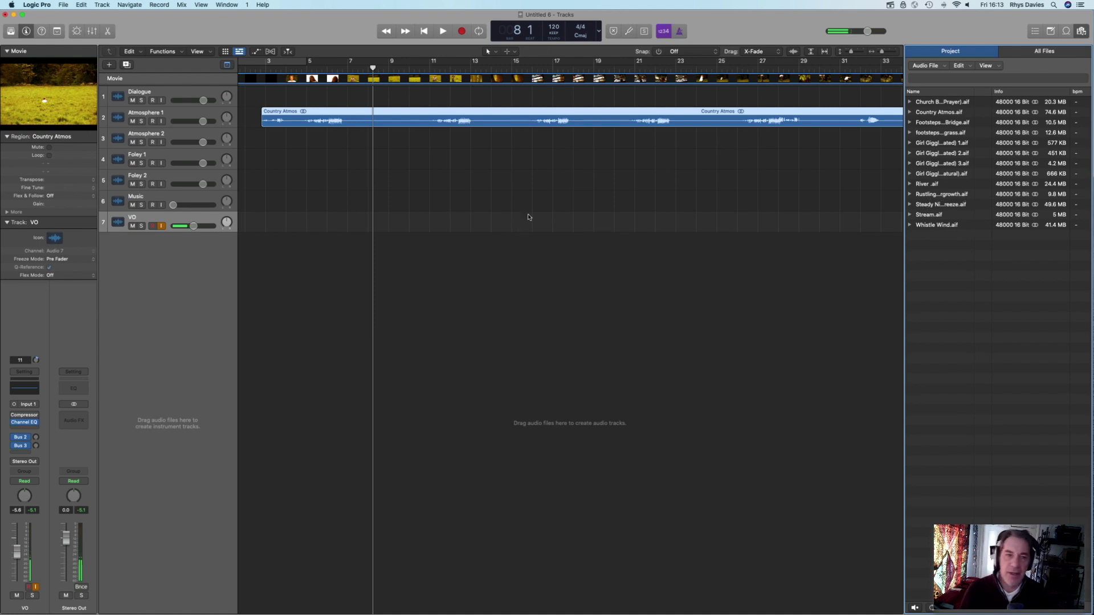
- Lower the Atmosphere 1 volume slightly and play from just before bar 3 with the floating movie window open, stopping around bar 12
left_click_drag(202, 121, 189, 120)
left_click(259, 68)
key("space")
key("alt+super+v")
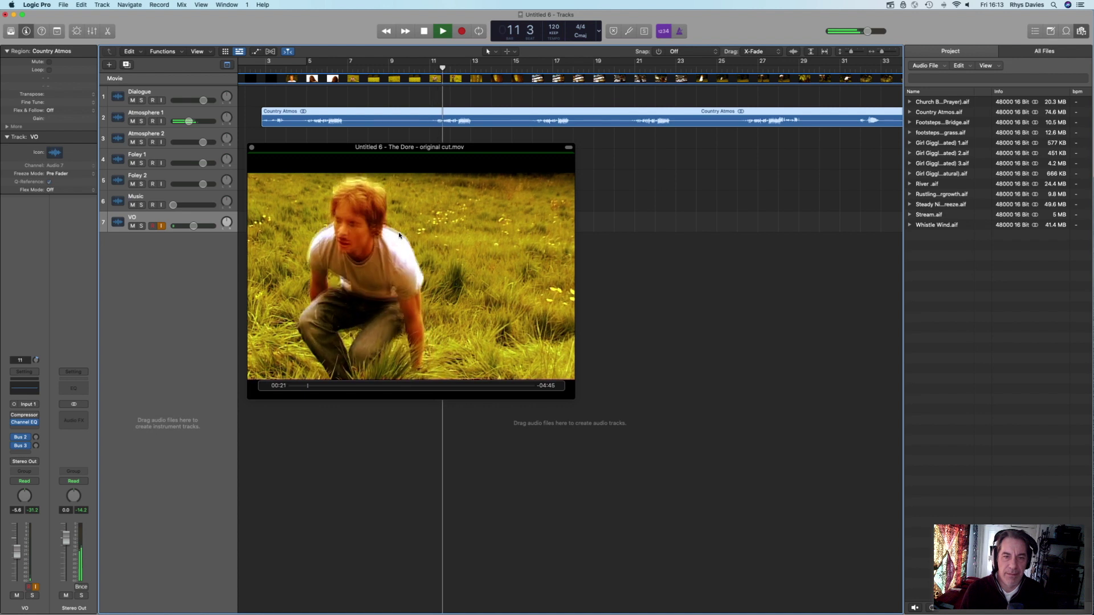
key("space")
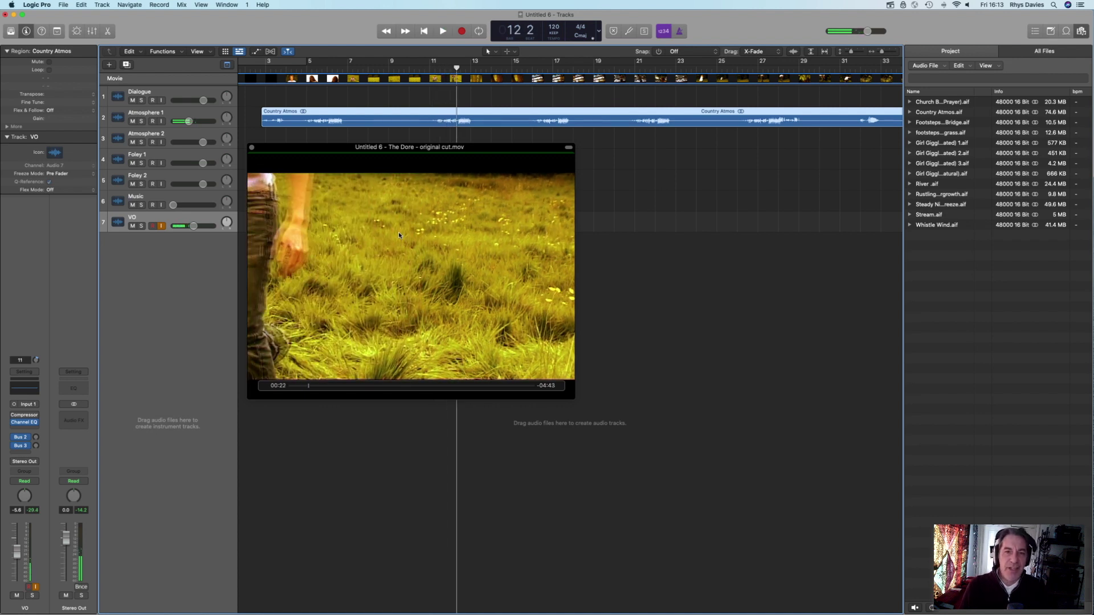
- Move the movie window below the tracks and replay the opening from just before bar 3
left_click_drag(371, 162, 520, 263)
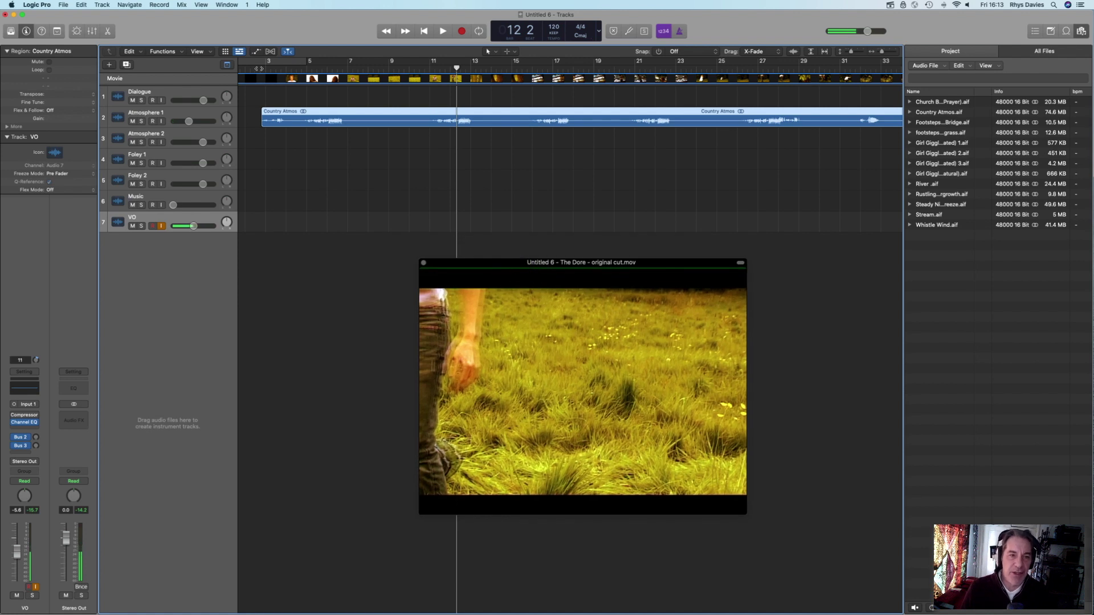
left_click(262, 62)
key("space")
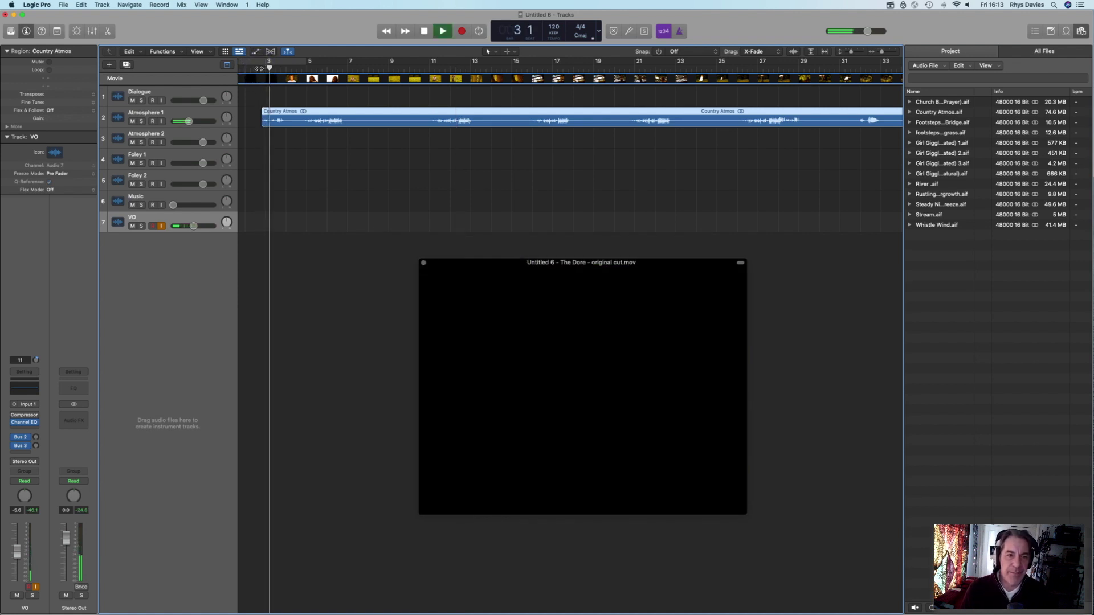
key("space")
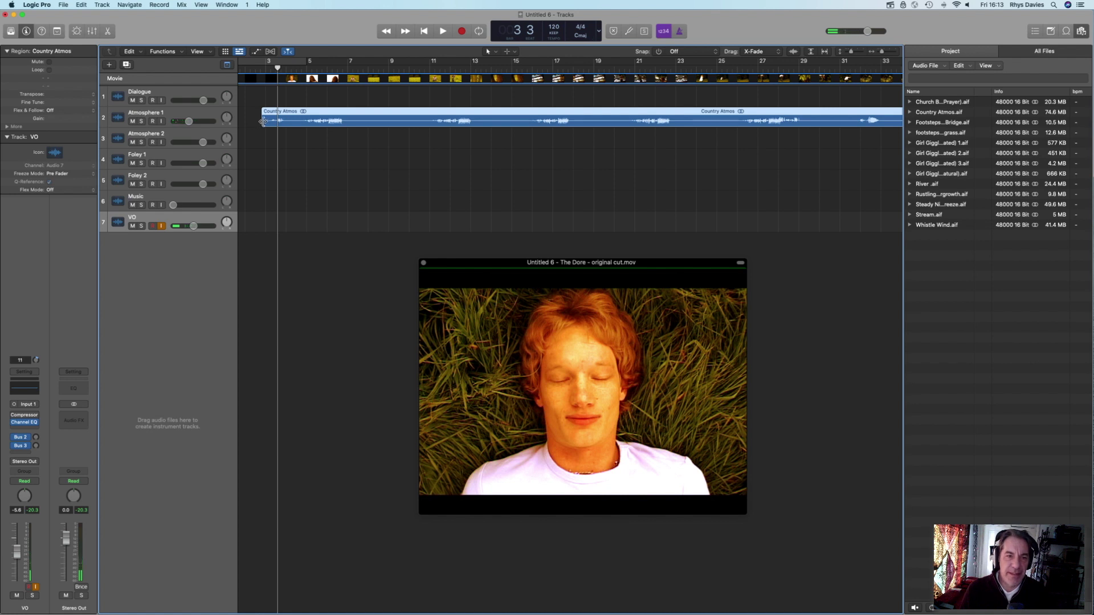
- Trim the start of the Country Atmos region to about bar 4 and move the region back to about bar 3
left_click_drag(266, 121, 292, 121)
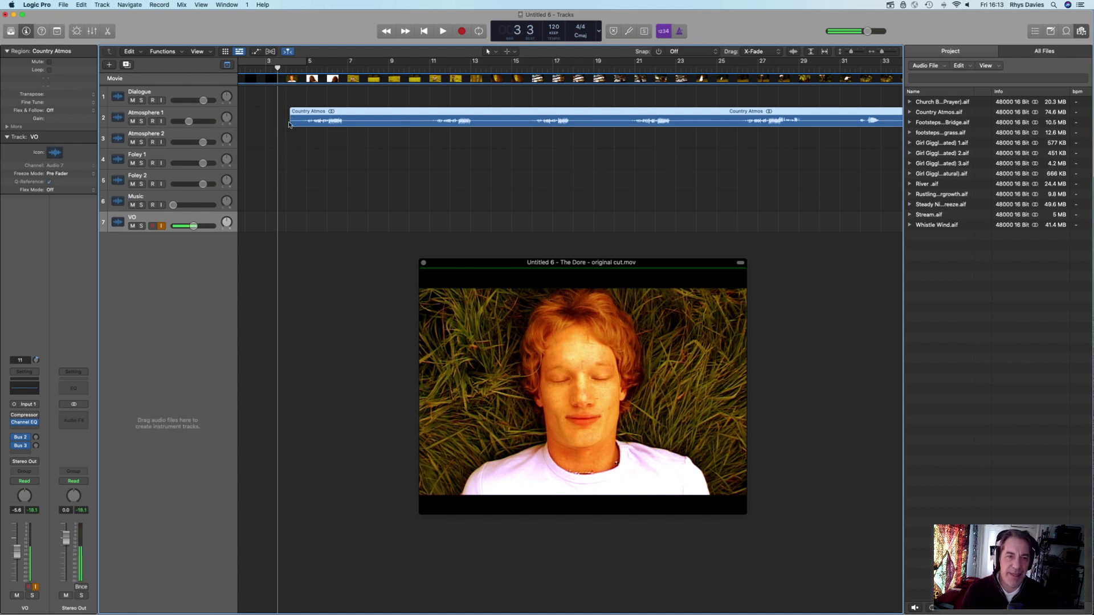
mouse_move(391, 119)
left_mouse_down()
mouse_move(373, 120)
mouse_move(444, 120)
mouse_move(370, 120)
left_mouse_up()
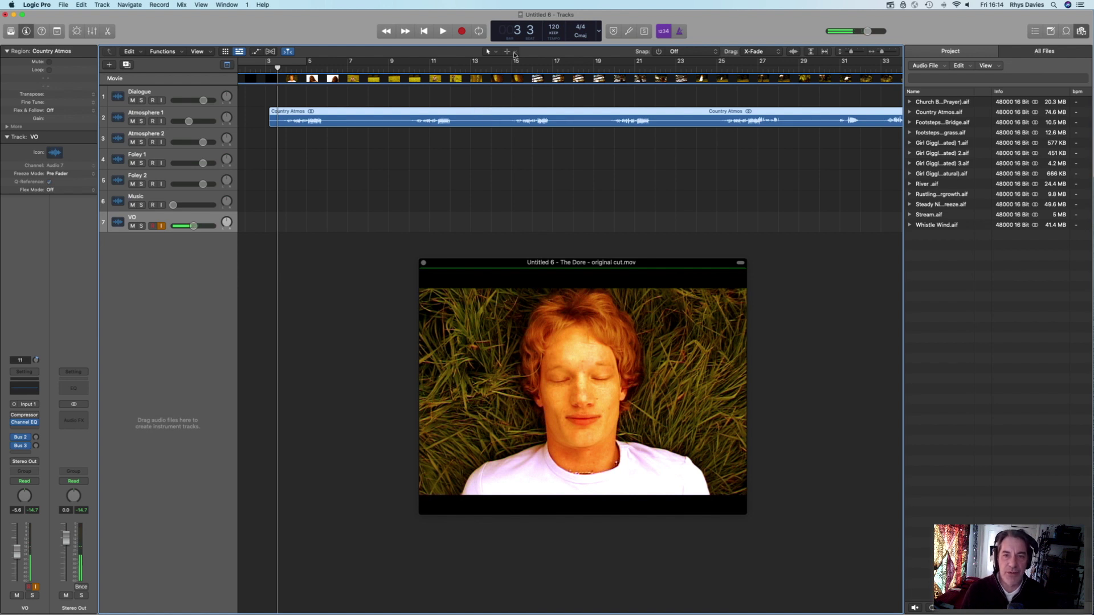
- Set the secondary tool to the Fade Tool, add a short fade-in to the Country Atmos region, and play the opening
left_click(514, 53)
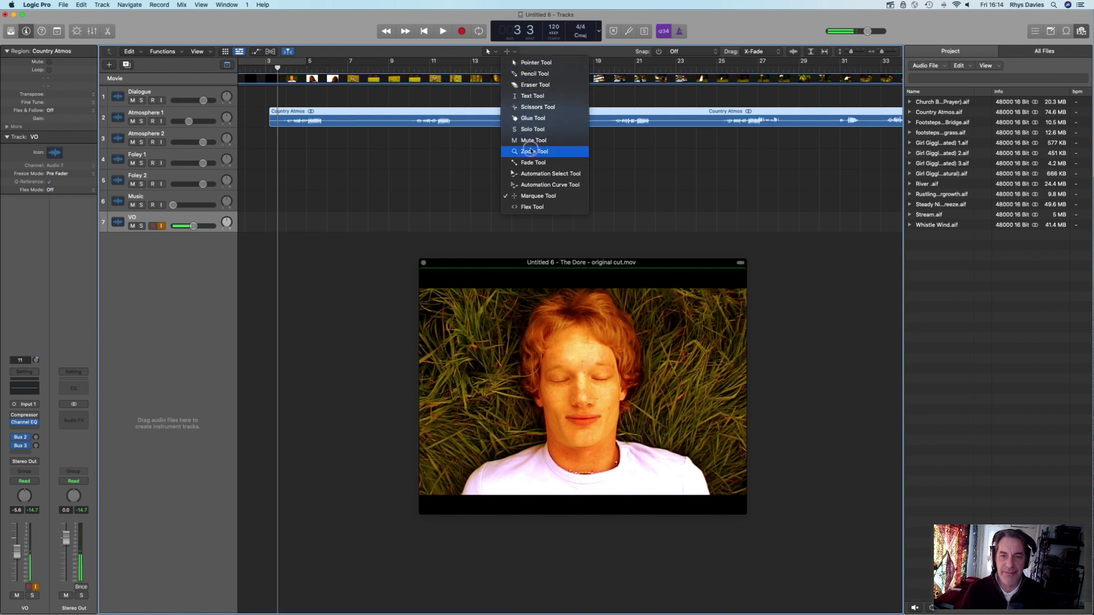
left_click(532, 162)
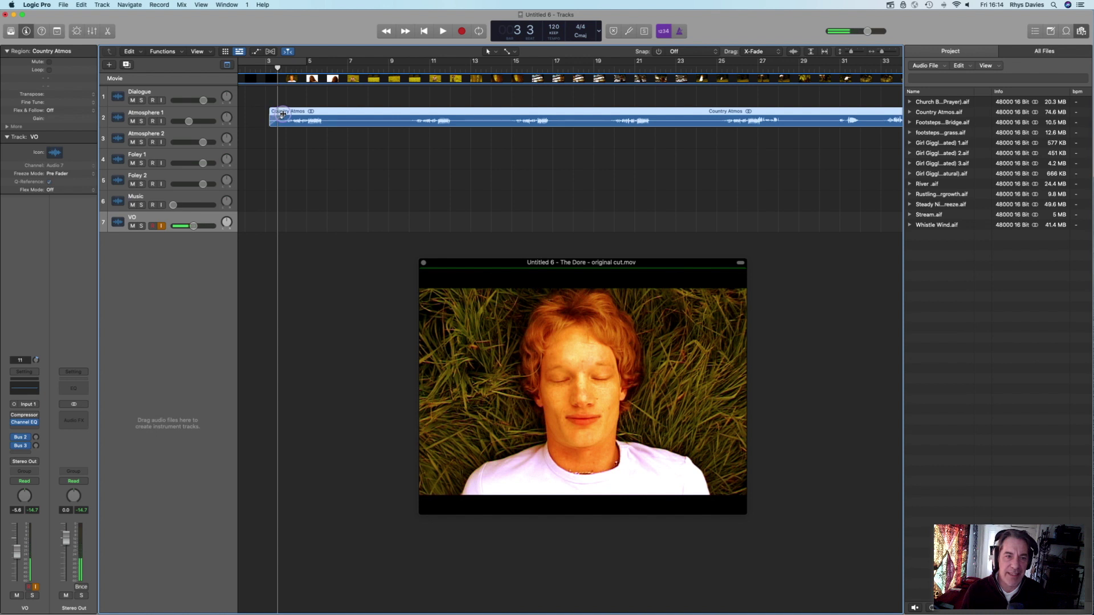
left_click(284, 114)
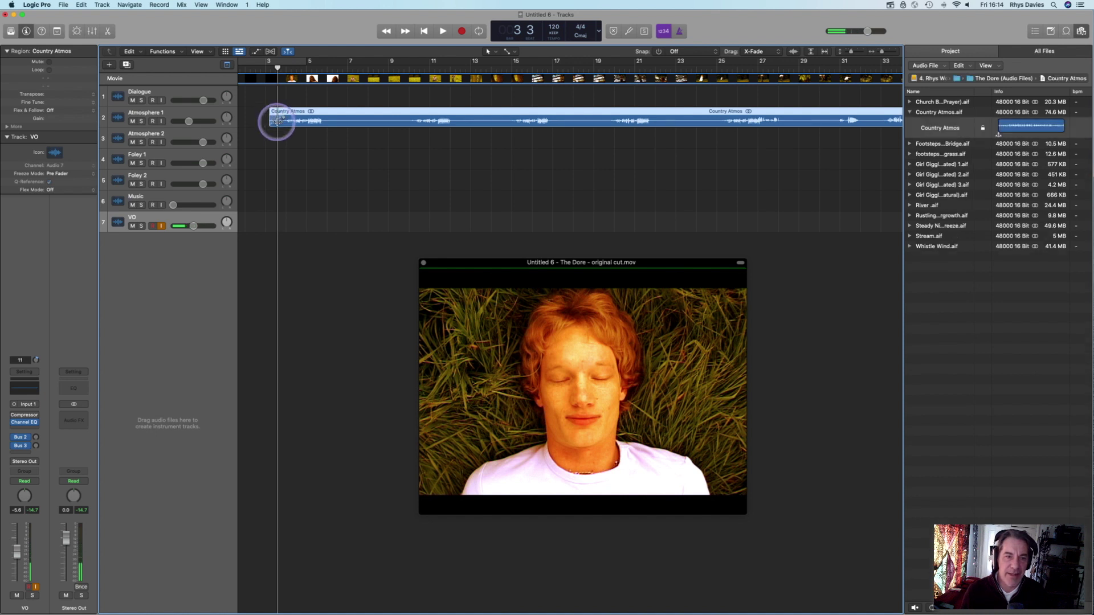
key("space")
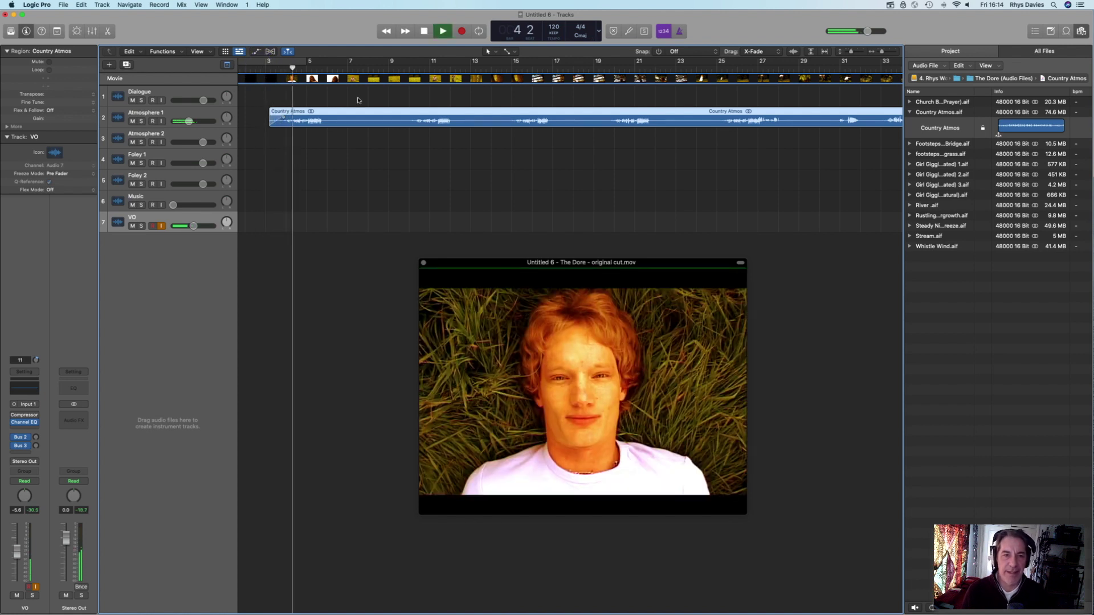
key("space")
- Move the Country Atmos region slightly earlier to position 3 1 1 81 and play from before its start to about bar 19
left_click_drag(361, 113, 359, 113)
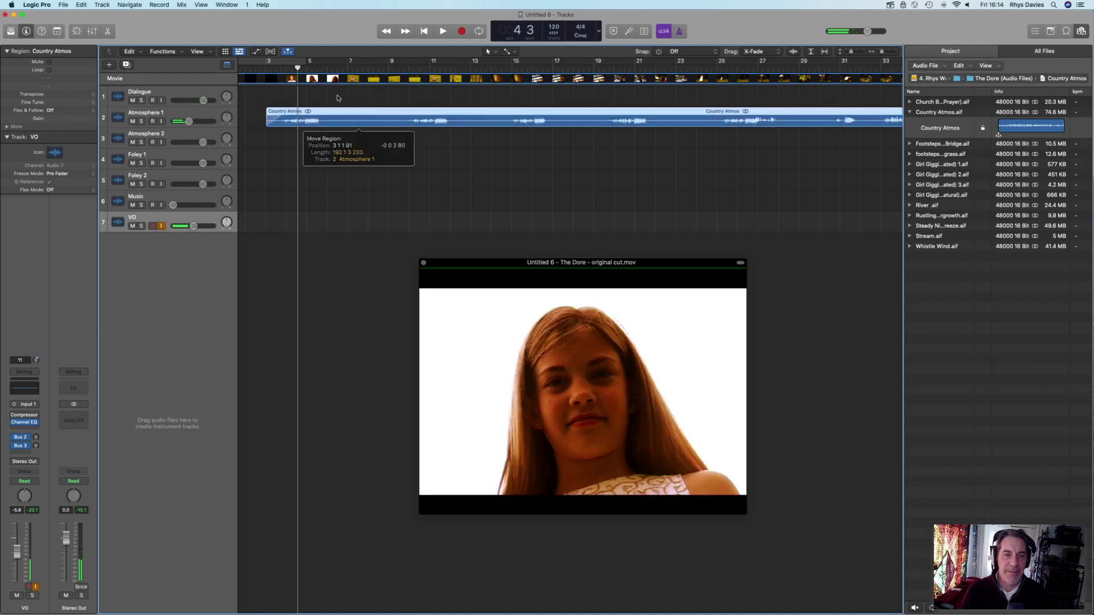
left_click(262, 68)
key("space")
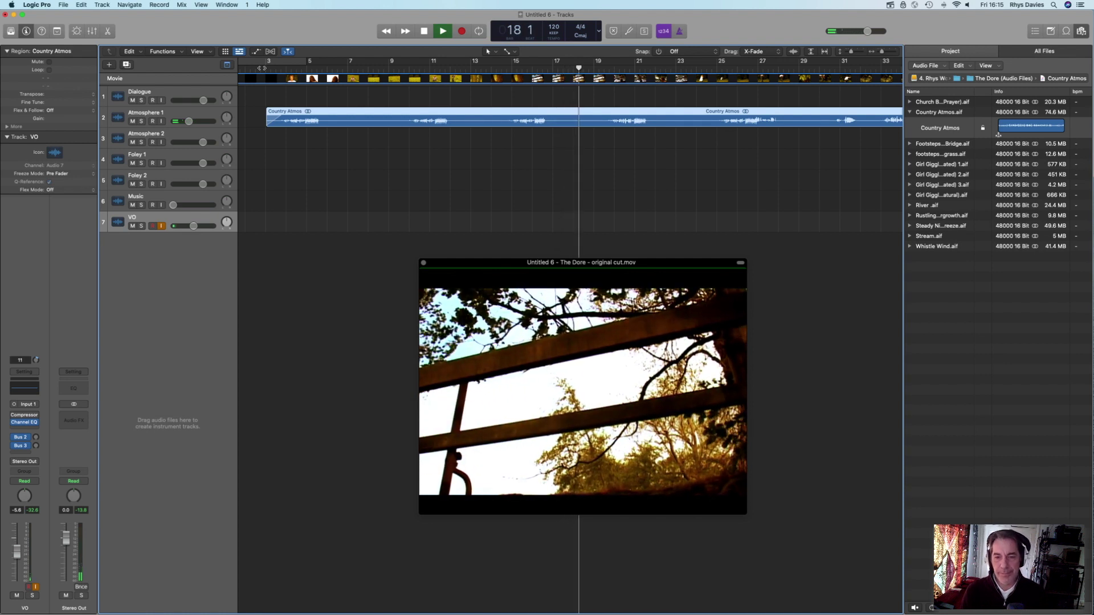
key("space")
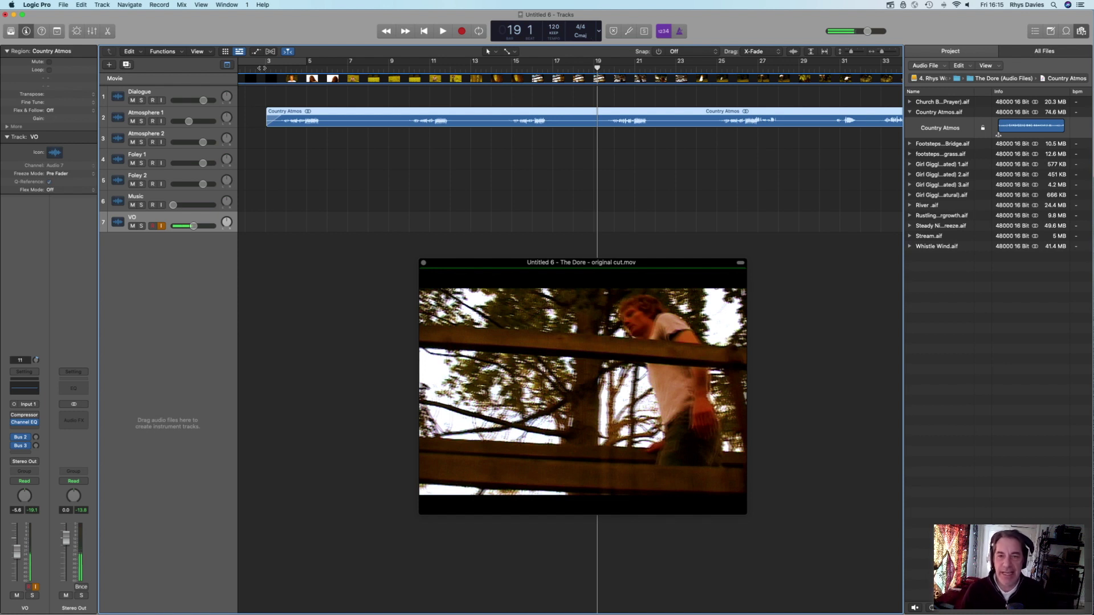
- Replay the bridge scene from about bar 16 and stop around bar 19 to find where the water sound should start
left_click(550, 68)
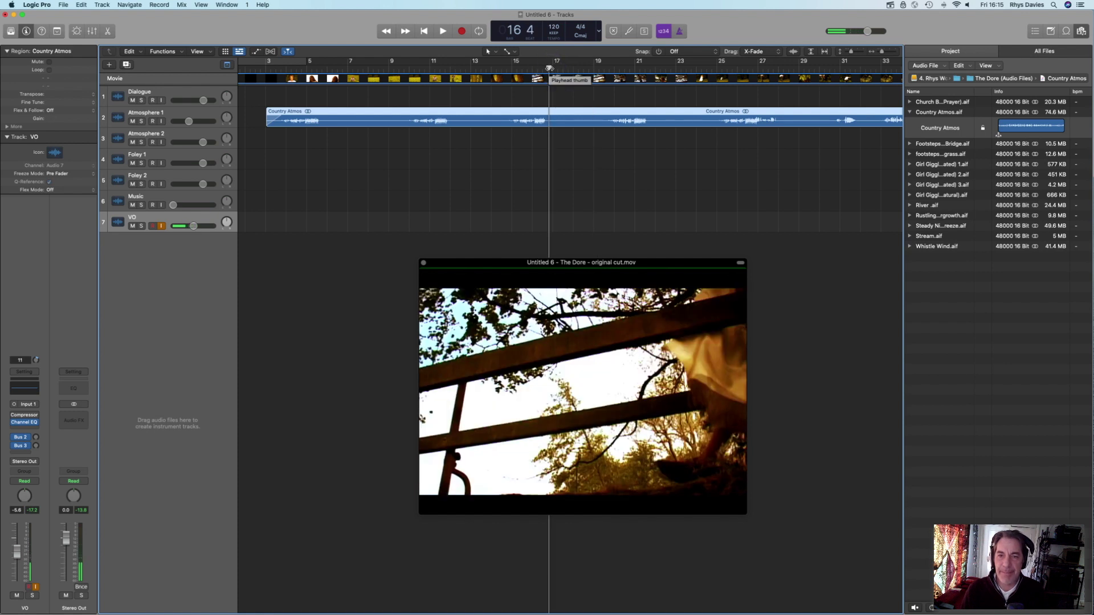
left_click_drag(549, 69, 536, 68)
key("space")
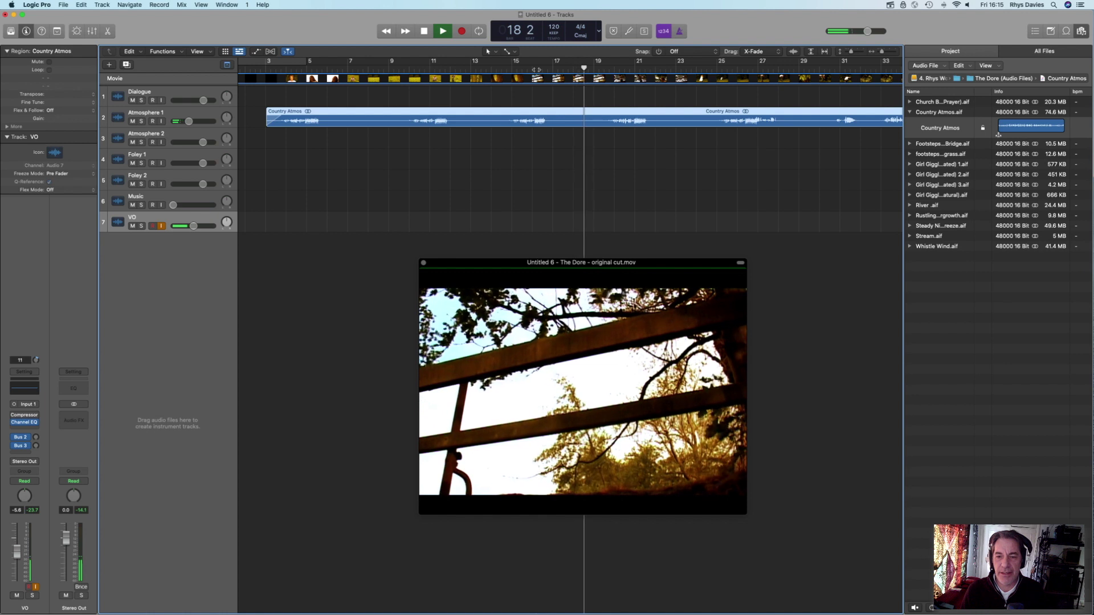
key("space")
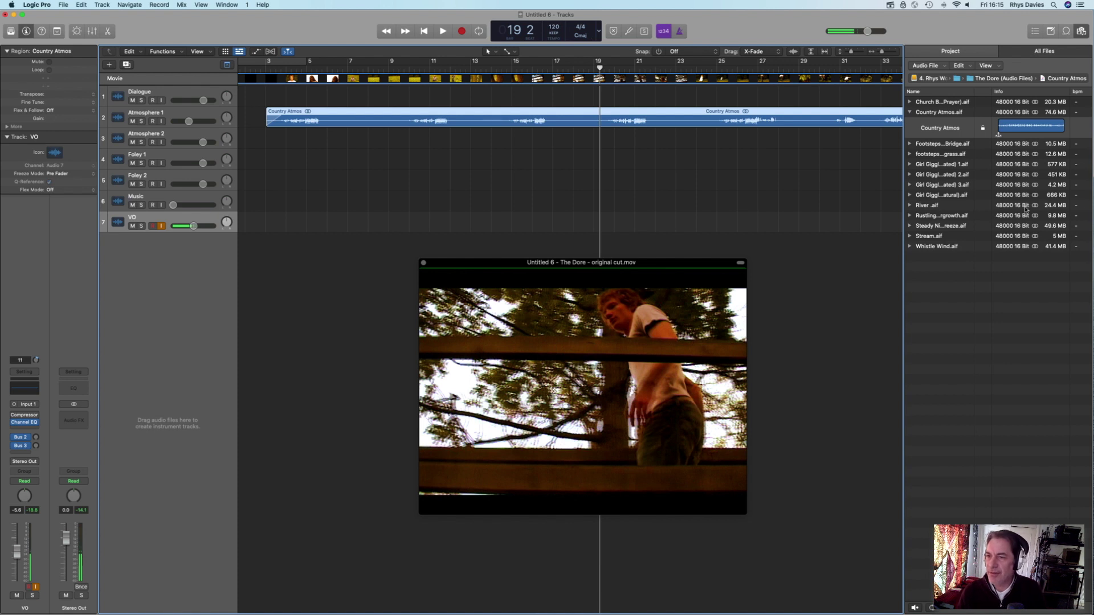
- Place Stream on the Atmosphere 2 track at about bar 19, lower that track's volume, and play from about bar 18
left_click(932, 237)
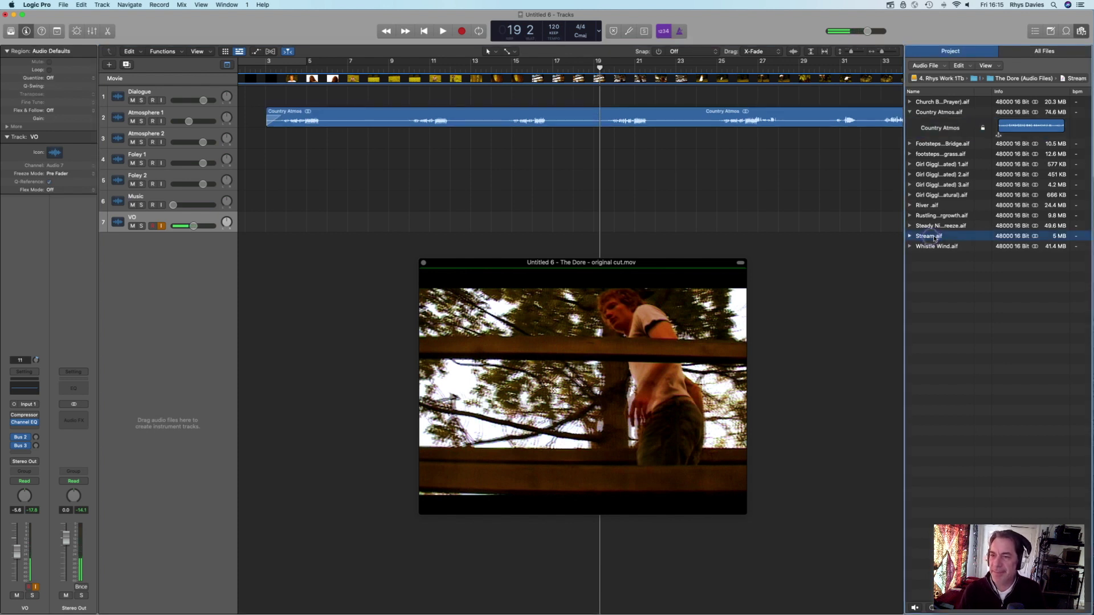
left_click_drag(934, 238, 623, 142)
left_click_drag(627, 142, 626, 143)
left_click_drag(204, 142, 170, 147)
double_click(573, 69)
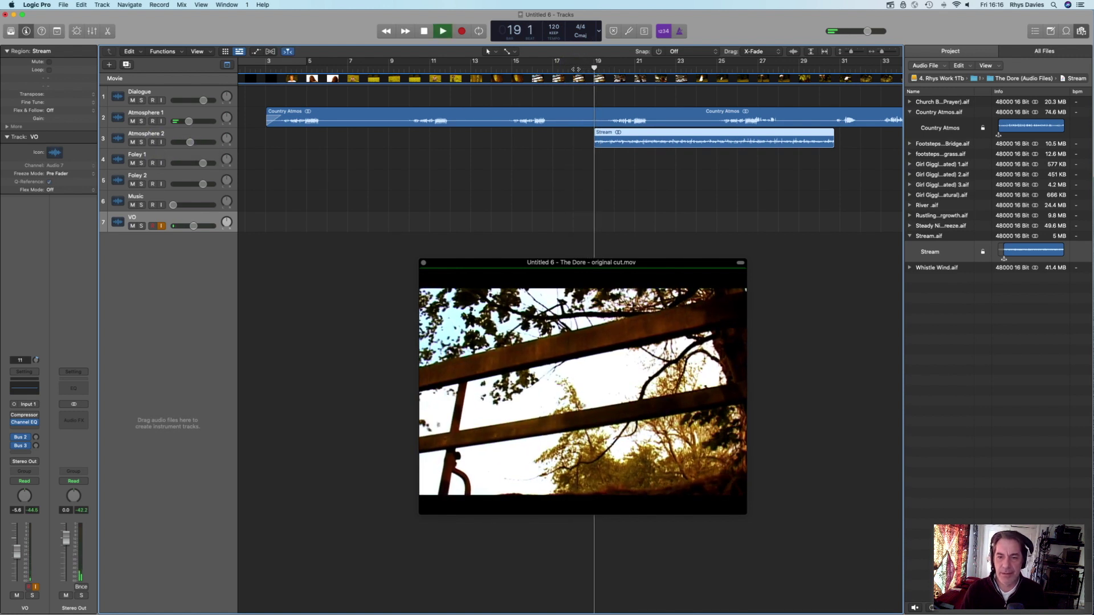
- Lower the Atmosphere 2 track's volume to -29.5 dB and play the bridge scene through to about bar 31
left_click_drag(197, 148, 163, 147)
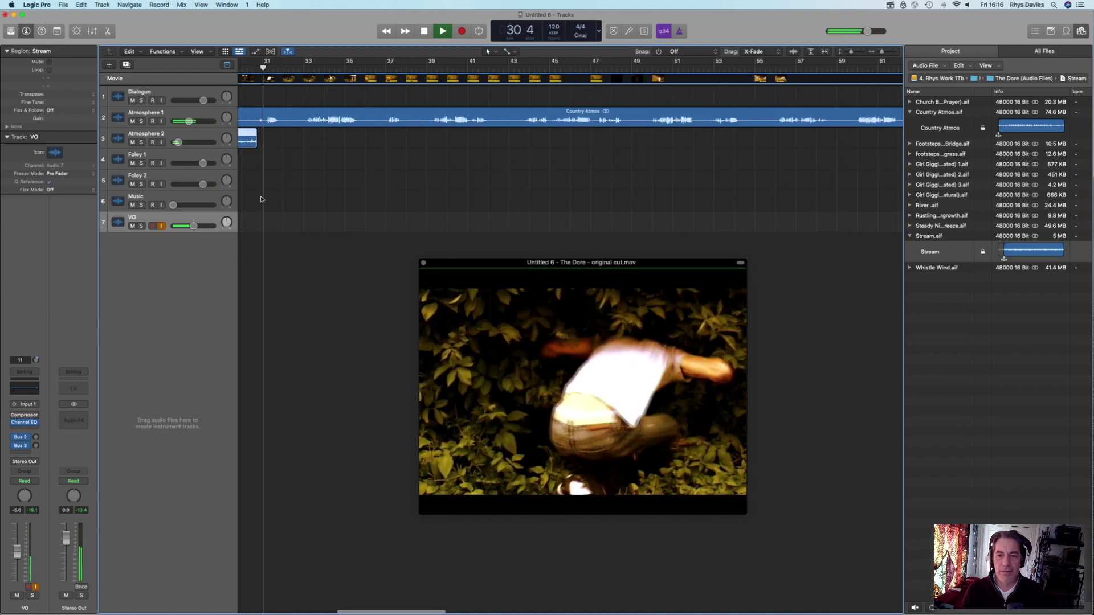
key("space")
scroll(364, 192, "left", 10)
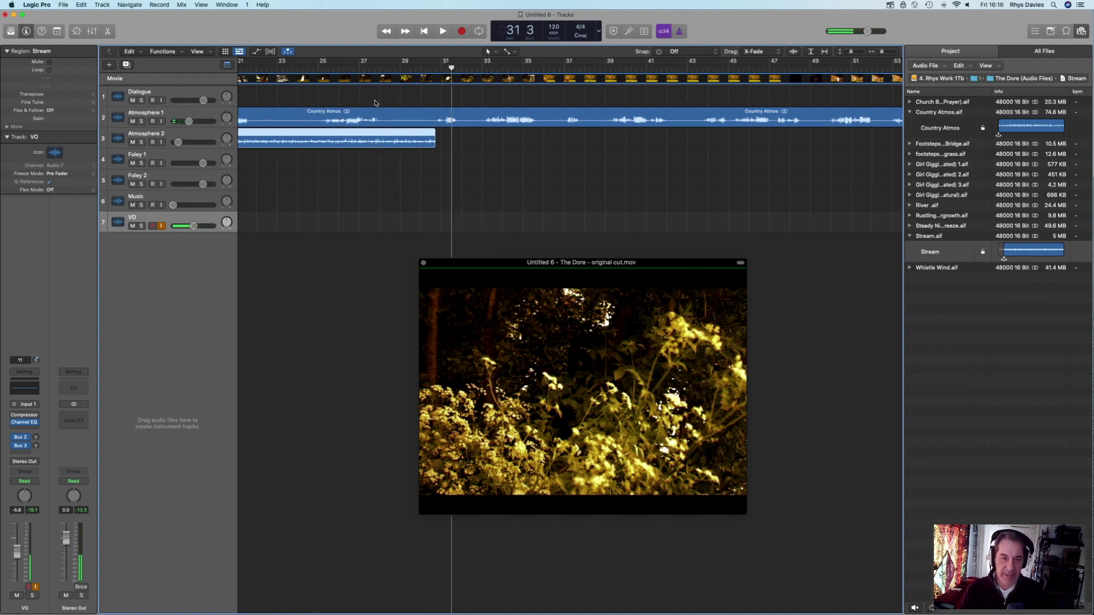
- Paste a copy of the Stream region on Atmosphere 2 at about bar 28 and crossfade its overlap with the original
left_click(186, 135)
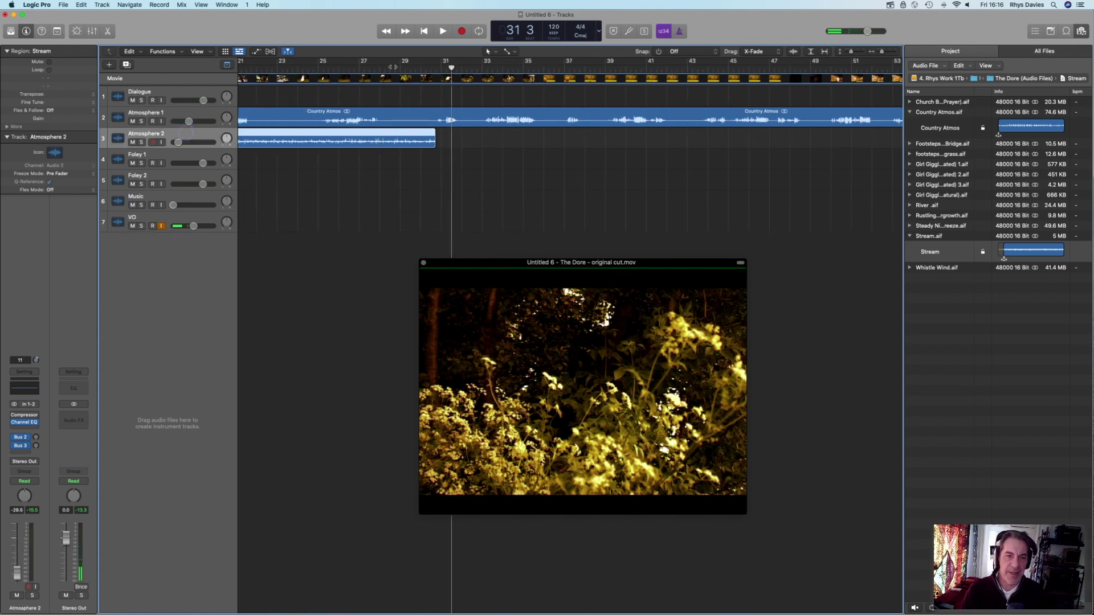
left_click(390, 66)
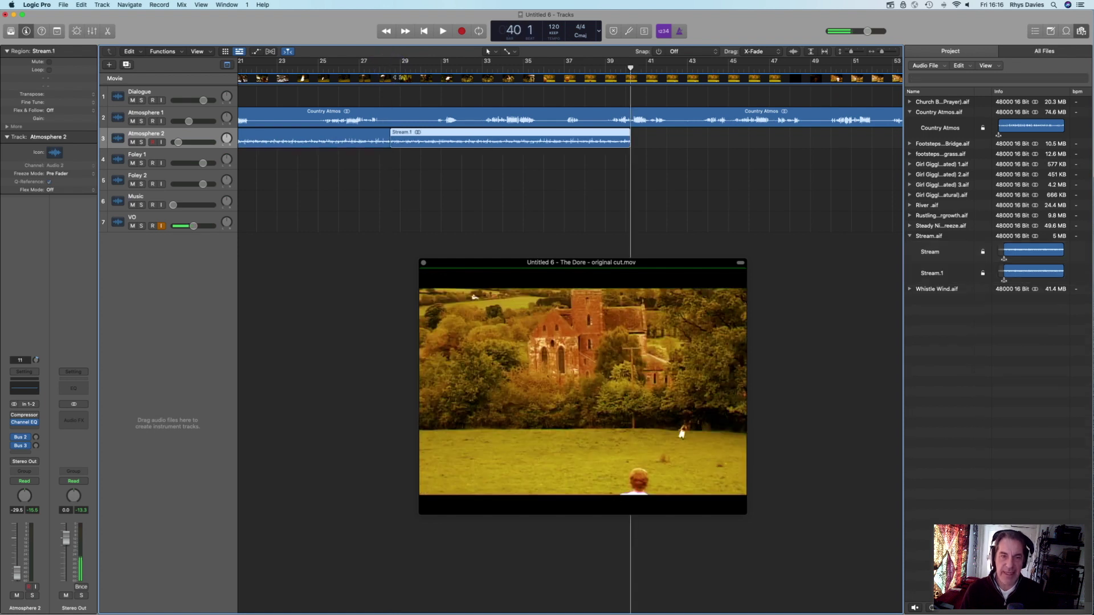
left_click(466, 143)
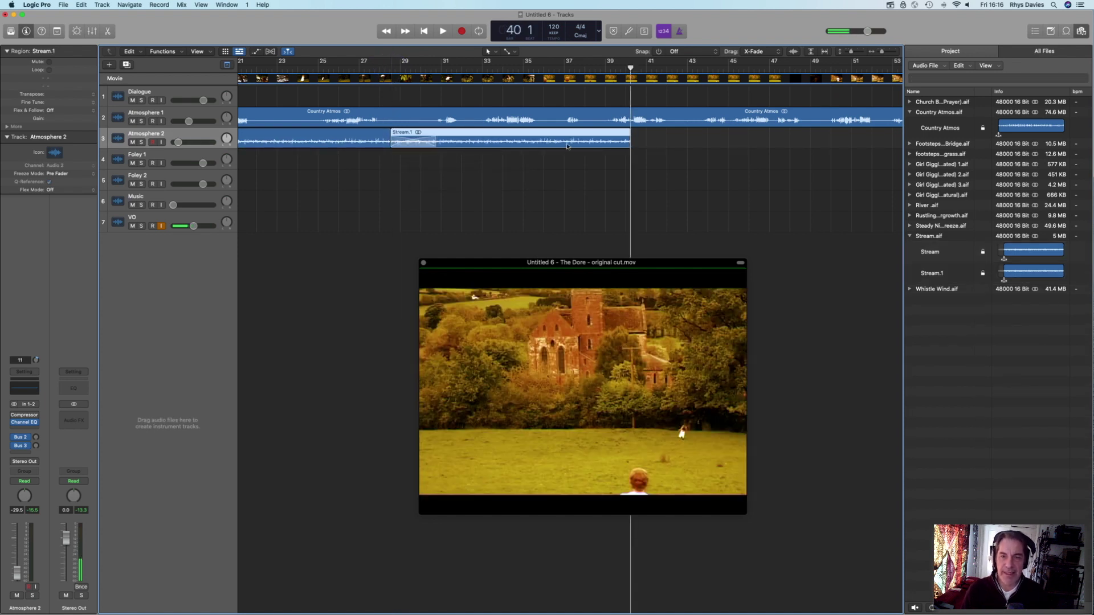
- Play the crossfade from about bar 28, stop at 31 3, and trim the end of the copied Stream region to that point
double_click(378, 67)
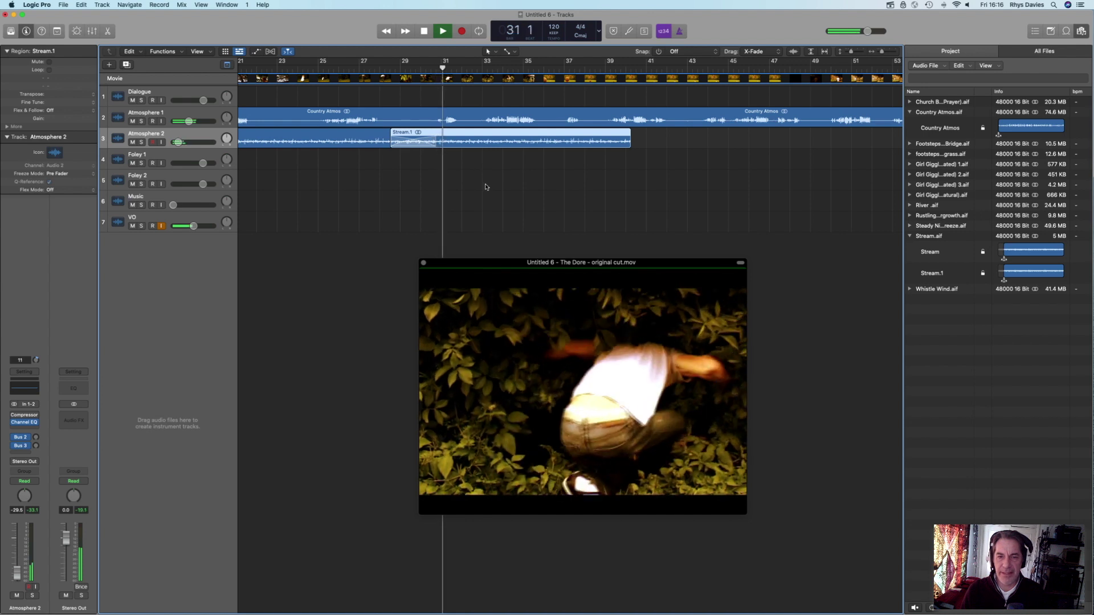
key("space")
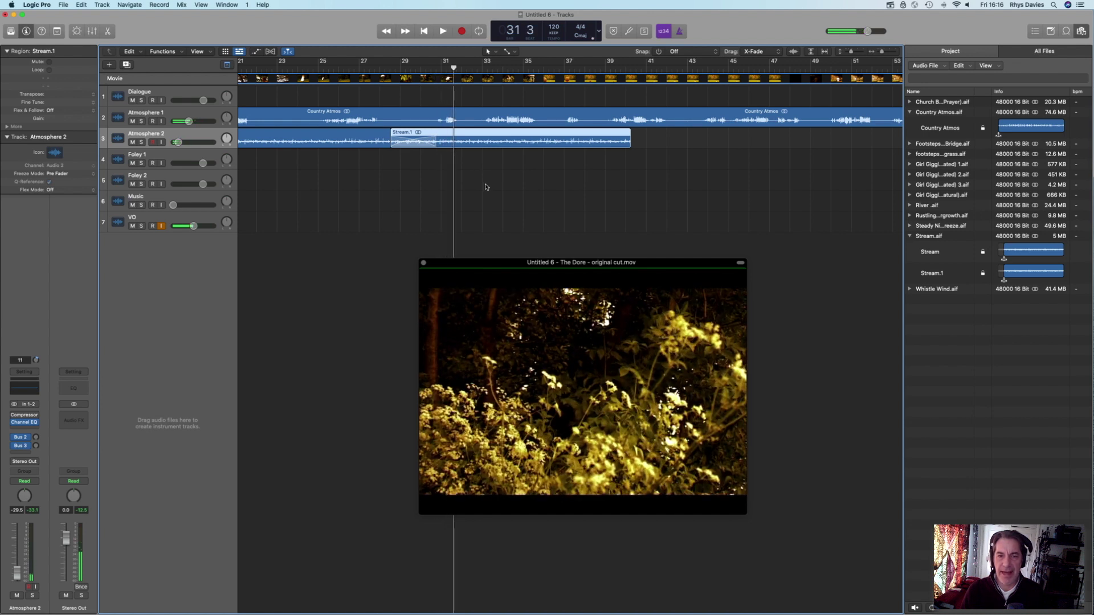
left_click_drag(629, 142, 454, 153)
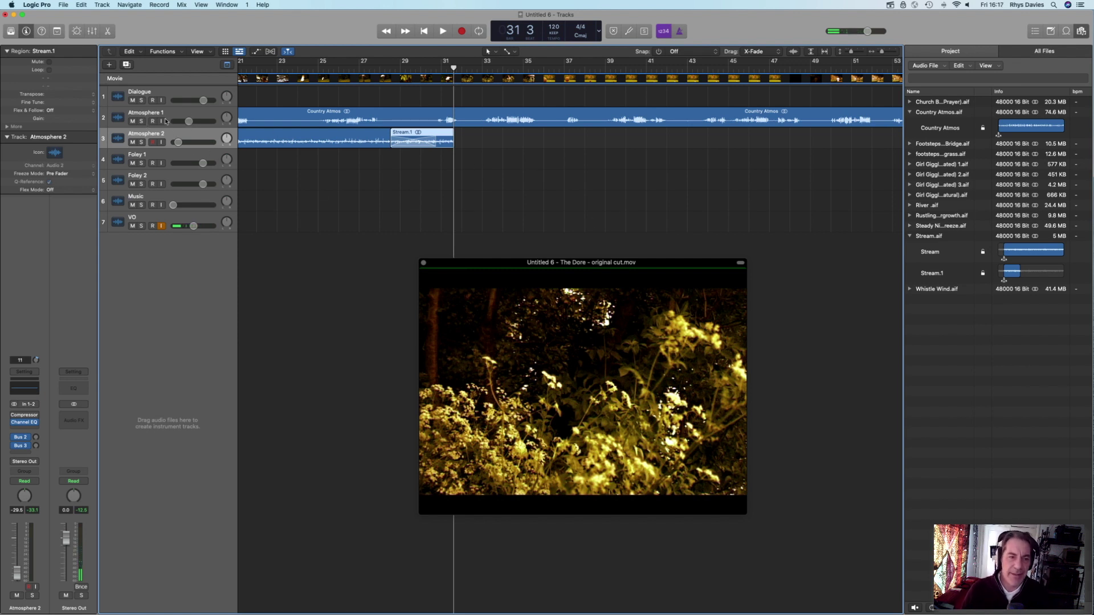
- Raise the Atmosphere 1 track's volume slightly and set the Atmosphere 2 track's volume to -22.0 dB
left_click(189, 121)
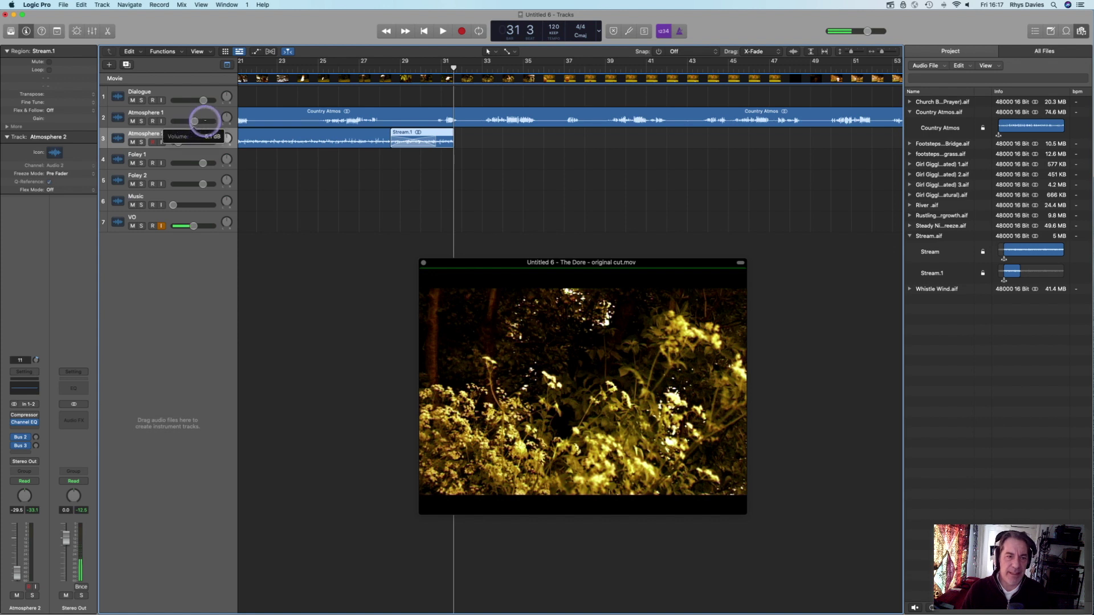
left_click(178, 142)
left_click_drag(184, 142, 186, 144)
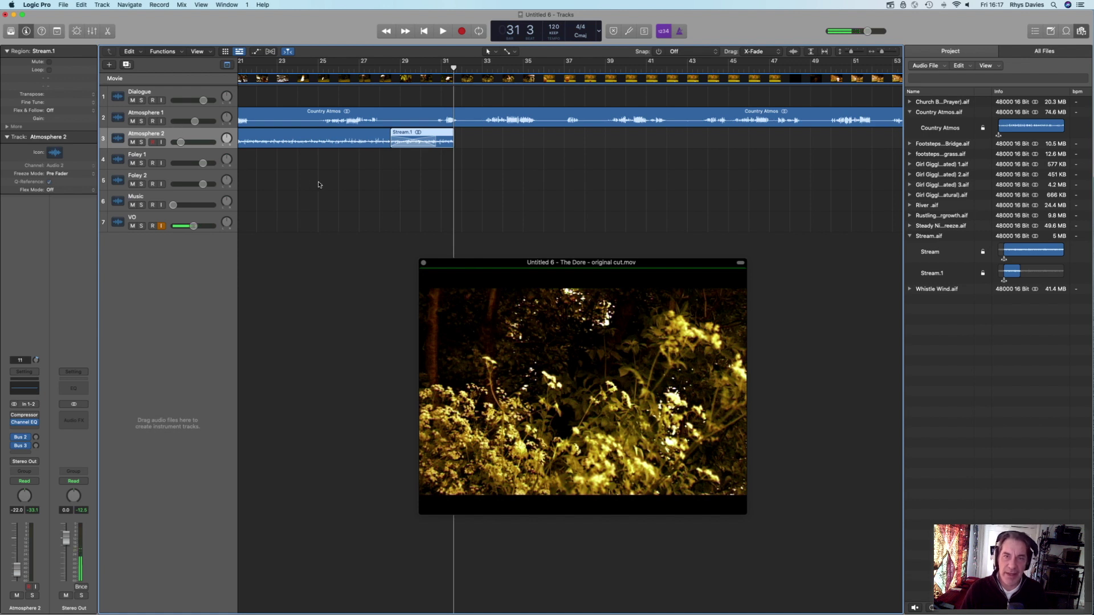
- Play the bridge scene up to about bar 29 to check the balance of the two atmosphere tracks
scroll(472, 189, "left", 5)
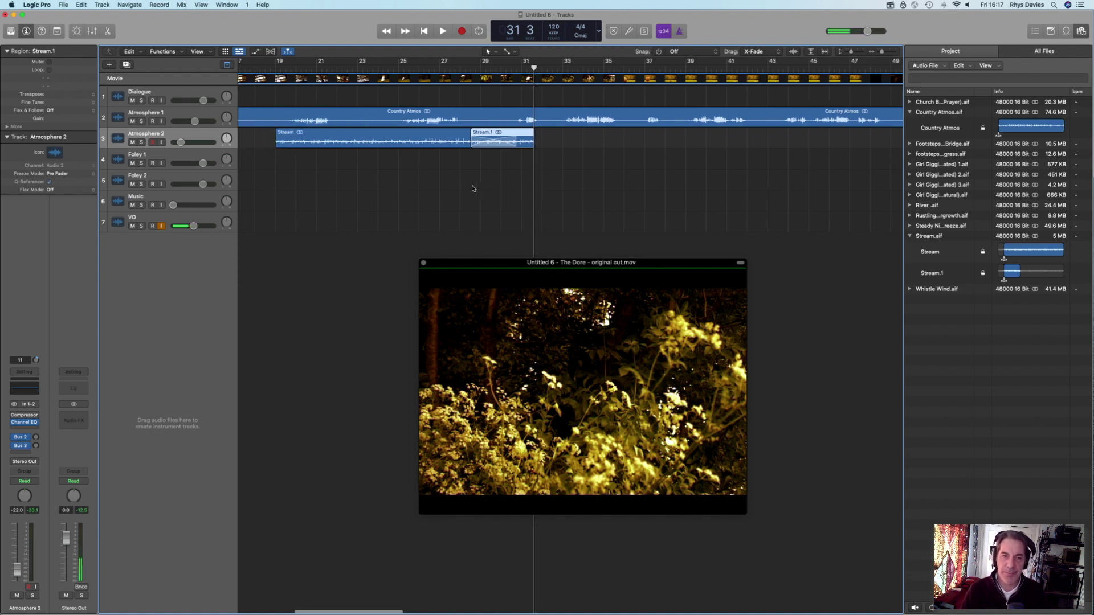
double_click(313, 67)
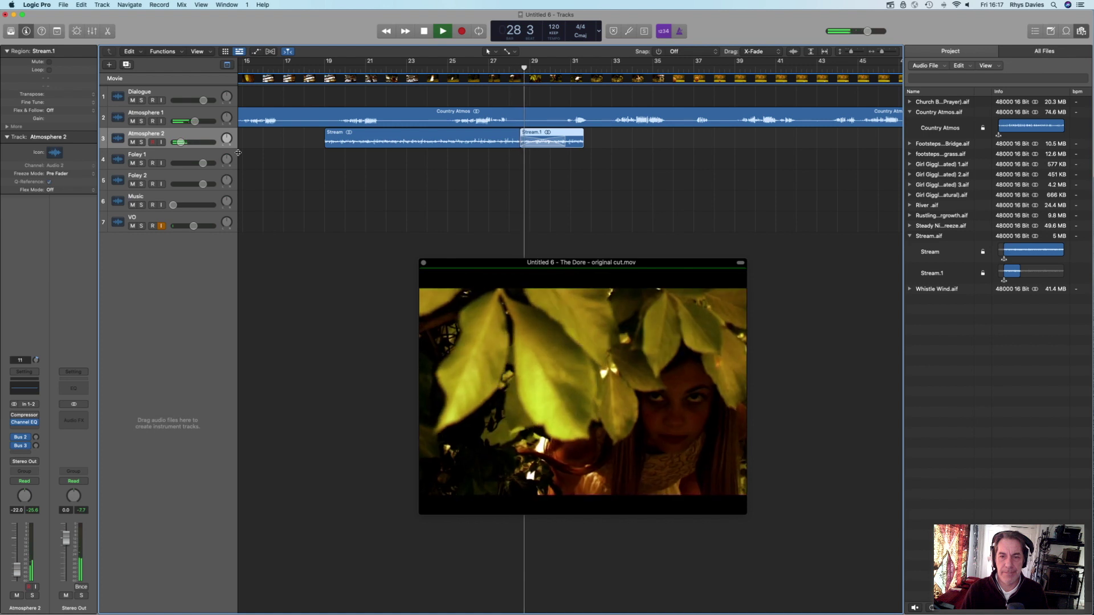
key("space")
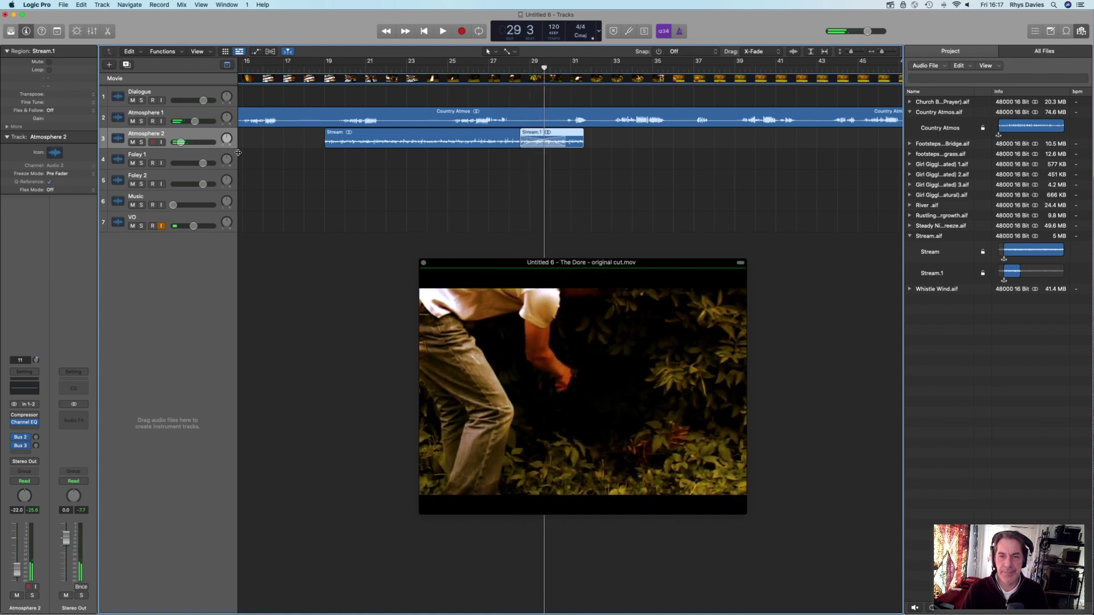
- Place the Footsteps on Bridge audio file on the Foley 1 track at about bar 23
left_click(935, 145)
left_click_drag(935, 147, 411, 162)
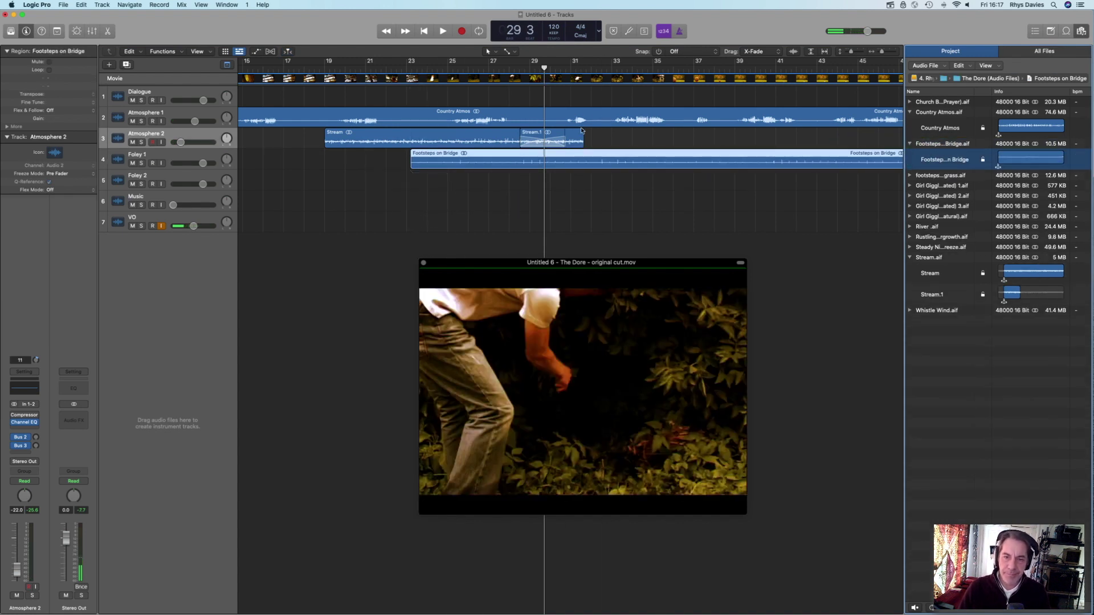
left_click(142, 163)
left_click(142, 163)
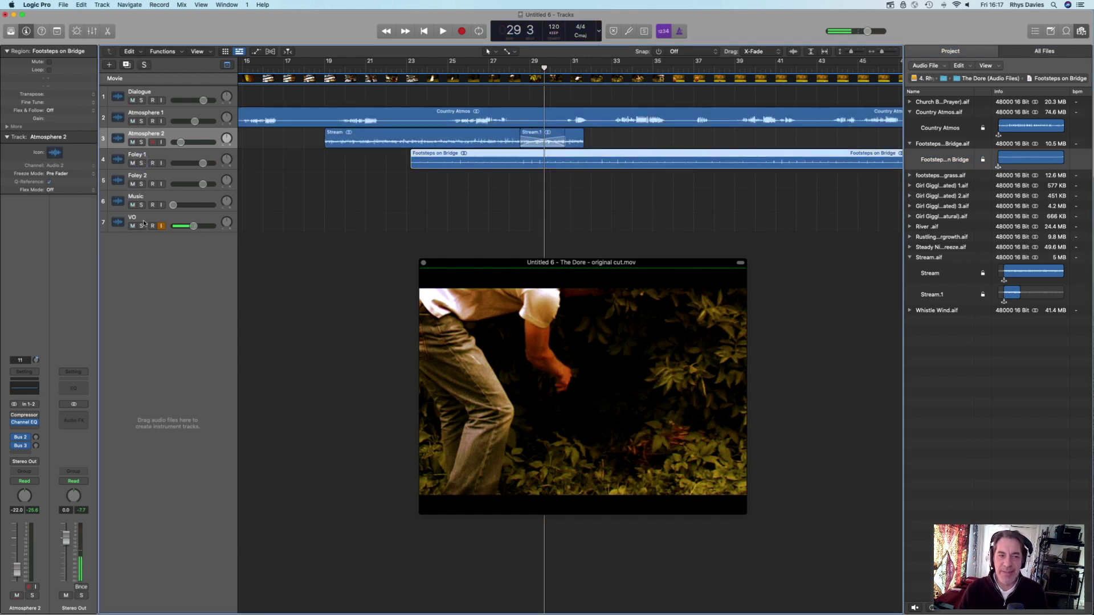
- Mute the Atmosphere 1 and Atmosphere 2 tracks and play the bridge footsteps from about bar 23 to bar 27
left_click(132, 142)
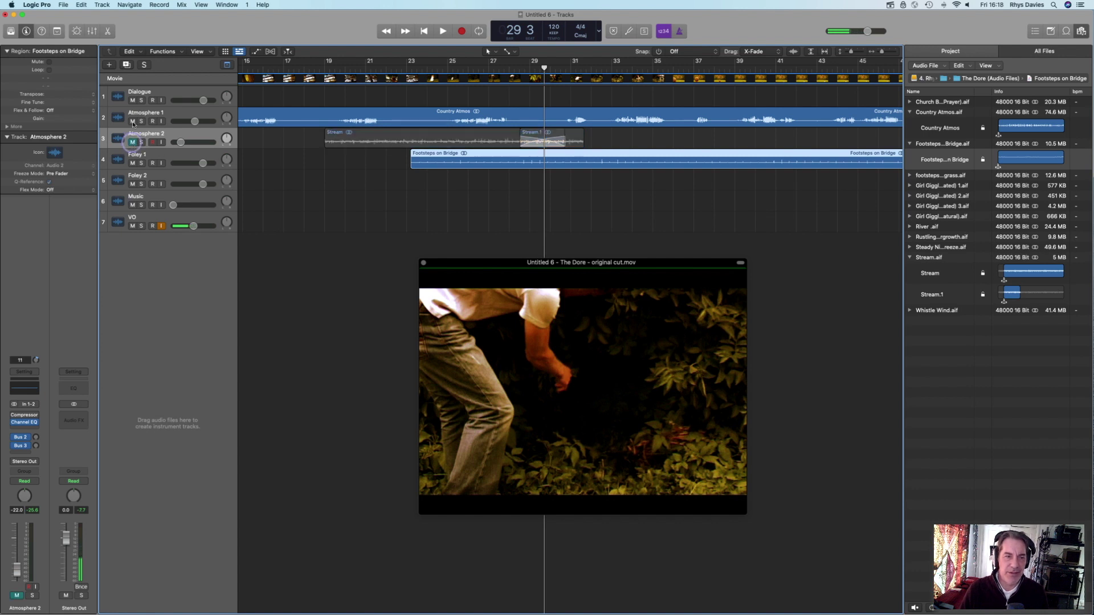
left_click(132, 122)
left_click(410, 65)
key("space")
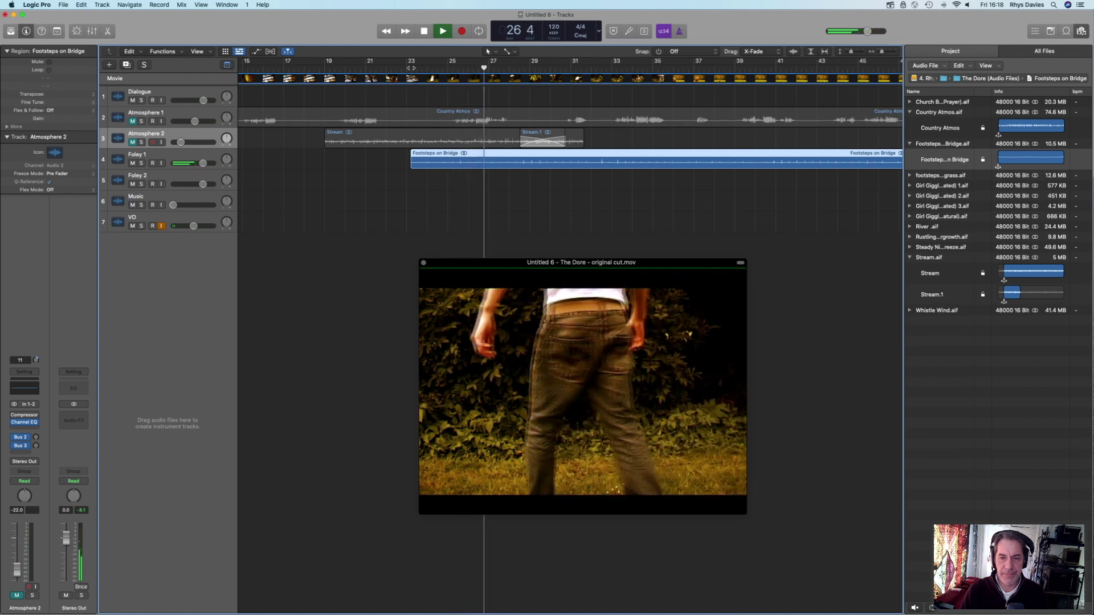
key("space")
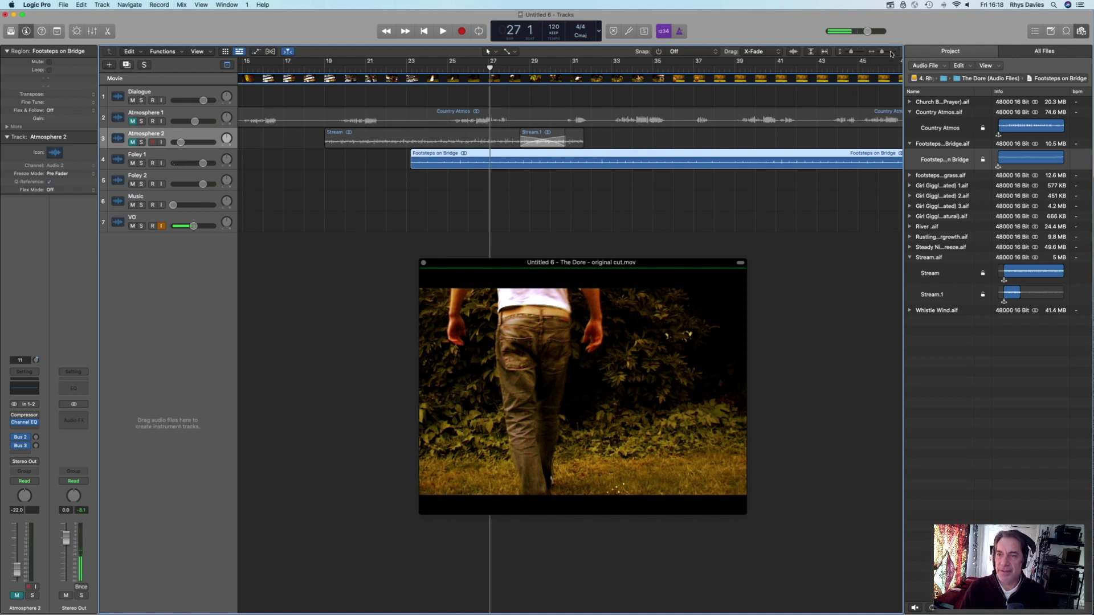
- Move the movie window clear of the enlarged Foley 1 track and play the bridge footsteps from bar 23 to bar 26
left_click_drag(850, 54, 854, 52)
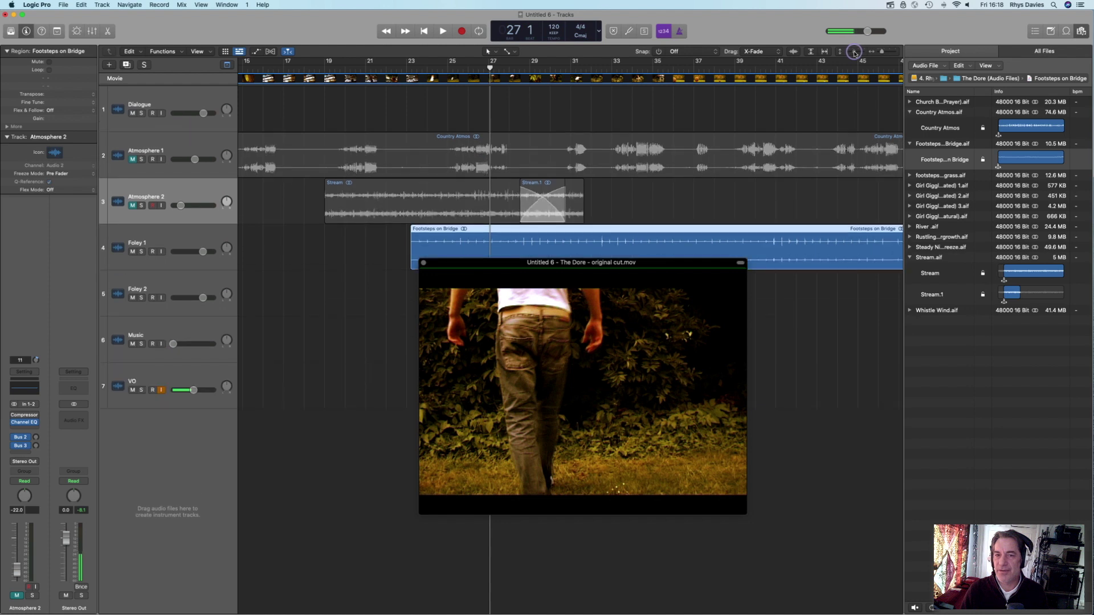
left_click_drag(671, 265, 672, 304)
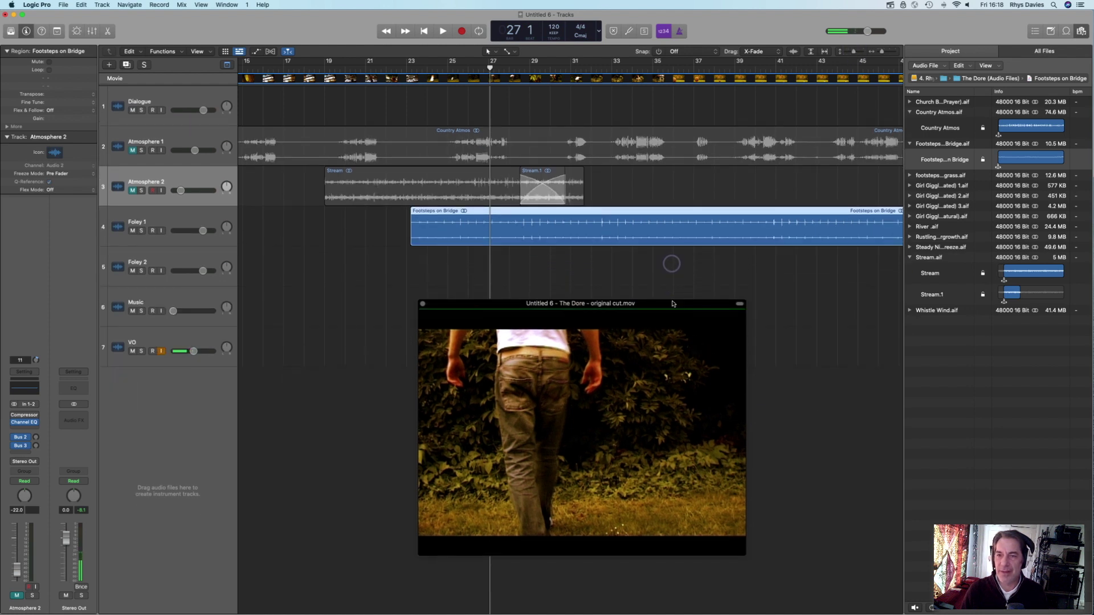
left_click_drag(853, 54, 886, 55)
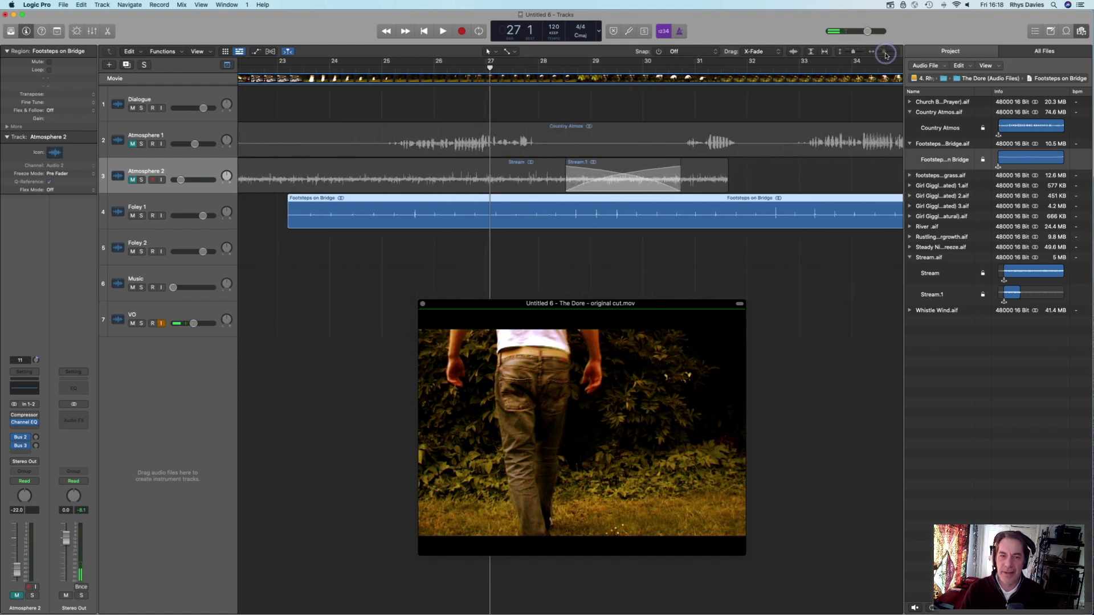
left_click(276, 67)
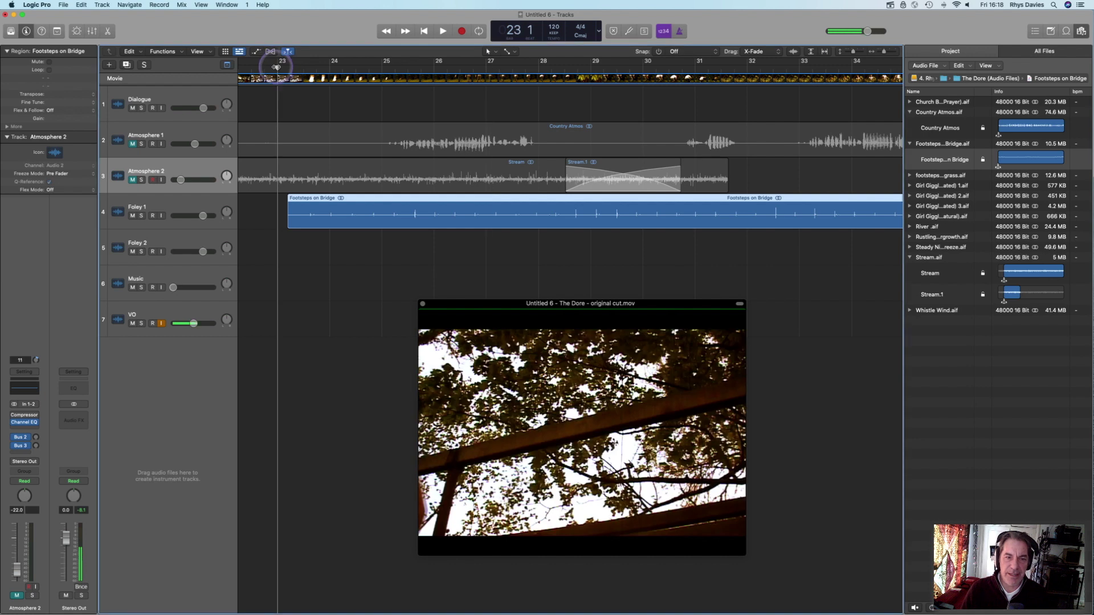
key("space")
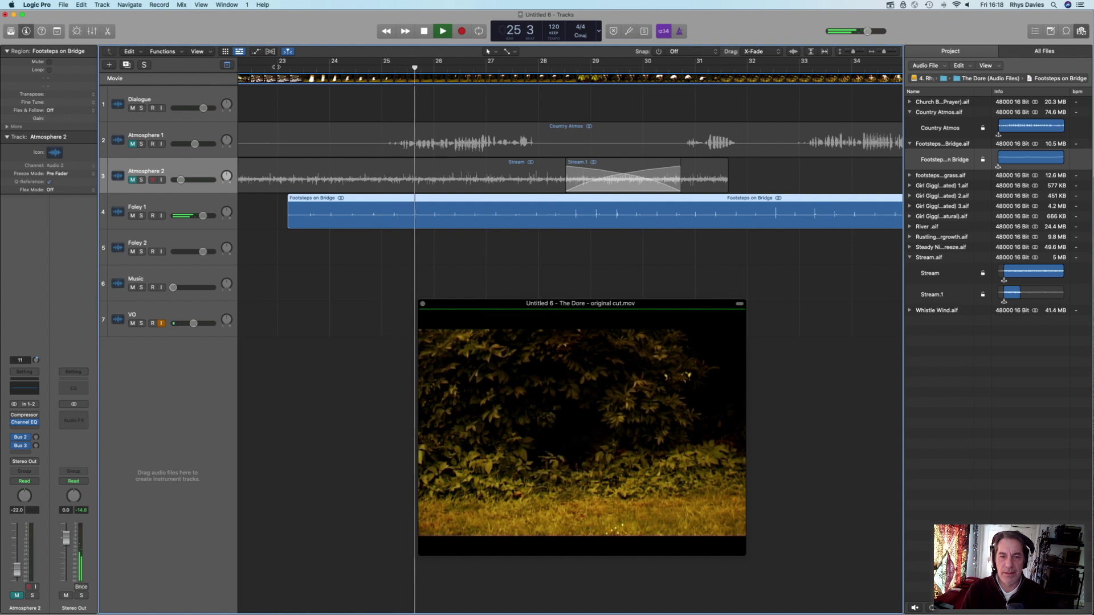
key("space")
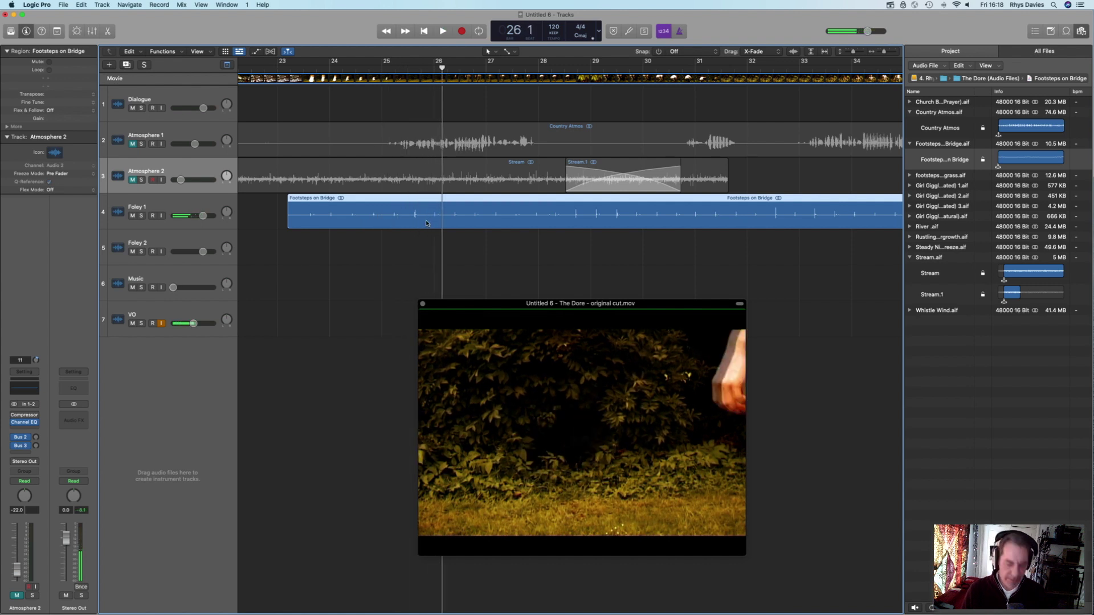
- Split the Footsteps on Bridge region on Foley 1 with the Scissors tool around each footstep, from bar 26 to just past bar 28
left_click(512, 52)
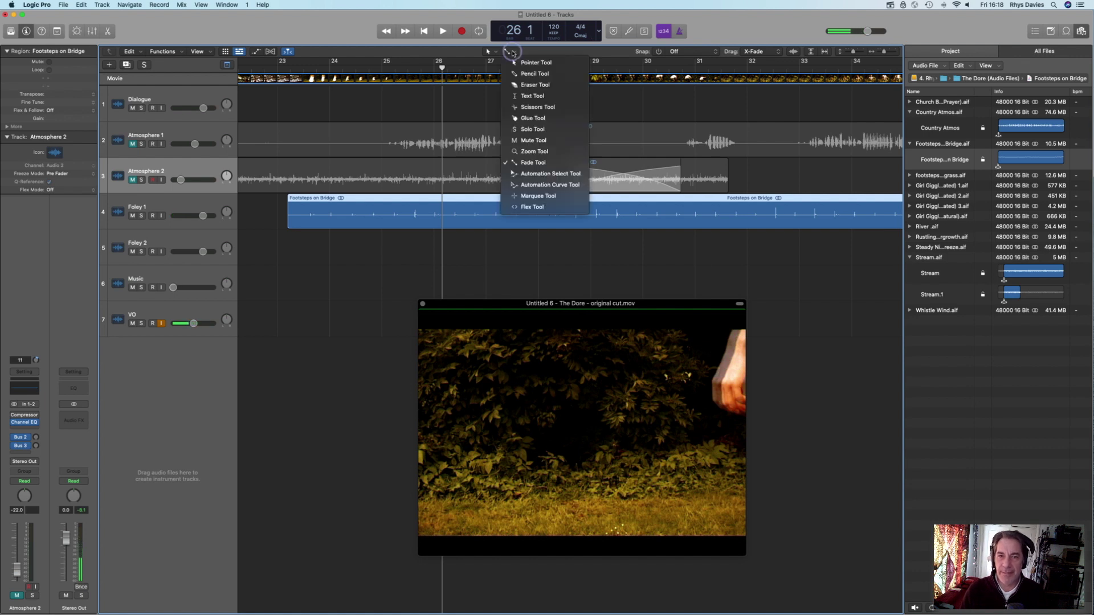
left_click(527, 108)
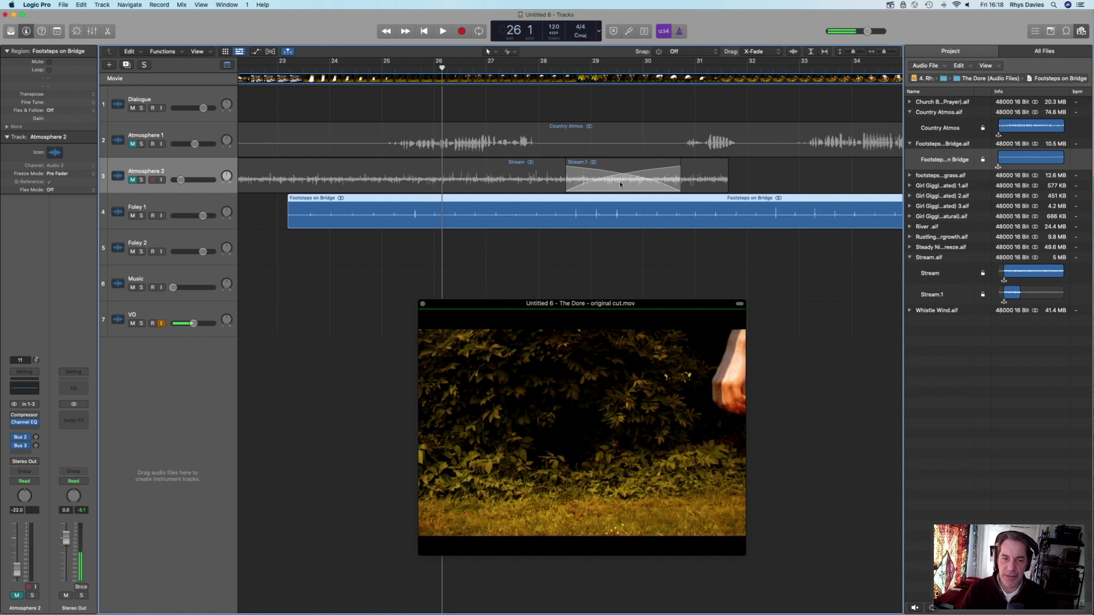
key("super+Right")
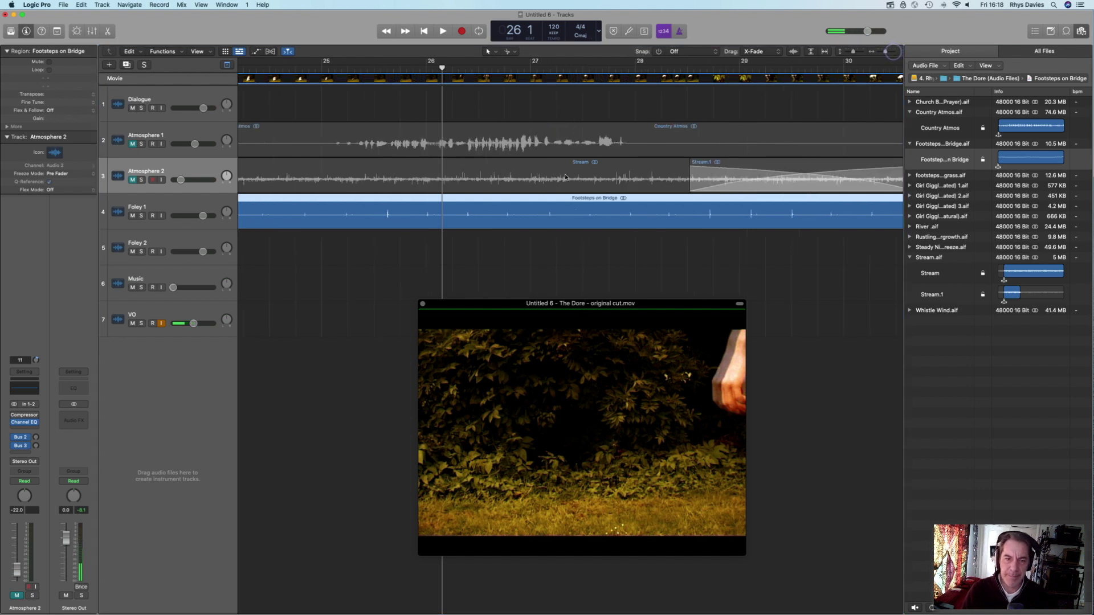
left_click(427, 220, "super")
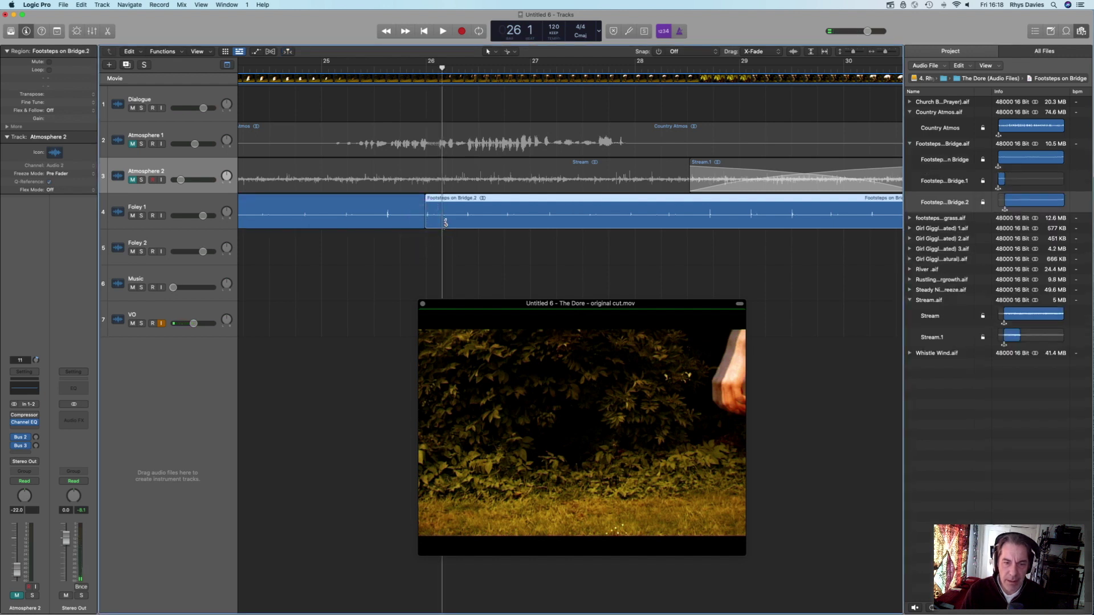
left_click(445, 222, "super")
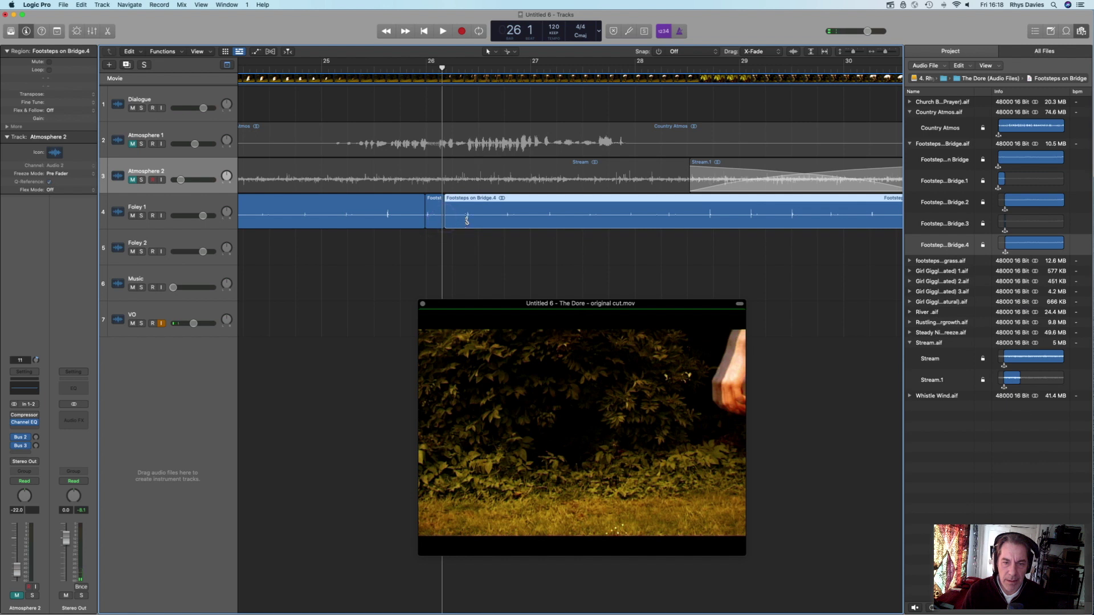
left_click(465, 219, "super")
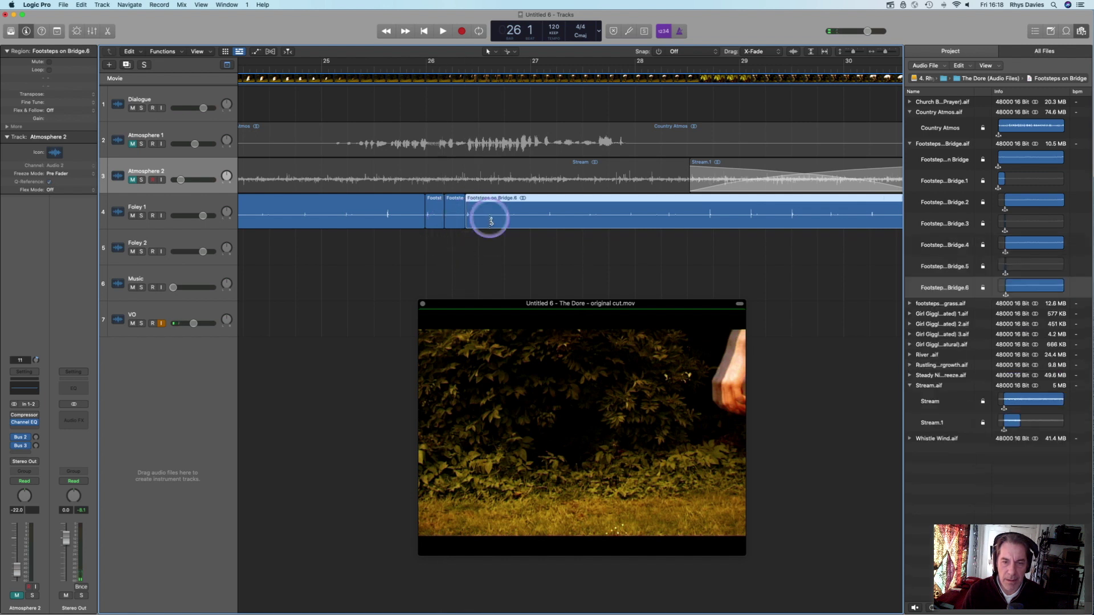
left_click(489, 220, "super")
left_click(506, 219, "super")
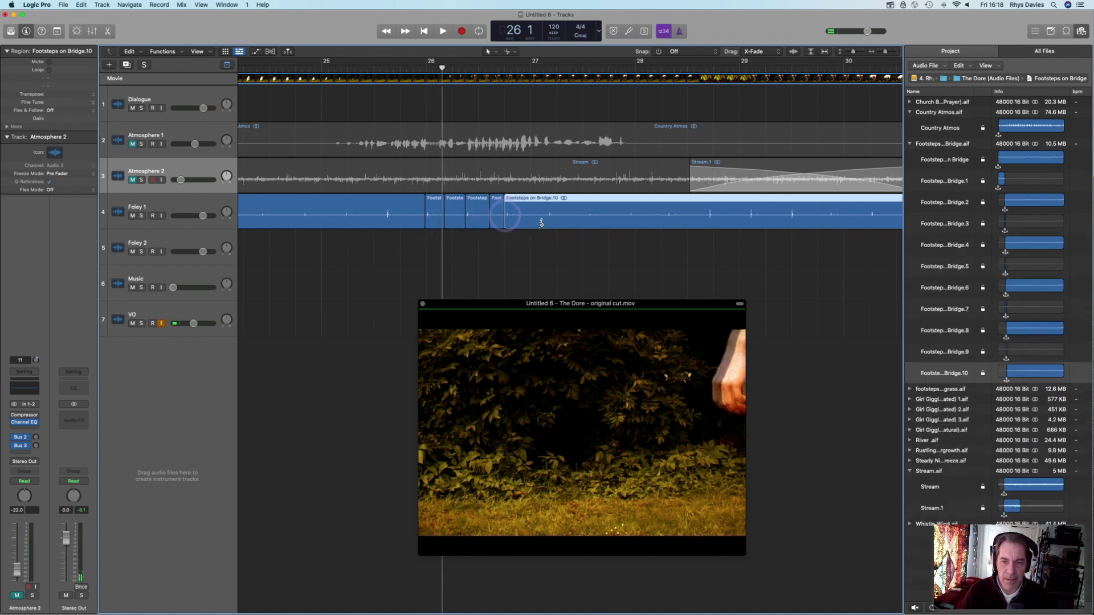
left_click(531, 221, "super")
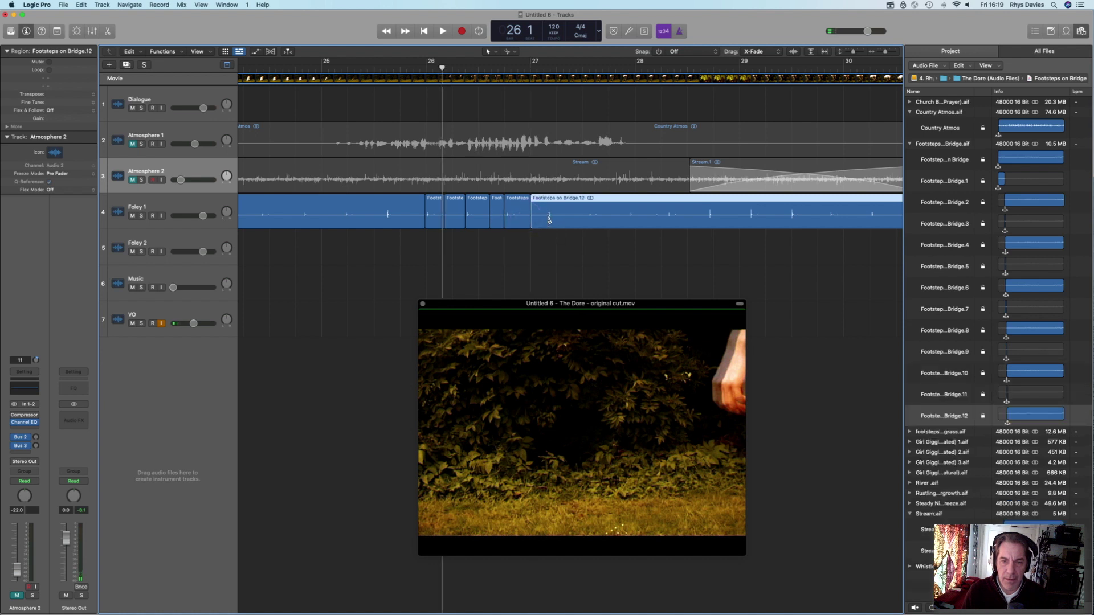
left_click(549, 220, "super")
left_click(571, 220, "super")
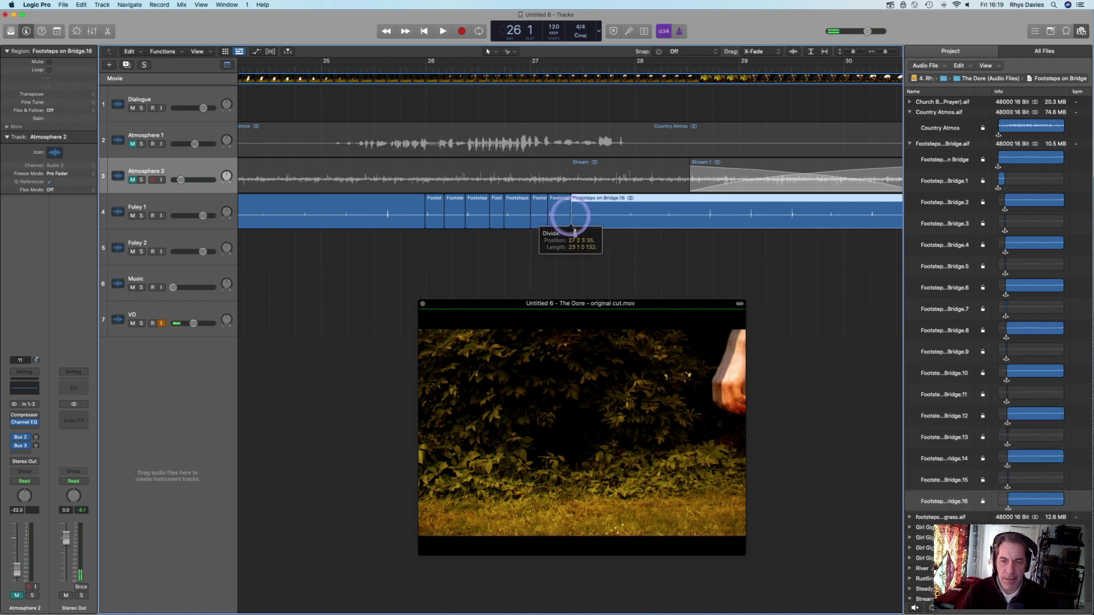
left_click(588, 220, "super")
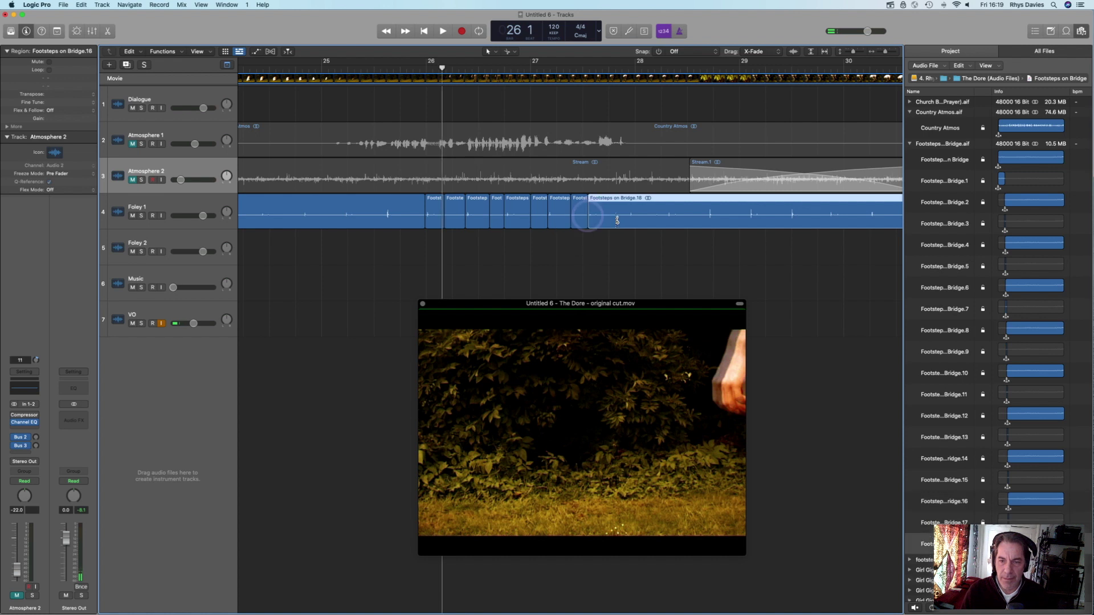
left_click(614, 220, "super")
left_click(628, 220, "super")
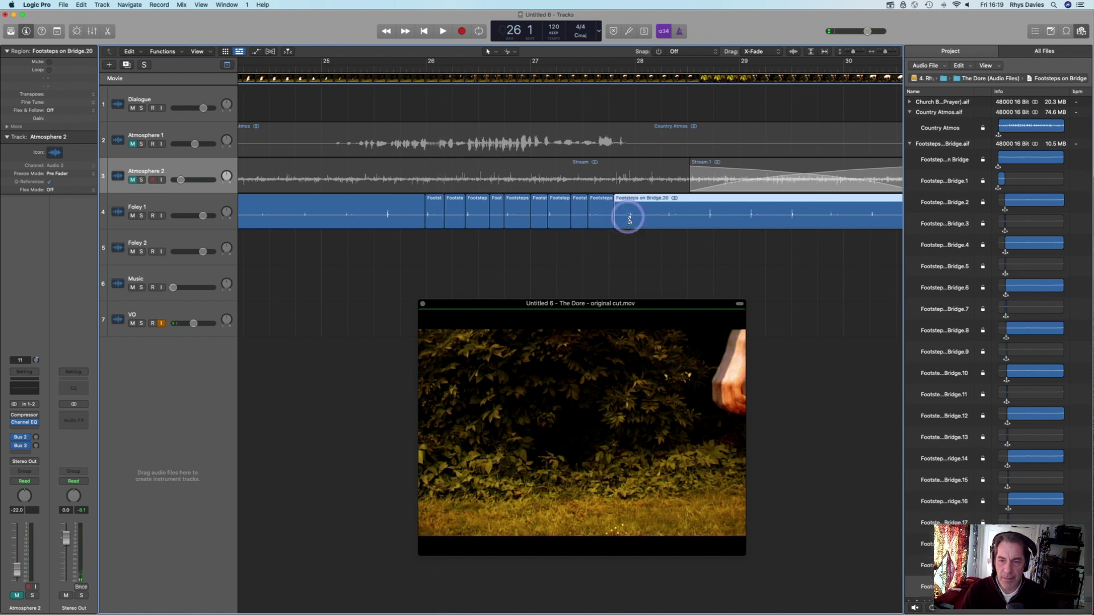
left_click(653, 220, "super")
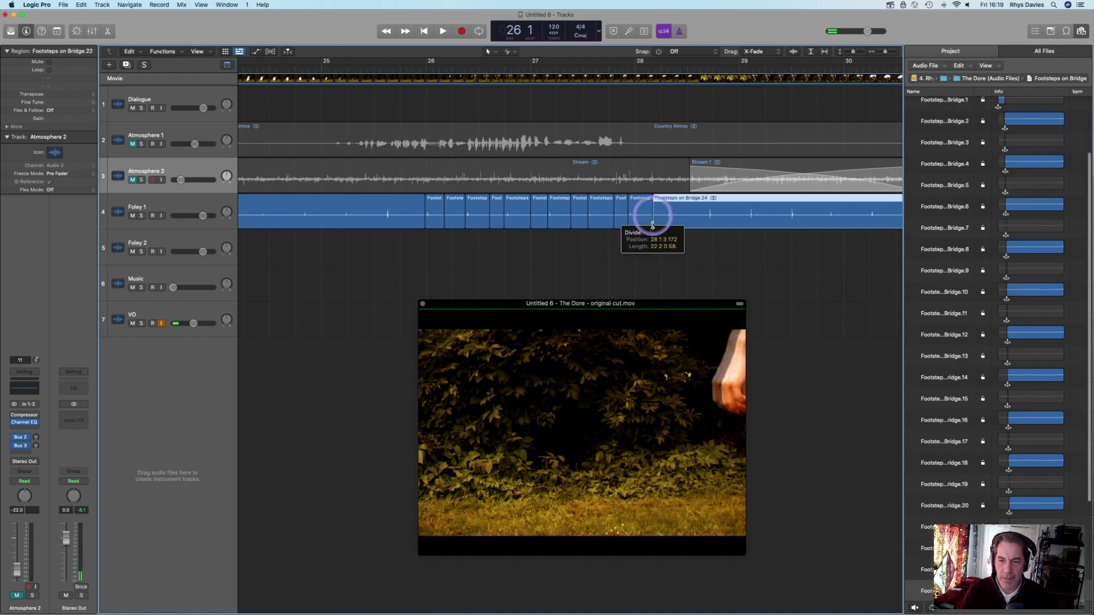
- Delete the opening section of the bridge footsteps and every other slice, keeping six separate single footsteps on Foley 1
left_click(368, 218)
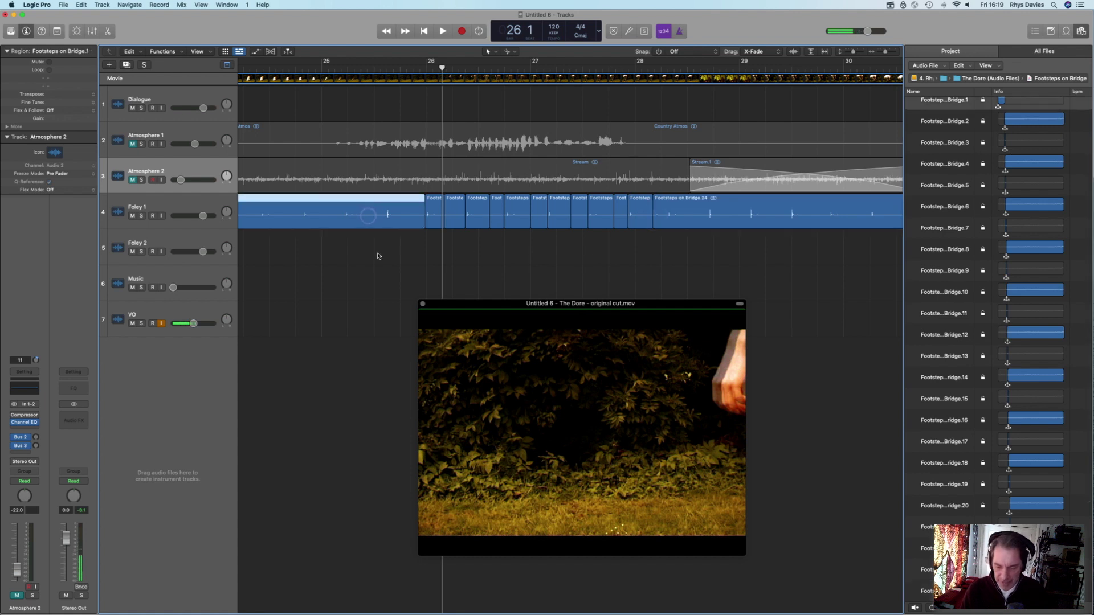
key("Delete")
left_click(453, 225)
key("Delete")
left_click(496, 222)
key("Delete")
left_click(532, 226)
key("Delete")
left_click(579, 222)
left_click(620, 223)
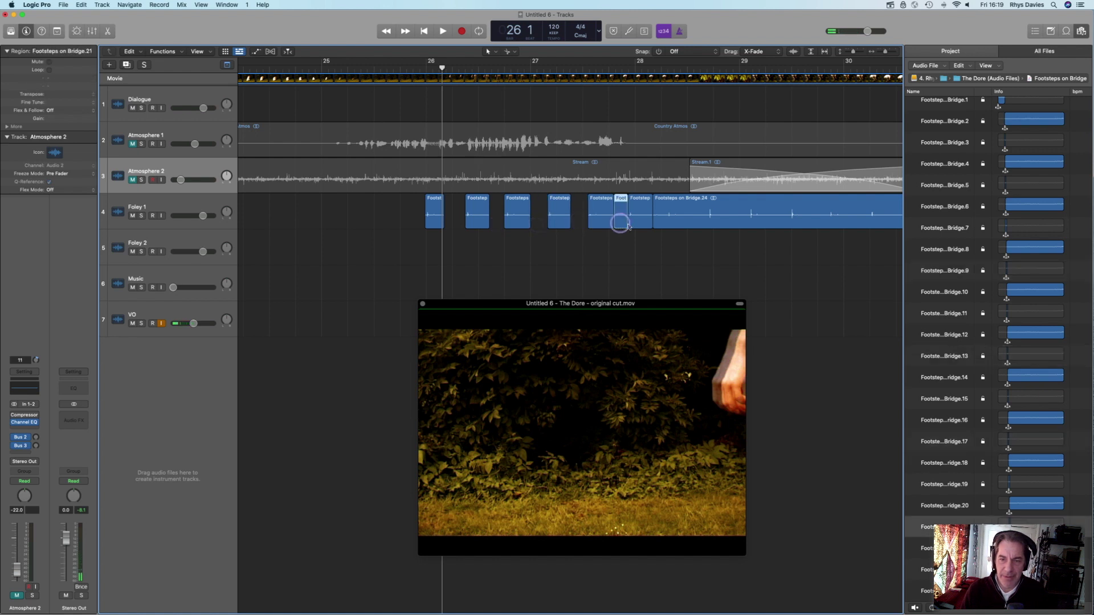
- Move the uncut remainder of the footsteps out to about bar 29 and the six single footsteps back to about bar 20
left_click(664, 227)
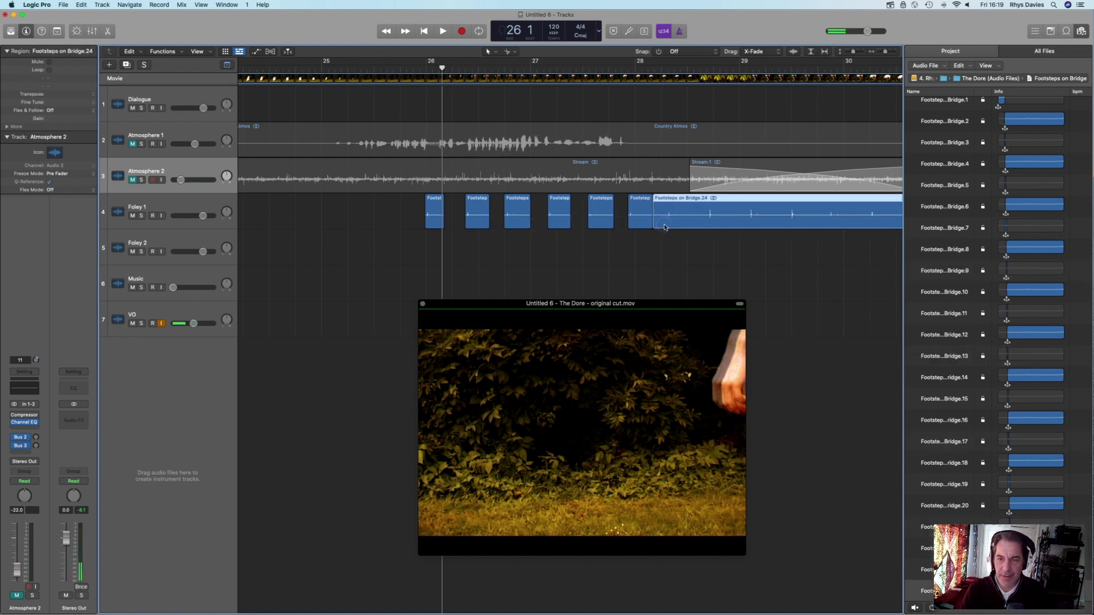
left_click_drag(664, 227, 340, 220)
scroll(699, 233, "left", 5)
scroll(499, 238, "left", 7)
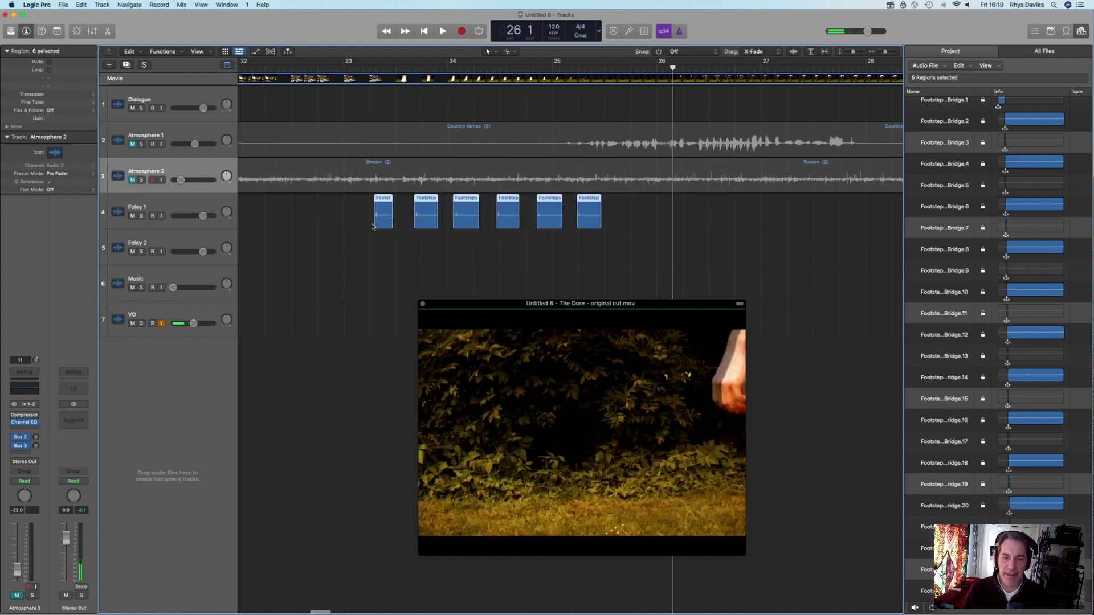
left_click_drag(618, 223, 356, 225)
scroll(518, 226, "left", 8)
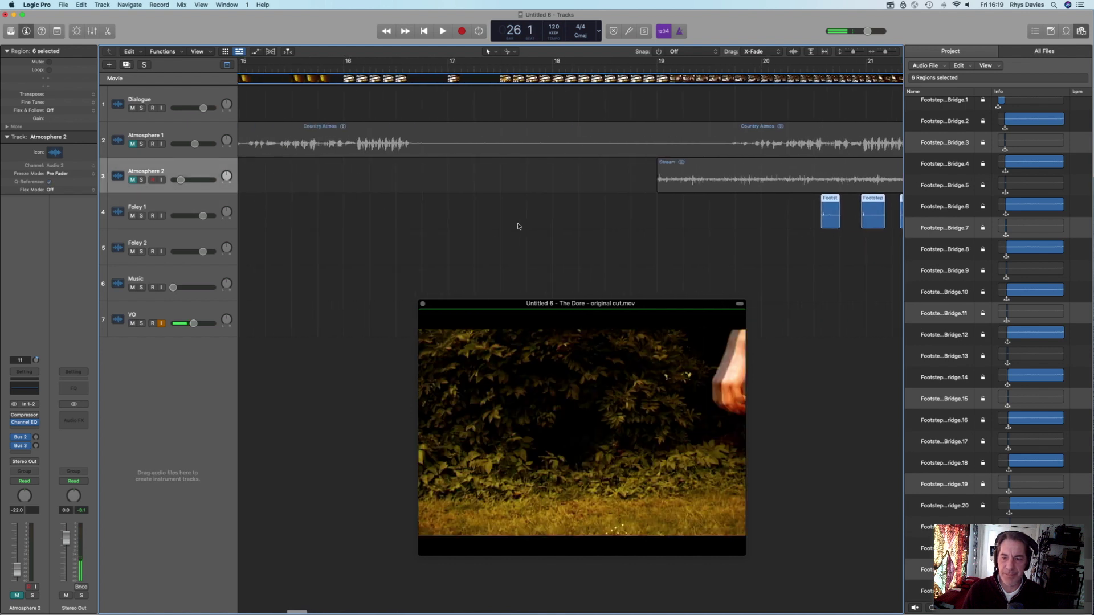
- Place the first two single footsteps close together on Foley 1, starting at bar 19 with the Stream region, and shorten both
left_click_drag(832, 227, 642, 224)
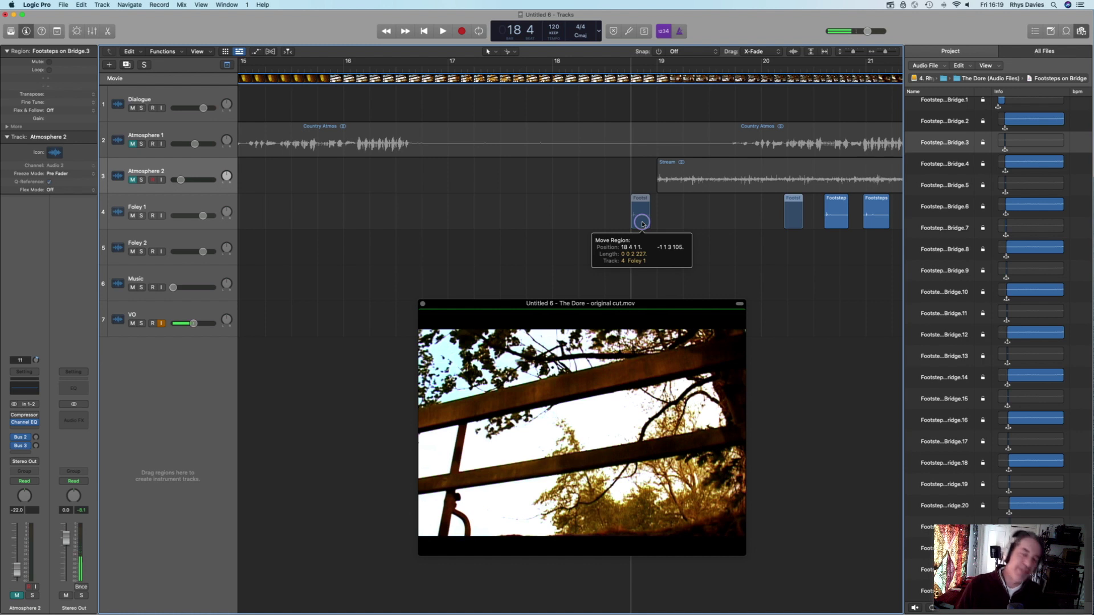
left_click_drag(642, 223, 670, 224)
left_click_drag(827, 223, 691, 221)
left_click(669, 223)
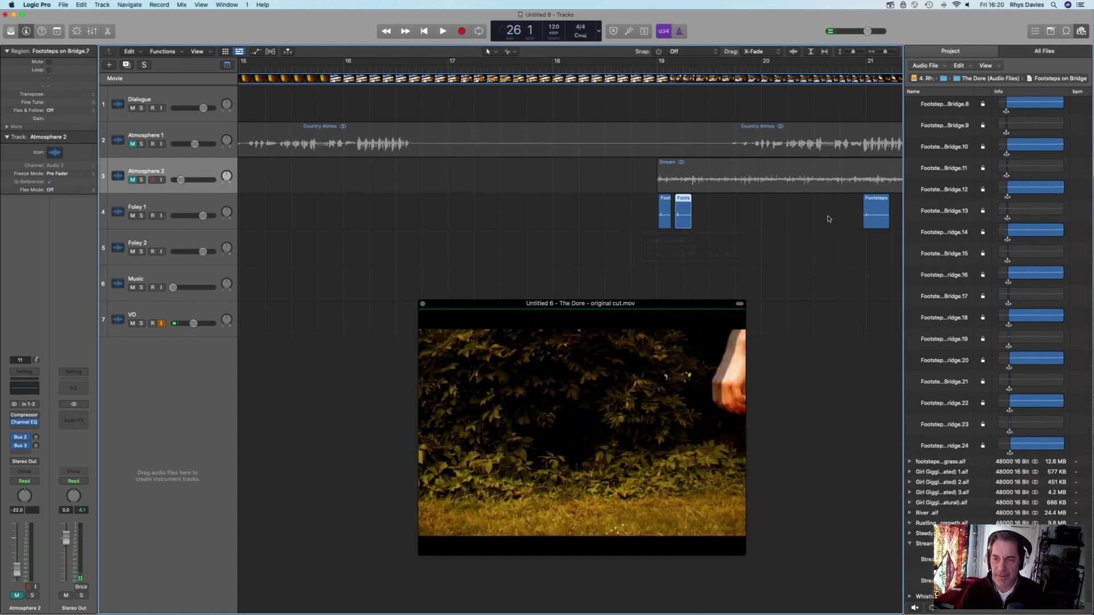
- Place the third single footstep at about bar 19.5 and the fourth at about bar 20 on Foley 1
left_click_drag(870, 224, 720, 226)
scroll(741, 231, "right", 5)
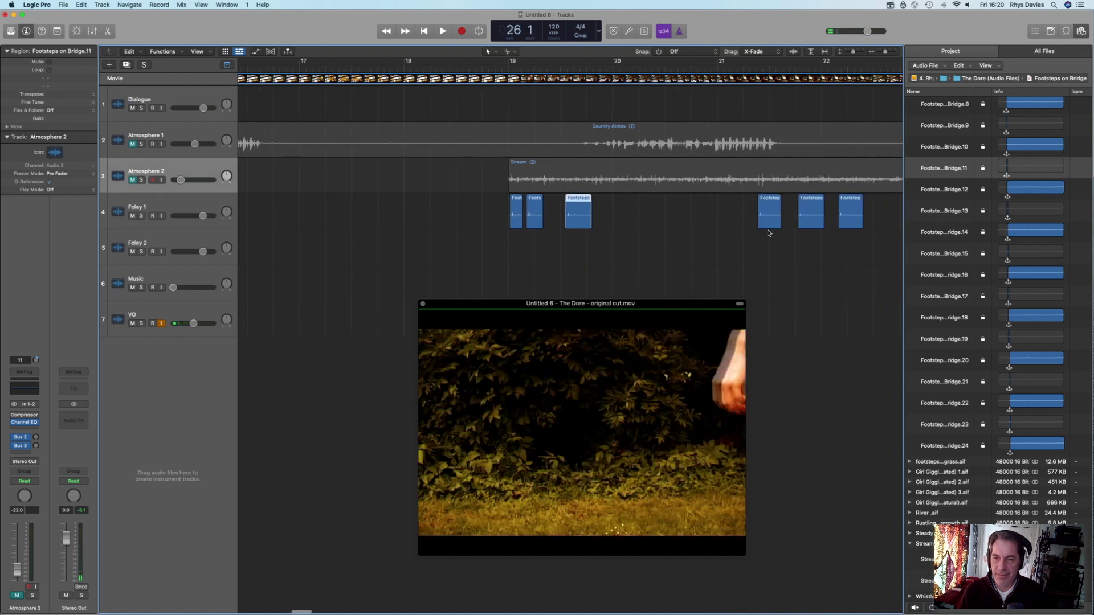
left_click_drag(643, 226, 500, 219)
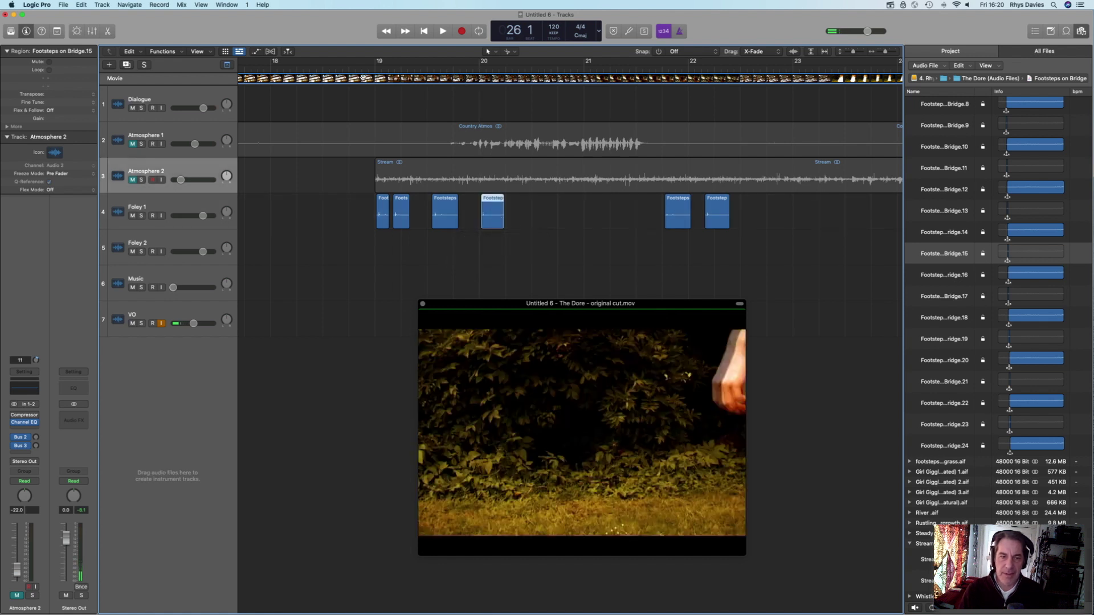
- Play the bridge scene from about bar 20 past bar 22 and move the last two footsteps to just after bar 22
double_click(517, 68)
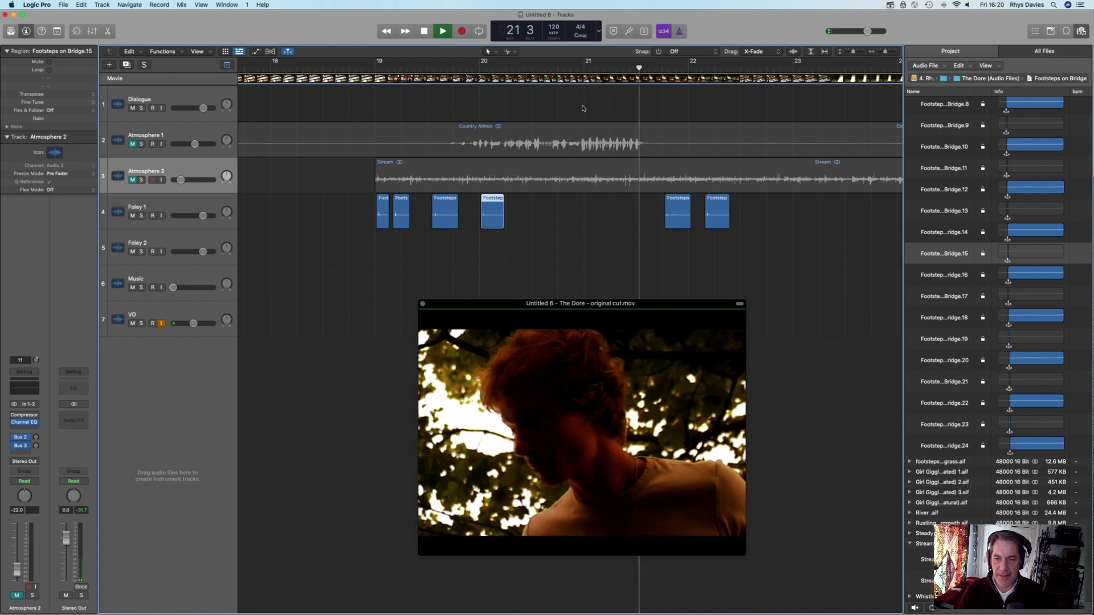
key("space")
left_click_drag(654, 213, 804, 223)
key("space")
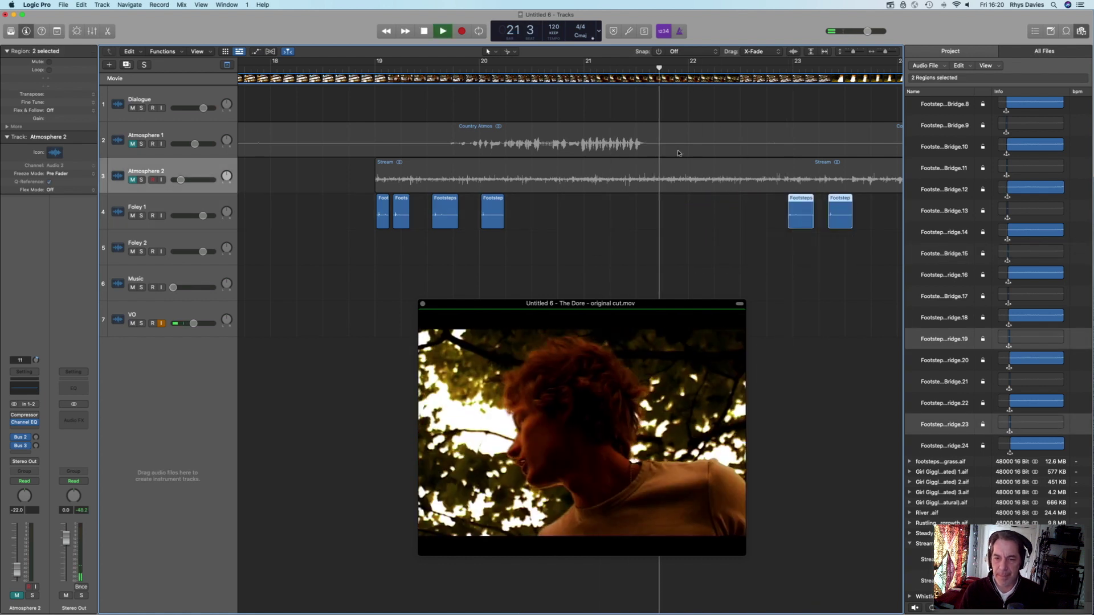
key("space")
left_click_drag(796, 221, 719, 224)
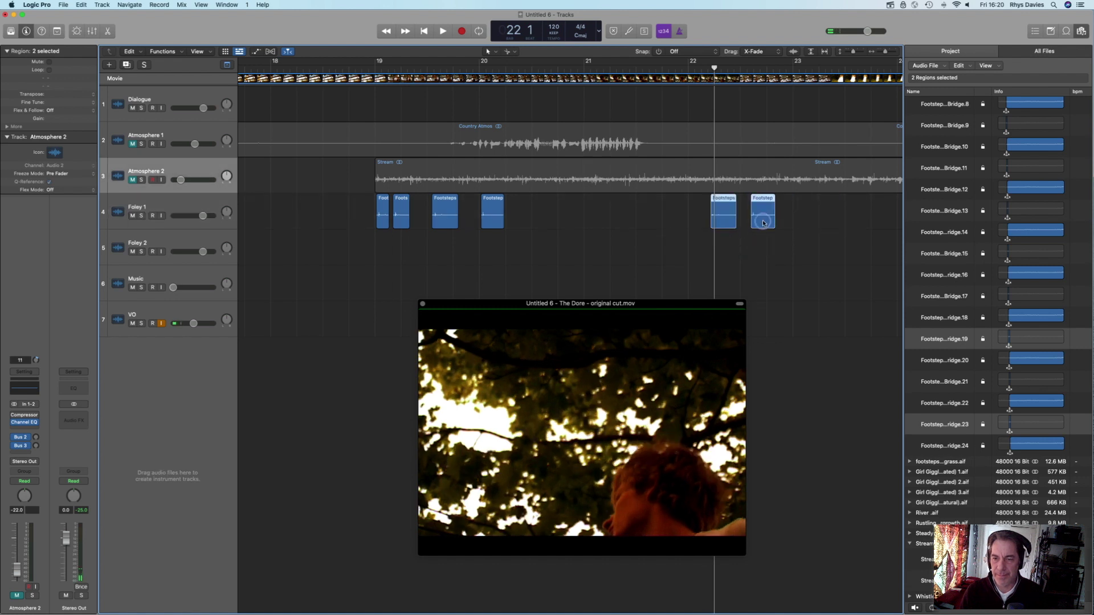
- Check the picture after bar 22 and place the last single footstep at about bar 22.5, close behind the previous one
left_click(742, 237)
left_click_drag(758, 223, 794, 223)
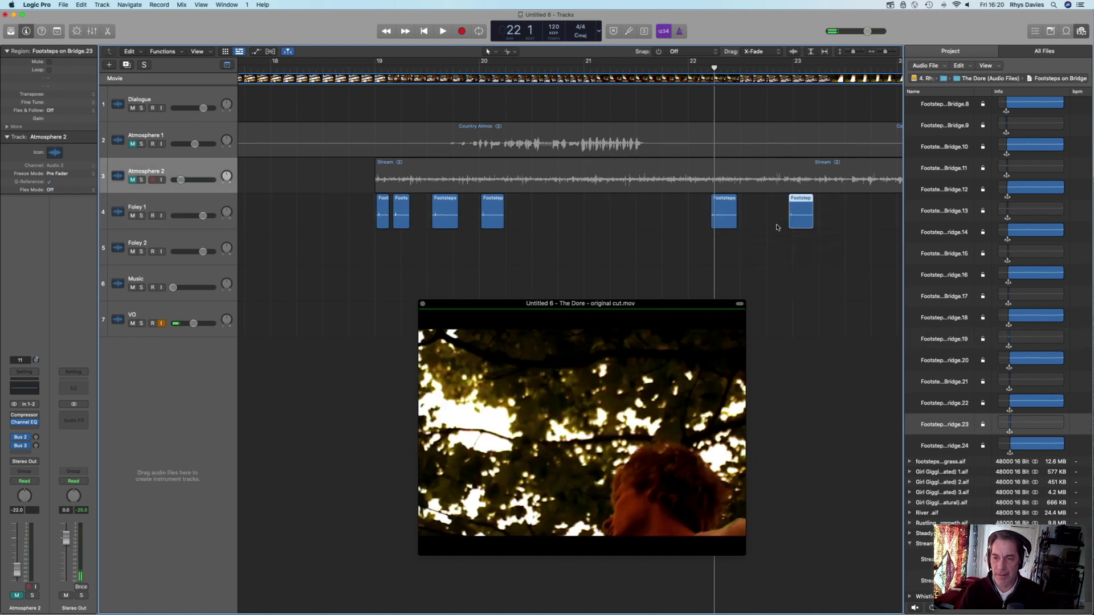
left_click(741, 68)
left_click_drag(804, 221, 755, 228)
- Trim the start of the remaining bridge footsteps region and split off three separate single footsteps between bars 29 and 30
scroll(779, 234, "right", 10)
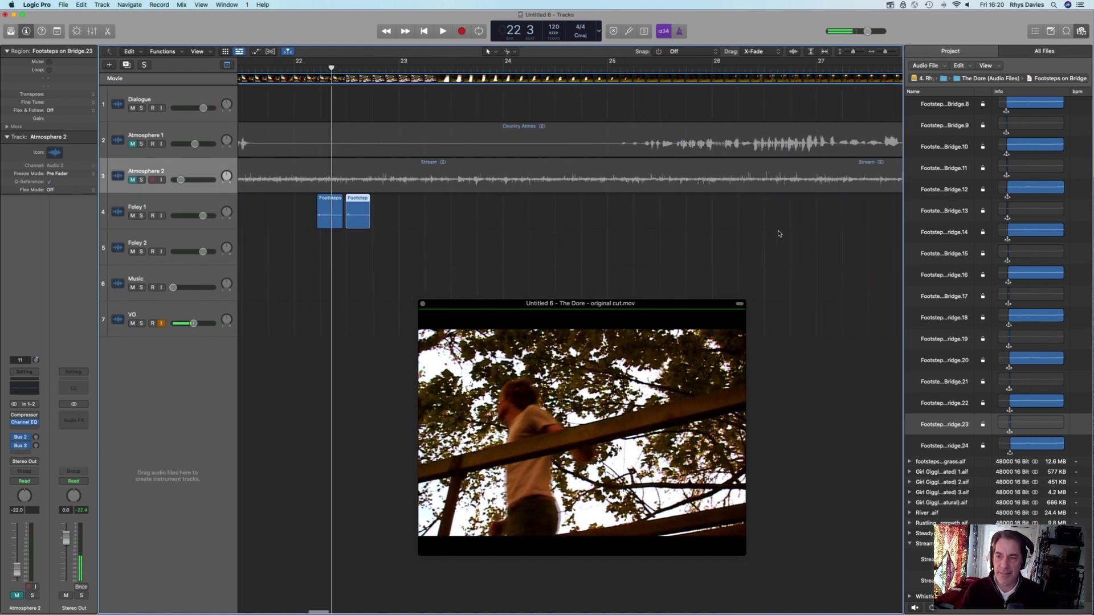
scroll(779, 233, "right", 3)
left_click_drag(549, 220, 561, 221)
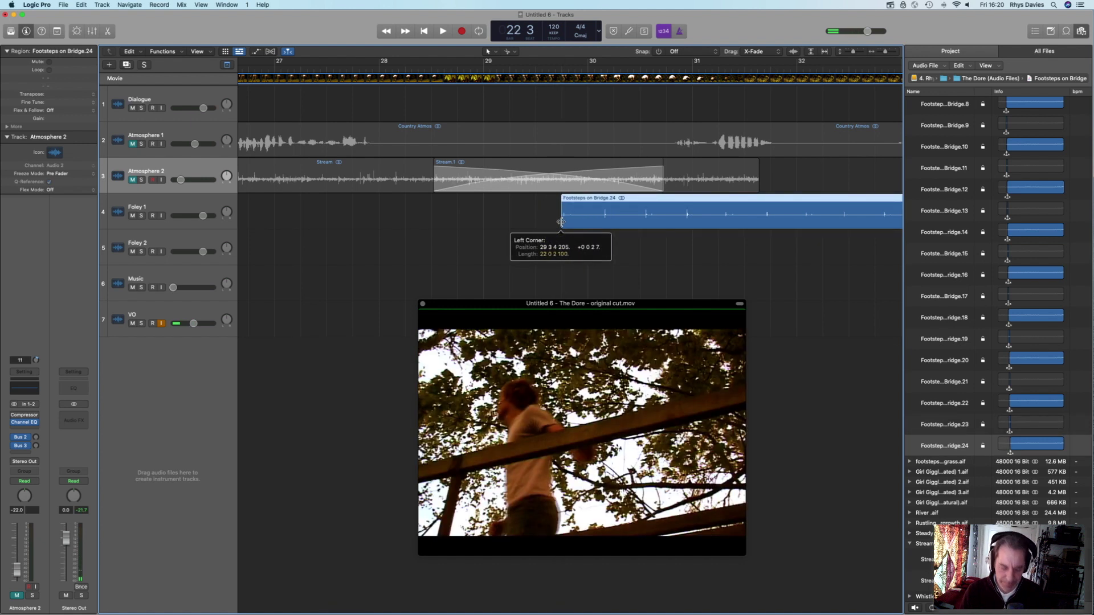
left_click(579, 220)
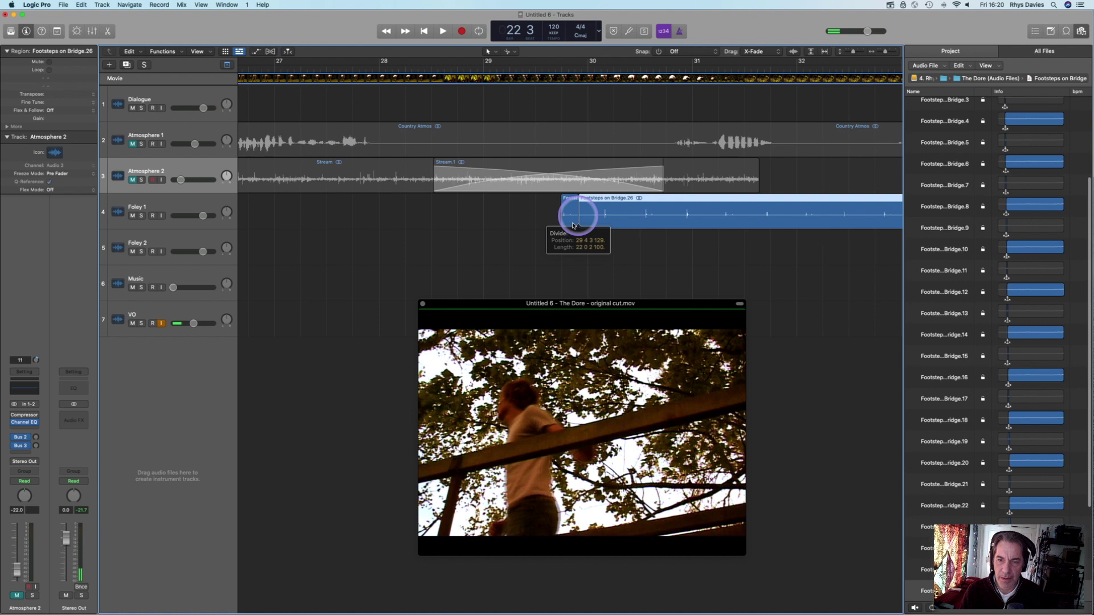
mouse_move(570, 217)
left_mouse_down()
mouse_move(515, 216)
mouse_move(604, 221)
mouse_move(550, 221)
left_mouse_up()
left_click(620, 223)
left_click_drag(621, 220, 572, 220)
- Split off two more single footsteps from the remaining region and place them at about bars 30.1 and 30.4
left_click(662, 222)
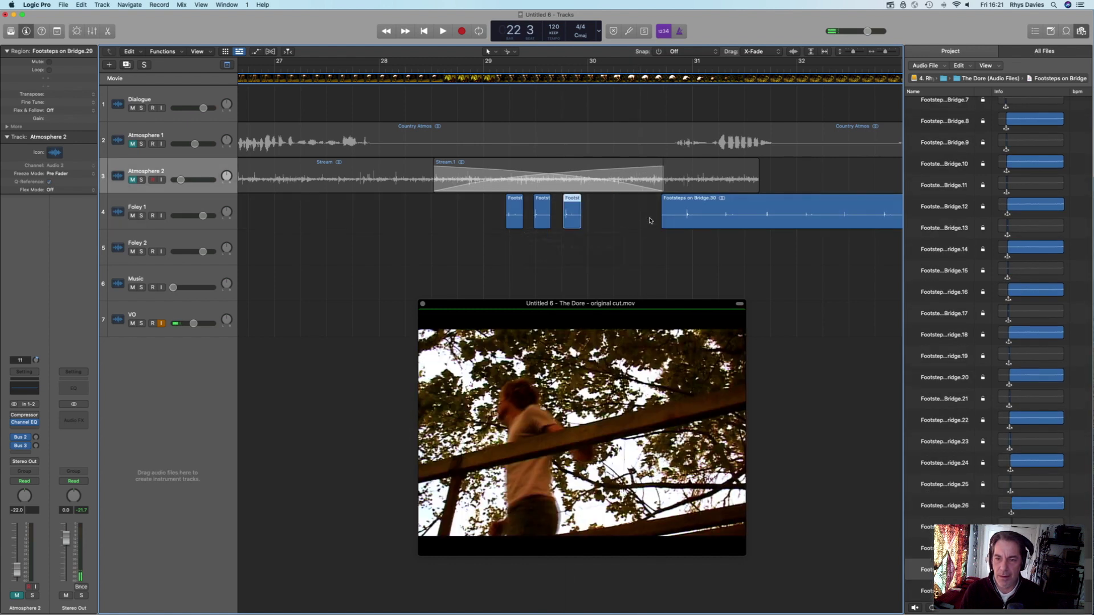
left_click_drag(662, 219, 614, 222)
left_click(704, 222)
left_click_drag(705, 221, 642, 224)
left_click(743, 219)
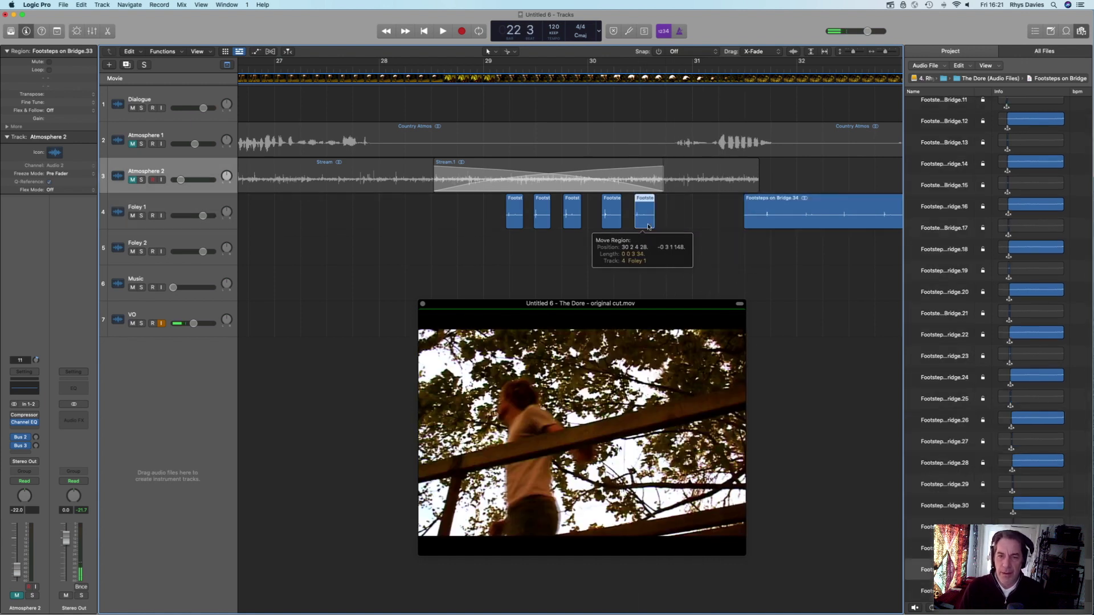
- Select the five new single footsteps and move them back along Foley 1 so the first starts at about bar 22.8
scroll(693, 232, "left", 5)
scroll(694, 232, "left", 2)
left_click_drag(726, 221, 283, 205)
scroll(399, 225, "left", 10)
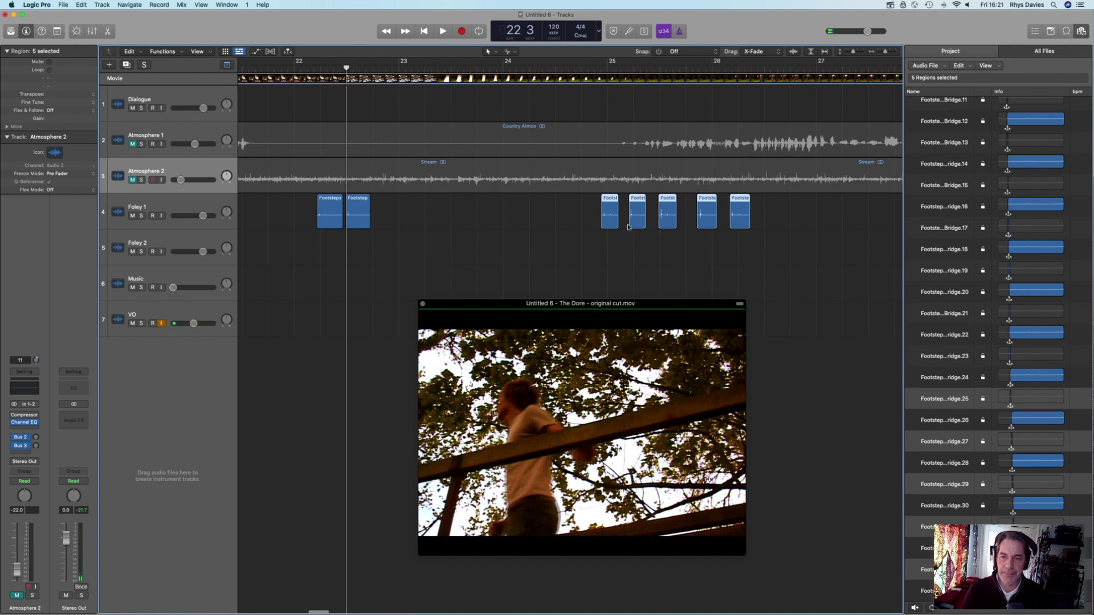
left_click_drag(611, 224, 388, 224)
- Place the second new footstep at about bar 23.1 and delete the three surplus footsteps following it on Foley 1
left_click(495, 230)
left_click_drag(545, 223, 419, 223)
left_click_drag(573, 222, 515, 221)
left_click_drag(705, 222, 701, 226)
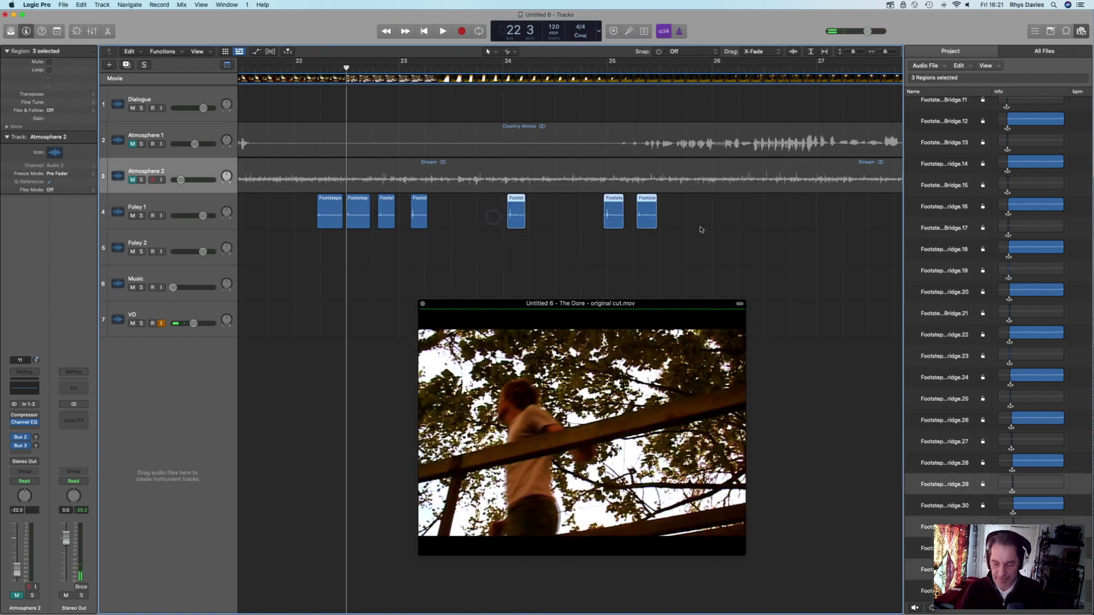
key("Delete")
- Unmute the Atmosphere 1 and Atmosphere 2 tracks
scroll(655, 227, "left", 10)
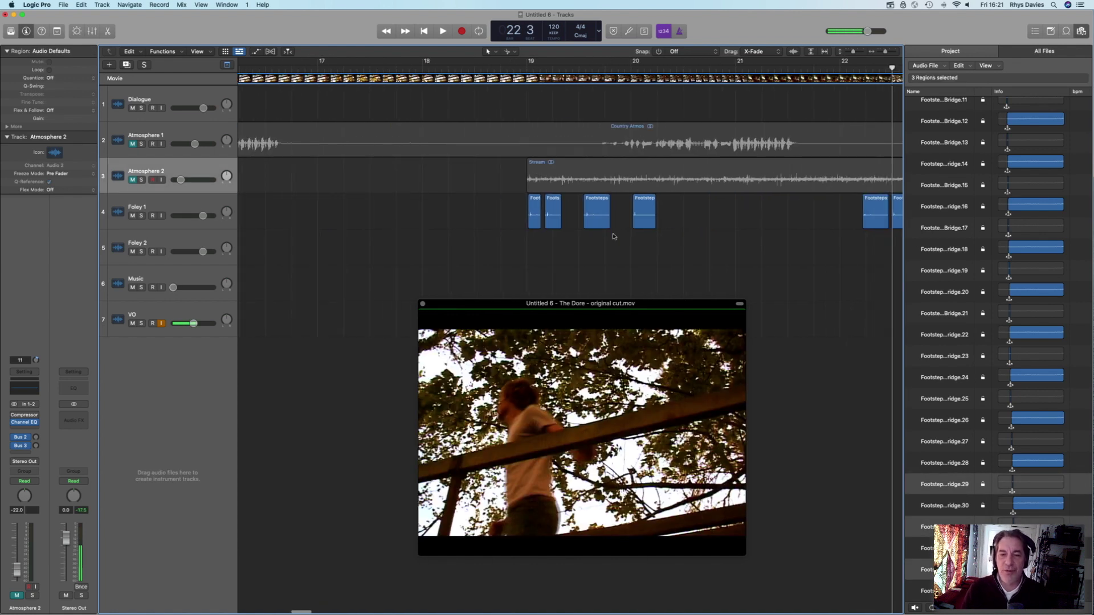
left_click(487, 68)
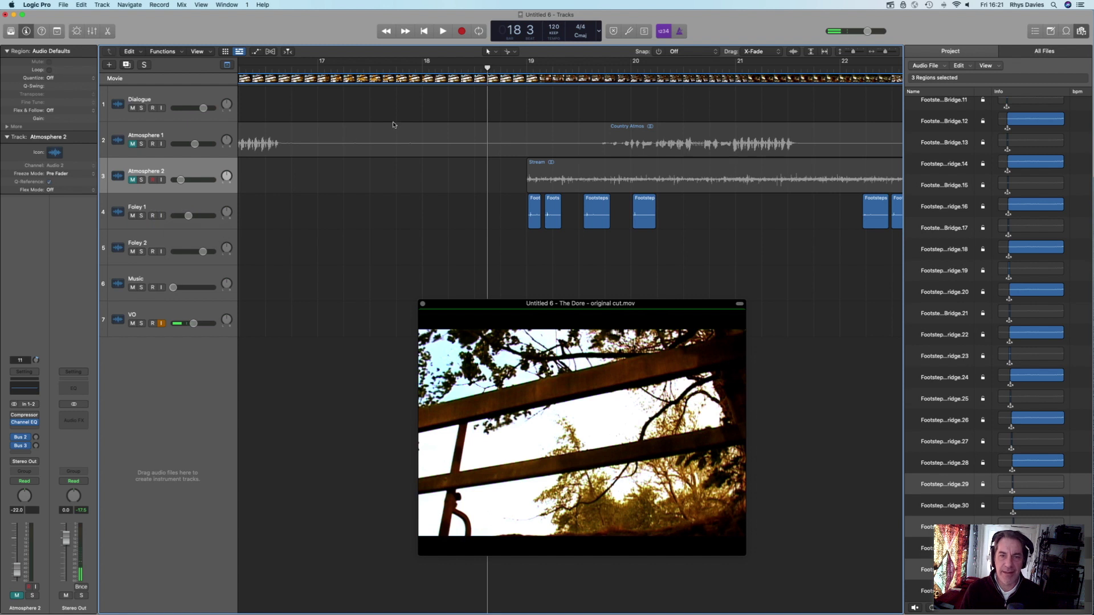
left_click(132, 145)
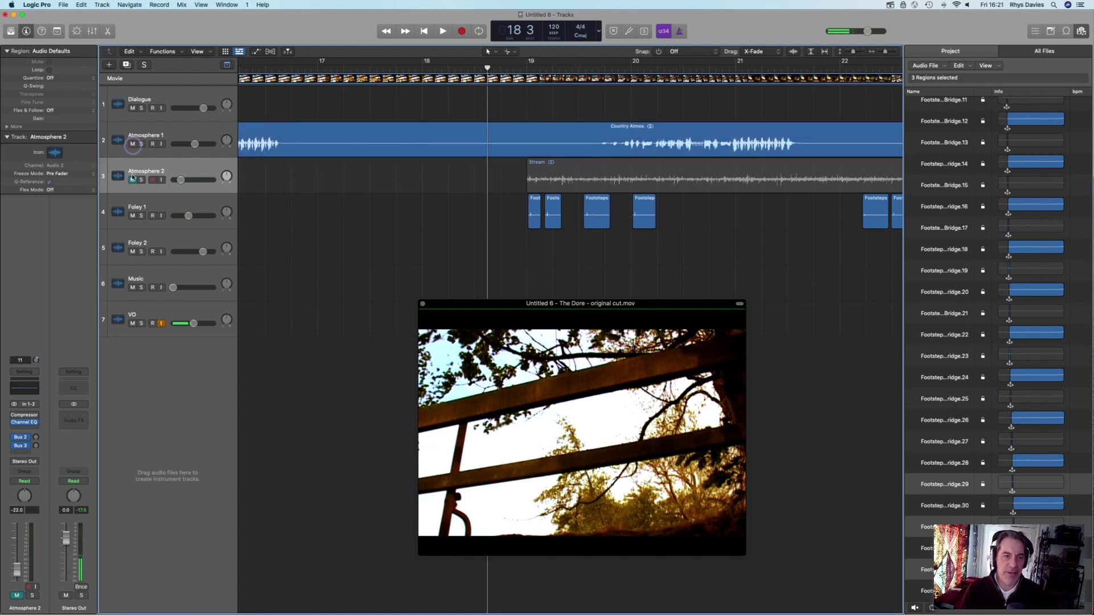
left_click(132, 180)
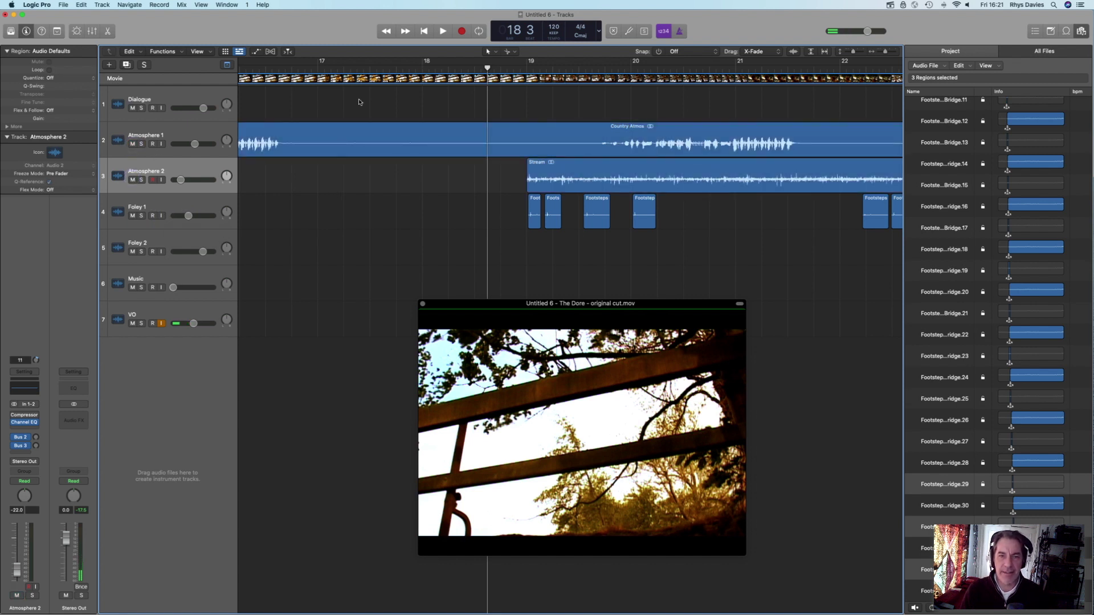
- Play the bridge scene from midway through bar 17 with the movie window moved aside, and delete the footstep at bar 19 on Foley 1
left_click(370, 68)
left_click_drag(486, 297, 147, 98)
key("space")
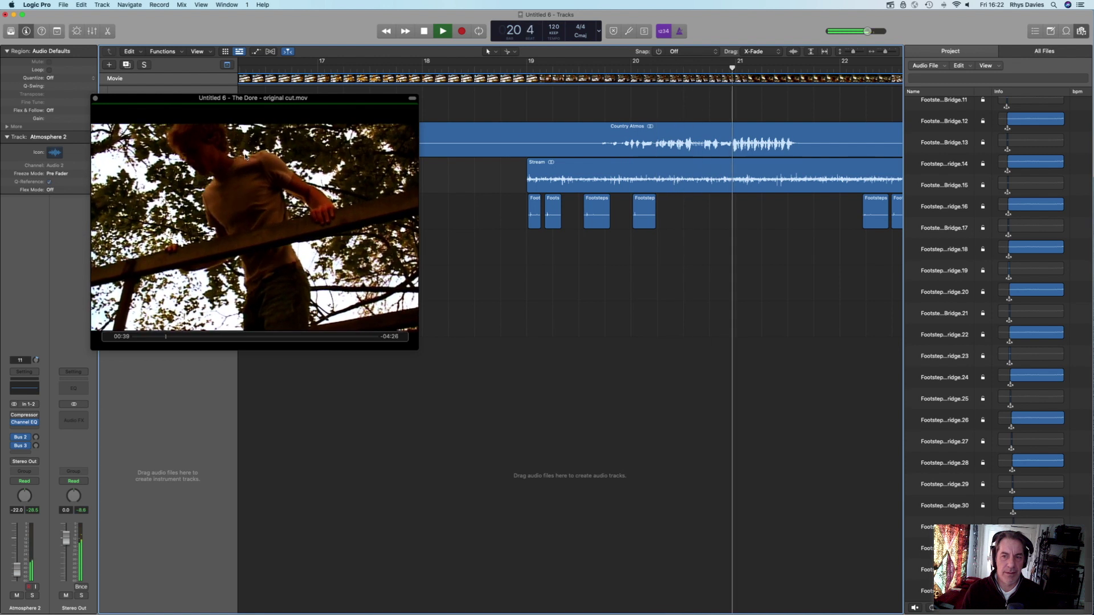
key("space")
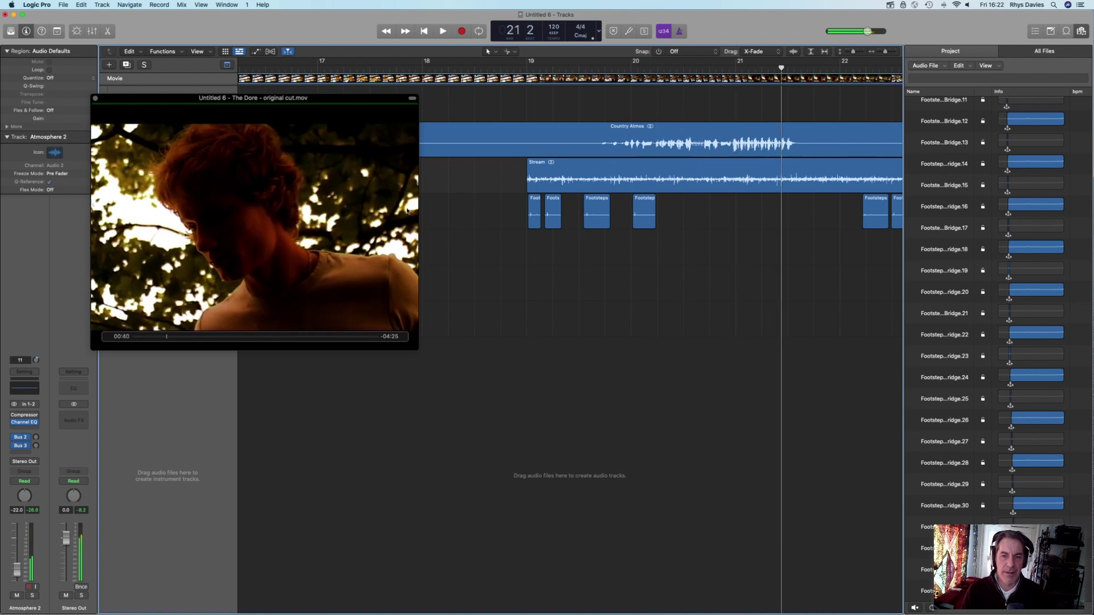
left_click(534, 224)
key("Delete")
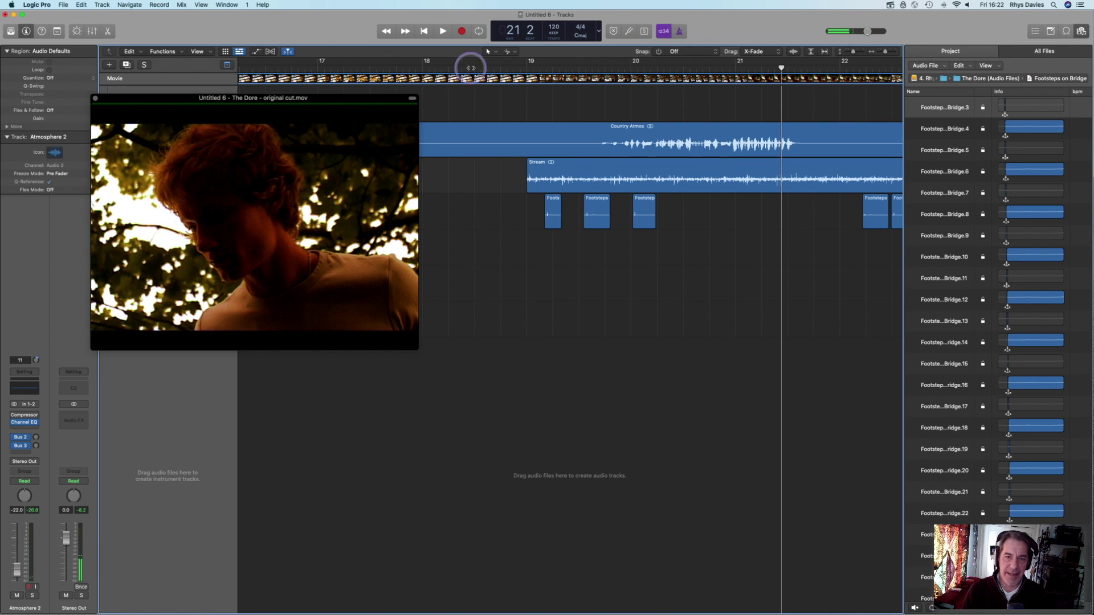
- Replay the bridge footsteps against the picture from about bar 18.4, and close the floating movie window
double_click(471, 68)
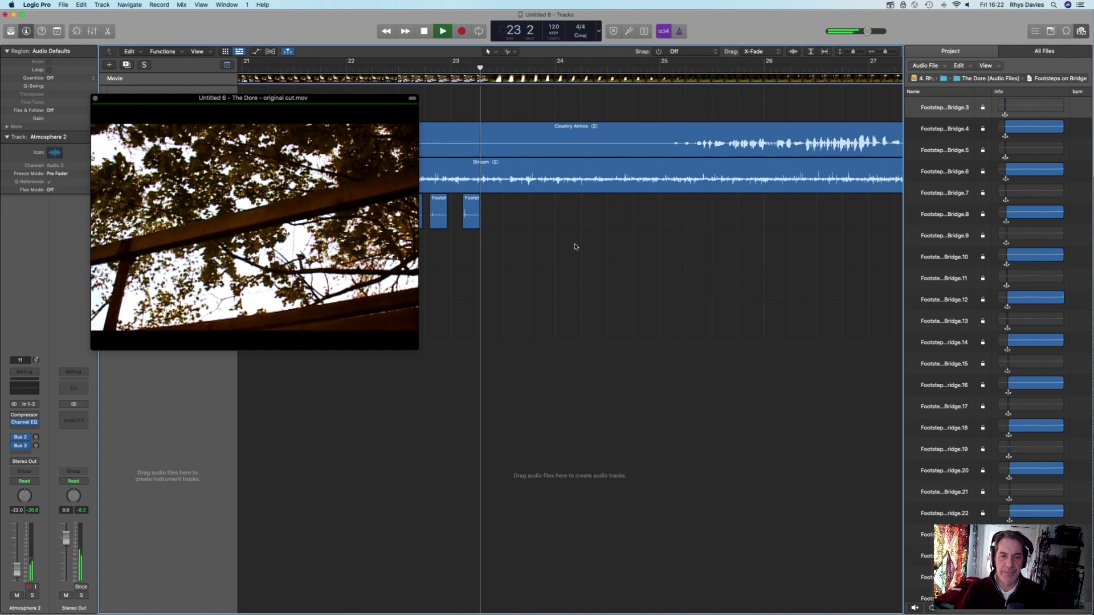
key("space")
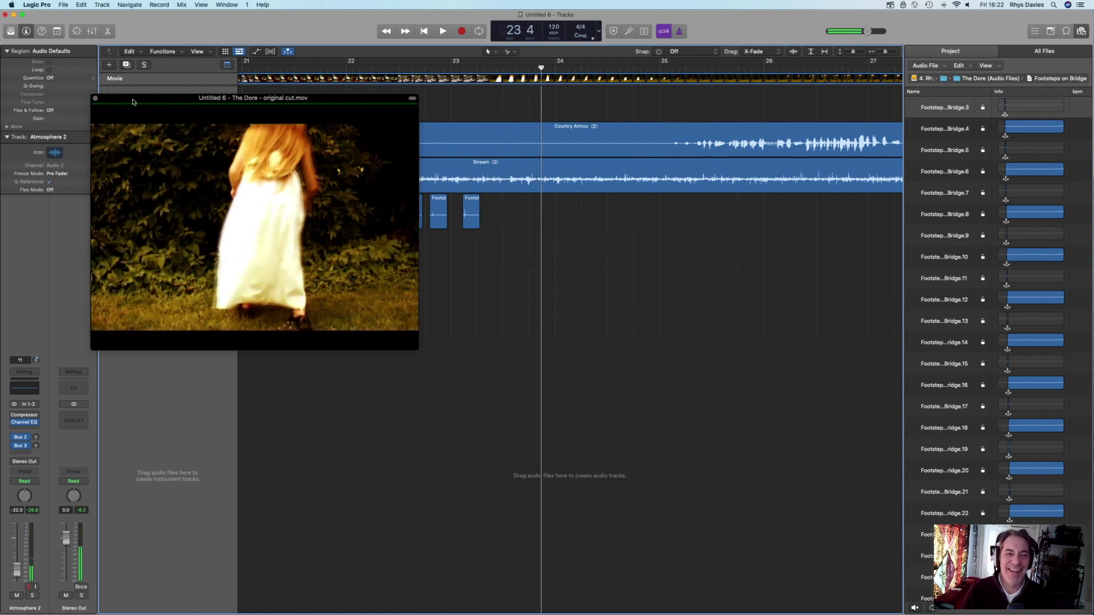
left_click(96, 99)
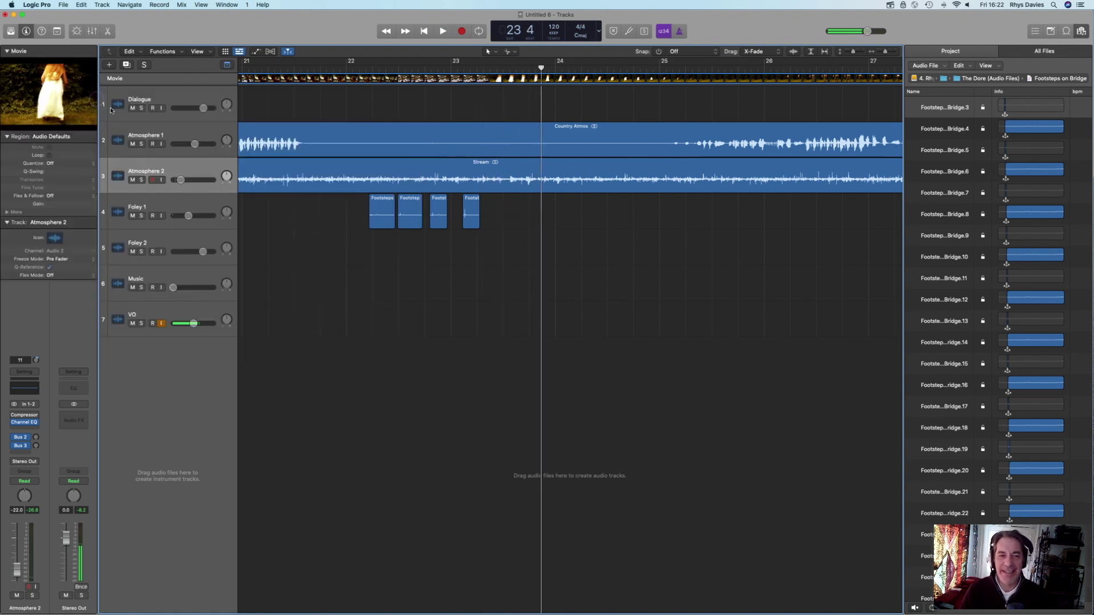
- Rename the Atmosphere 2 track RIVER, Atmosphere 1 COUNTRY ATMOS and Foley 1 FOOTSTEPS
scroll(484, 249, "left", 3)
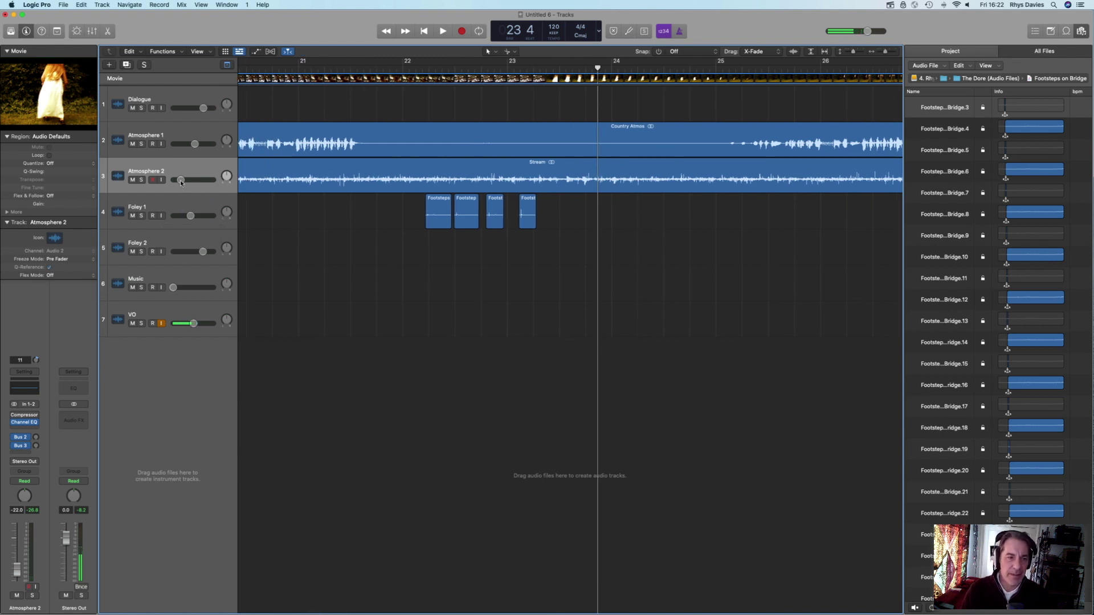
double_click(152, 170)
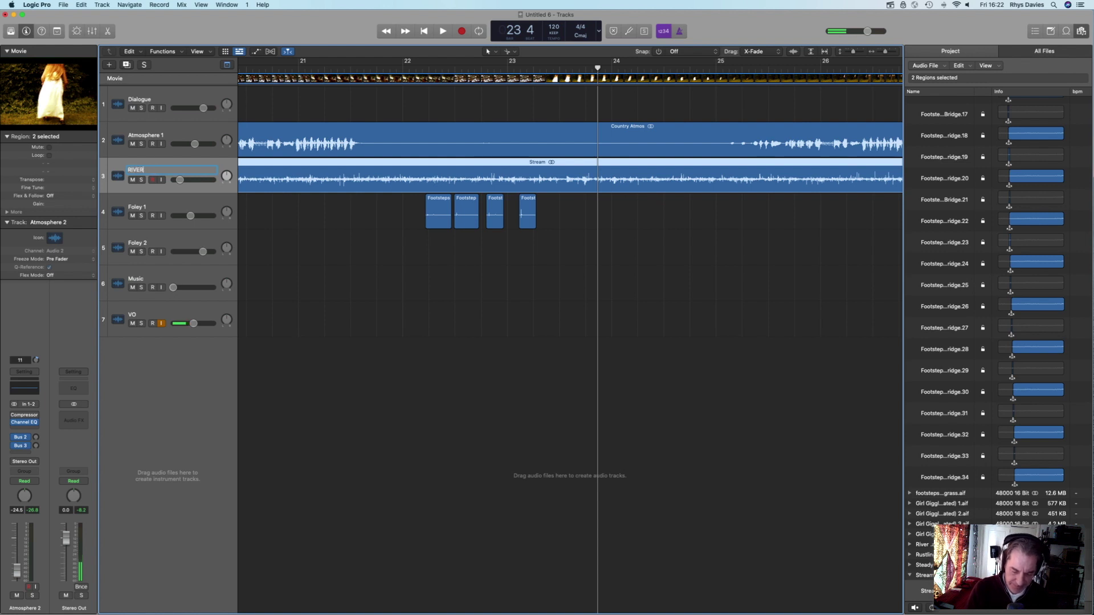
left_click(153, 135)
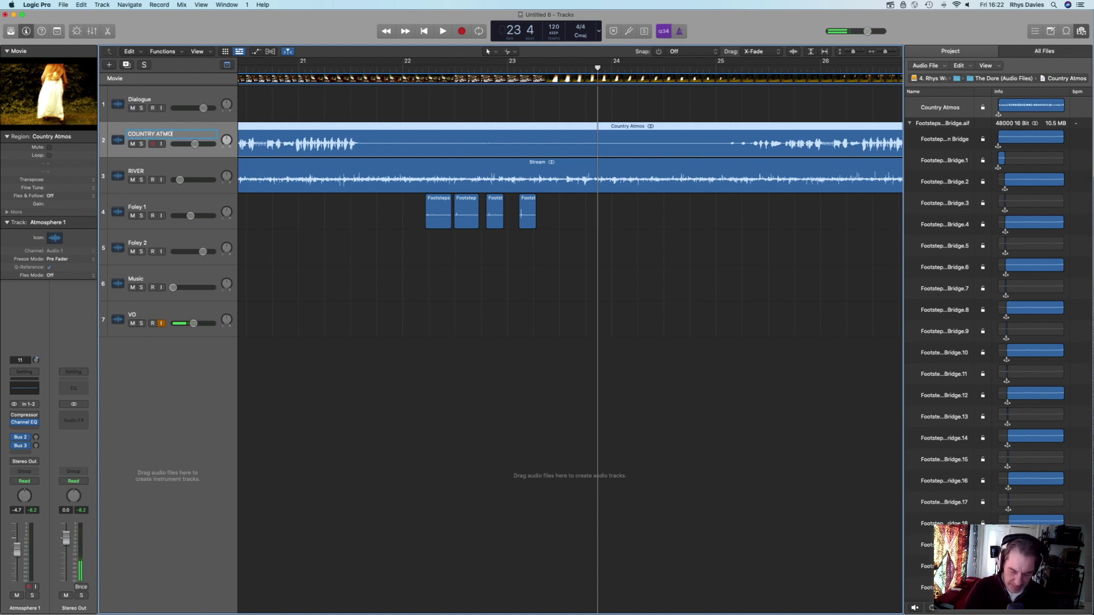
key("Return")
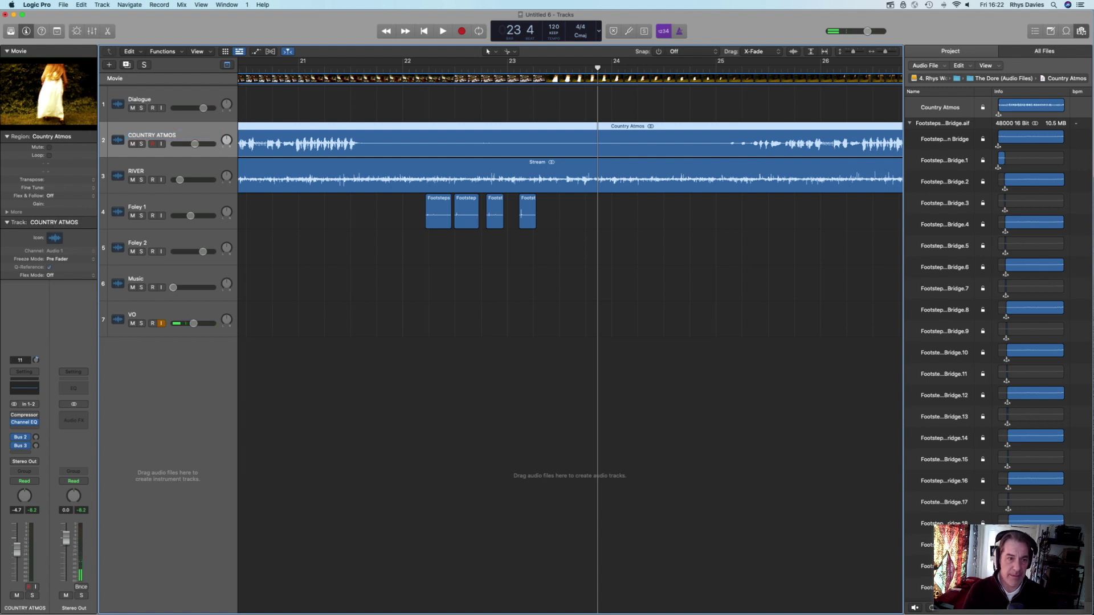
double_click(142, 207)
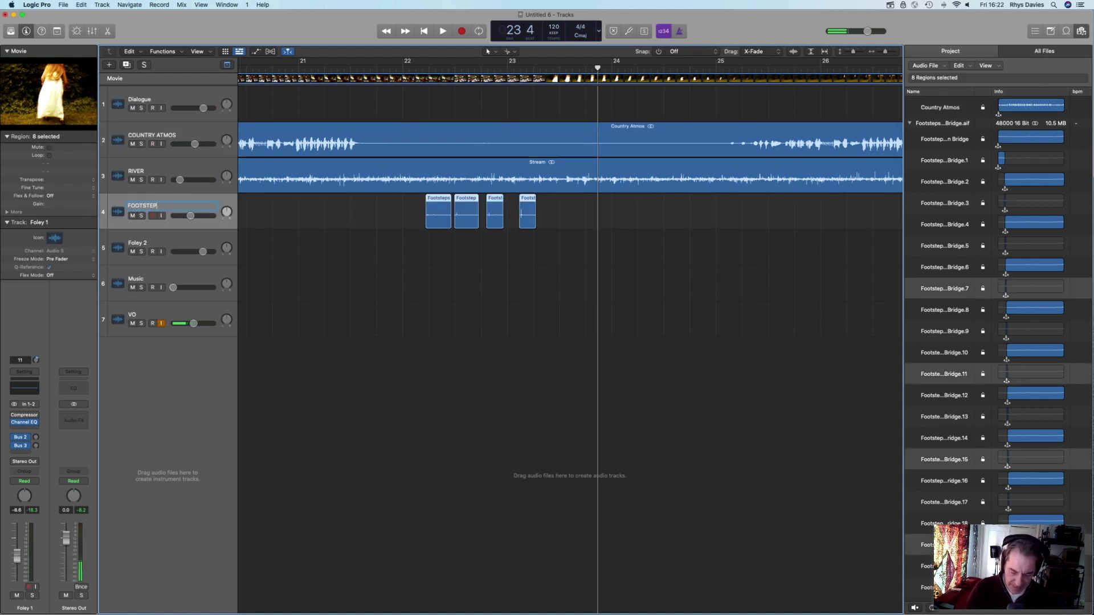
key("Return")
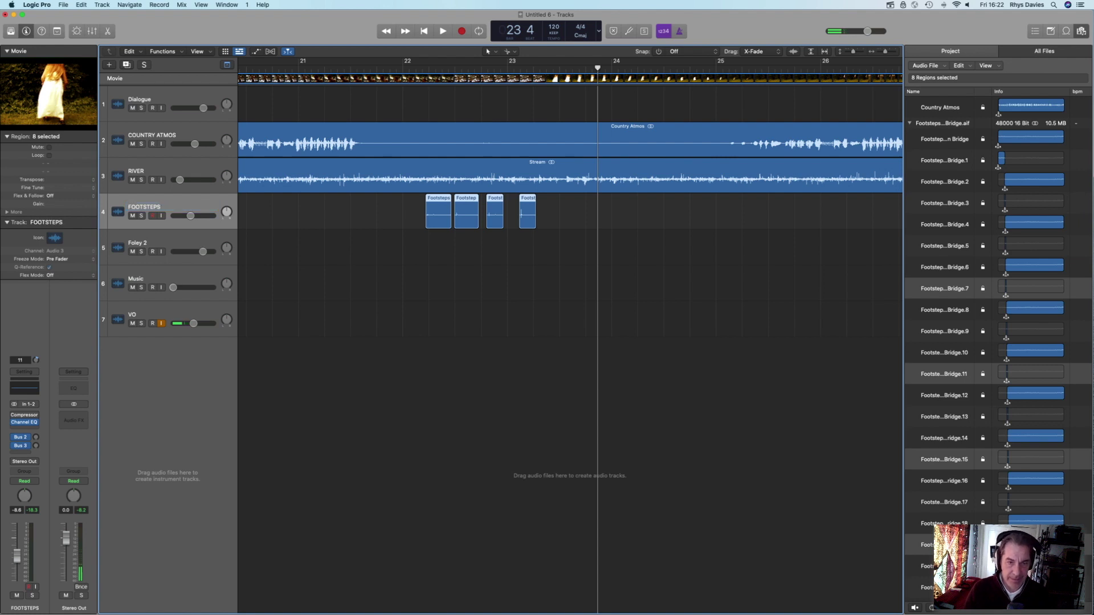
- Play back the bridge footsteps with both atmosphere tracks from between bars 18 and 19 through to bar 23
scroll(359, 227, "left", 10)
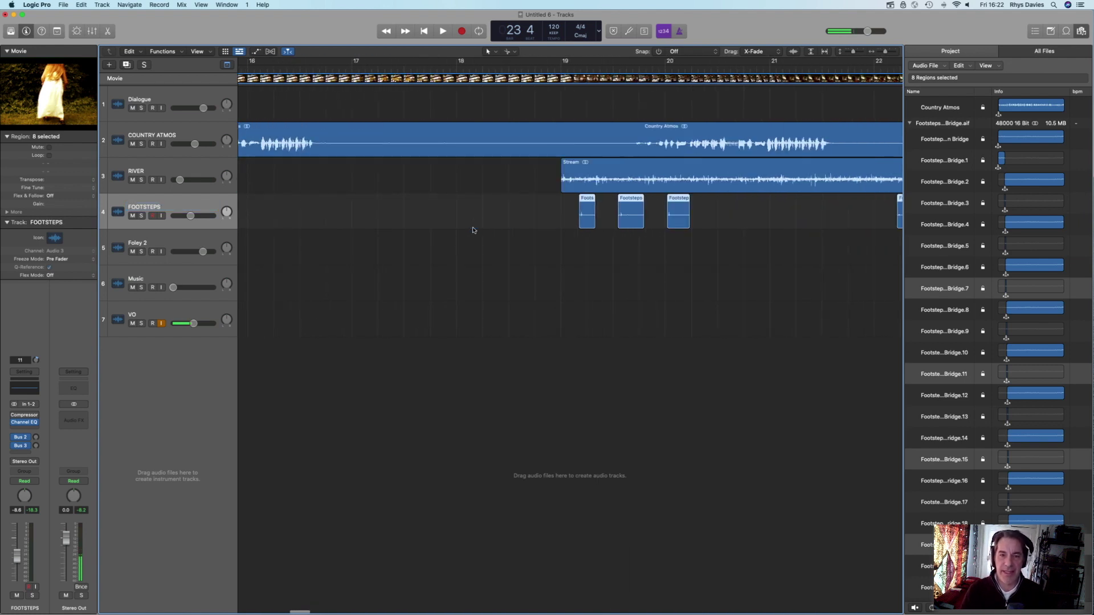
left_click(529, 66)
key("space")
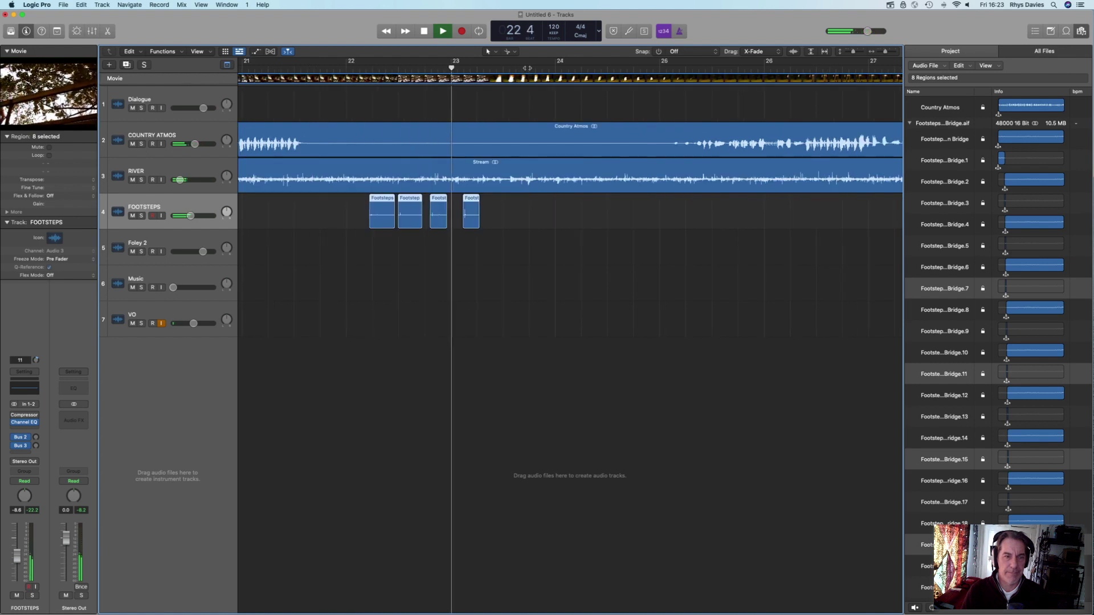
key("space")
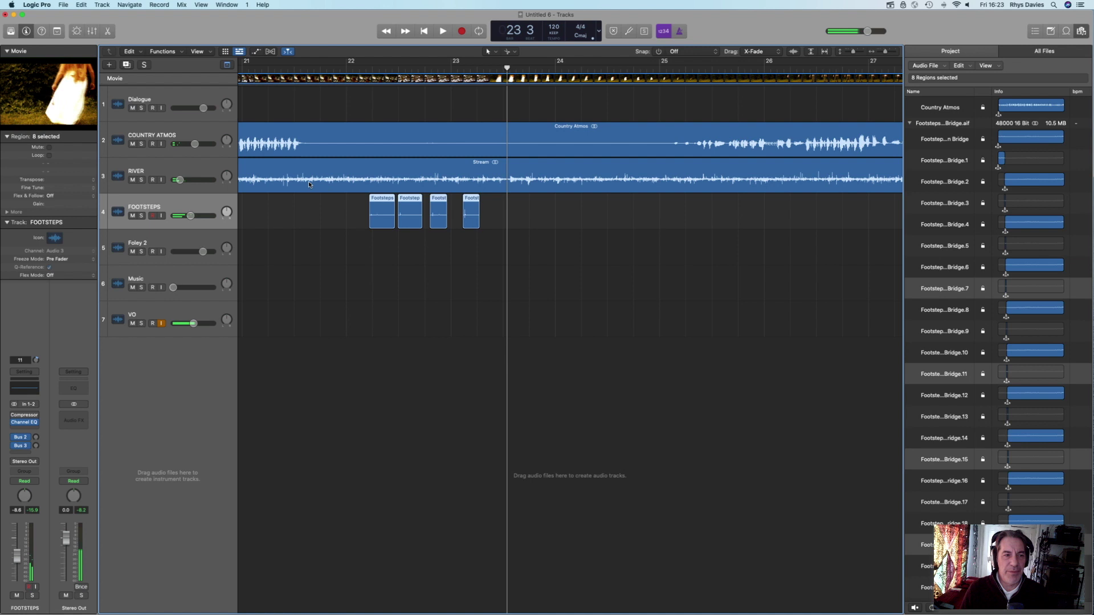
- Collapse the bridge footsteps regions in the project audio list and audition the footsteps on grass file
scroll(532, 228, "left", 3)
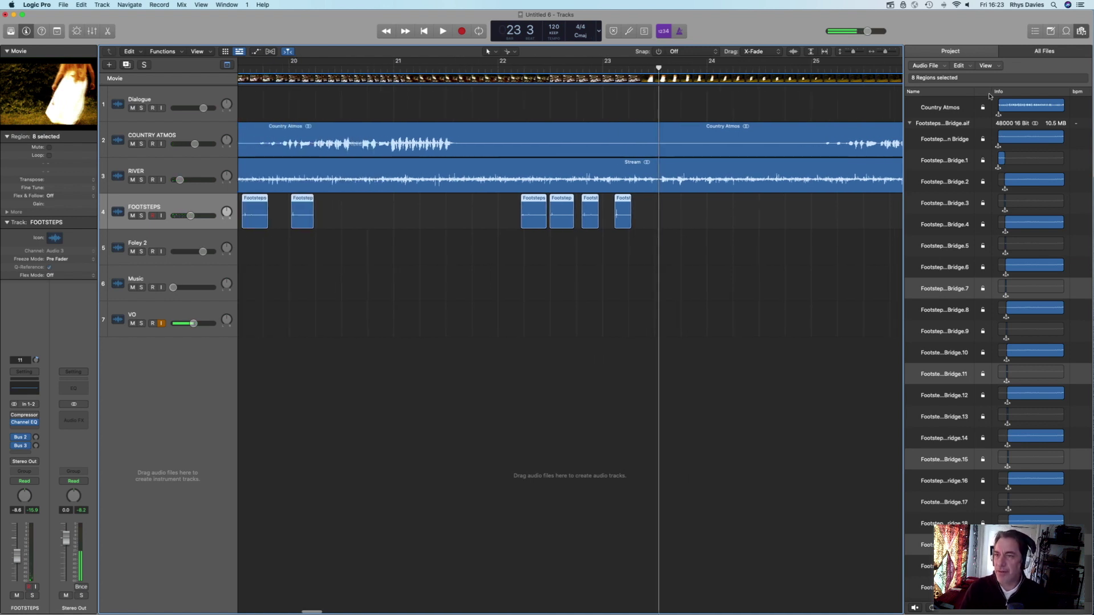
left_click(911, 123)
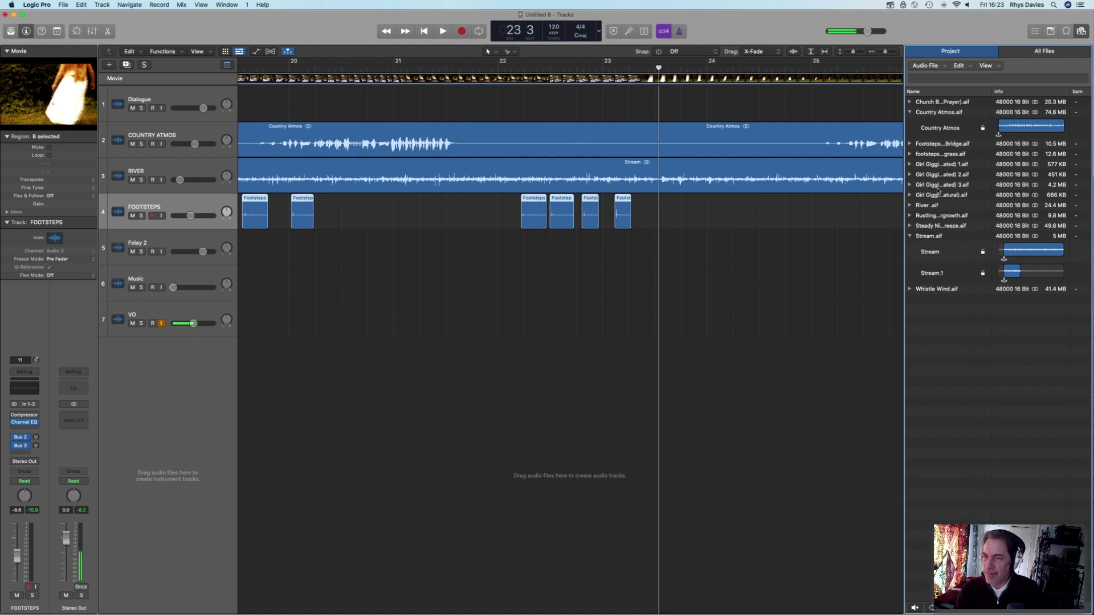
left_click(910, 154)
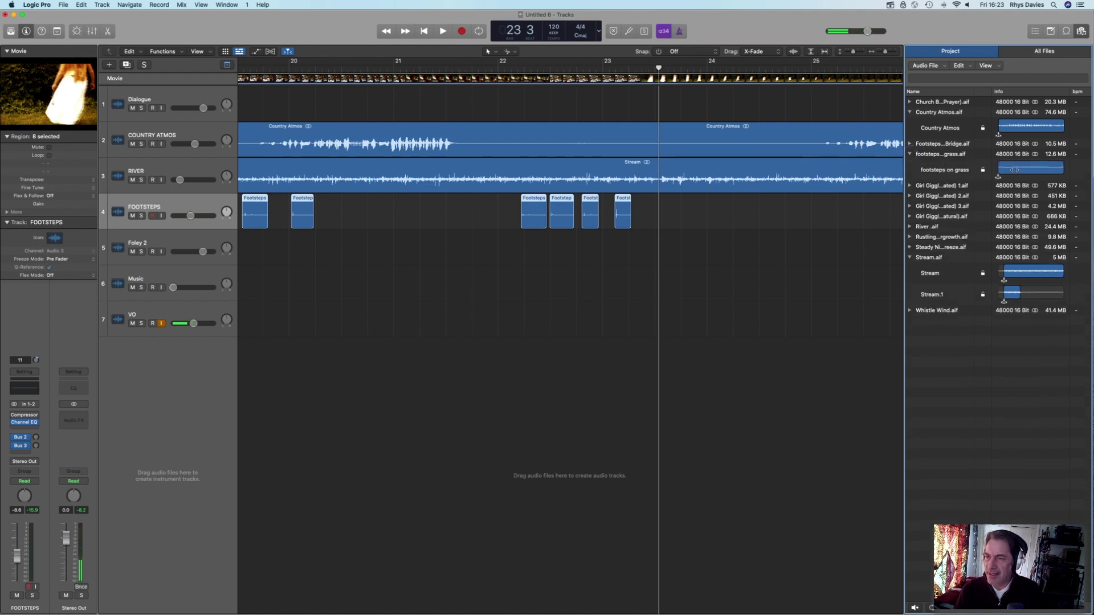
left_click(1010, 167)
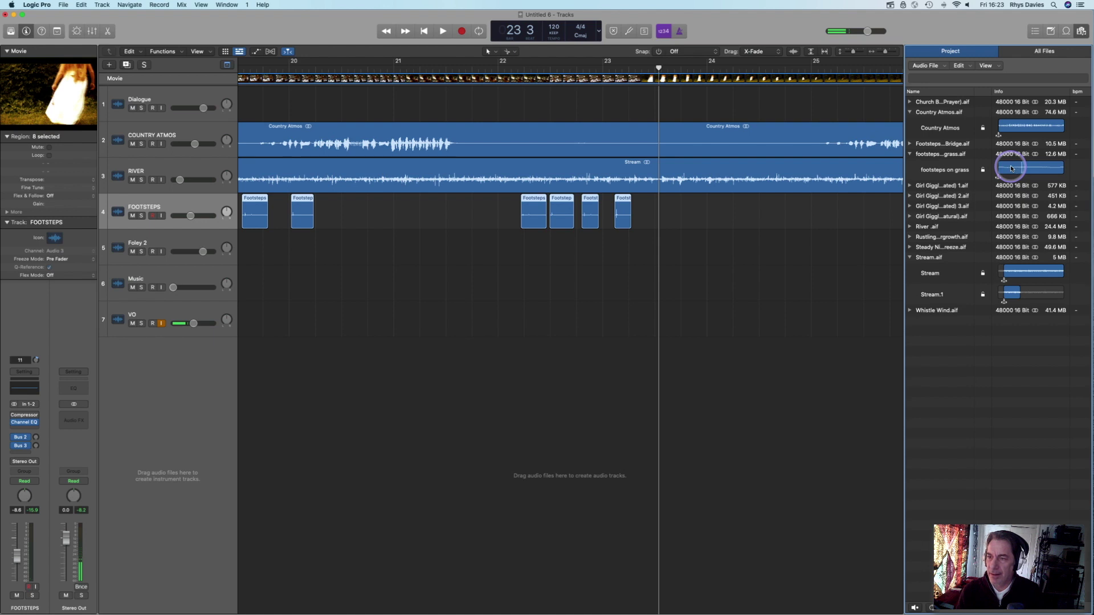
left_click(1010, 168)
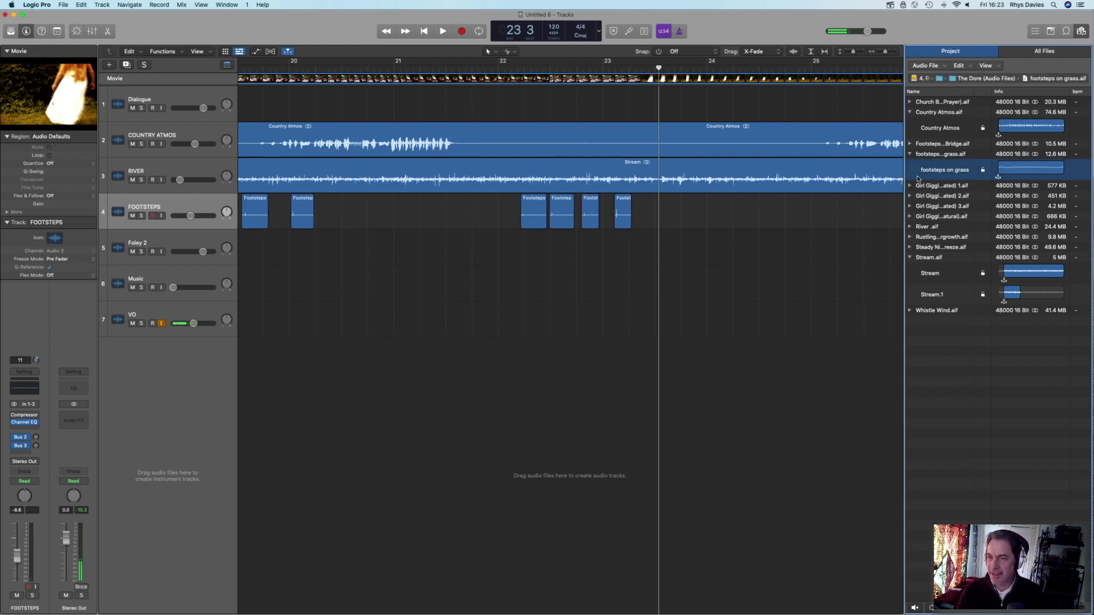
left_click(910, 155)
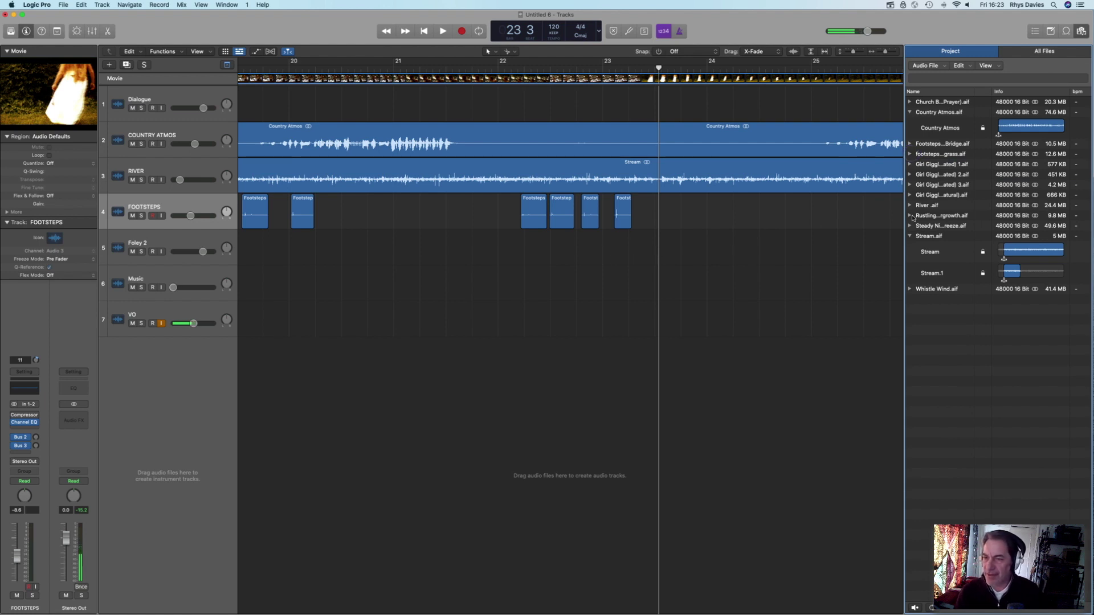
- Audition the Rustling Undergrowth file and place it on the Foley 2 track just before bar 24
left_click(910, 216)
left_click(1011, 229)
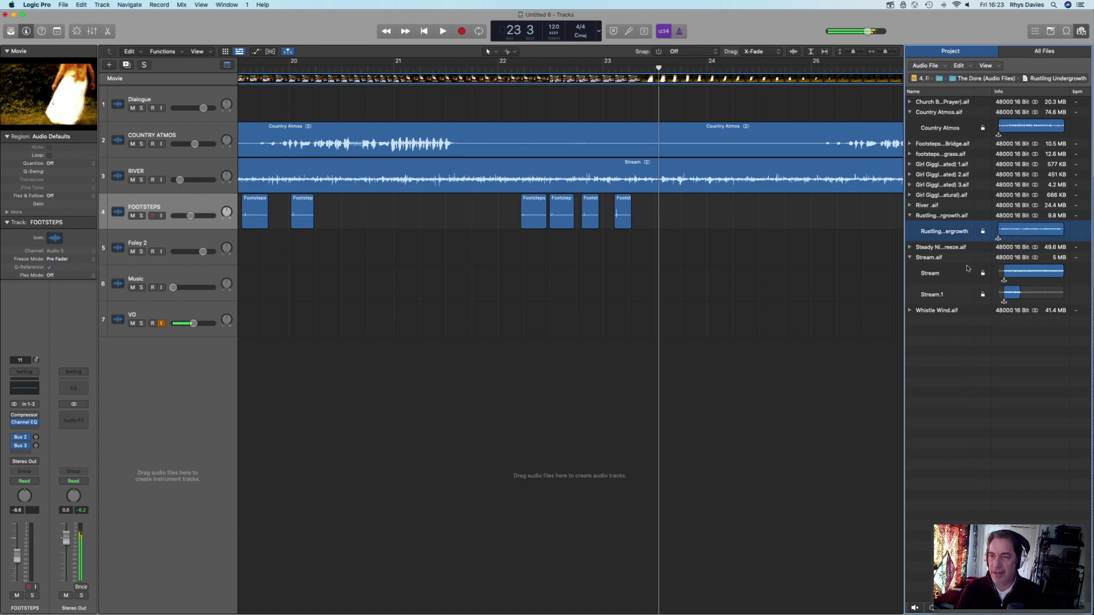
left_click_drag(941, 233, 696, 242)
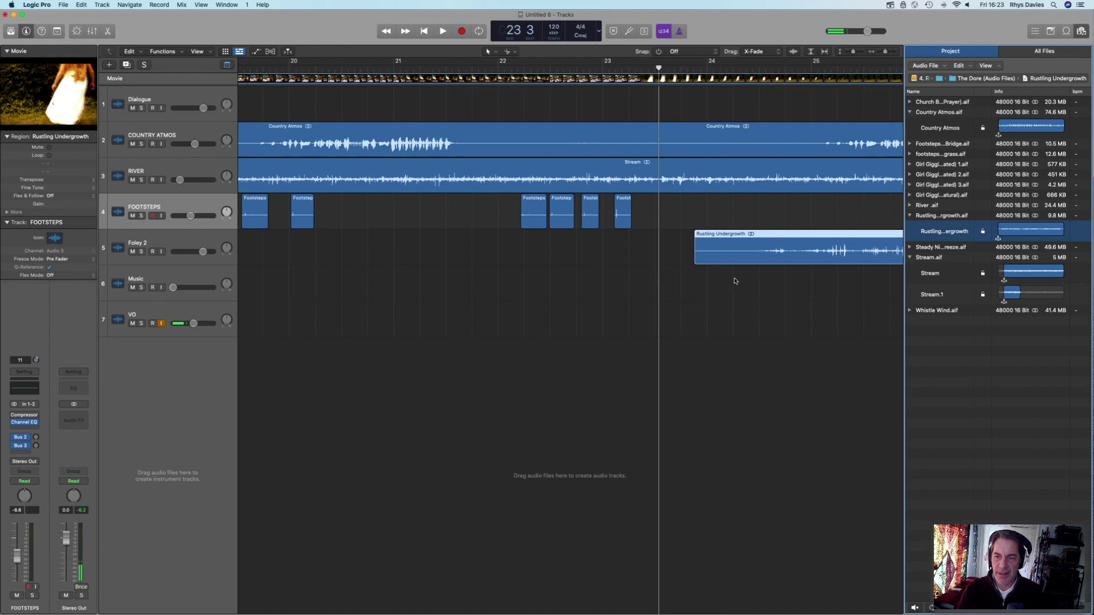
- Move the Rustling Undergrowth region along Foley 2 so it starts about halfway between bars 30 and 31
scroll(735, 281, "left", 3)
scroll(733, 279, "right", 10)
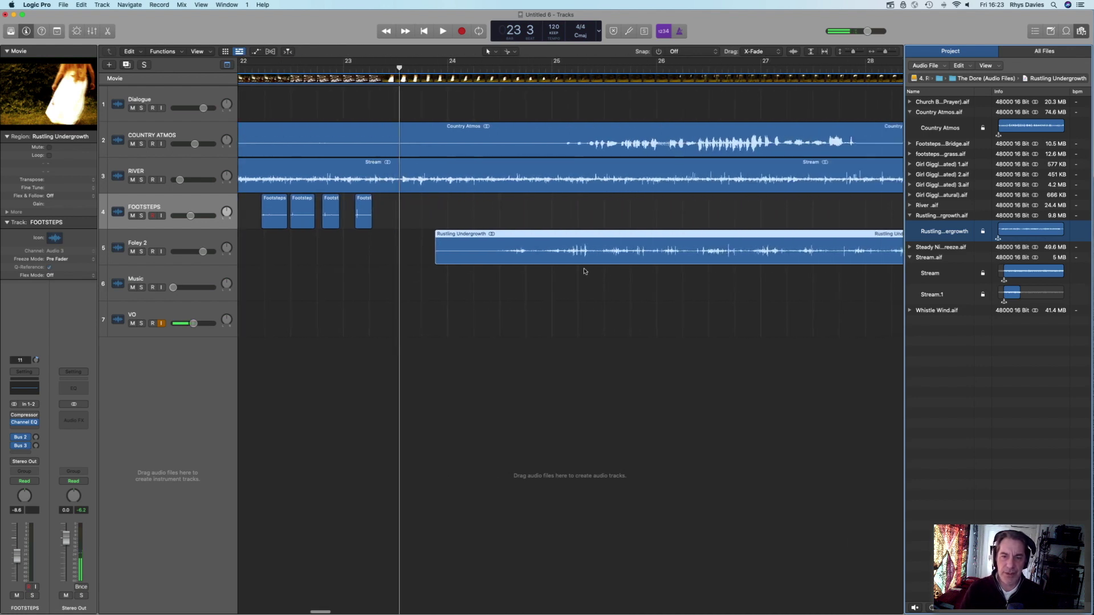
left_click_drag(439, 256, 661, 263)
scroll(660, 263, "right", 10)
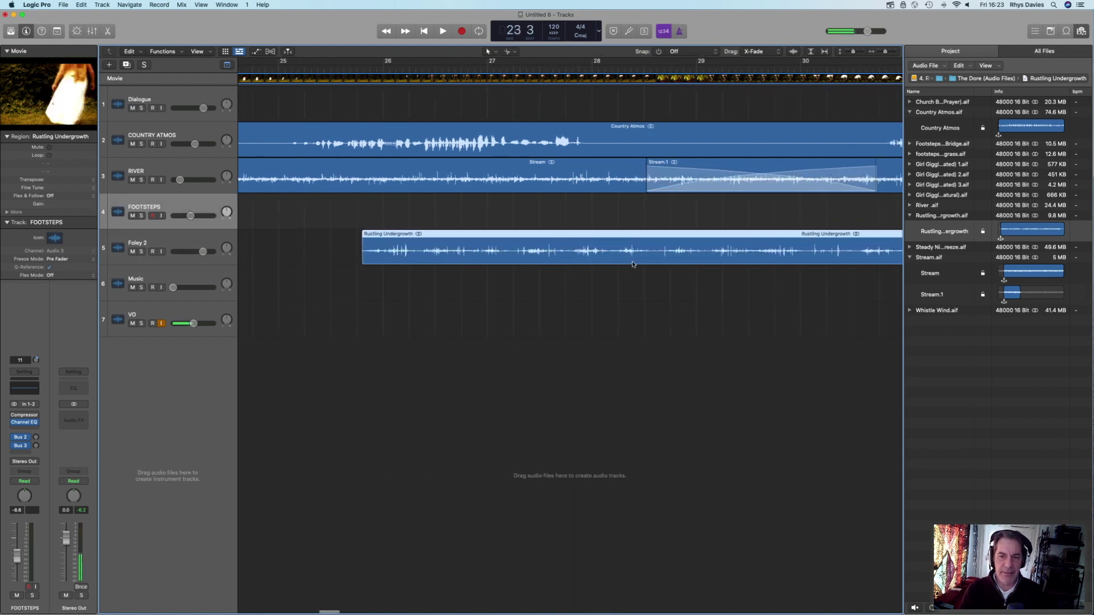
left_click_drag(378, 258, 571, 264)
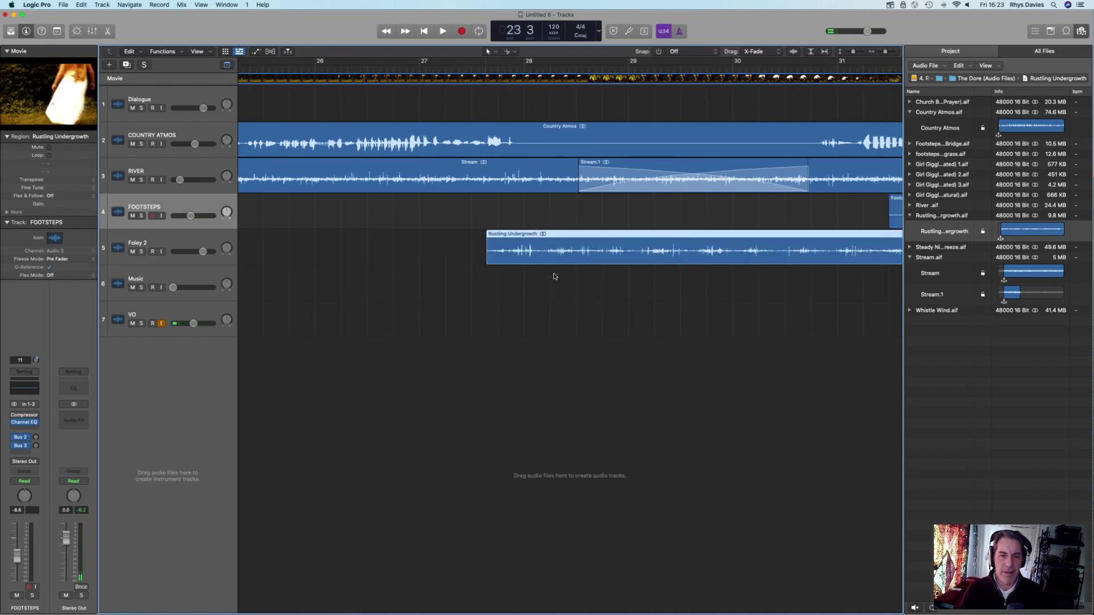
scroll(552, 276, "right", 4)
left_click_drag(433, 252, 545, 254)
scroll(333, 251, "right", 5)
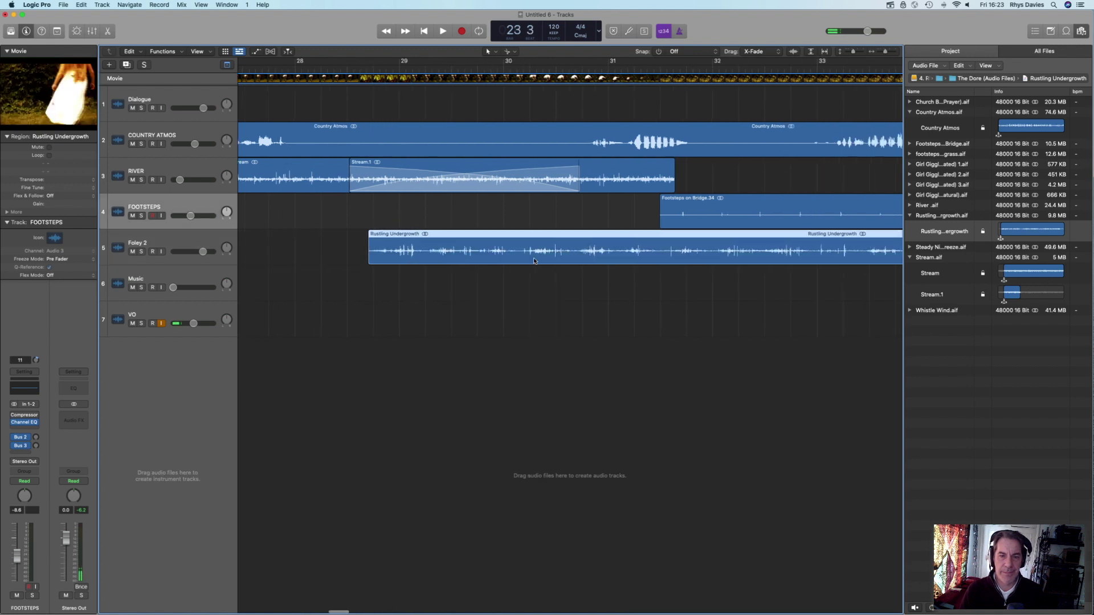
left_click_drag(335, 251, 528, 260)
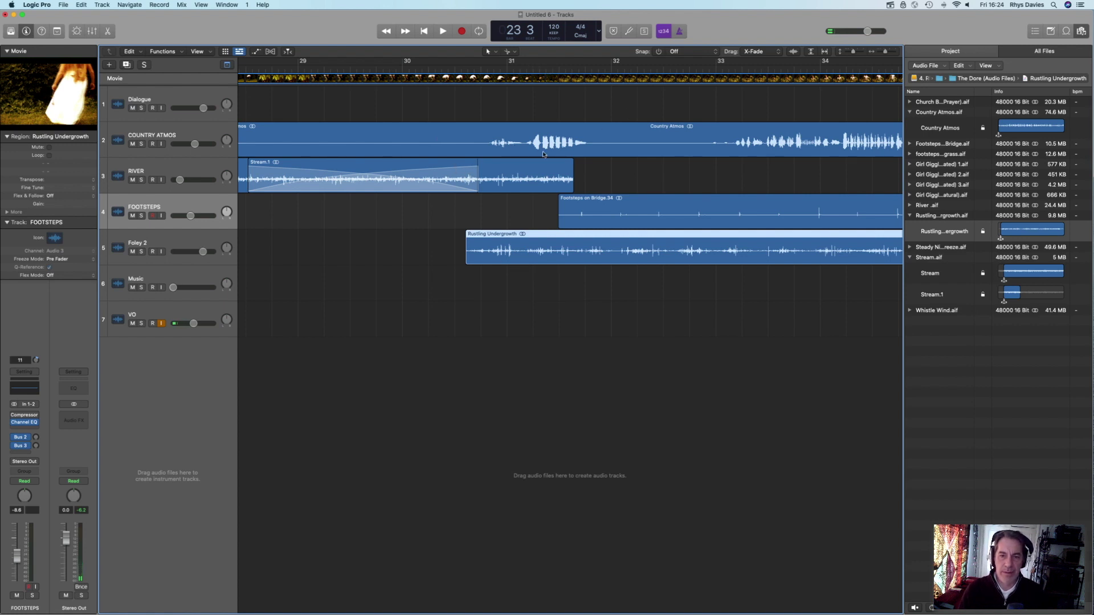
- Split the Rustling Undergrowth region where the undergrowth shots end, at bar 35 beat 2, and delete the remainder
left_click(586, 69)
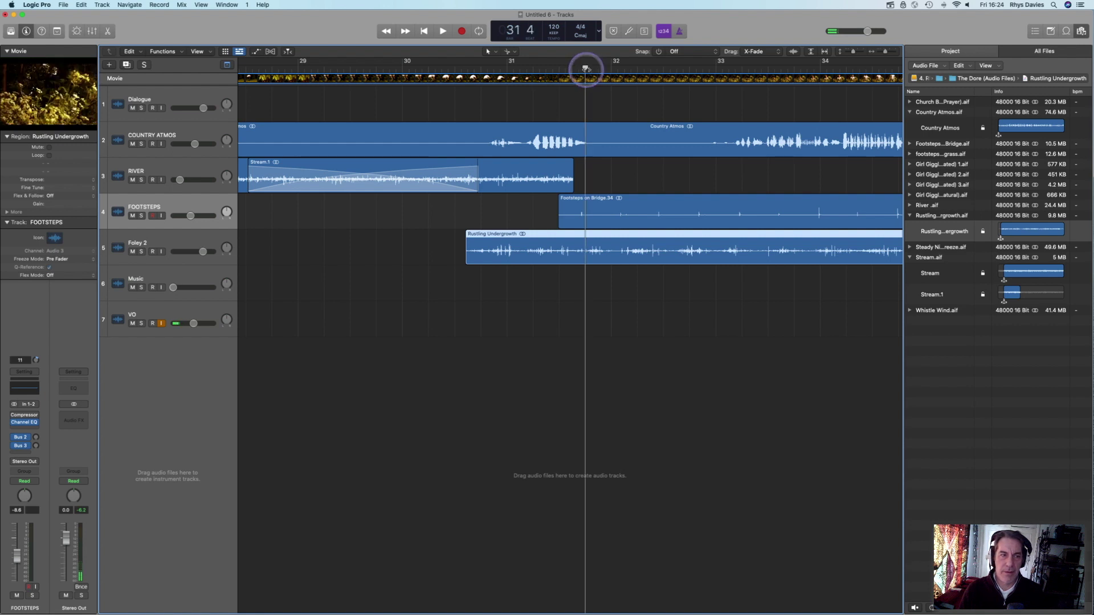
left_click(629, 69)
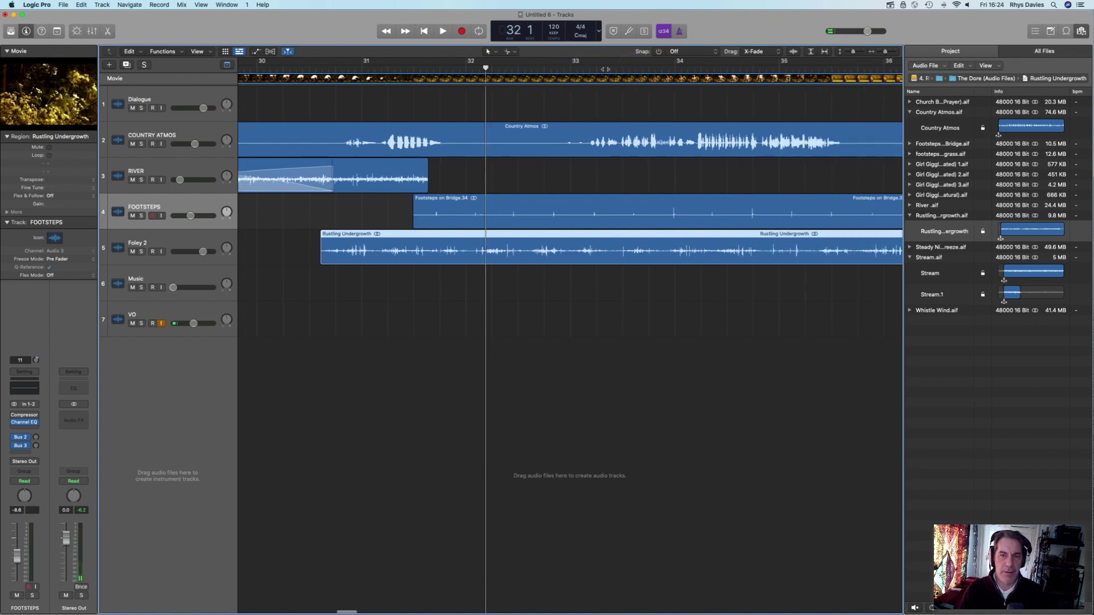
left_click(602, 68)
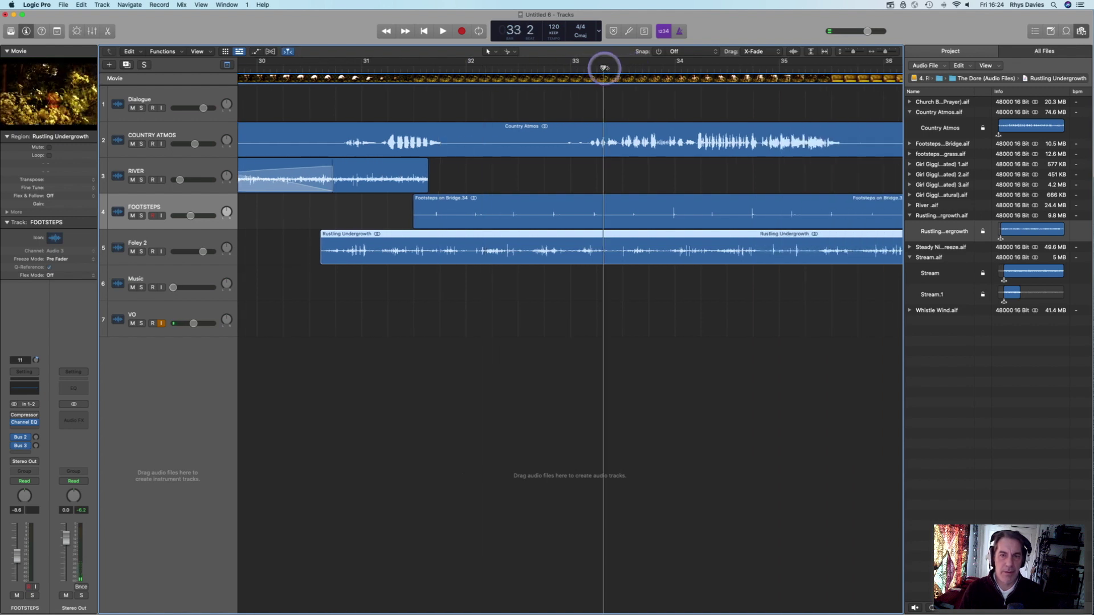
left_click(648, 70)
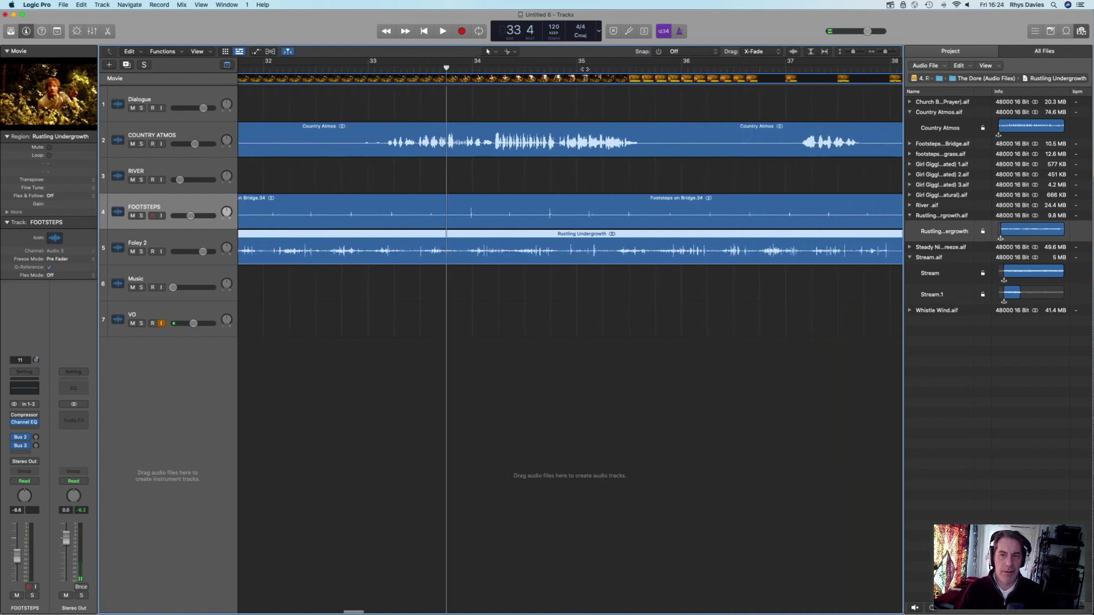
left_click(583, 69)
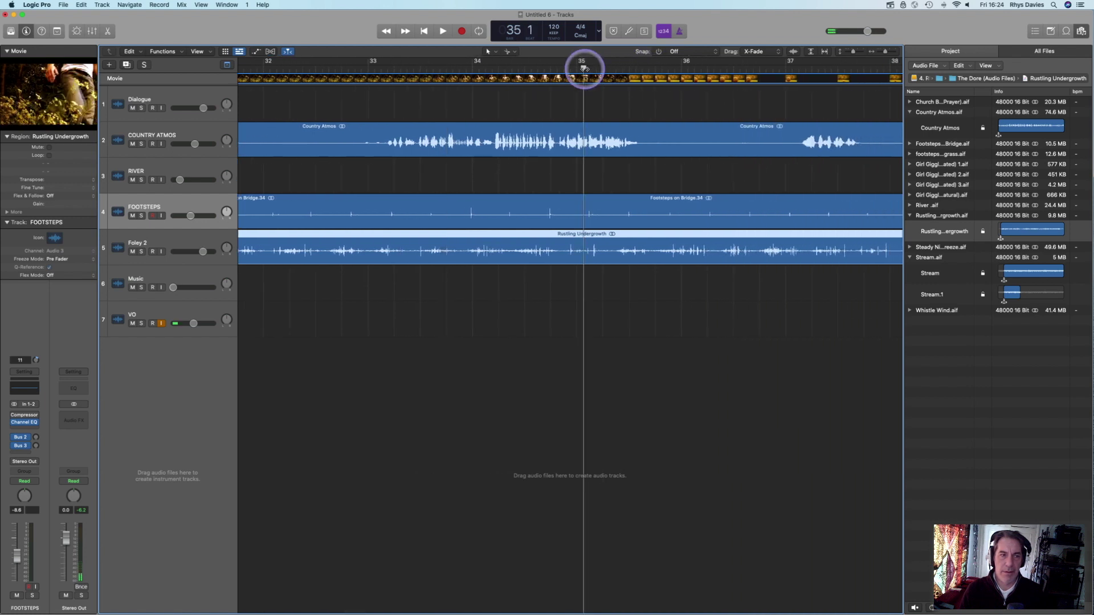
left_click(617, 69)
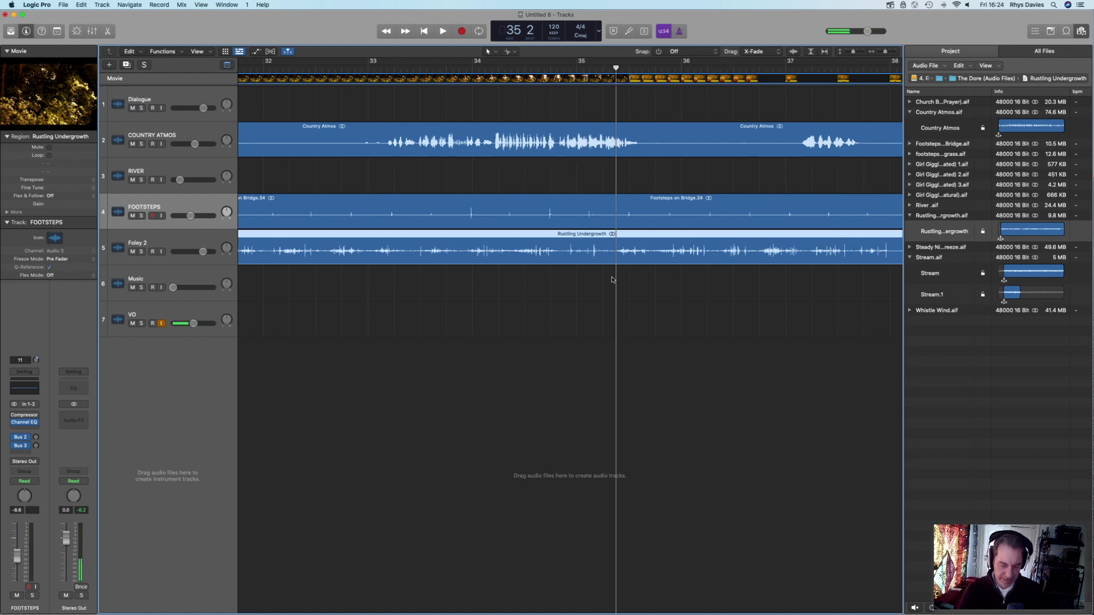
left_click(617, 259)
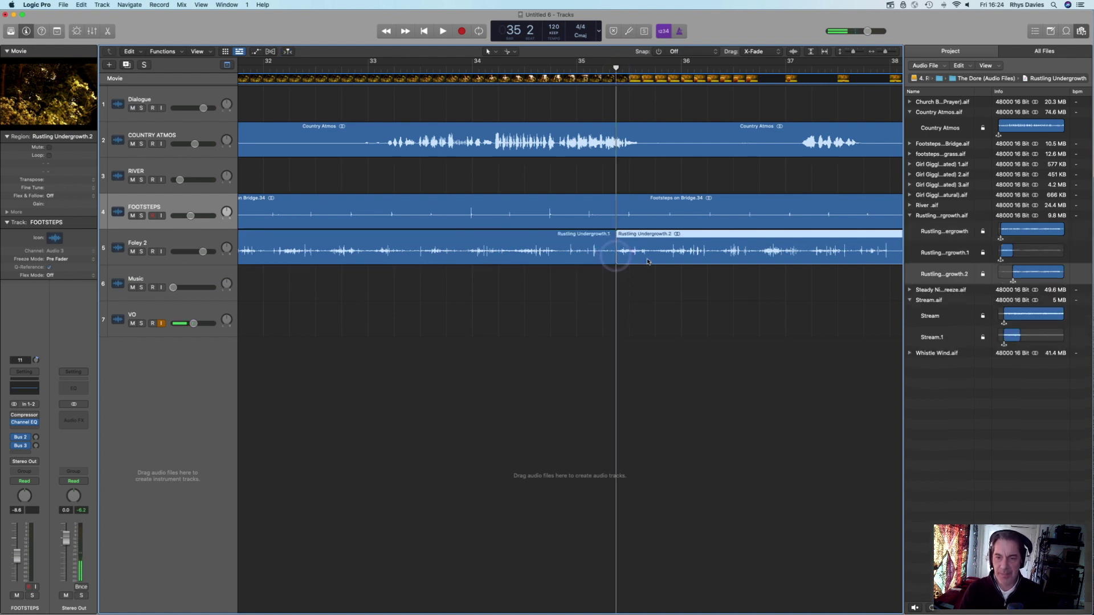
key("Delete")
- Lower the Foley 2 track volume to about -5.7 dB and play back from bar 29 to bar 33 with the floating movie
scroll(568, 289, "left", 10)
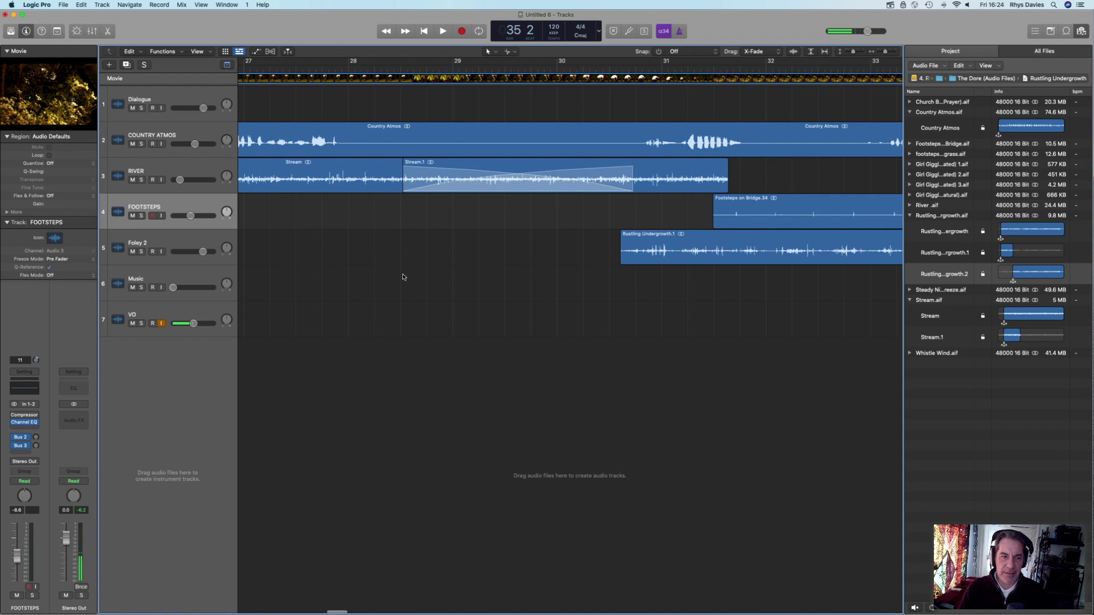
mouse_move(200, 255)
left_mouse_down()
mouse_move(172, 251)
mouse_move(192, 252)
left_mouse_up()
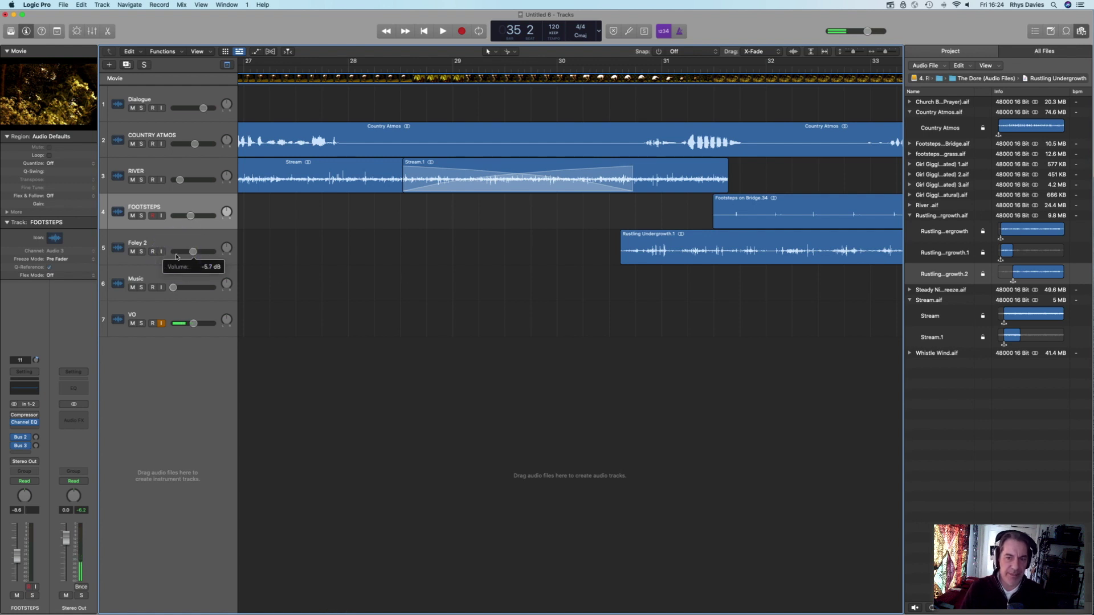
left_click(467, 67)
key("space")
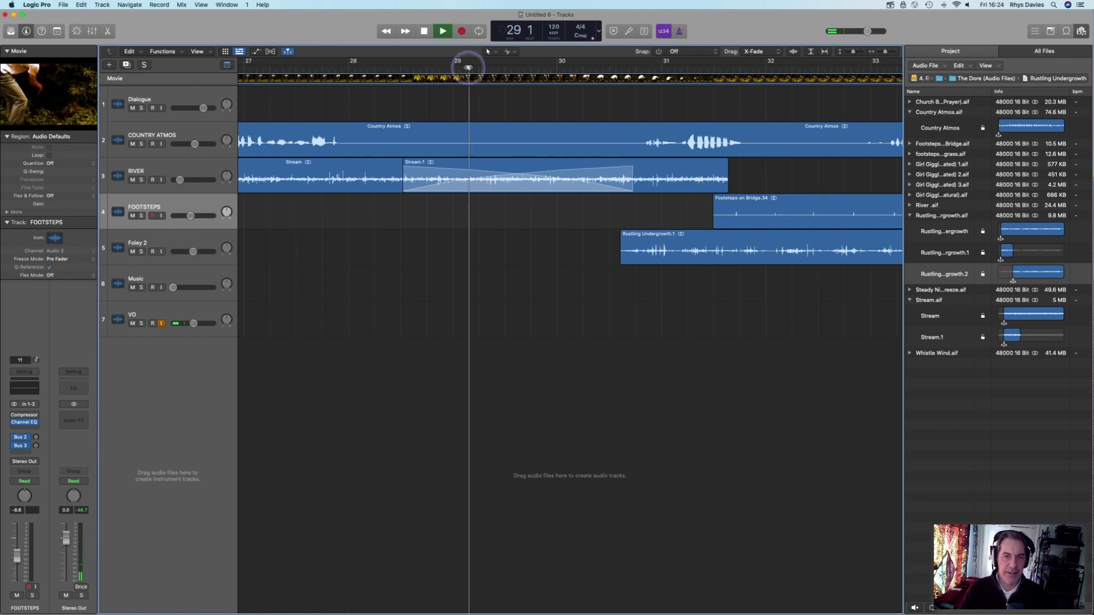
left_click(76, 111)
left_click_drag(335, 96, 521, 100)
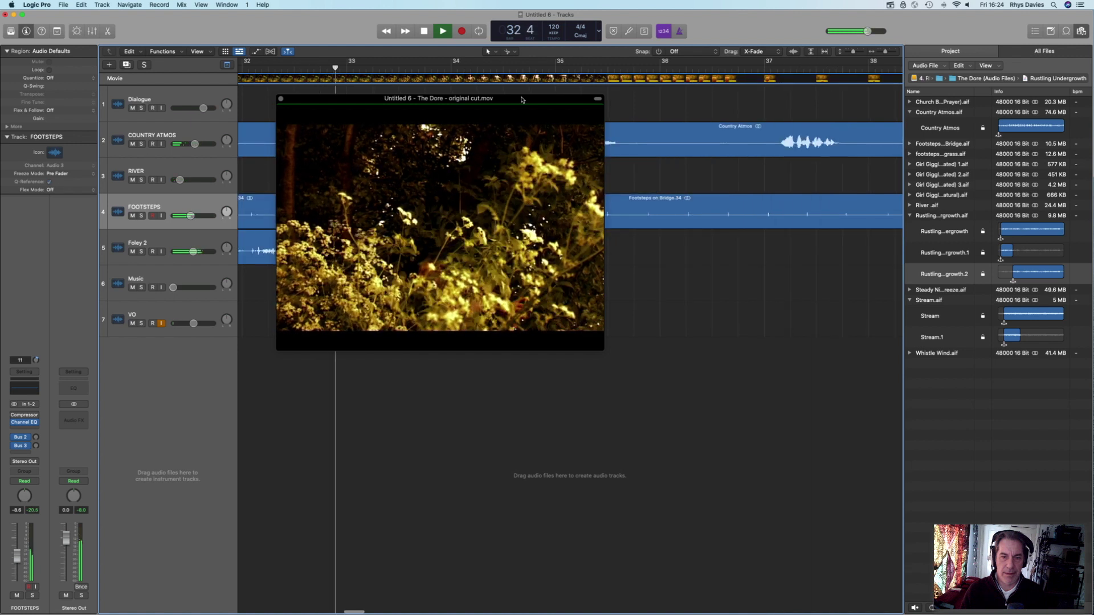
key("space")
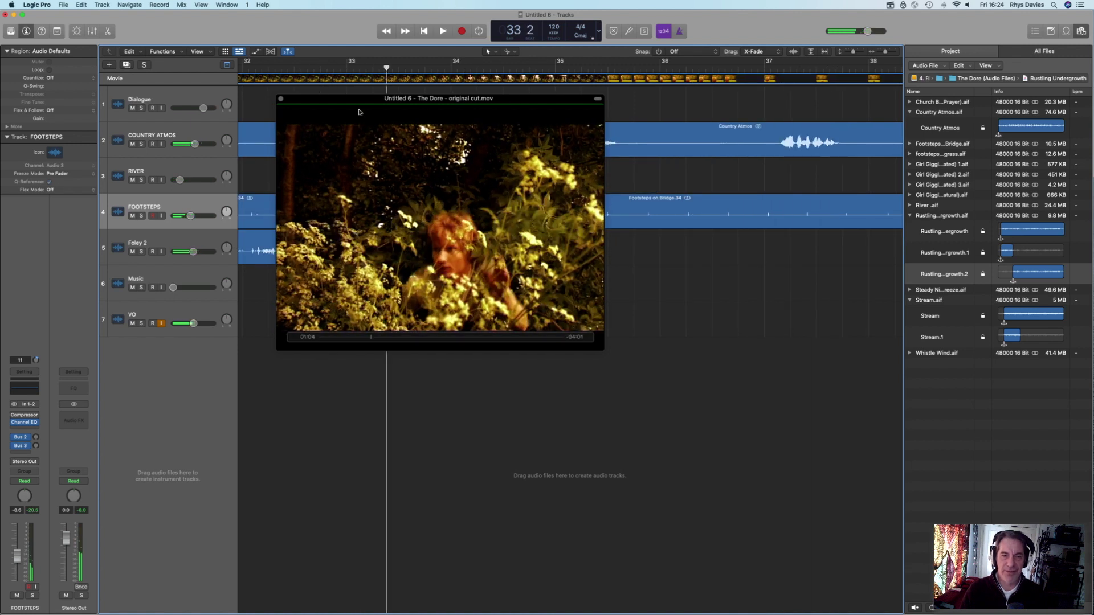
left_click(280, 98)
- Delete the leftover Footsteps on Bridge region that starts around bar 31 on the FOOTSTEPS track
scroll(589, 216, "left", 8)
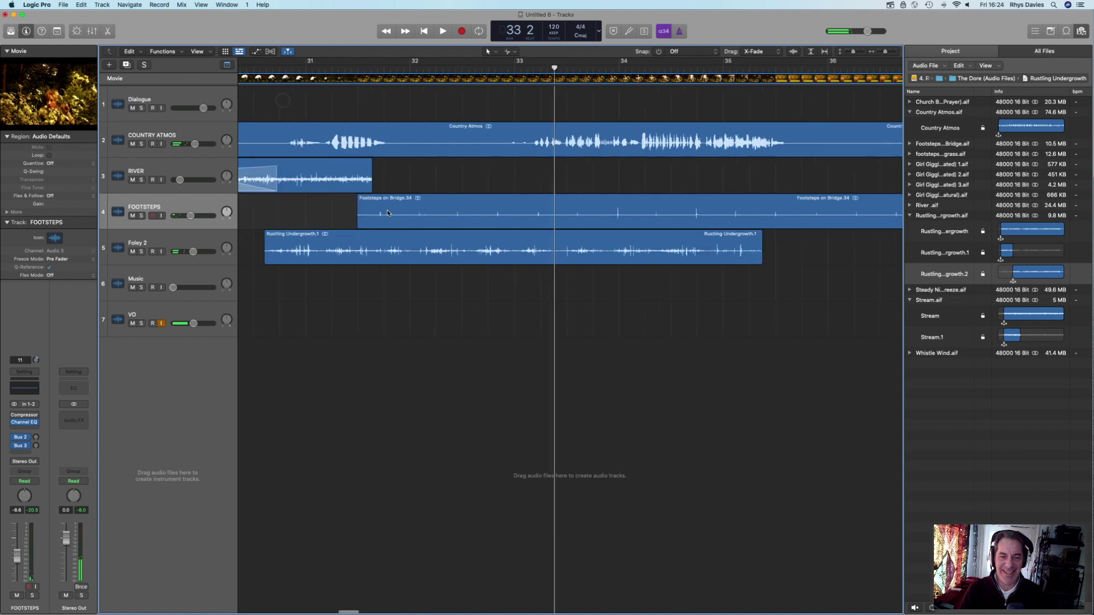
left_click(590, 216)
key("Delete")
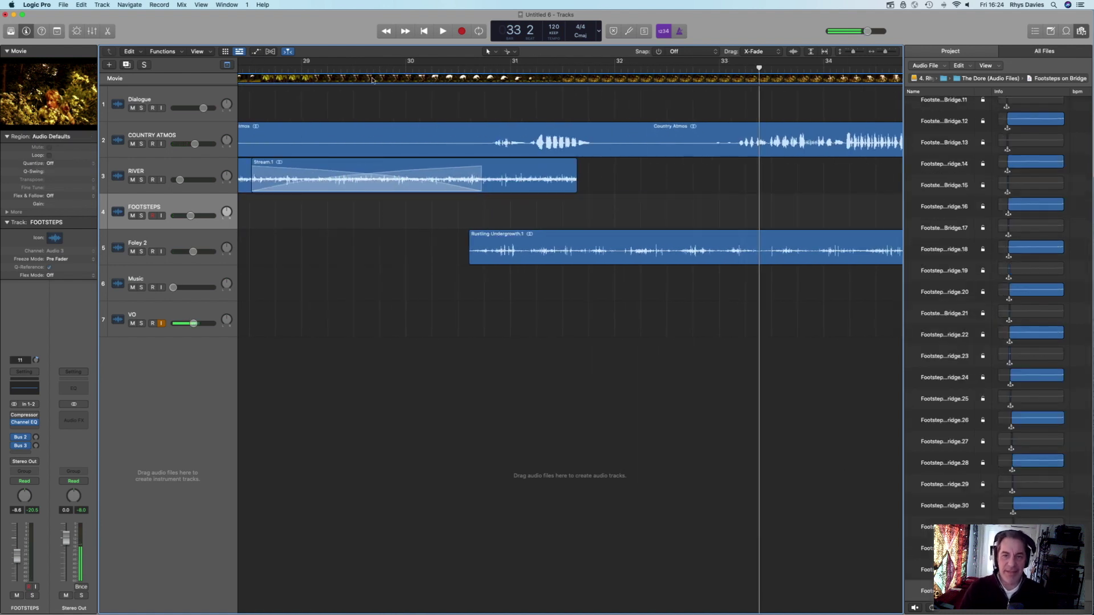
- Open the color palette and color the Country Atmos region bright orange
left_click(880, 52)
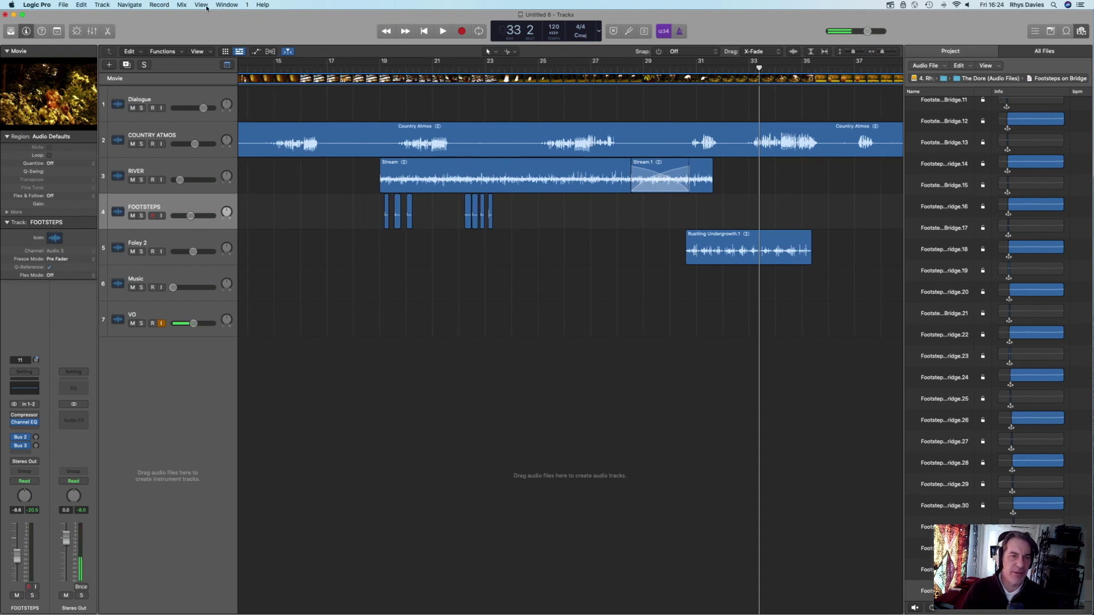
left_click(206, 8)
left_click(239, 160)
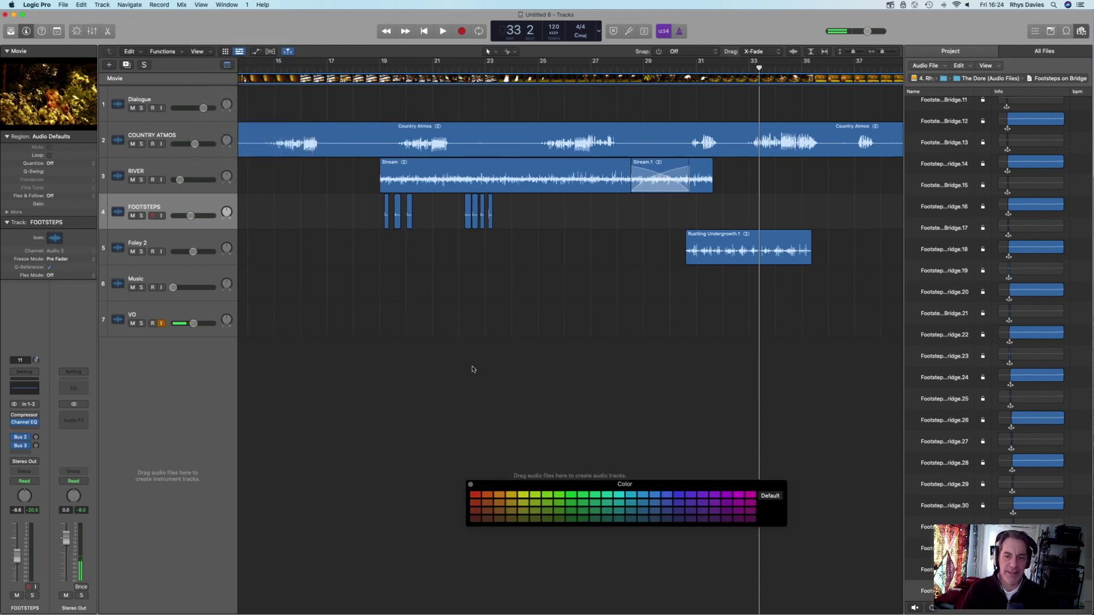
left_click(442, 155)
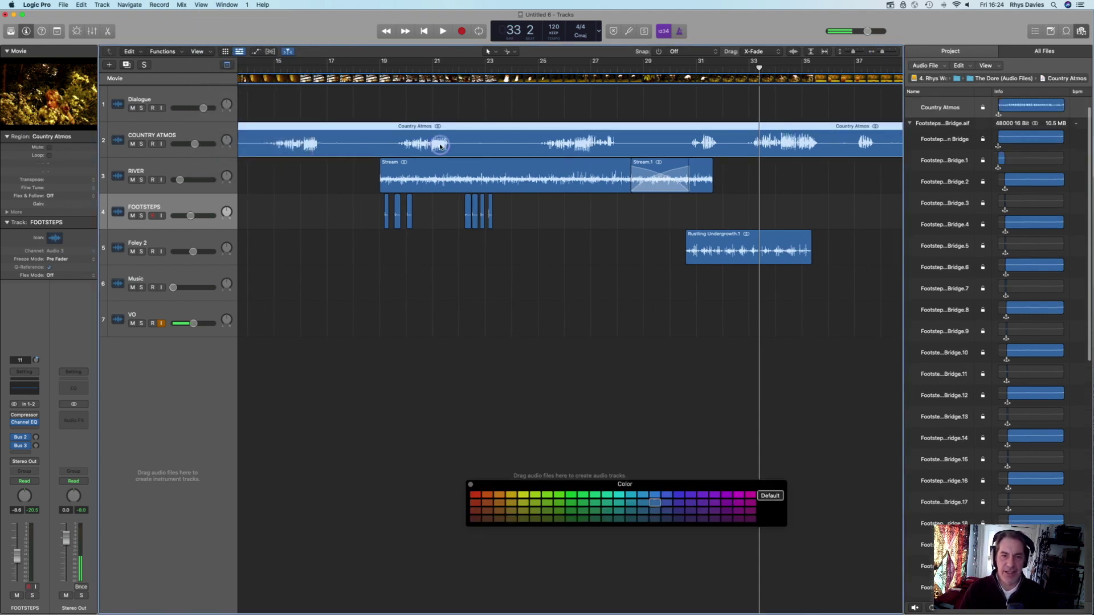
left_click(571, 495)
left_click(503, 495)
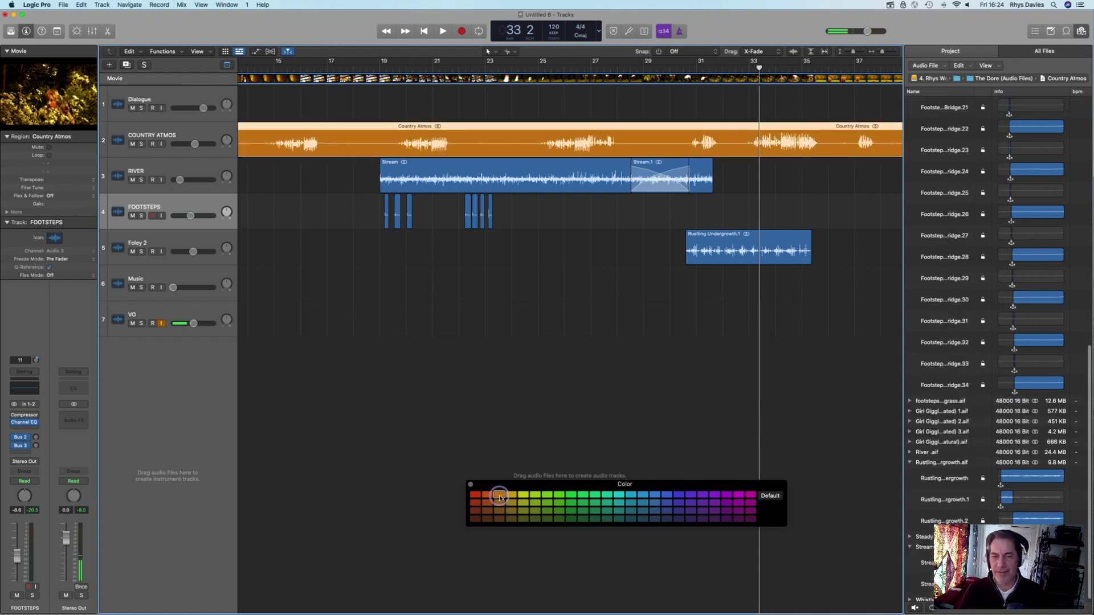
- Color both Stream regions on the RIVER track dark blue and all the footsteps regions dark olive yellow
left_click_drag(333, 182, 739, 182)
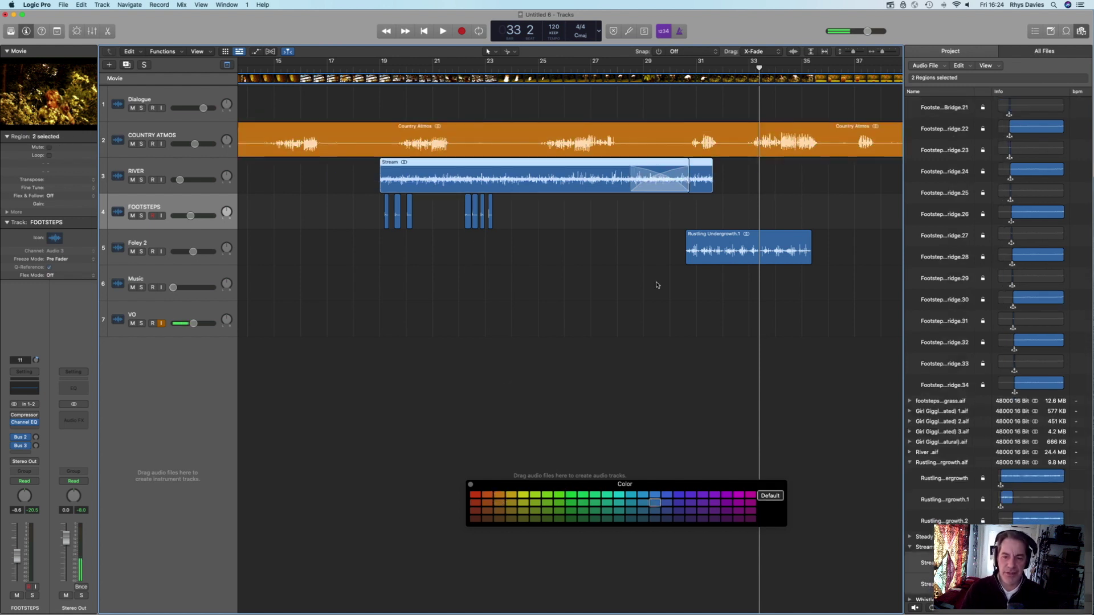
left_click(654, 519)
left_click_drag(351, 220, 585, 221)
left_click(523, 520)
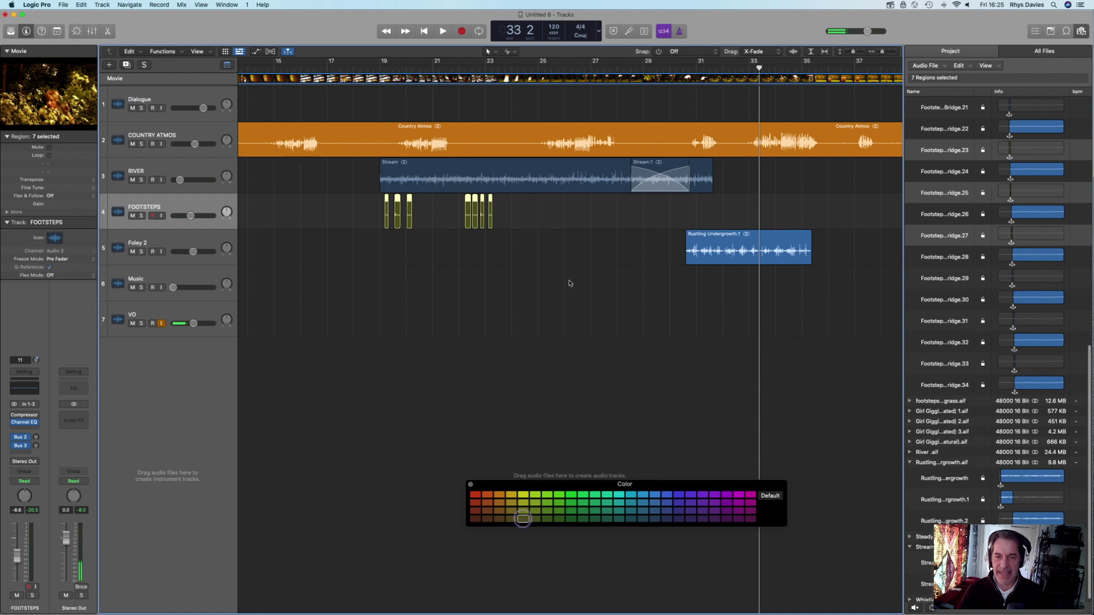
- Color the Rustling Undergrowth region on Foley 2 dark magenta and close the color palette
left_click_drag(630, 249, 818, 251)
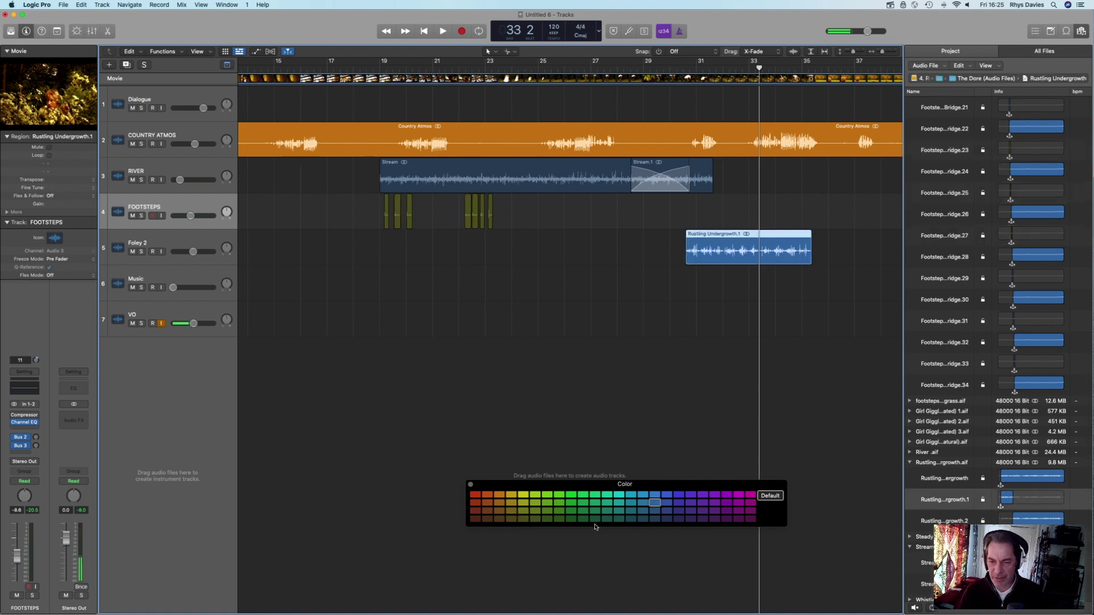
left_click(511, 518)
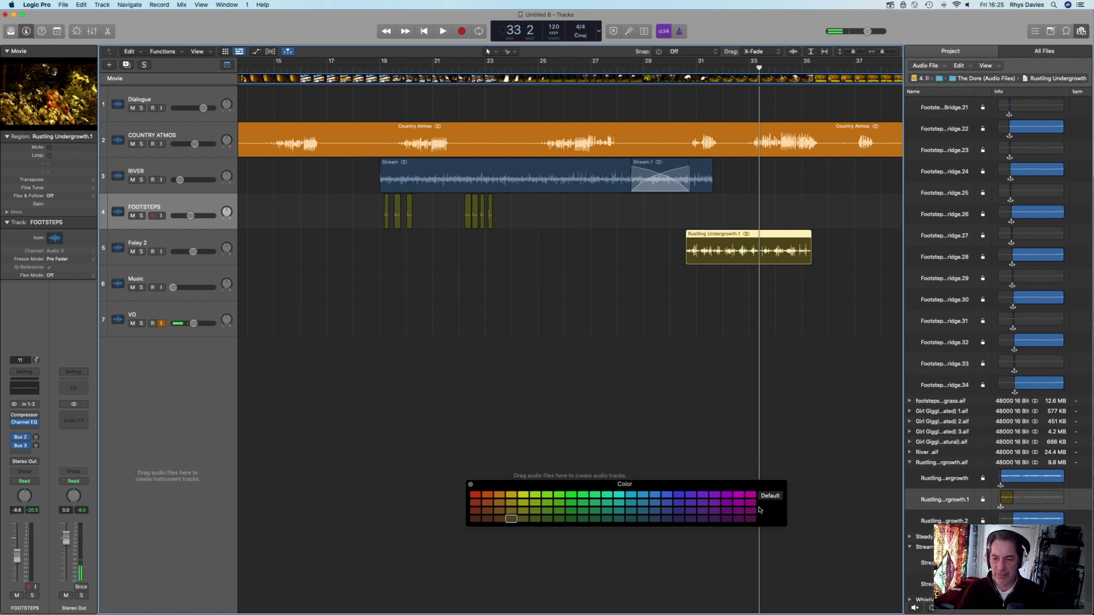
left_click(739, 519)
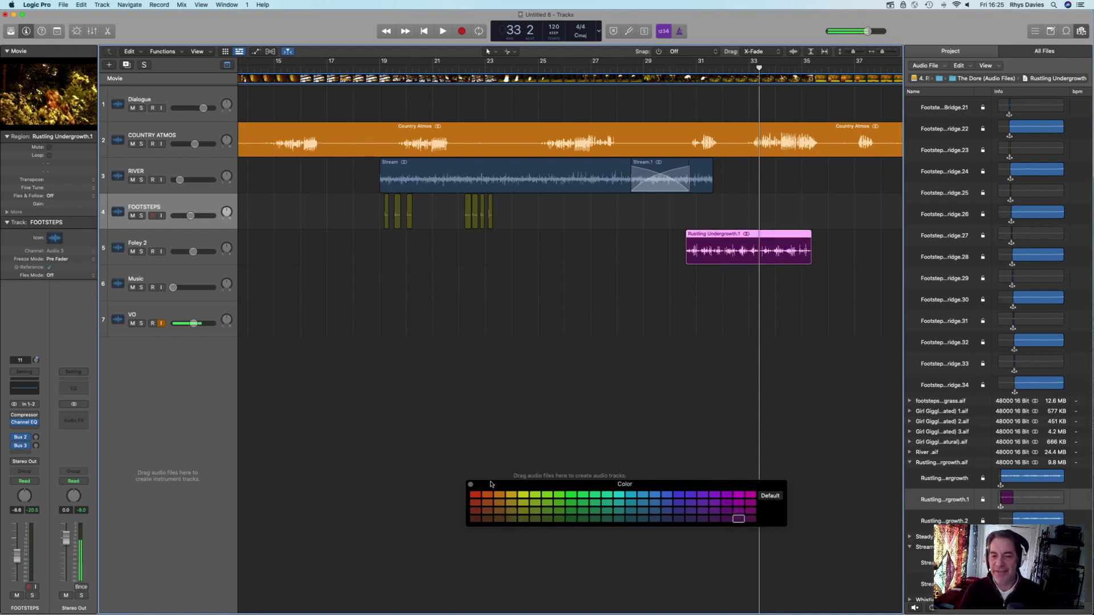
left_click(471, 485)
- Lower the Foley 2 track volume to about -16.8 dB and play back from bar 30 to bar 36 with the floating movie
scroll(628, 420, "right", 3)
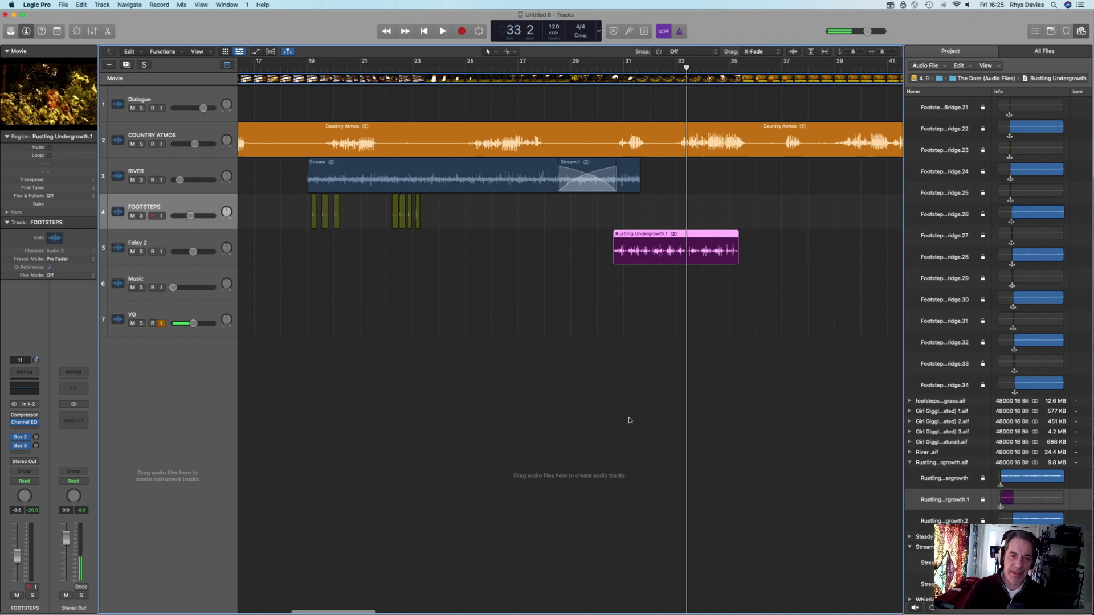
left_click_drag(192, 255, 183, 253)
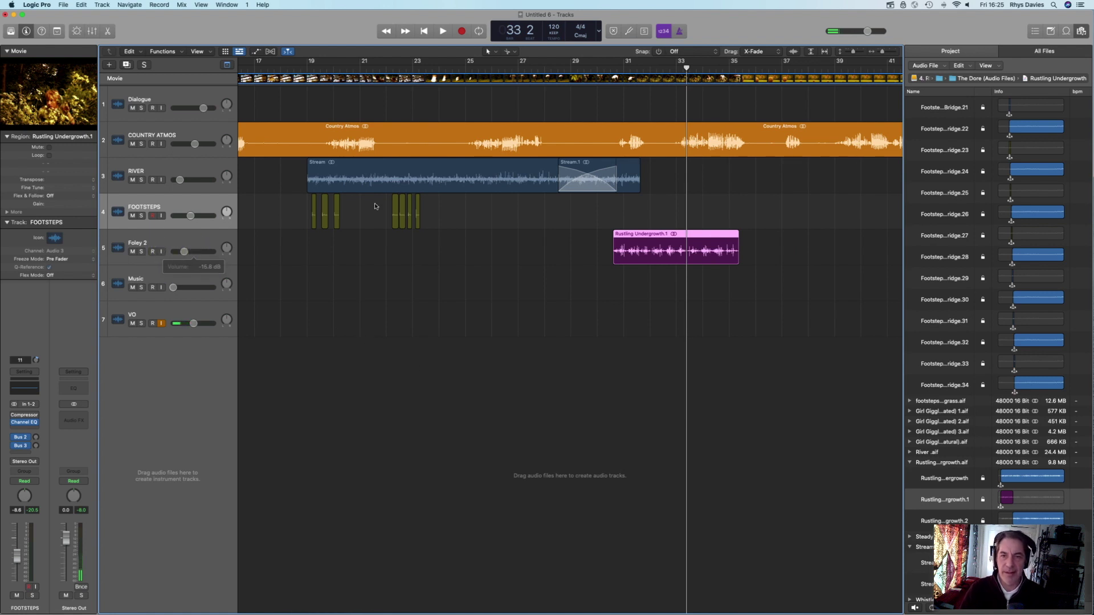
left_click(605, 67)
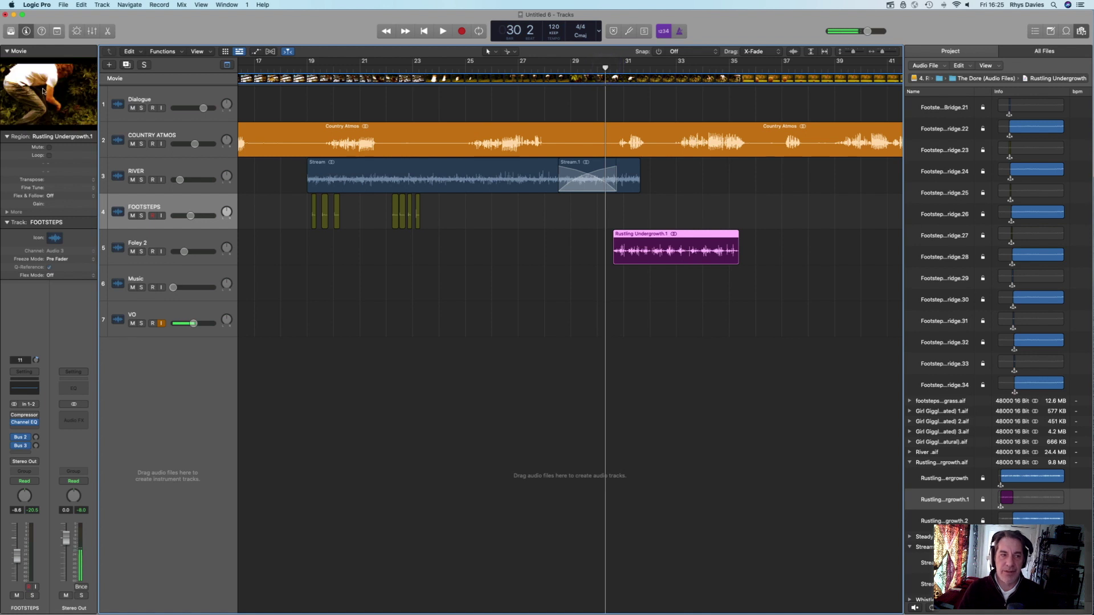
double_click(63, 97)
key("space")
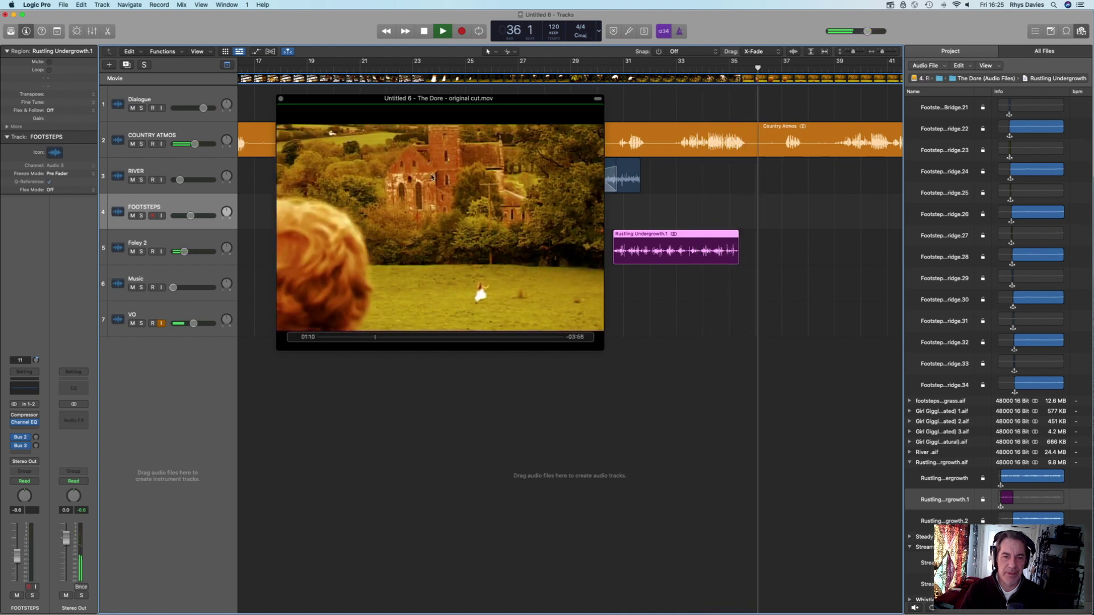
key("space")
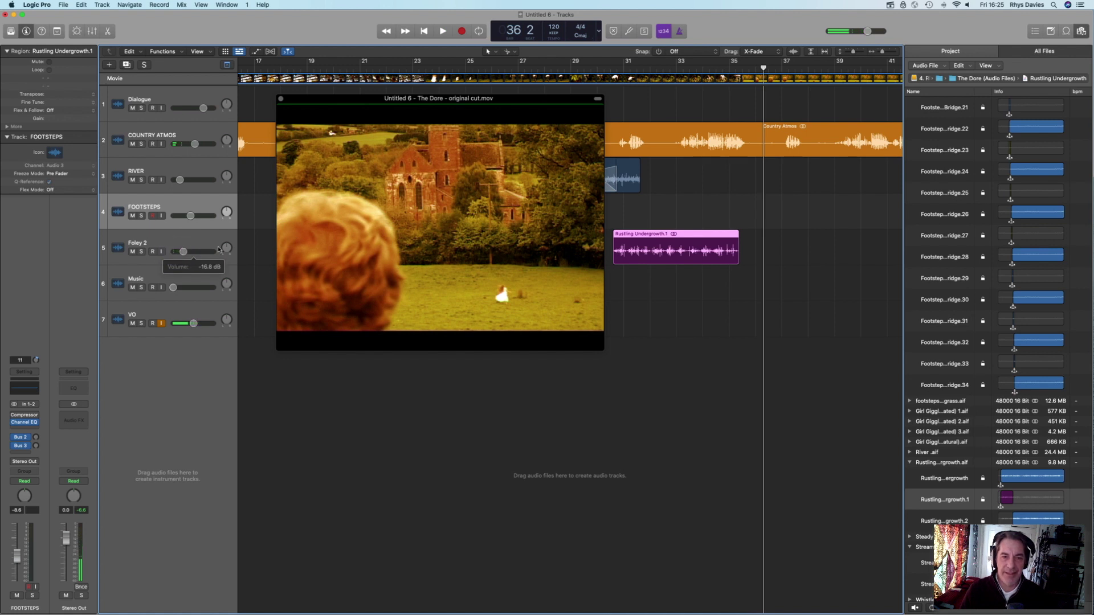
mouse_move(366, 222)
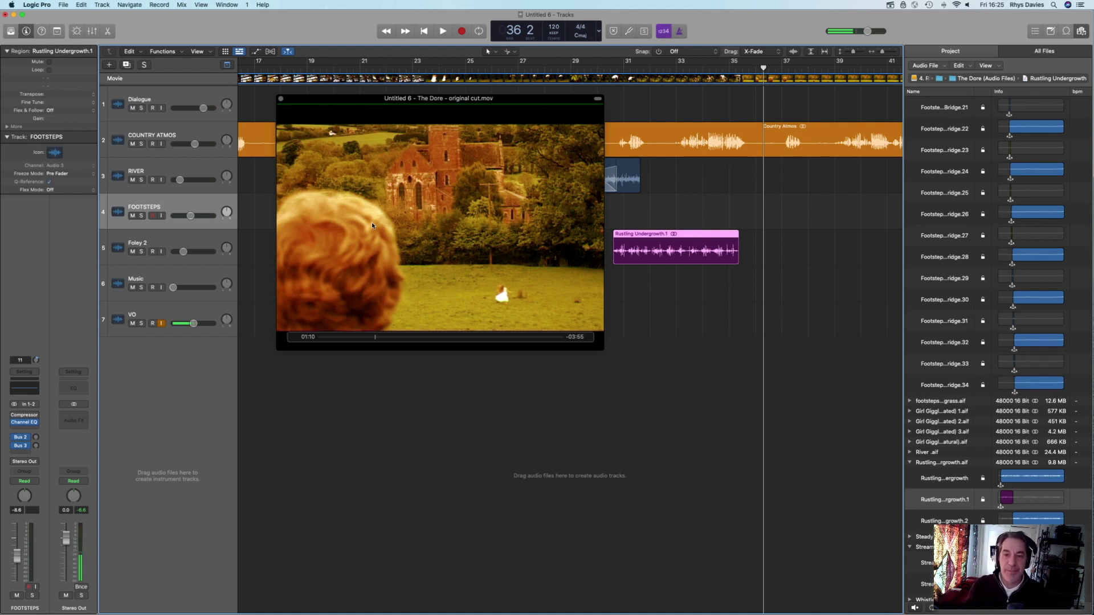
left_click(281, 99)
- Play back briefly from about bar 18 and return the playhead to bar 15 beat 3
scroll(460, 242, "left", 10)
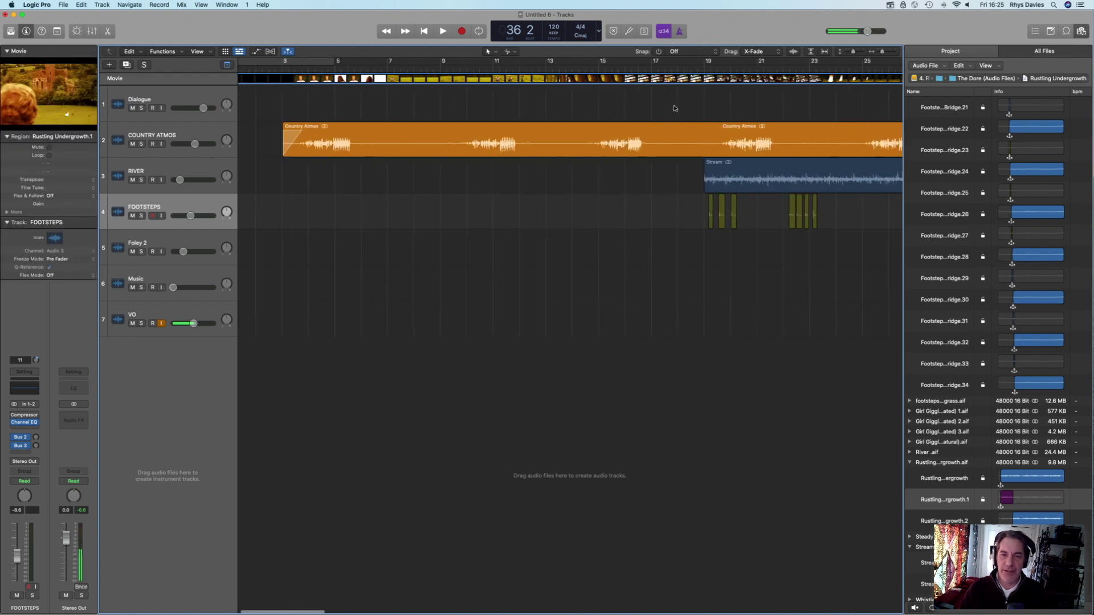
left_click(683, 68)
key("space")
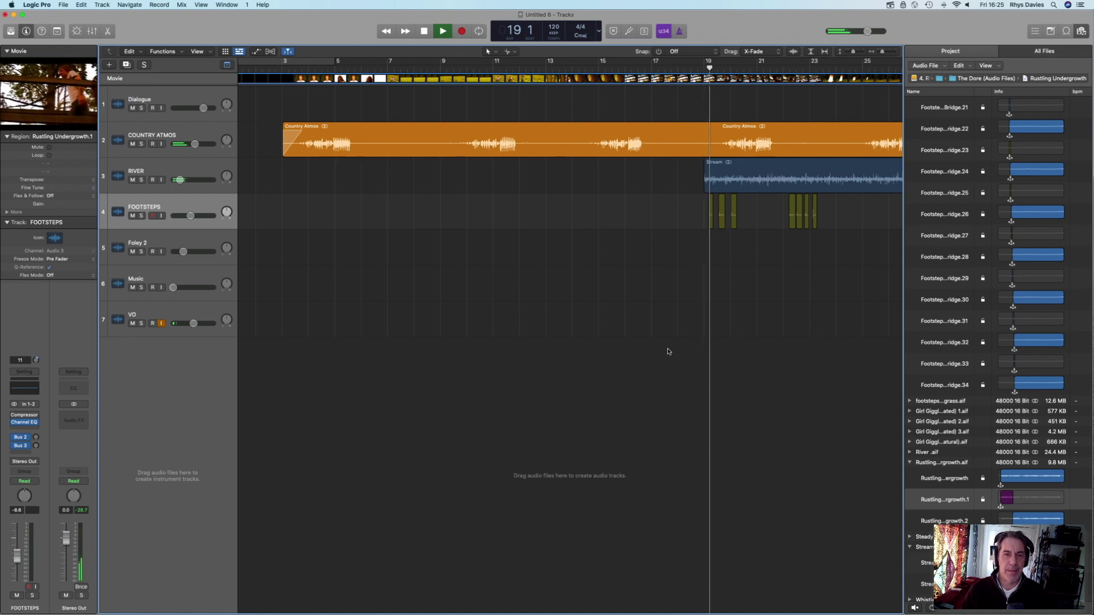
left_click(624, 68)
- Open the movie in a floating window, enlarge it to roughly double size and place it clear of the track names
left_click(80, 100)
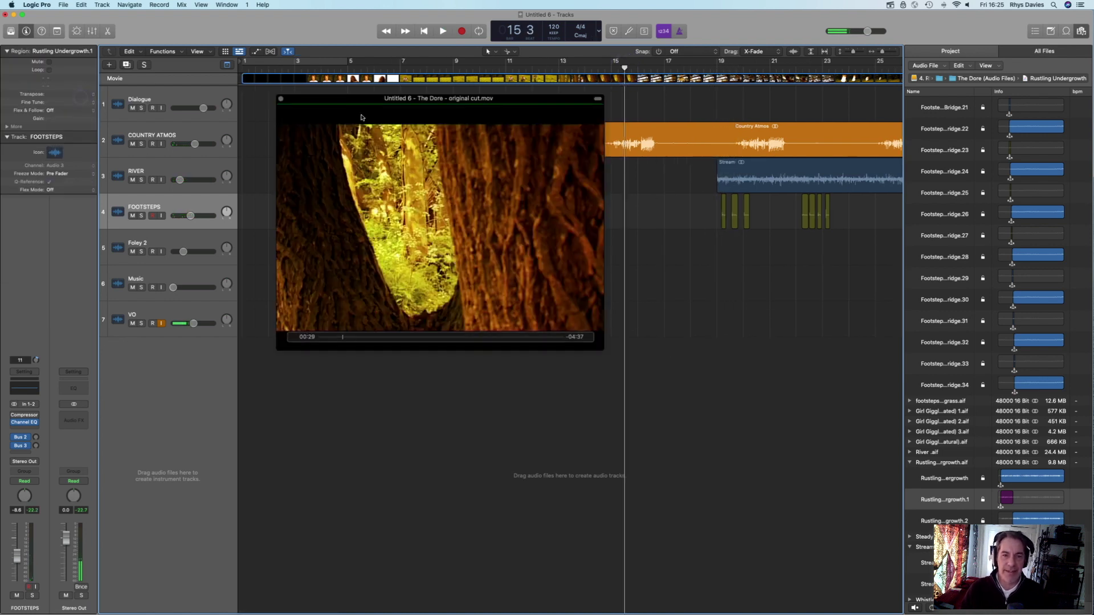
left_click_drag(353, 101, 195, 49)
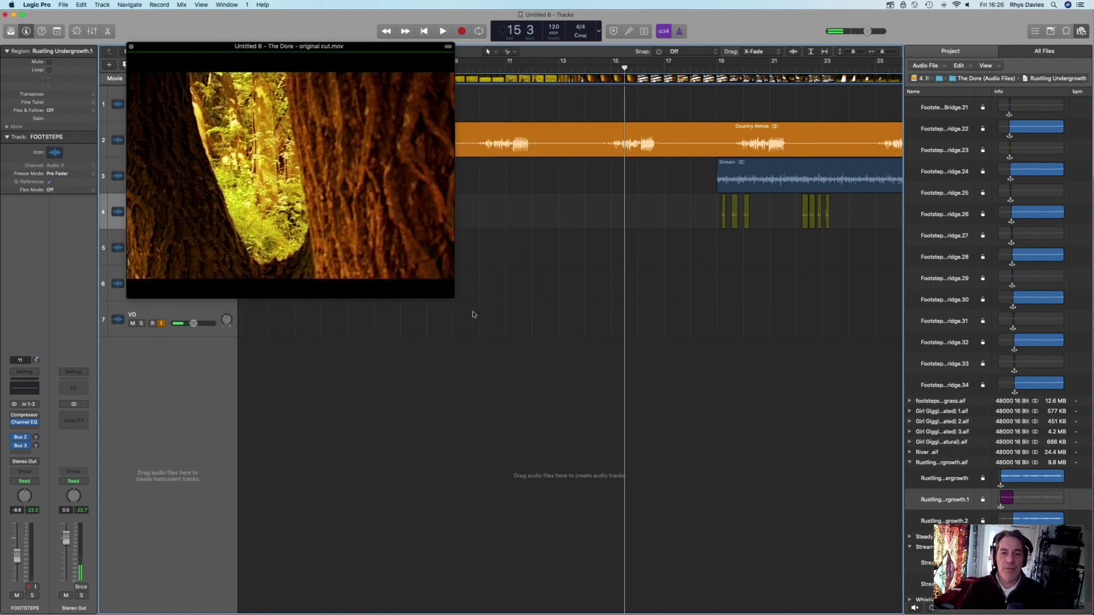
left_click_drag(453, 296, 809, 564)
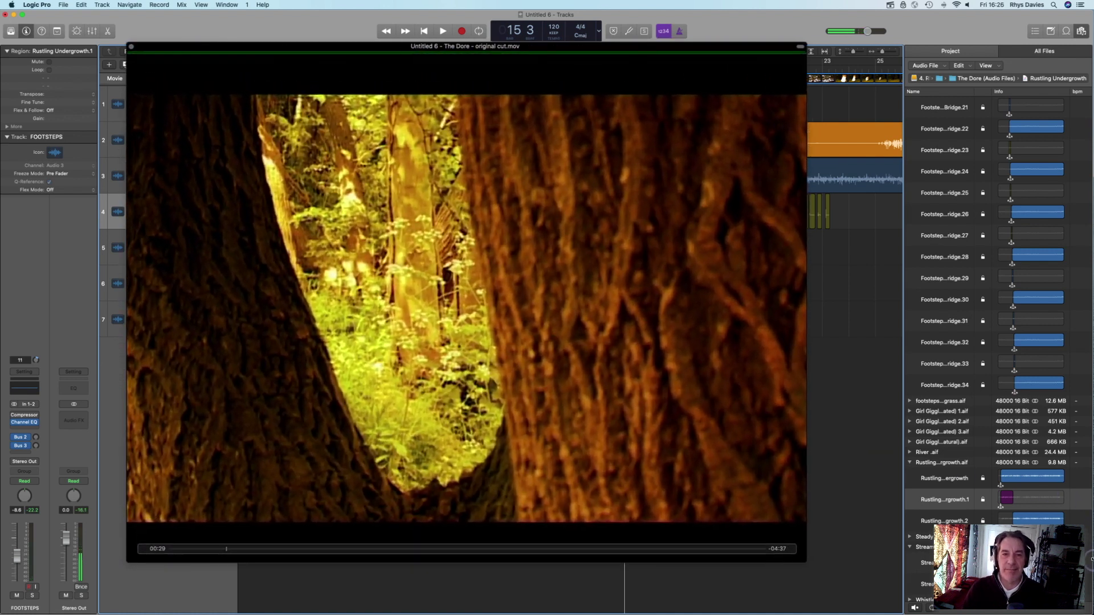
left_click_drag(372, 52, 431, 48)
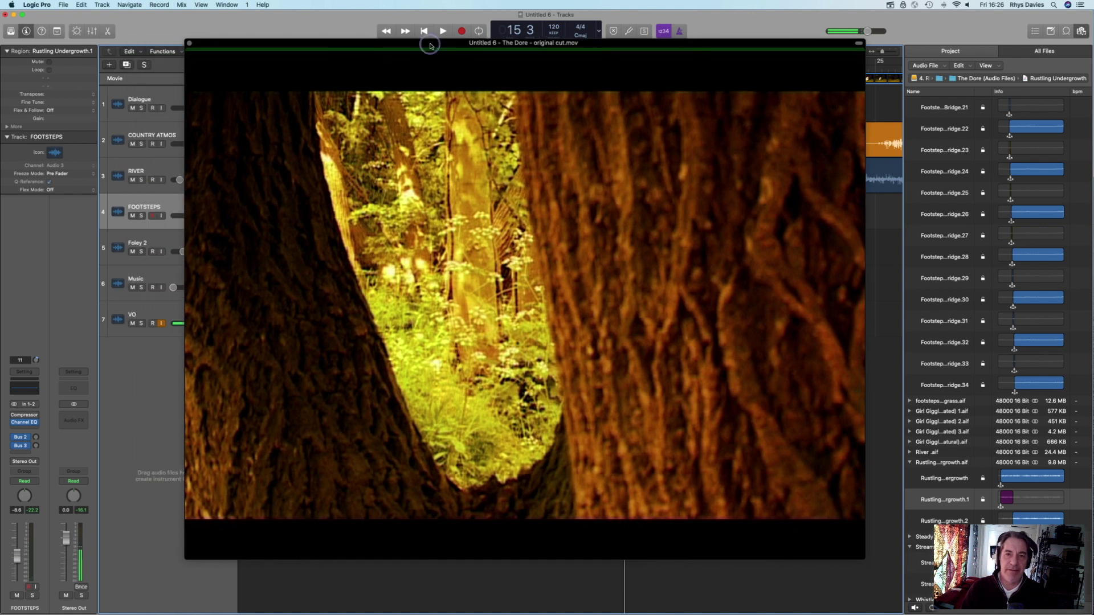
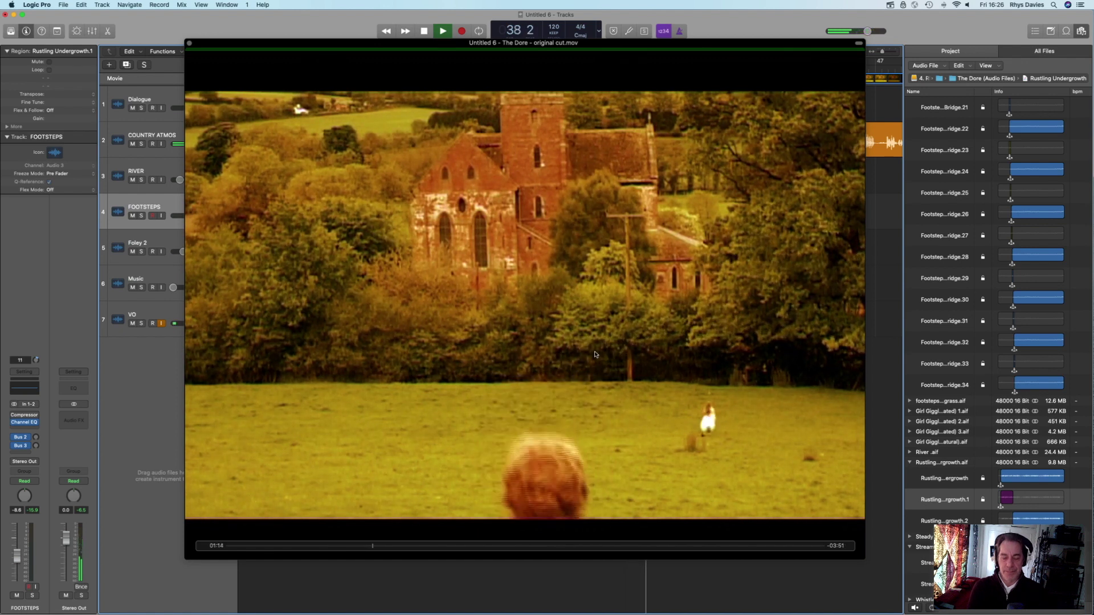
- Stop playback, close the floating movie, and duplicate the Foley 2 track settings onto a new track named Foley 3
key("space")
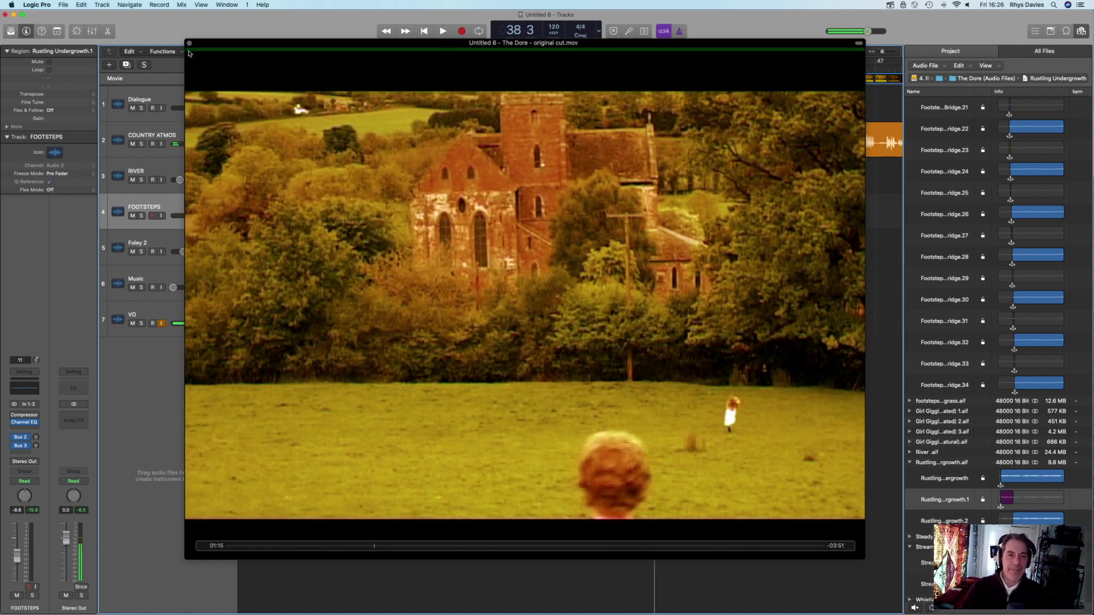
left_click(189, 43)
scroll(424, 260, "left", 10)
scroll(424, 260, "right", 8)
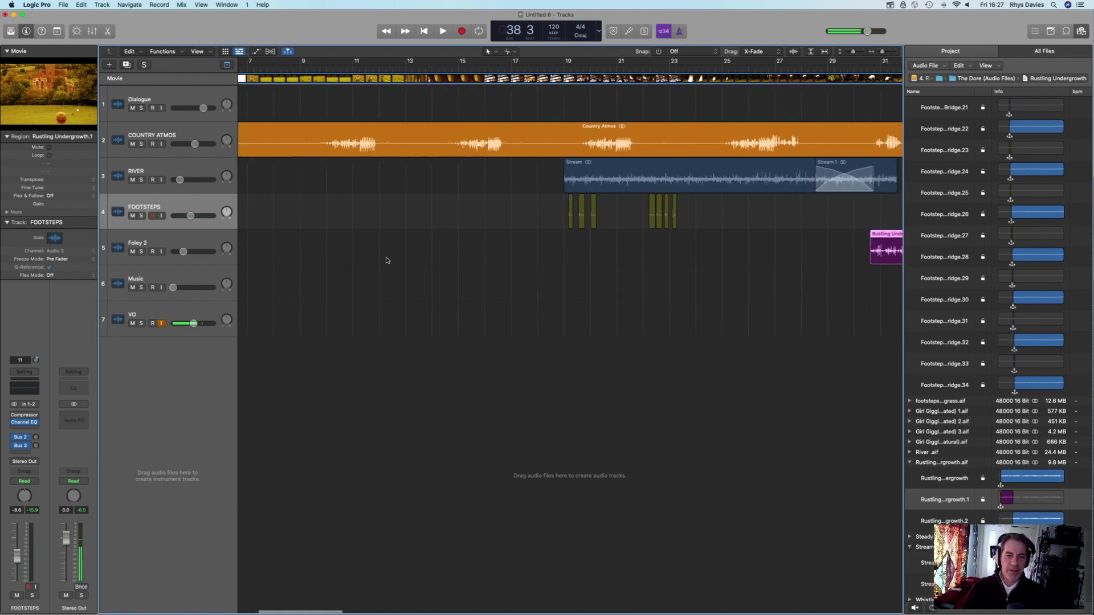
left_click(182, 239)
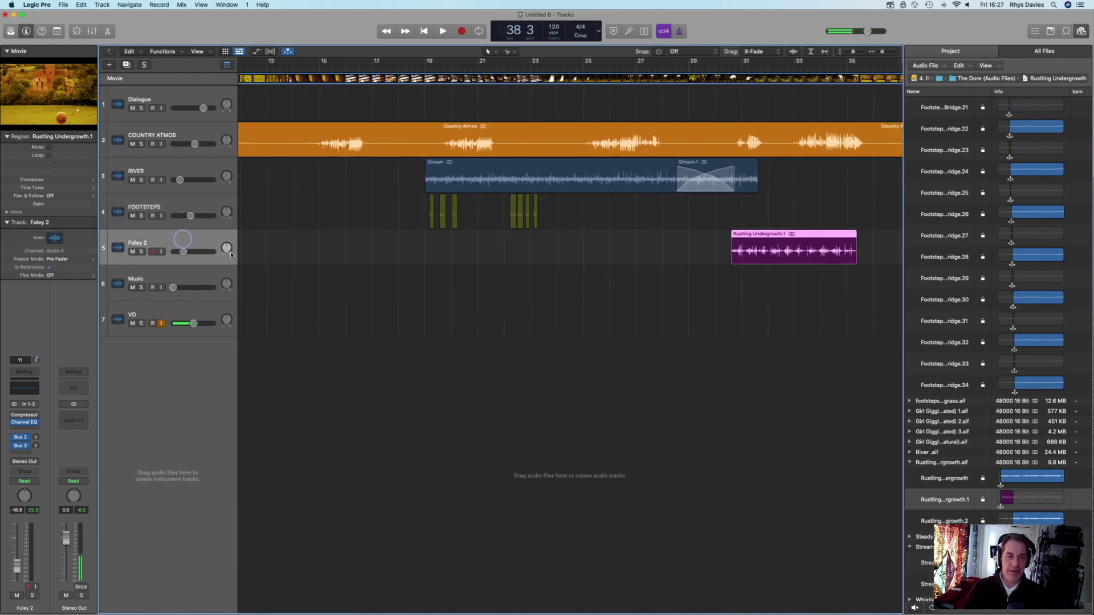
left_click(126, 65)
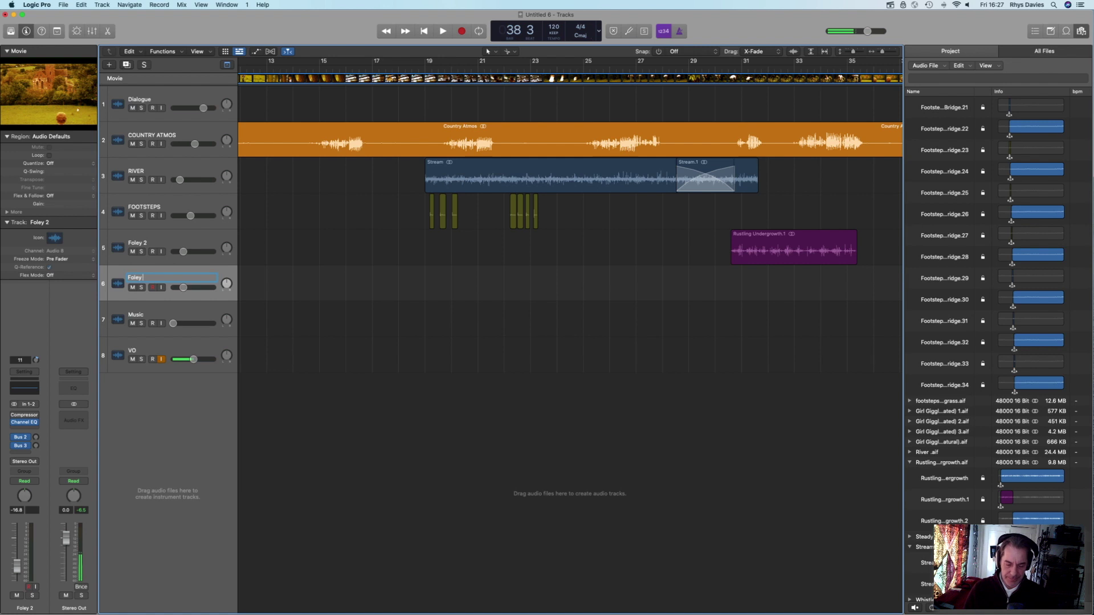
- Play the opening to bar 5 beat 2 and open a smaller floating movie placed over the lower arrangement area
scroll(296, 372, "left", 10)
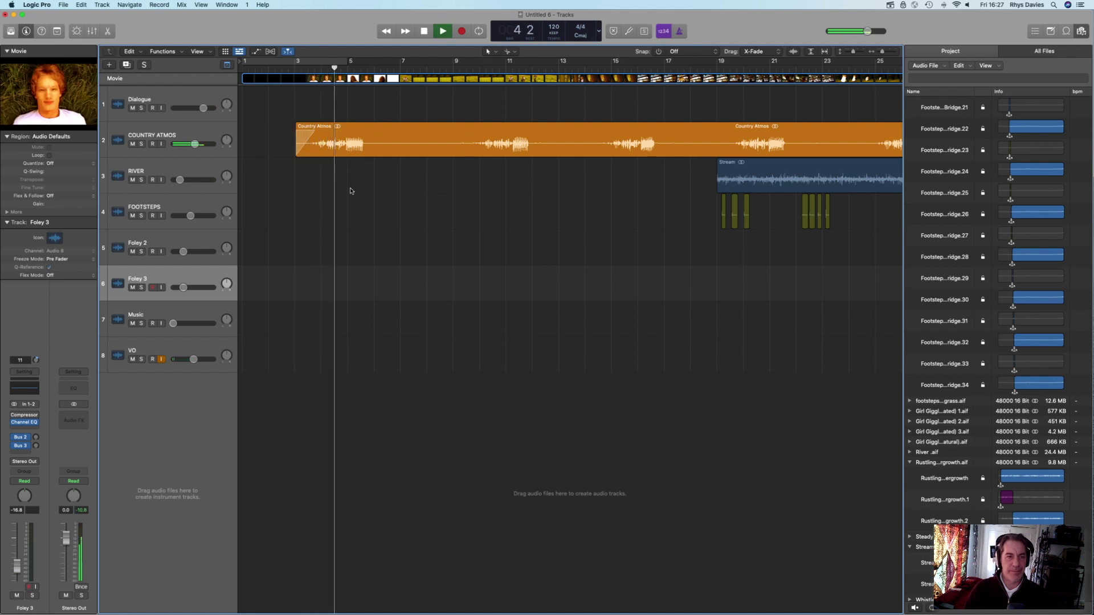
key("space")
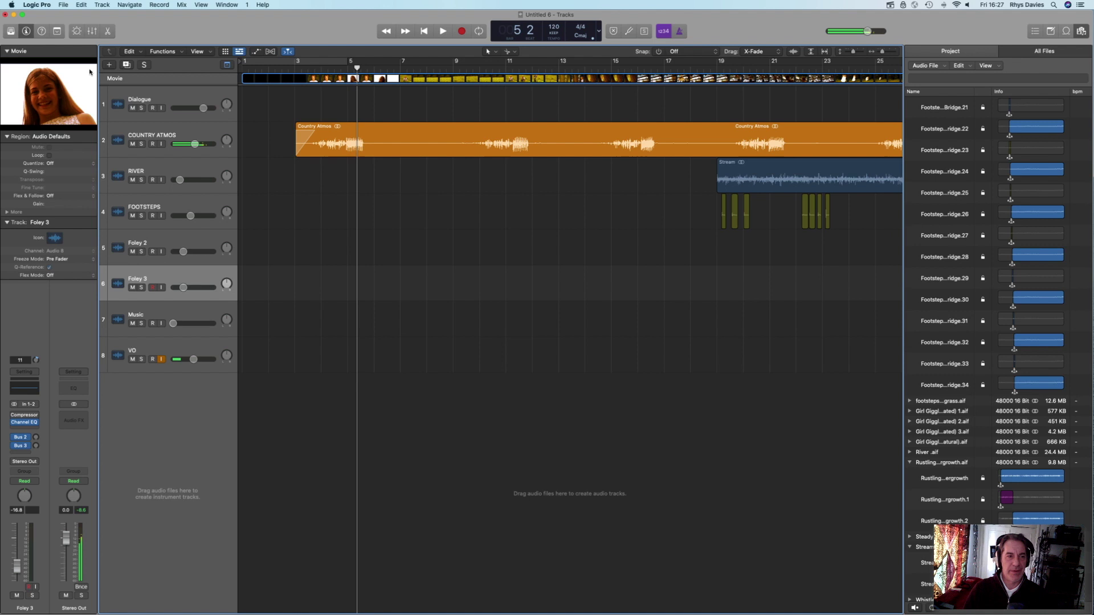
left_click(68, 79)
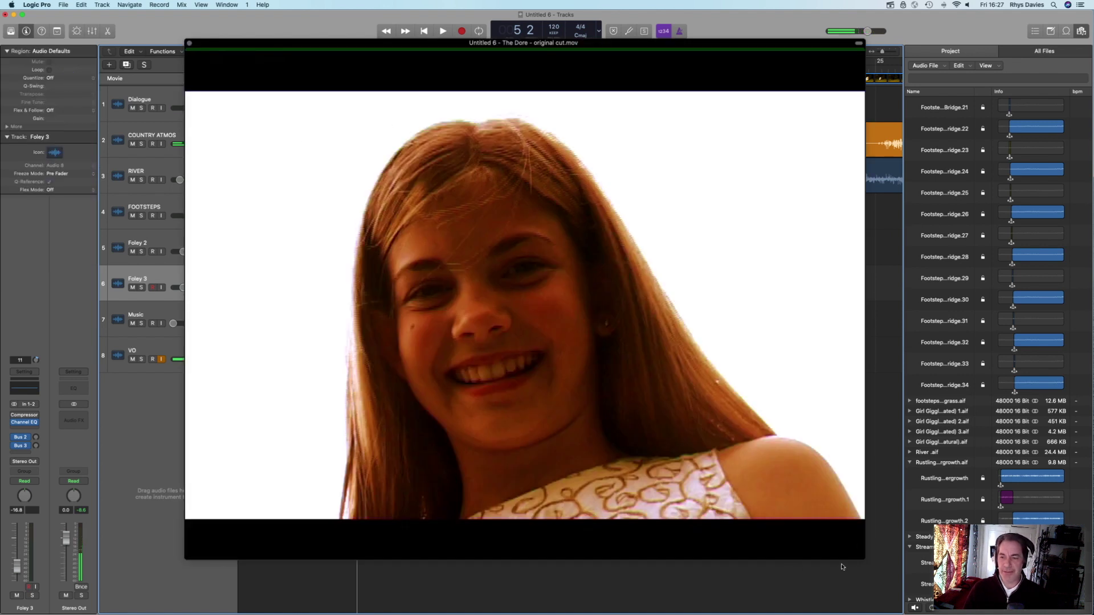
left_click_drag(862, 559, 689, 403)
left_click_drag(103, 41, 468, 289)
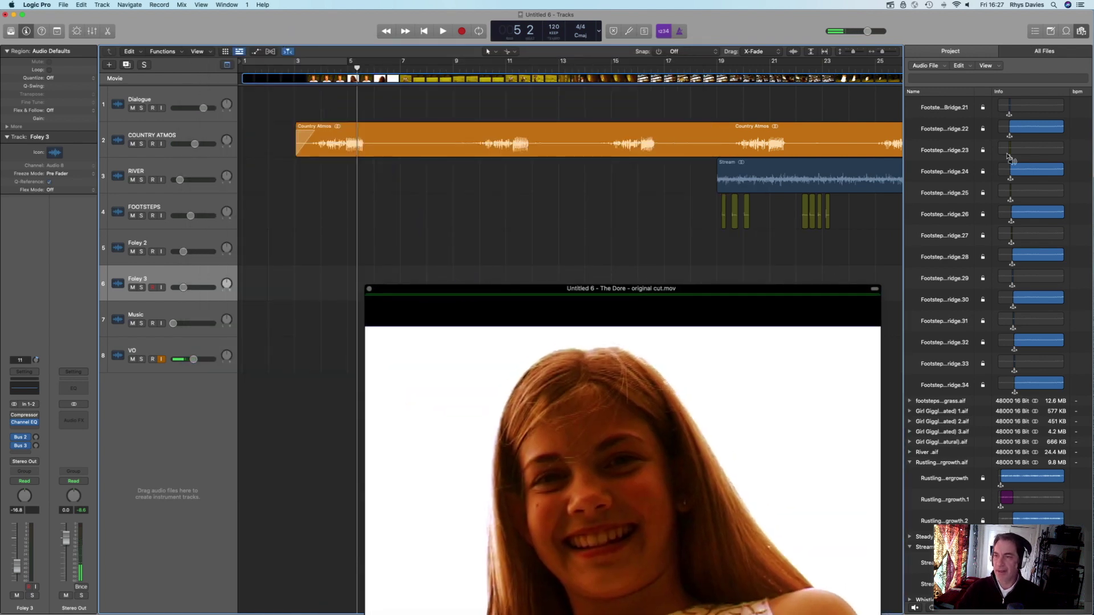
- Collapse the Footsteps on Bridge and Rustling Undergrowth entries in the project audio list
scroll(1009, 159, "up", 15)
left_click(912, 145)
left_click(909, 144)
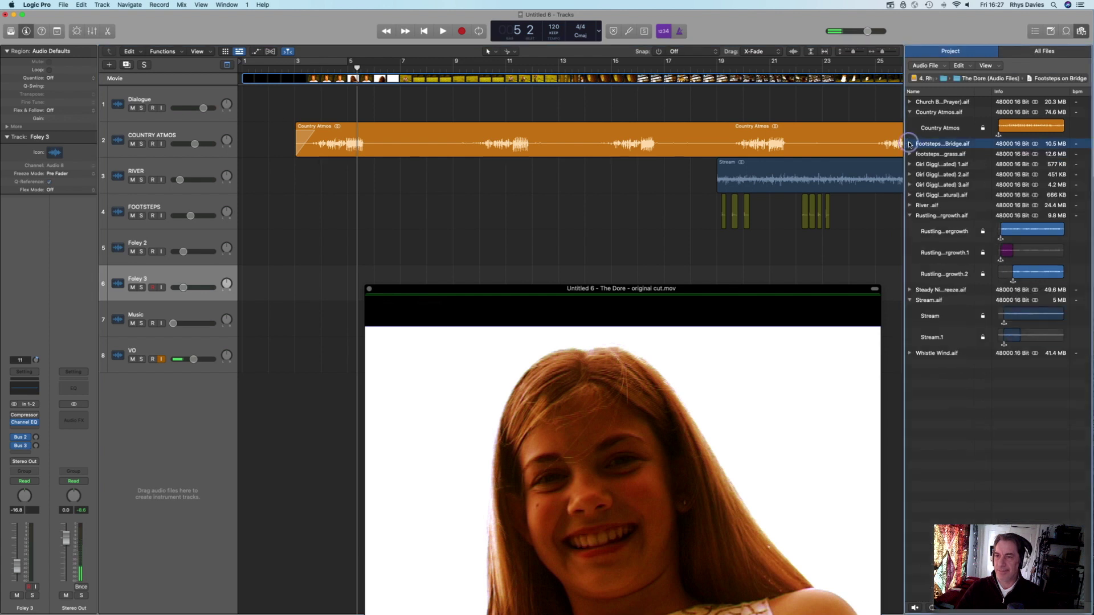
left_click(910, 216)
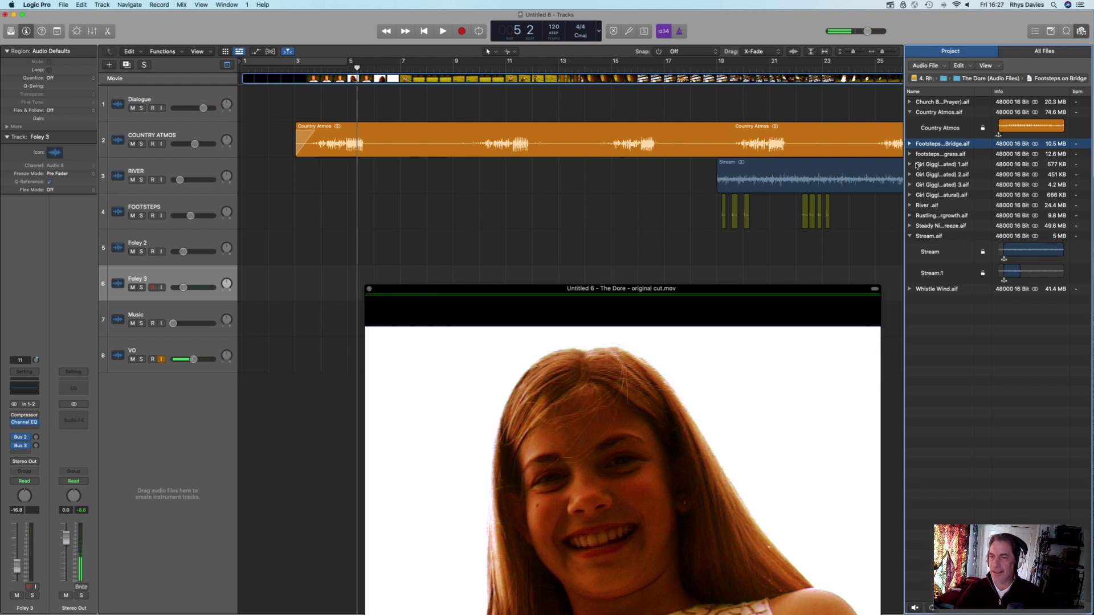
- Place Girl Giggle 1 (natural) on the Foley 3 track at about bar 5 and move the floating movie clear of it
left_click(925, 195)
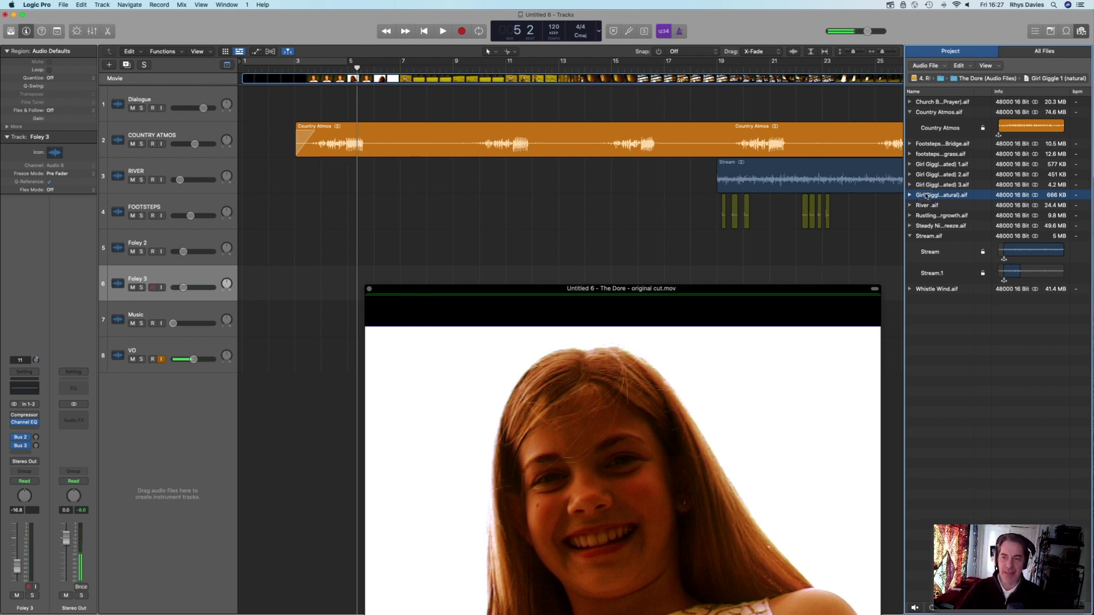
left_click_drag(780, 286, 791, 353)
left_click_drag(933, 197, 357, 294)
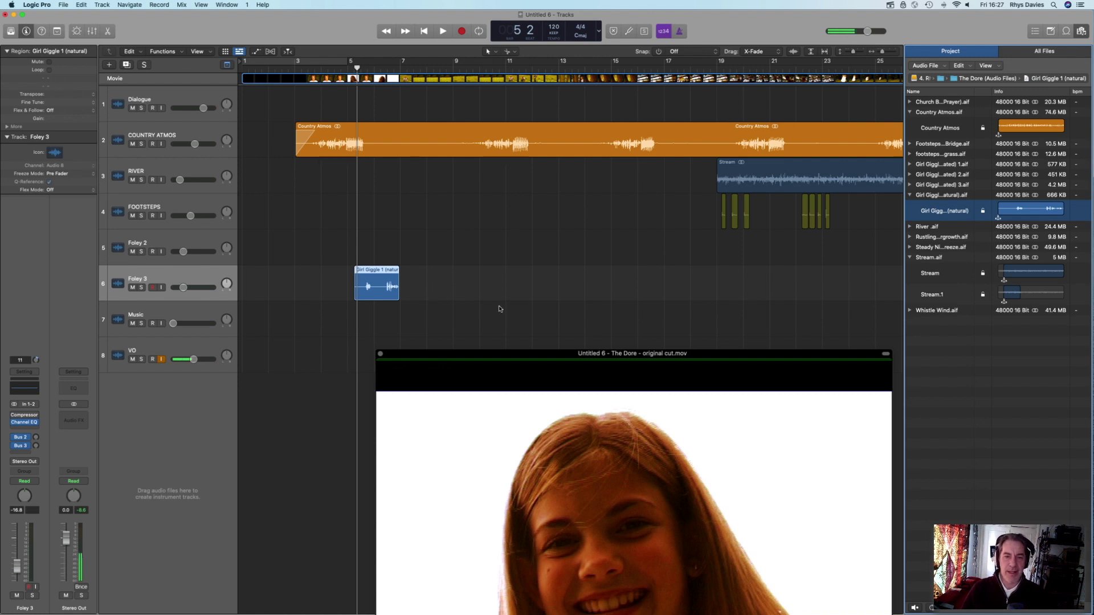
left_click_drag(521, 353, 726, 193)
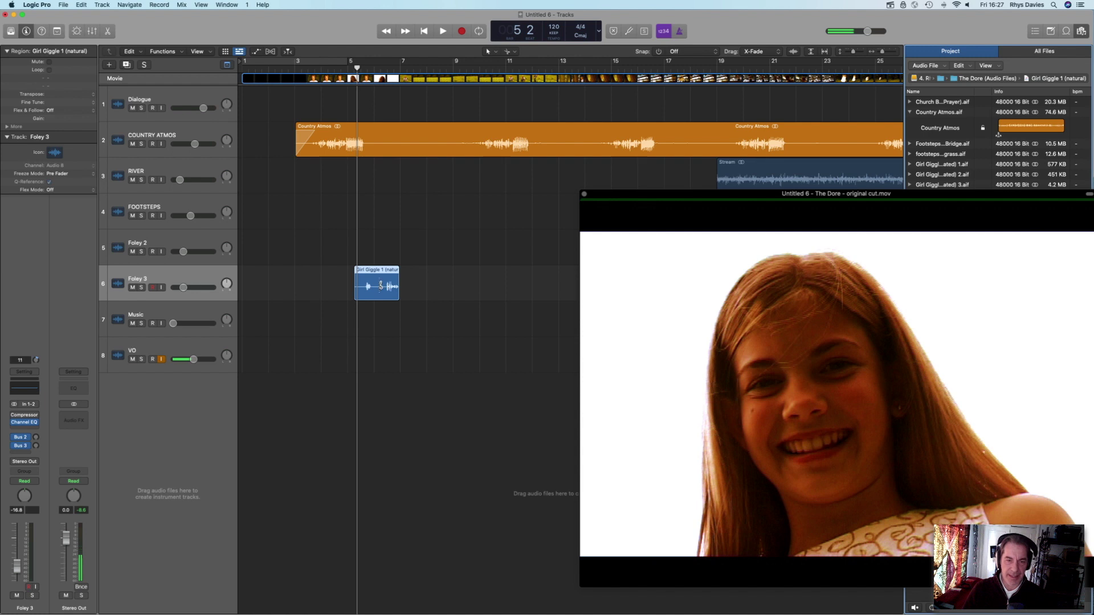
- Split the giggle region between its two laughs, spread the halves to about bars 4 and 6, and raise Foley 3 to about -6.6 dB
left_click(378, 286)
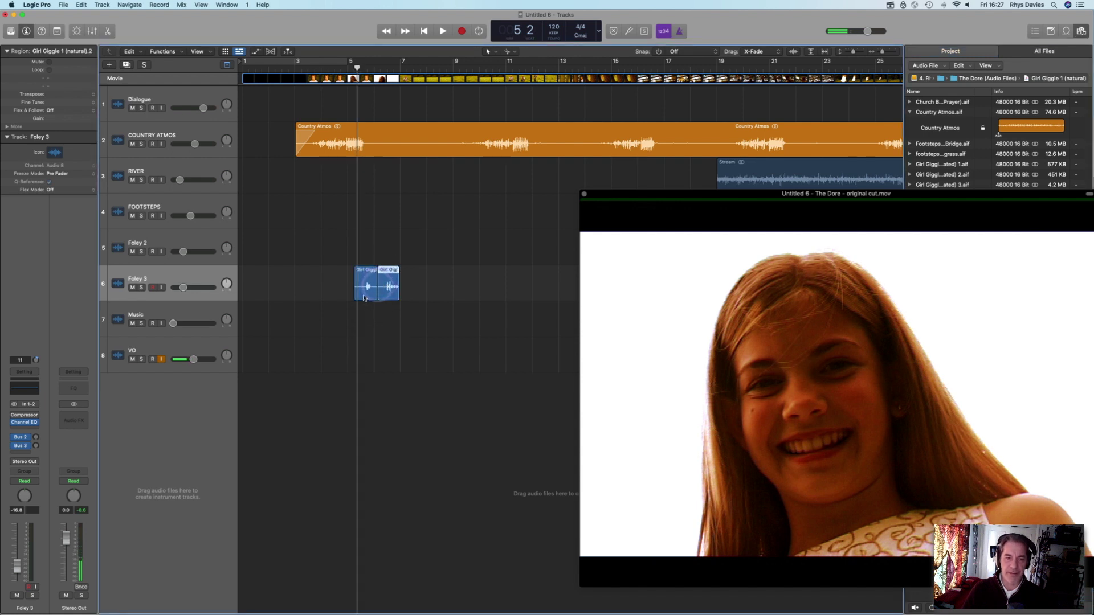
left_click_drag(362, 294, 395, 295)
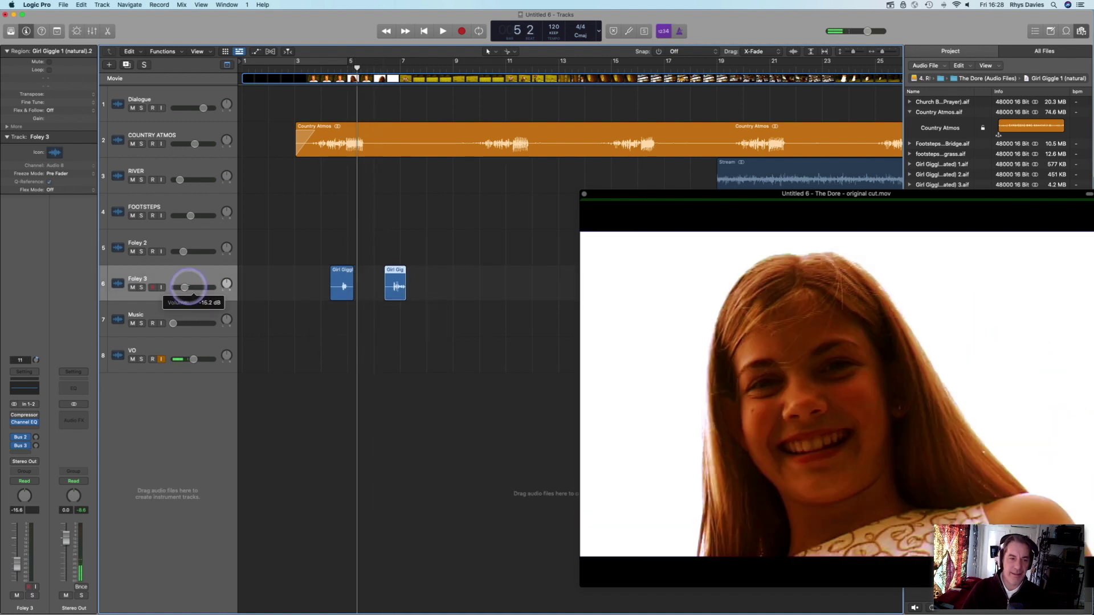
double_click(299, 70)
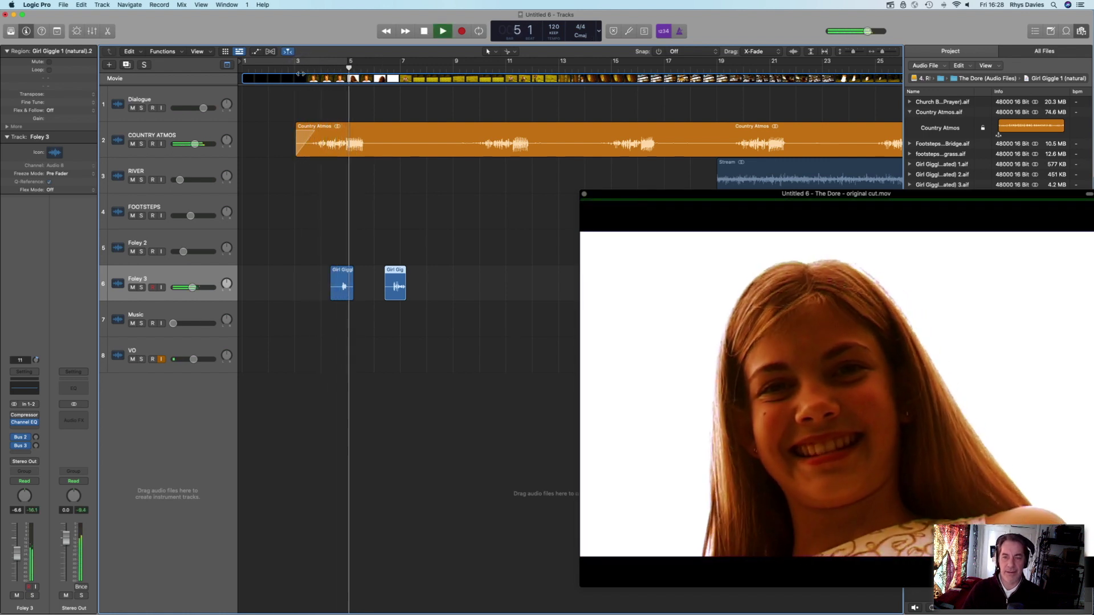
key("space")
- Trim both giggle regions tightly around their laughs and start the first at about bar 4, checking them during playback from bar 3
left_click_drag(331, 293, 328, 293)
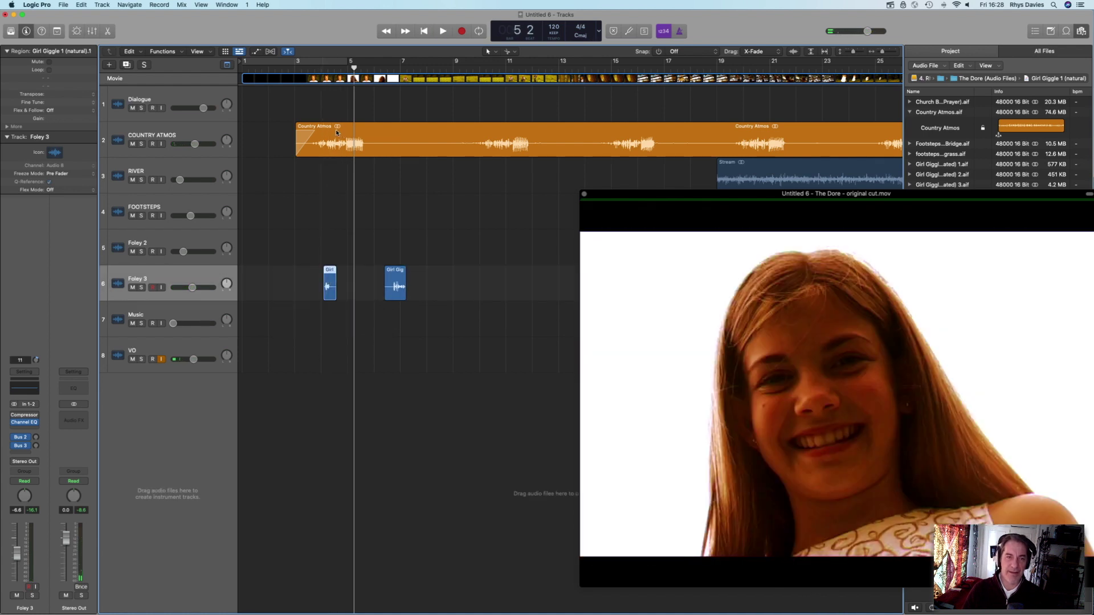
left_click(294, 66)
key("space")
left_click(389, 293)
left_click_drag(390, 295, 394, 295)
left_click_drag(396, 296, 393, 296)
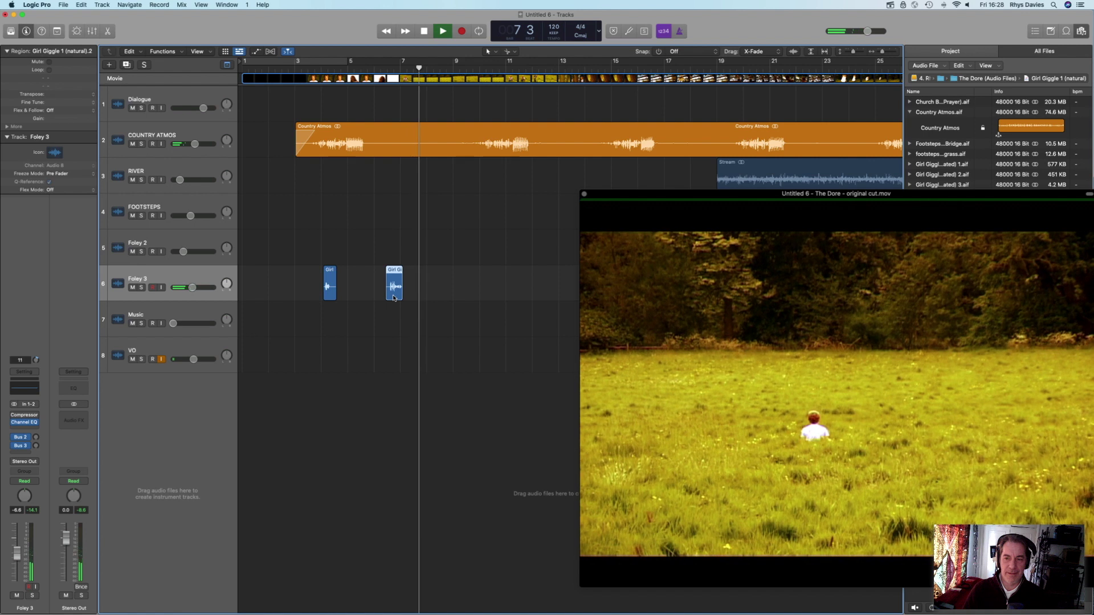
- Play back from about bar 3 and move the giggle regions to start at about bar 5 beat 3 and bar 6 beat 3
key("space")
left_click(308, 68)
key("space")
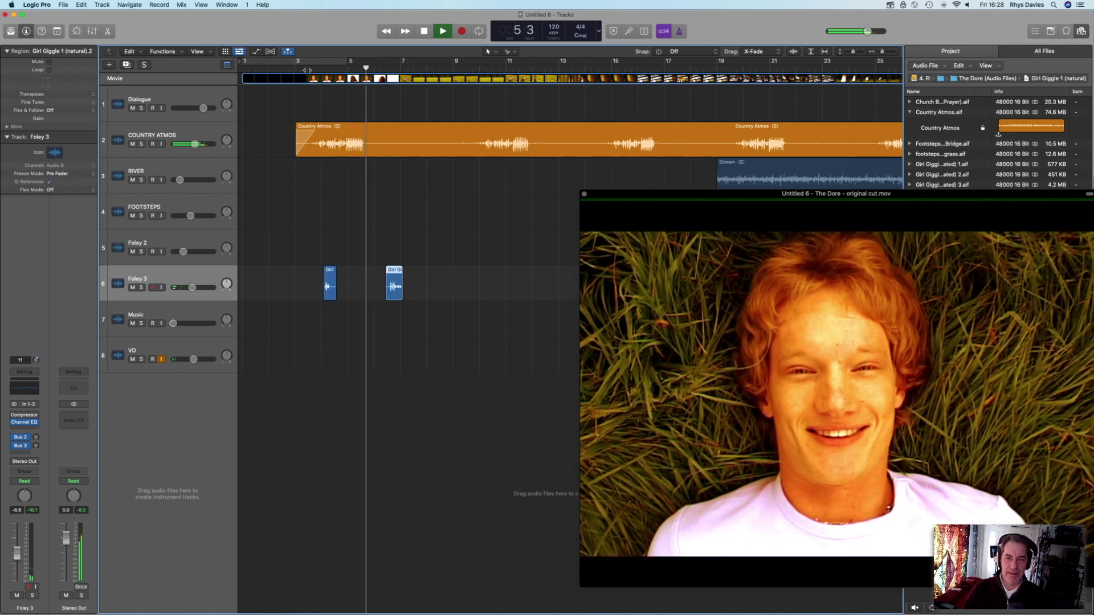
key("space")
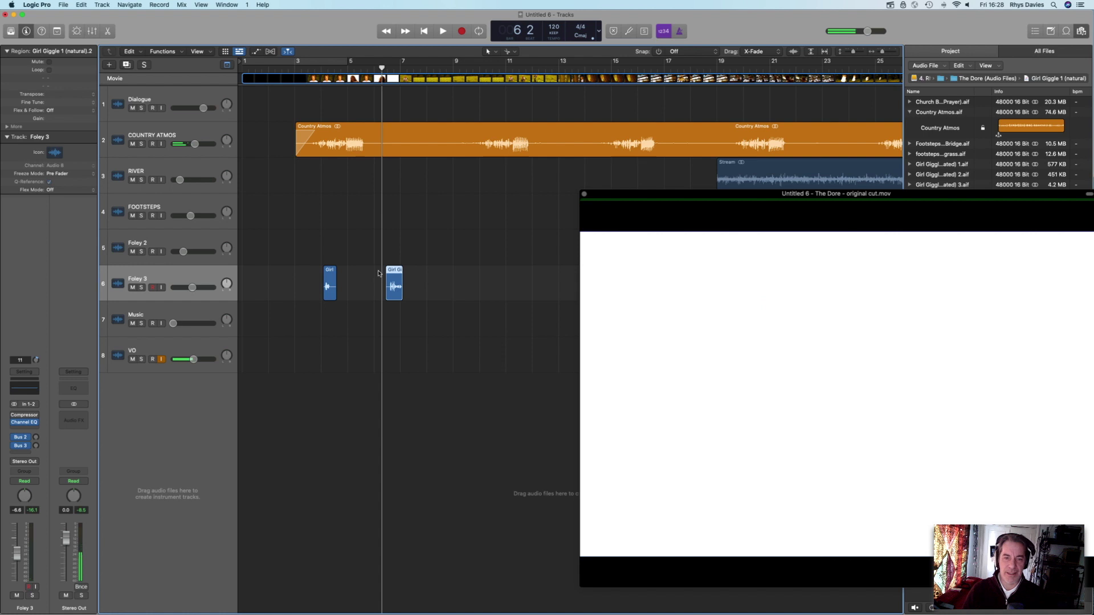
left_click_drag(329, 285, 401, 287)
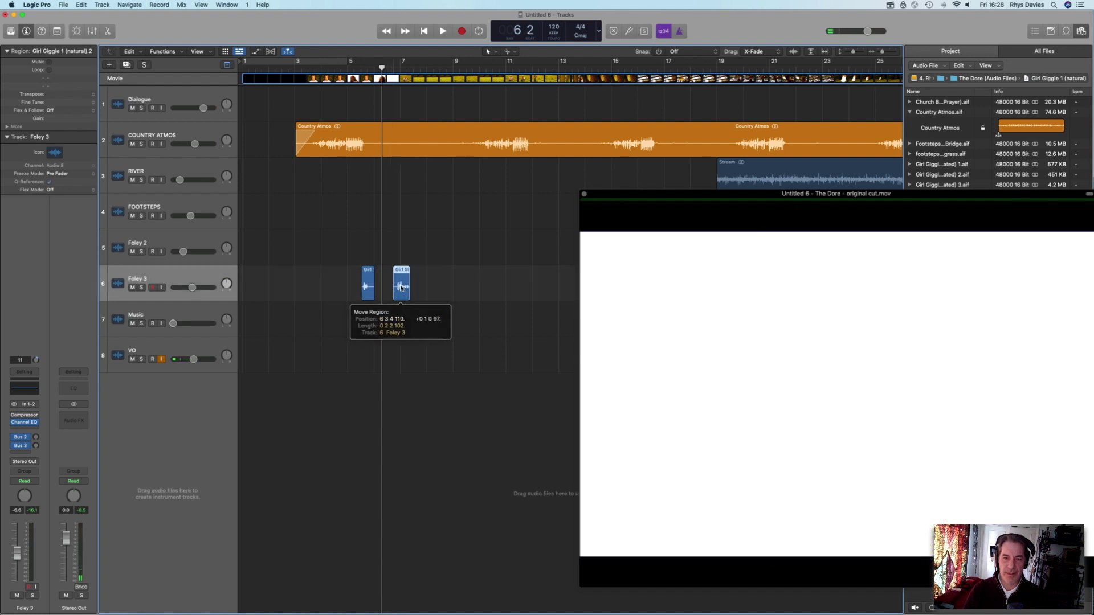
- Play the giggles back, nudge the second one slightly earlier, and lower the Foley 3 volume to about -10.4 dB
double_click(320, 66)
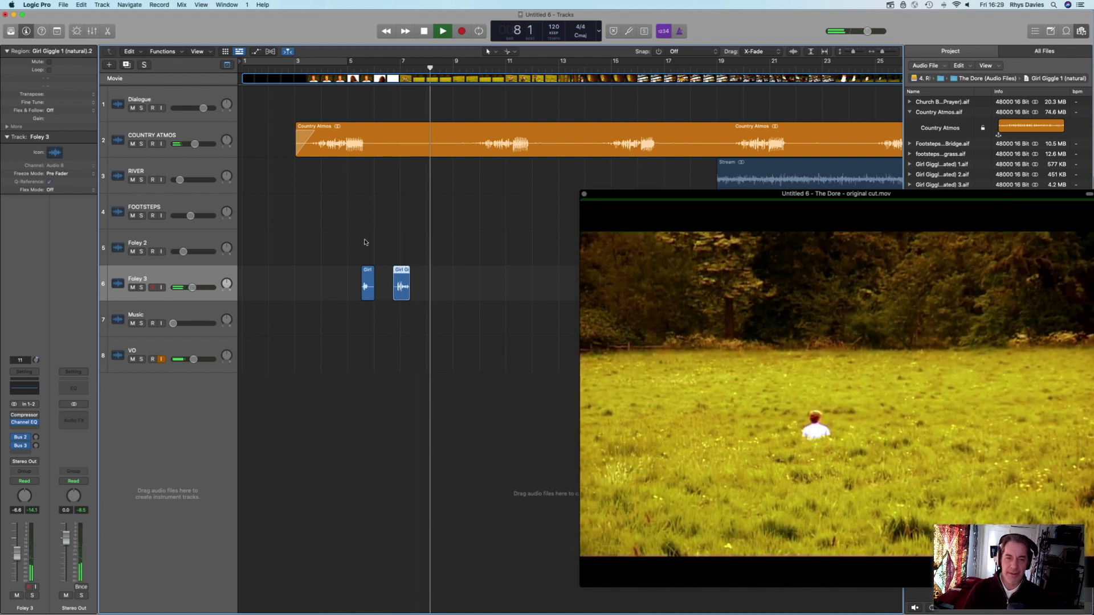
left_click_drag(400, 296, 398, 297)
double_click(357, 68)
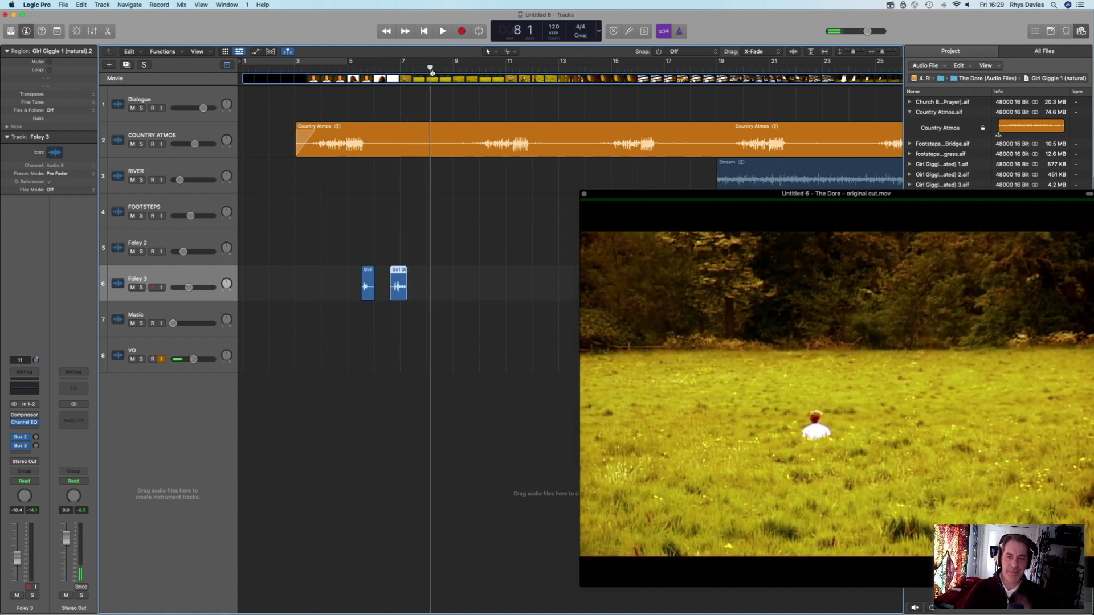
- Move the floating movie away from the project audio list and close its window
left_click_drag(637, 193, 346, 234)
left_click_drag(386, 217, 214, 76)
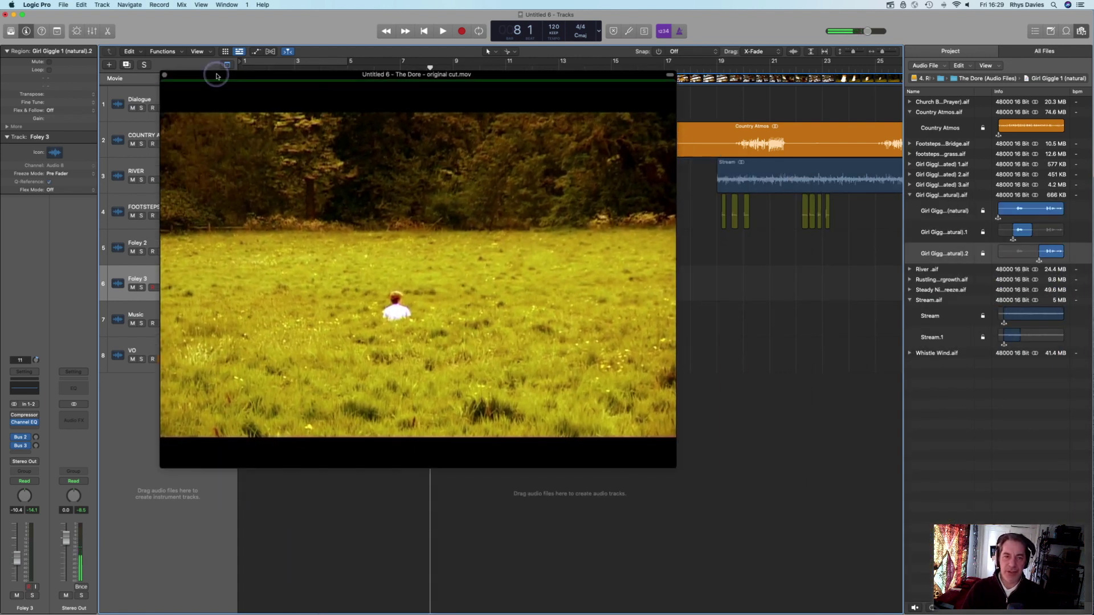
left_click(165, 77)
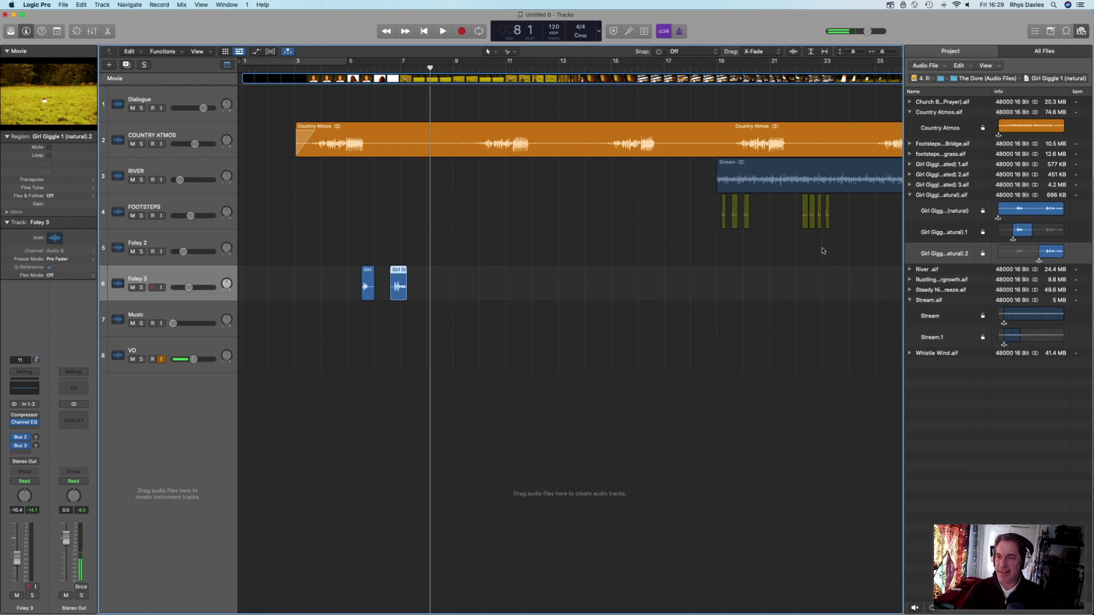
- Duplicate the RIVER track settings onto a new track below it and name the new track Church Bell
scroll(758, 256, "right", 10)
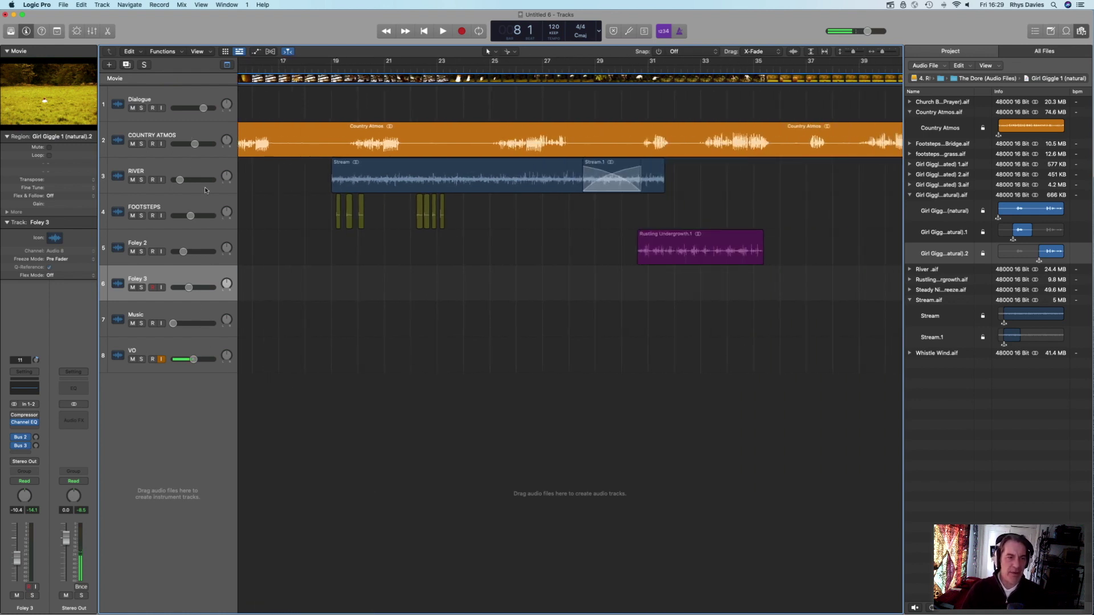
left_click(194, 167)
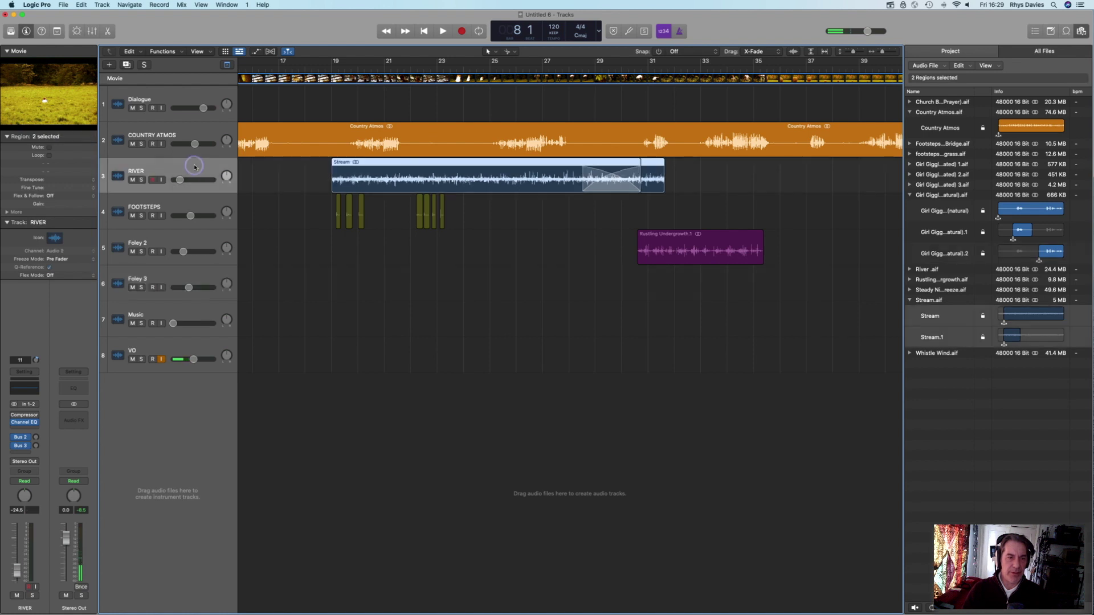
left_click(127, 64)
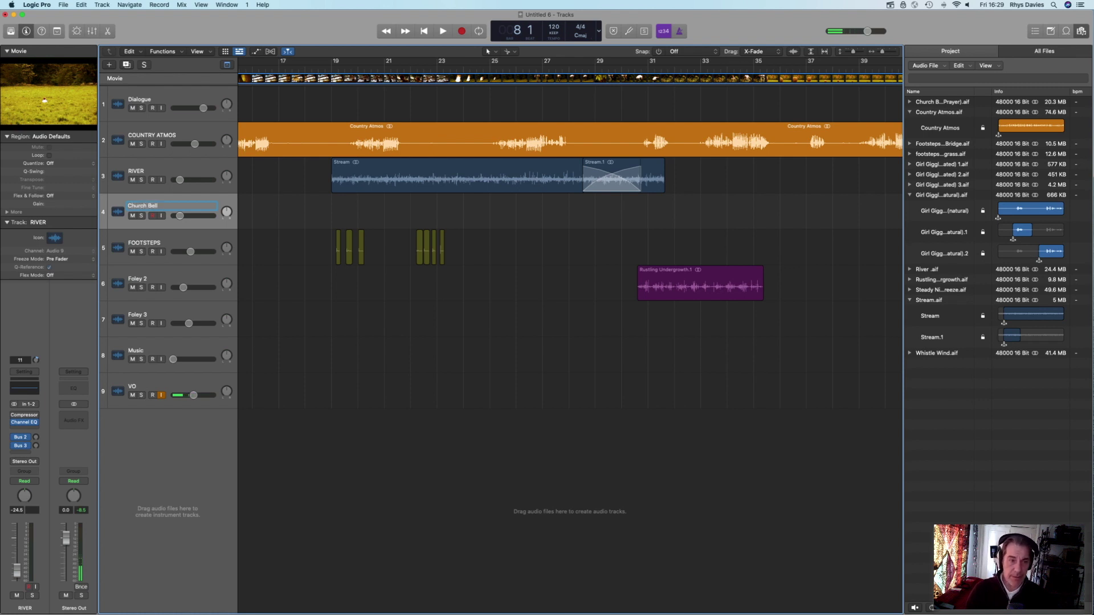
- Play from bar 19 beat 3 to find the cue, and place Church Bell Chimes (Call to Prayer) on the Church Bell track at bar 20 beat 2
left_click(947, 103)
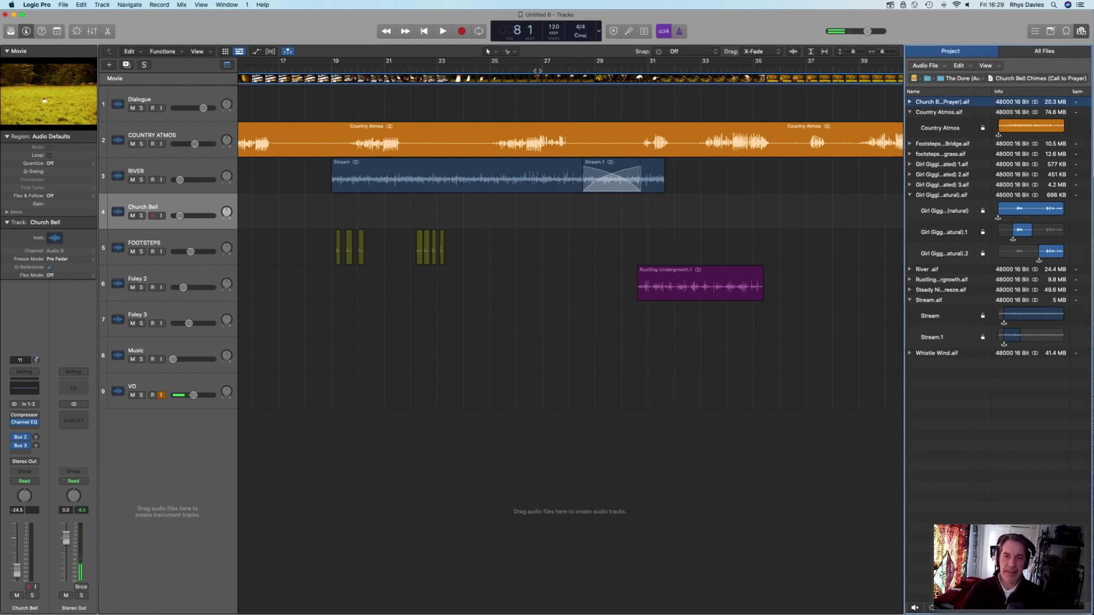
left_click(347, 67)
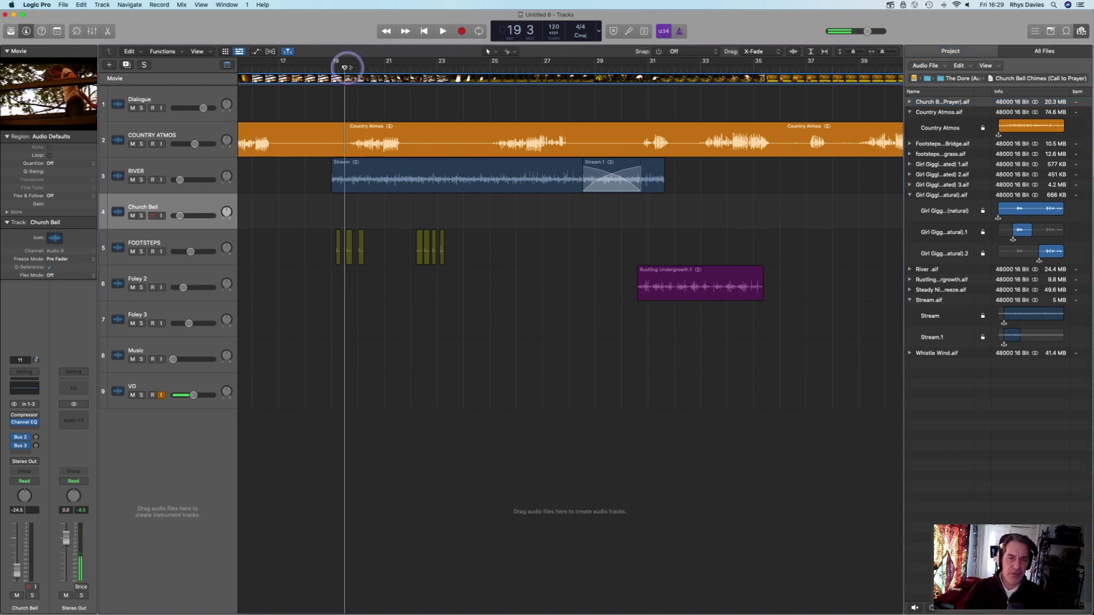
key("space")
key("space")
left_click_drag(937, 102, 392, 215)
left_click_drag(442, 243, 438, 241)
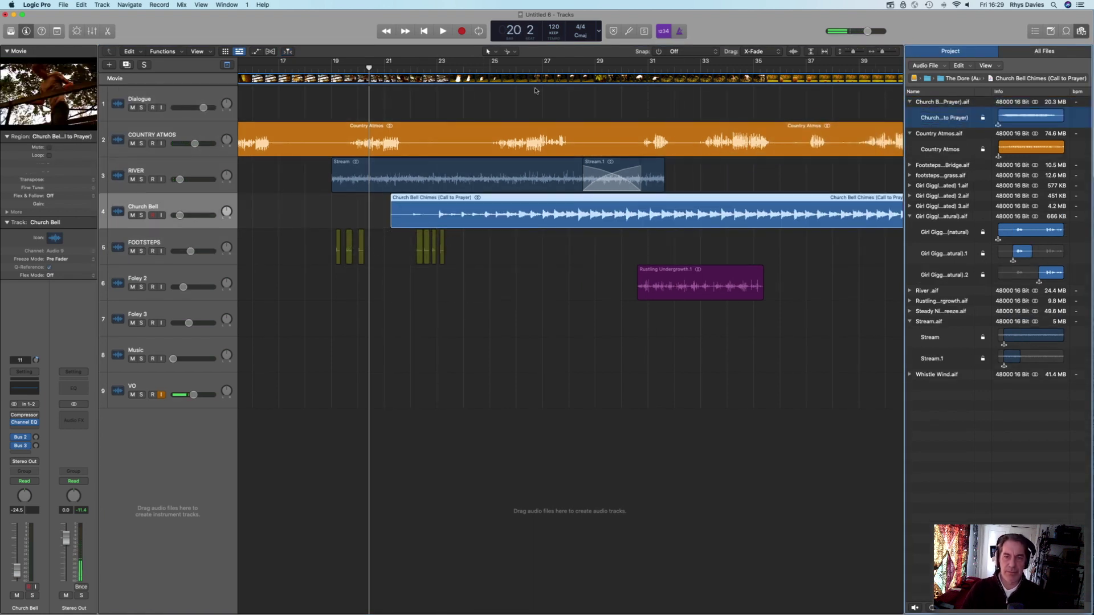
mouse_move(393, 217)
left_mouse_down()
mouse_move(454, 217)
mouse_move(398, 222)
left_mouse_up()
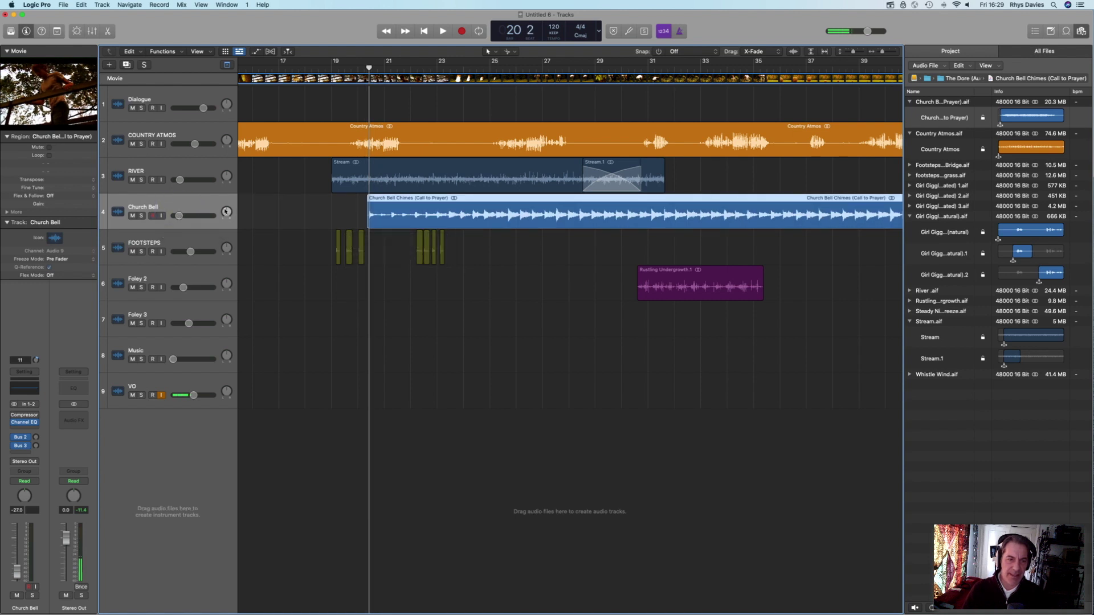
- Pan the Church Bell track left to -37 and lower its volume to about -30.0 dB while playing back from about bar 19
left_click_drag(222, 226, 222, 227)
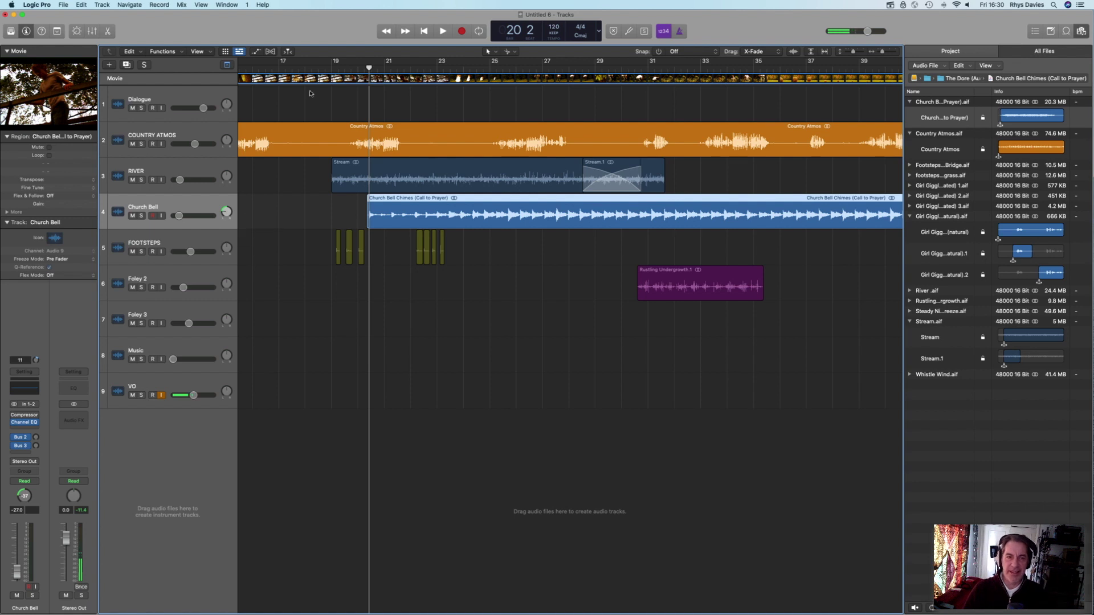
scroll(311, 93, "right", 1)
left_click(329, 69)
key("space")
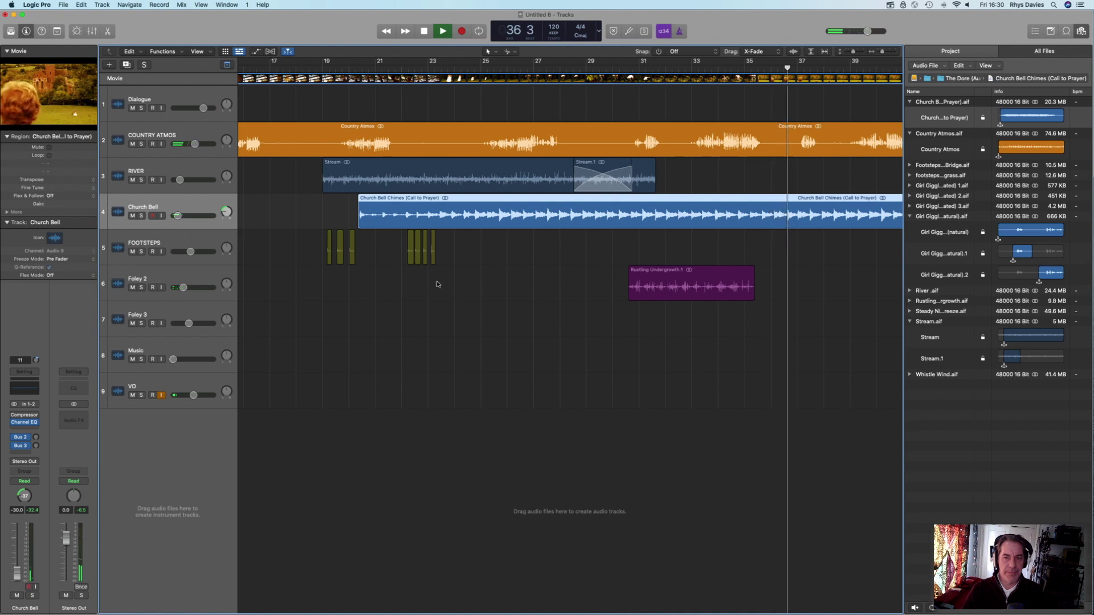
- Trim the quiet opening chimes off the Church Bell region so it starts around bar 20 beat 2, and play it from just before
key("space")
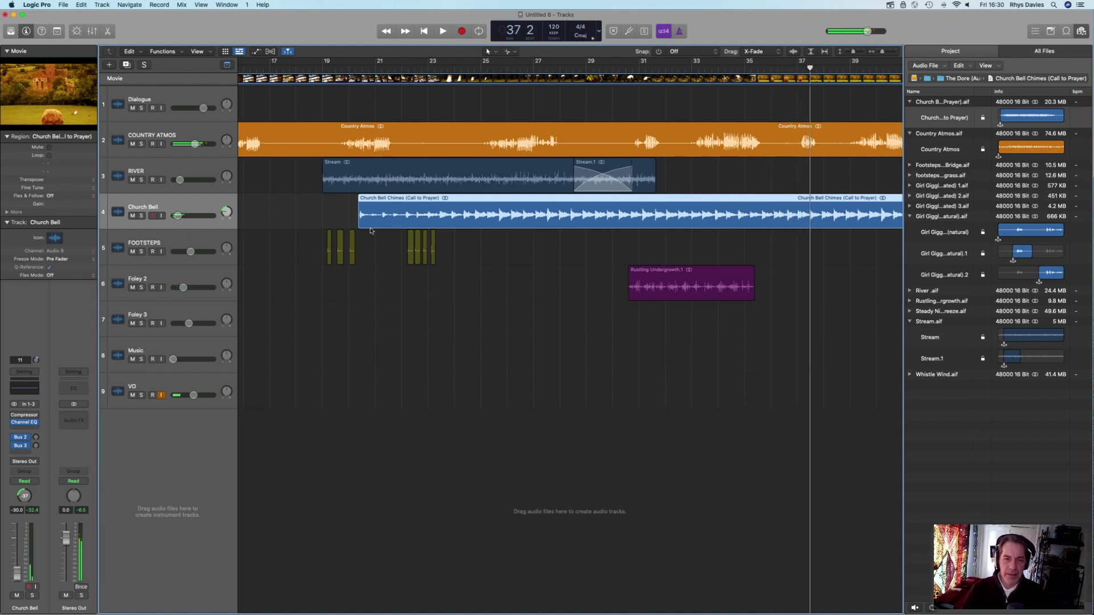
left_click_drag(360, 222, 389, 218)
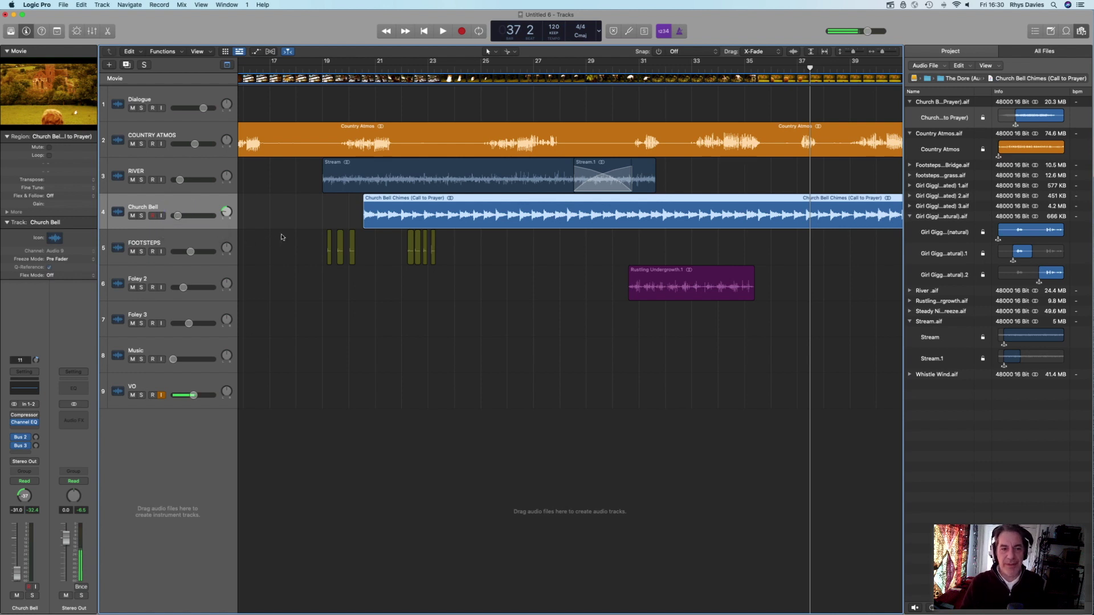
left_click(357, 69)
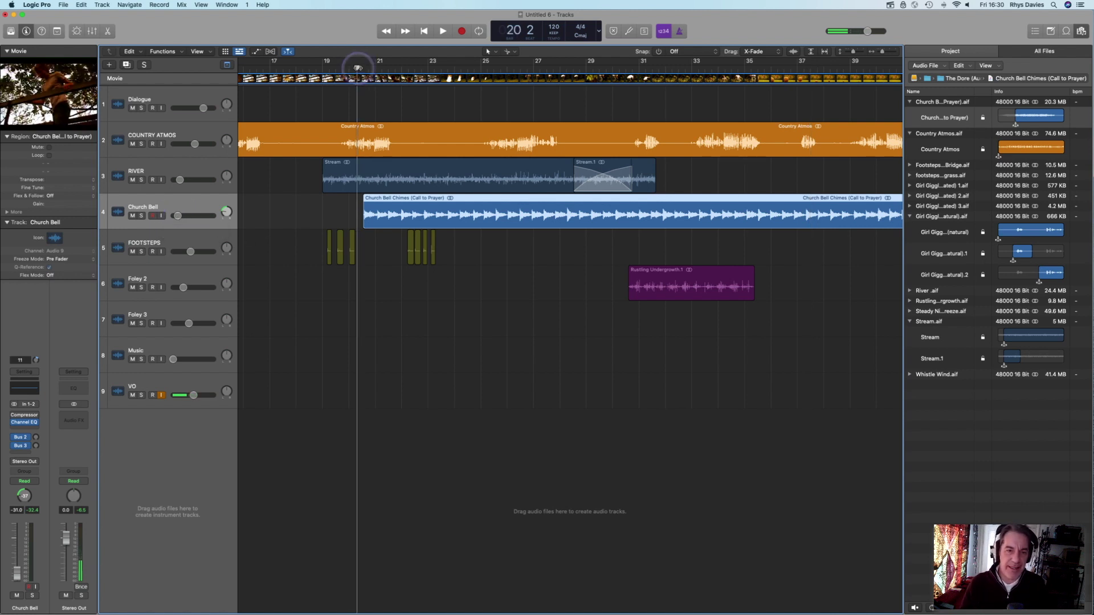
key("space")
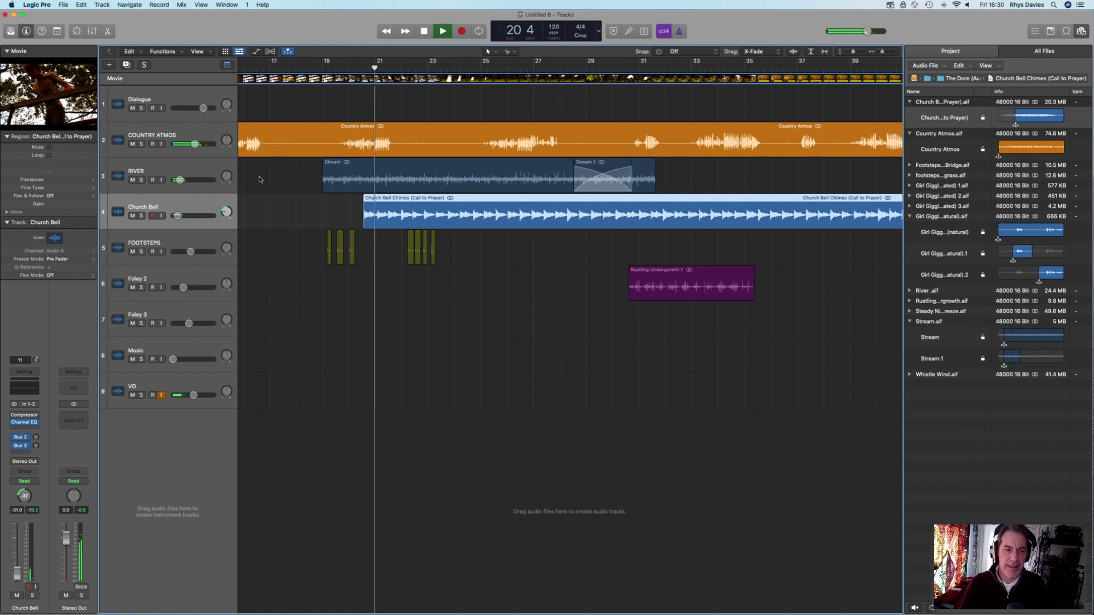
- Raise the Church Bell track's volume gradually to -16.8 dB and bring its pan to -10 during playback
left_click(178, 216)
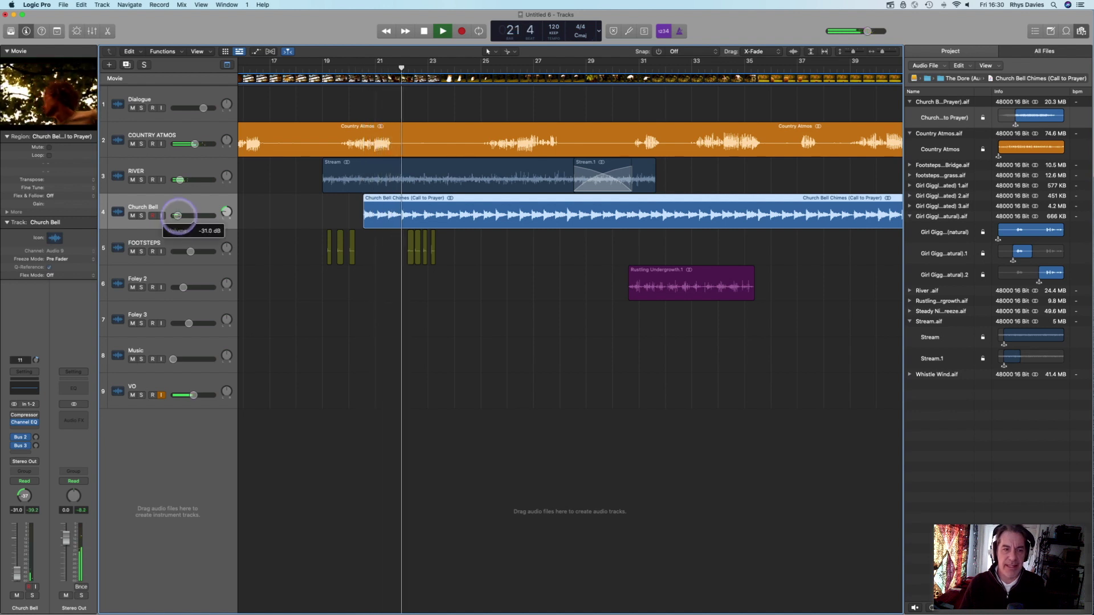
left_click_drag(178, 216, 179, 216)
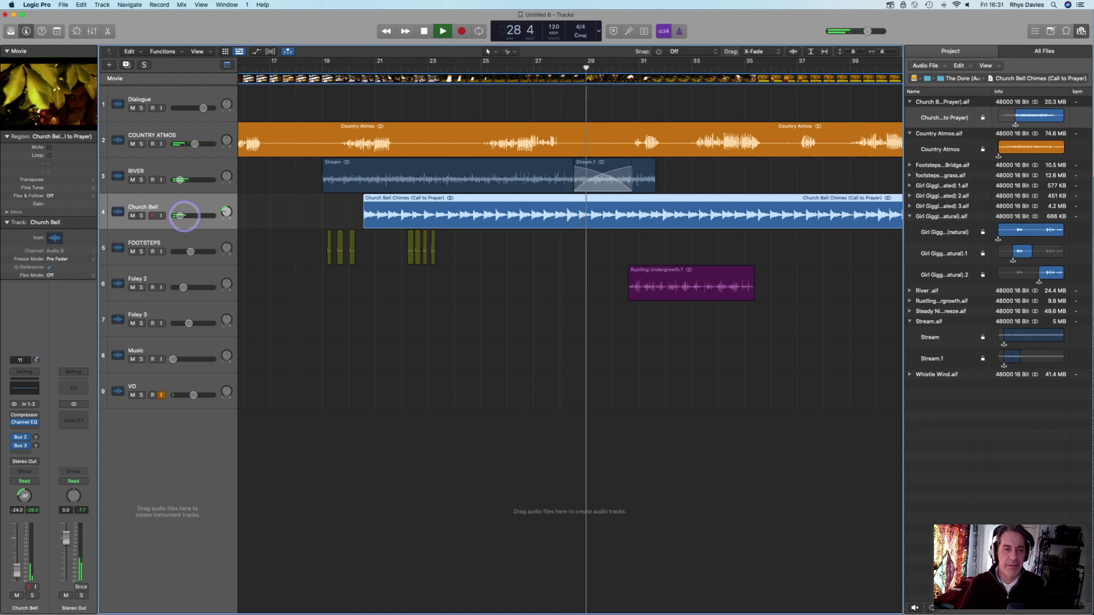
left_click_drag(183, 216, 226, 197)
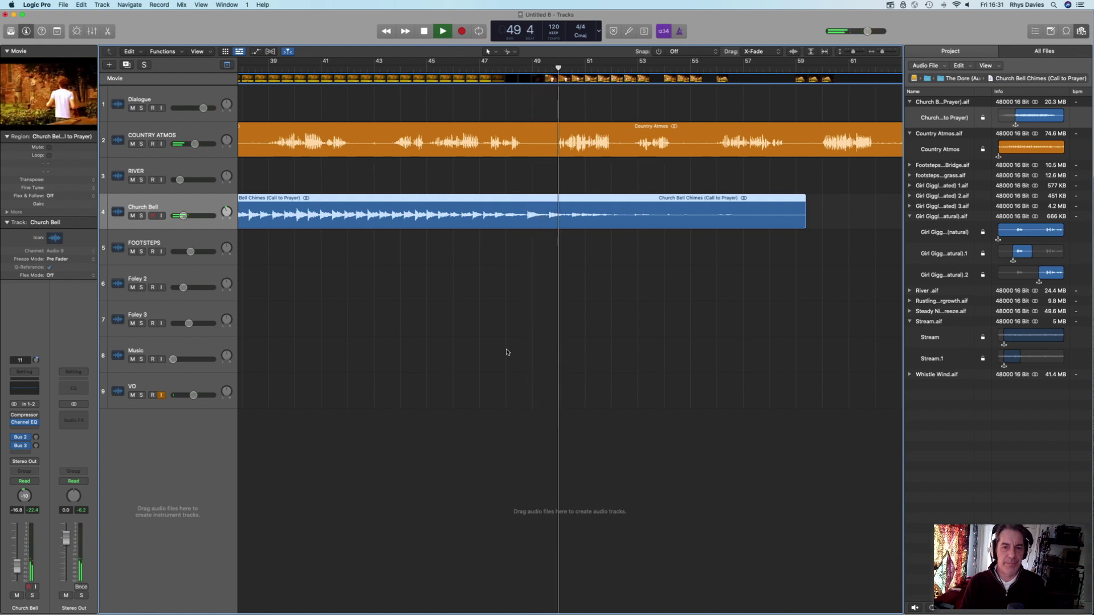
key("space")
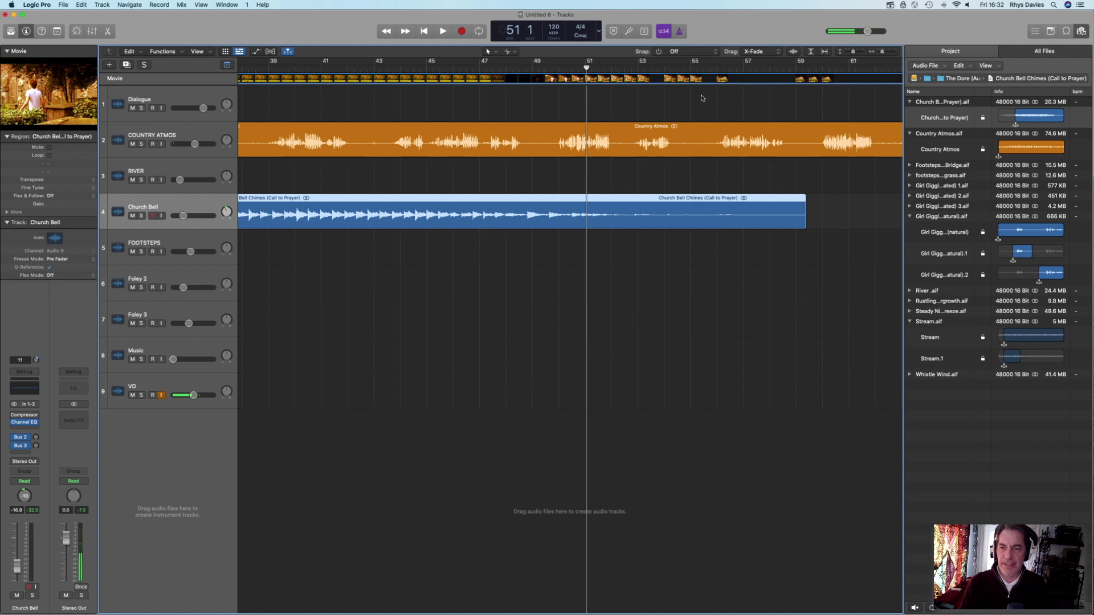
- Play the end of the church bell around bar 56 and split the region just before its final chime
left_click(722, 72)
key("space")
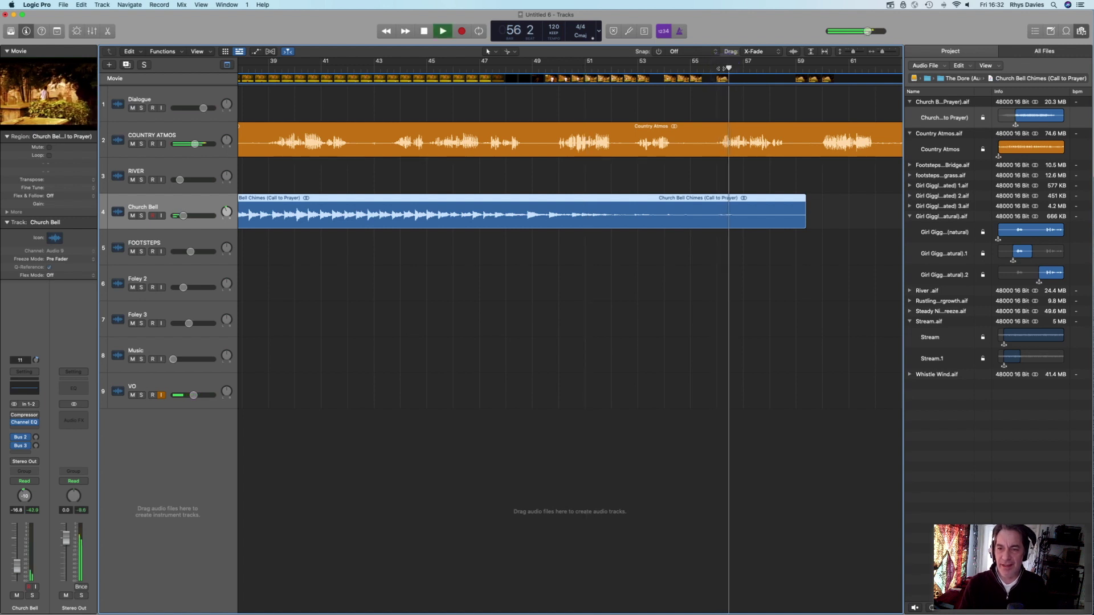
key("space")
left_click(716, 221)
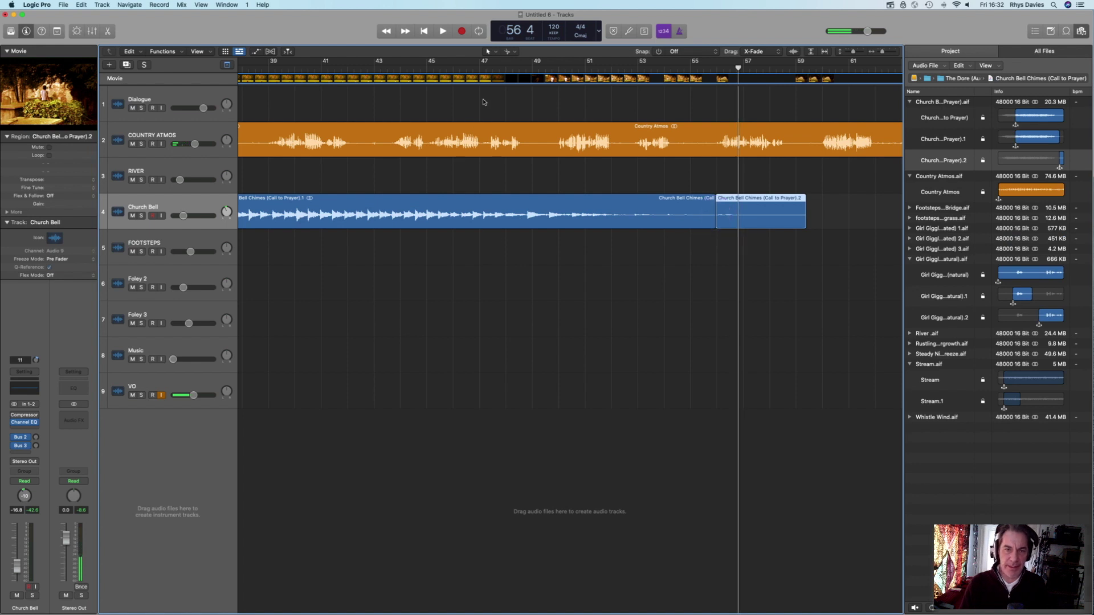
- Split the church bell region at bar 47 beat 3 and delete the section between the two cuts
left_click(488, 67)
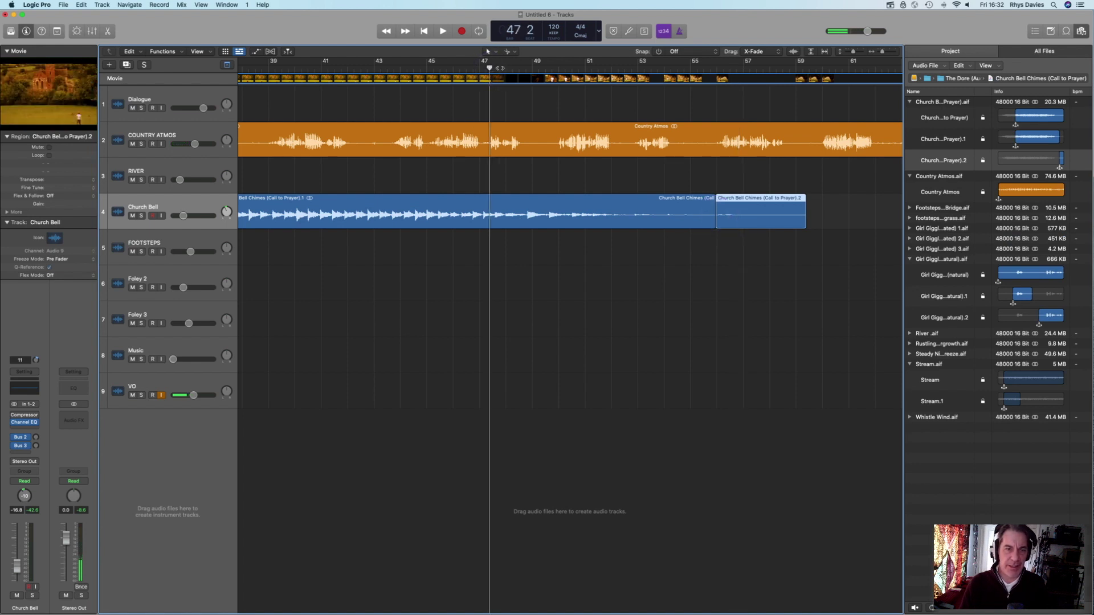
left_click(499, 67)
left_click(493, 67)
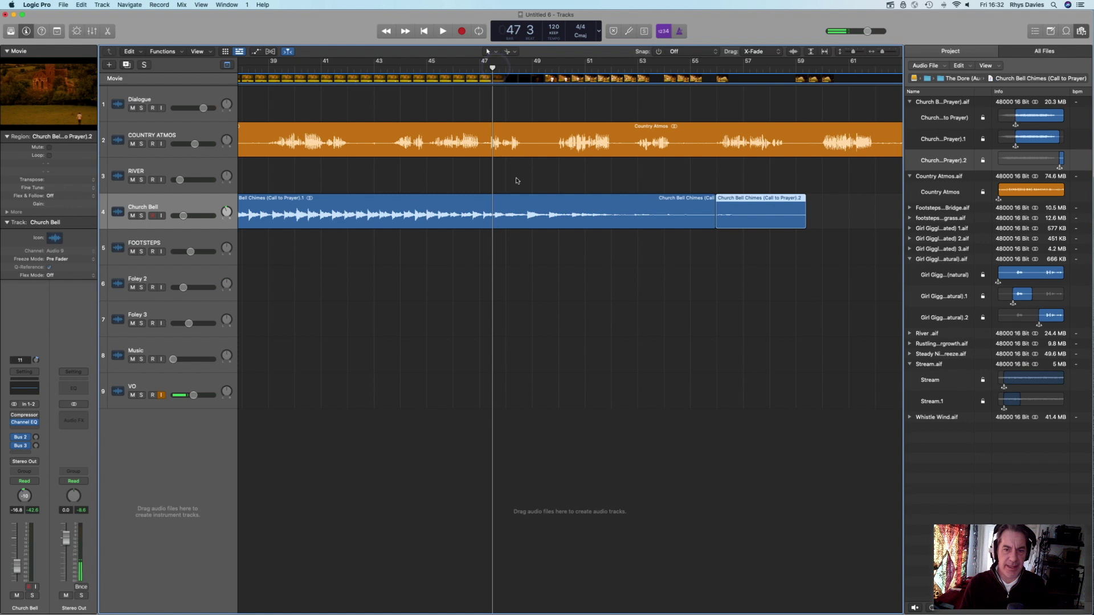
left_click(493, 220)
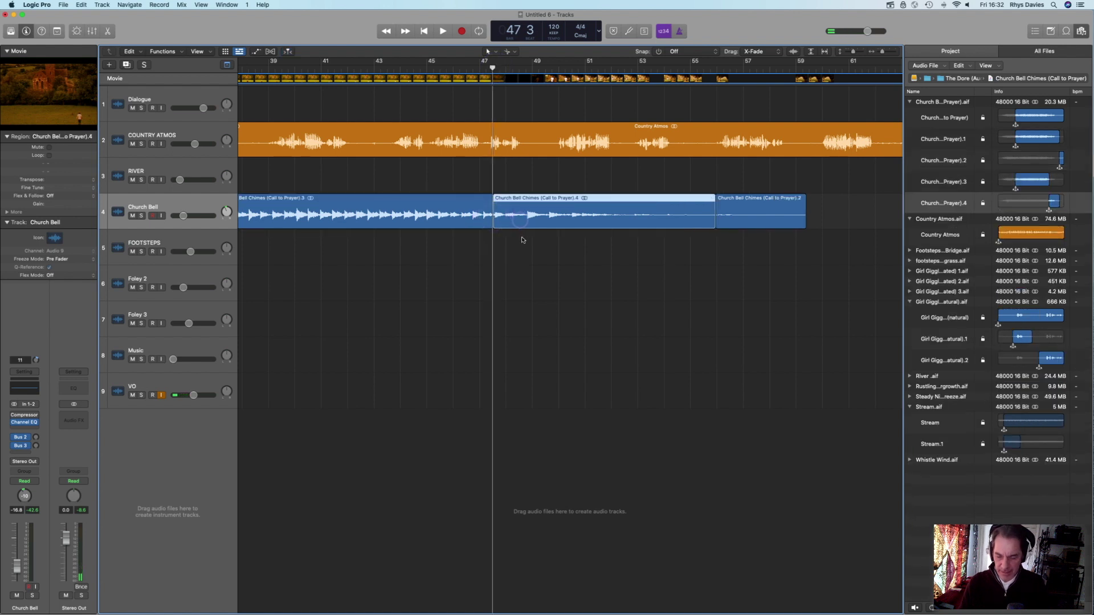
key("Delete")
- Move the final bell chime back to bar 47 beat 3, slightly overlapping the preceding bell region, and play the join
left_click_drag(735, 220, 516, 227)
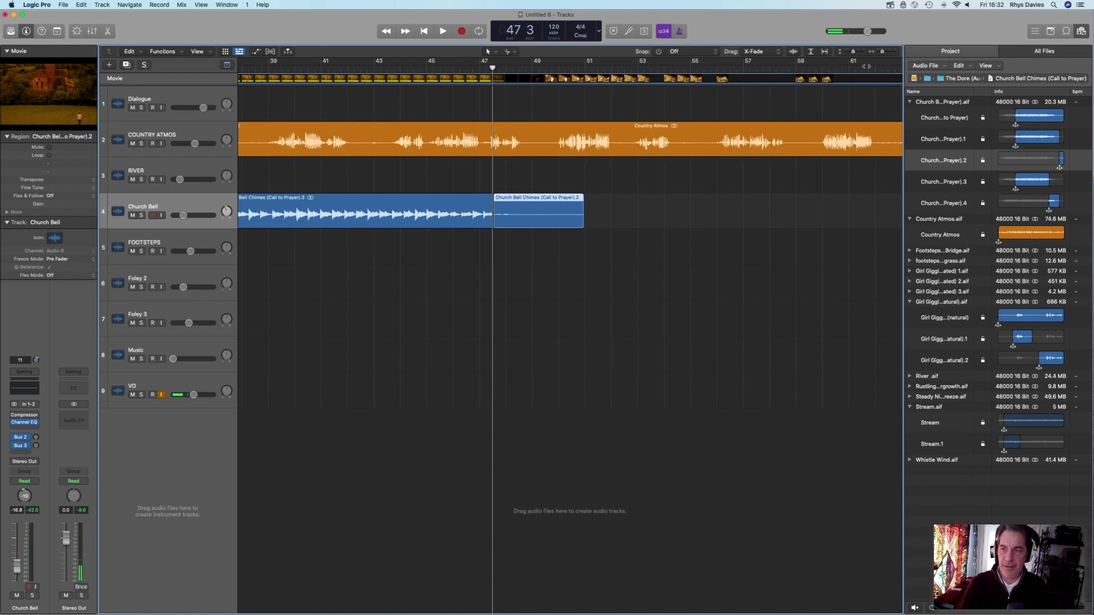
left_click(890, 52)
left_click_drag(523, 219, 518, 220)
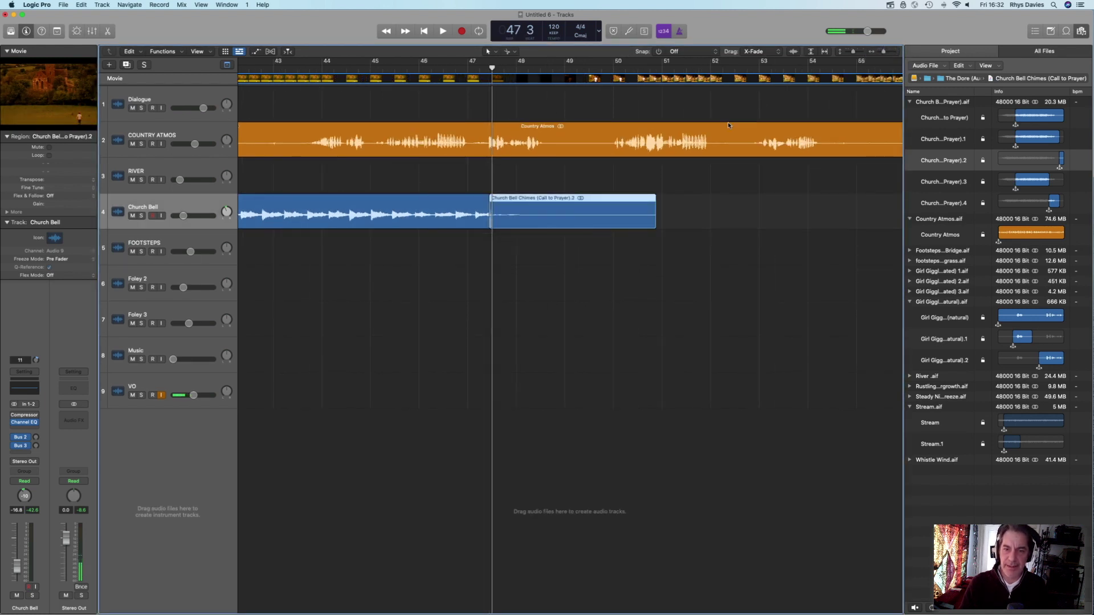
left_click(884, 53)
double_click(471, 67)
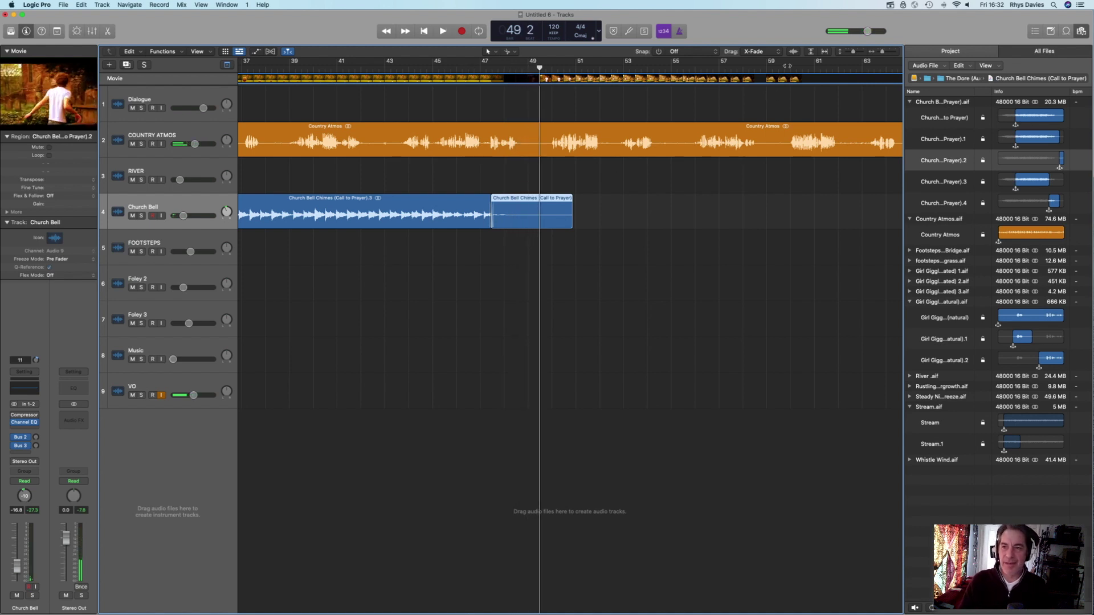
- Shift the final bell chime slightly later and join it to the preceding bell region with a short crossfade
left_click(889, 52)
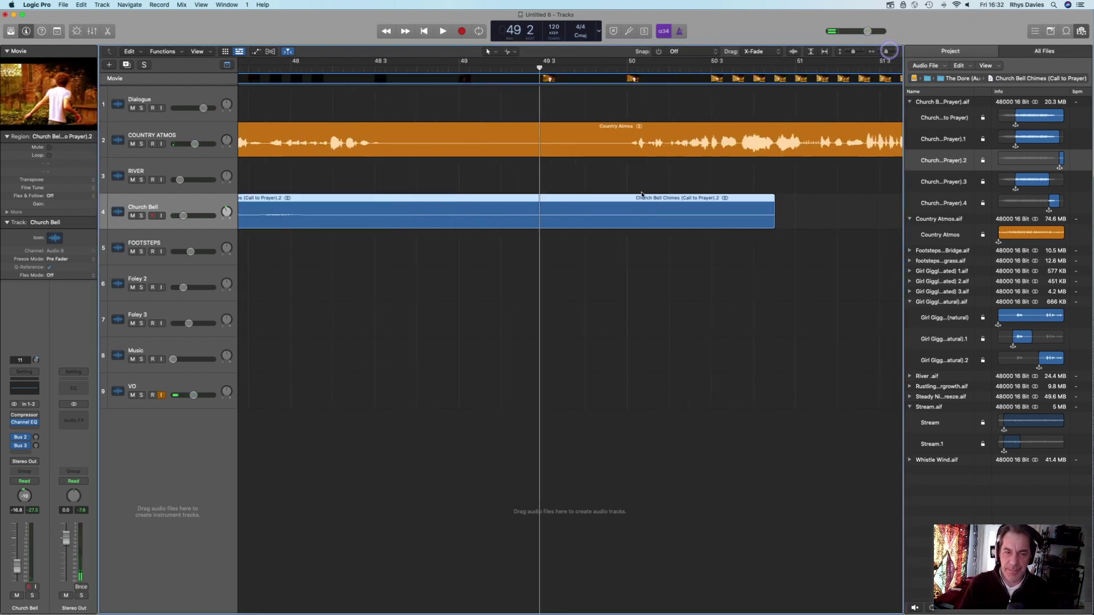
left_click_drag(575, 221, 615, 222)
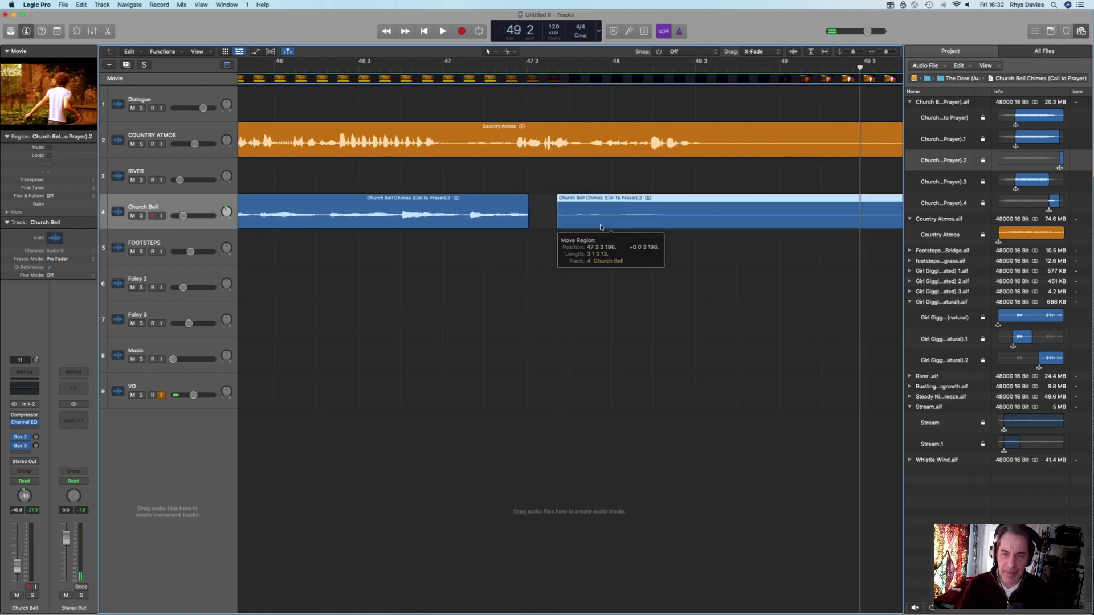
left_click(525, 225)
mouse_move(530, 225)
left_mouse_down()
mouse_move(577, 223)
mouse_move(546, 222)
left_mouse_up()
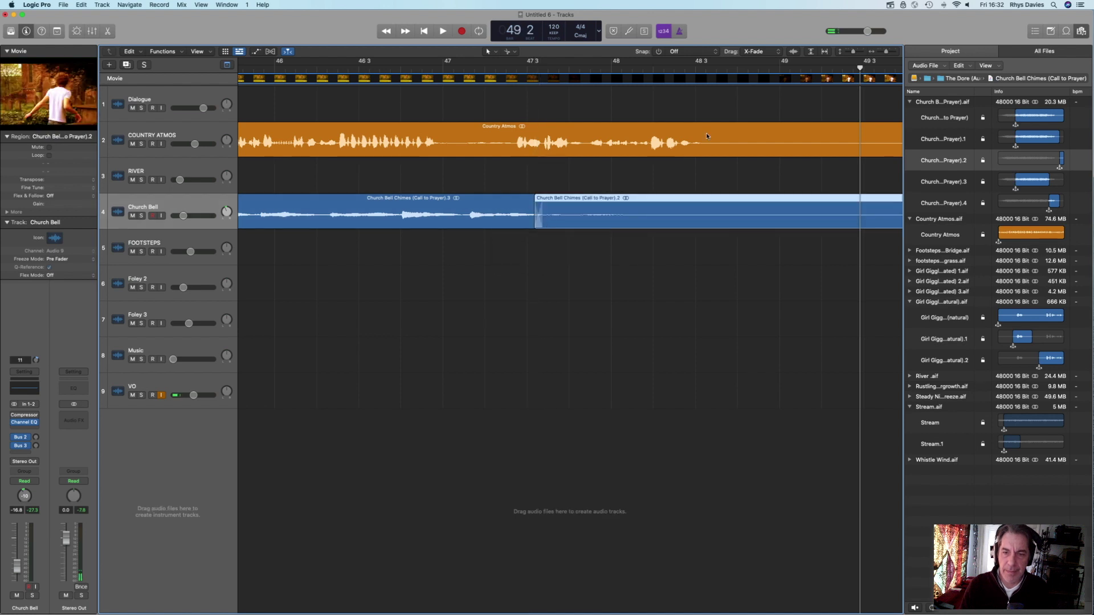
- Play back the adjusted church bell ending to check the transition into the final chime
scroll(797, 114, "left", 1)
left_click_drag(886, 52, 883, 51)
double_click(695, 70)
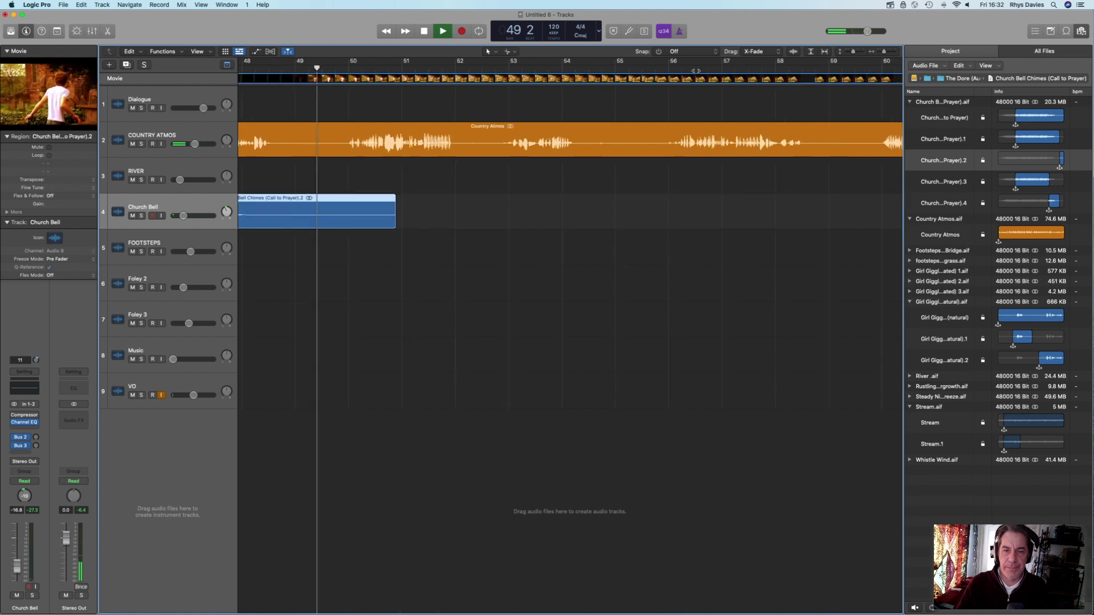
key("space")
scroll(604, 289, "left", 6)
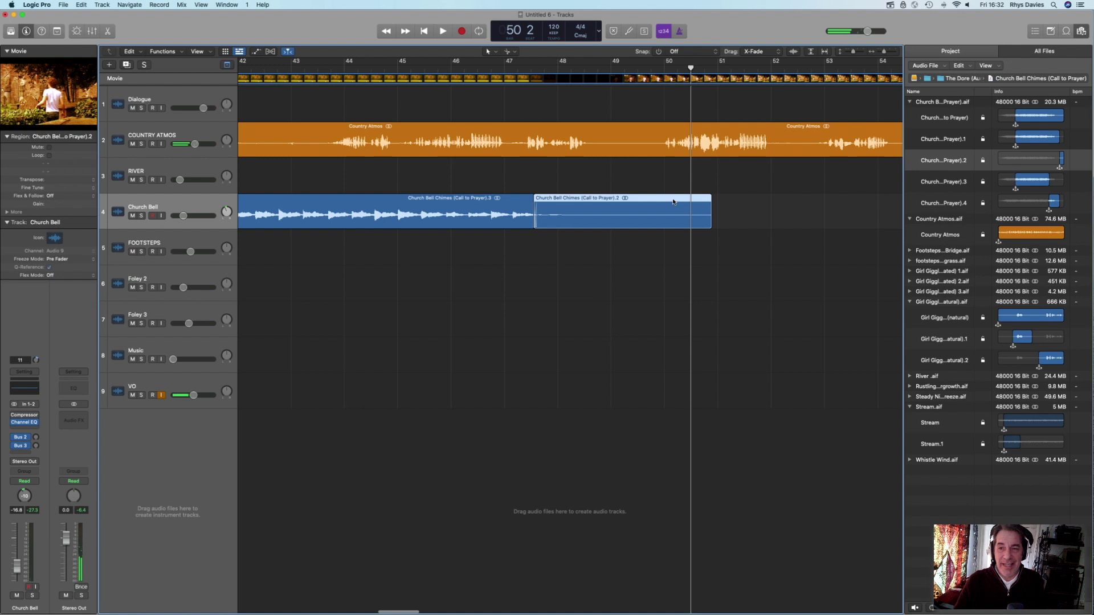
- Collapse the Church Bell Chimes and Country Atmos entries in the project's audio file list
left_click_drag(858, 55, 879, 55)
scroll(564, 234, "left", 15)
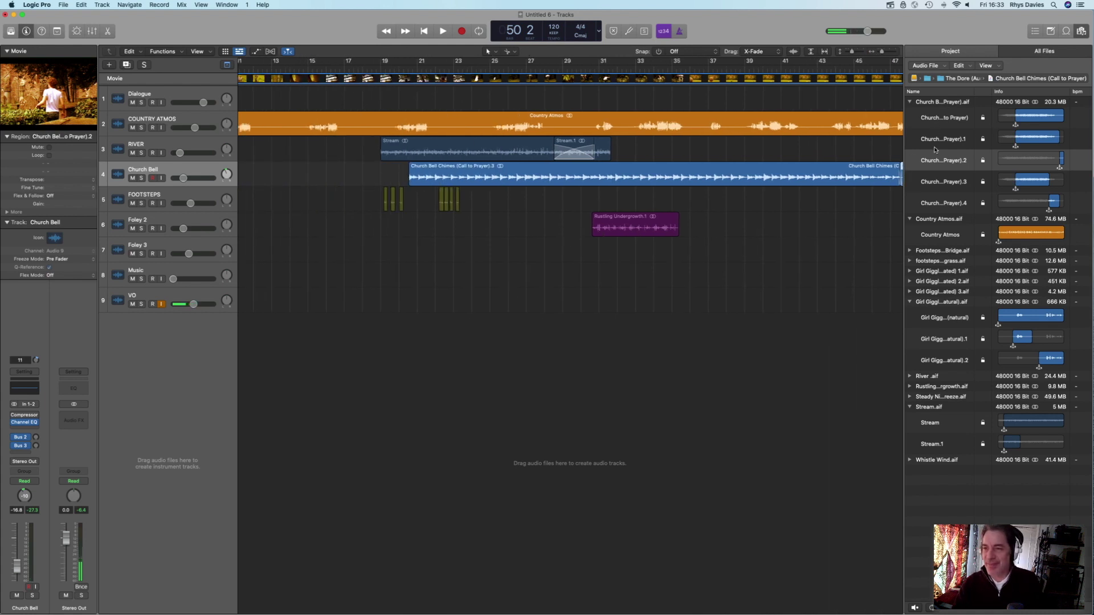
left_click(910, 103)
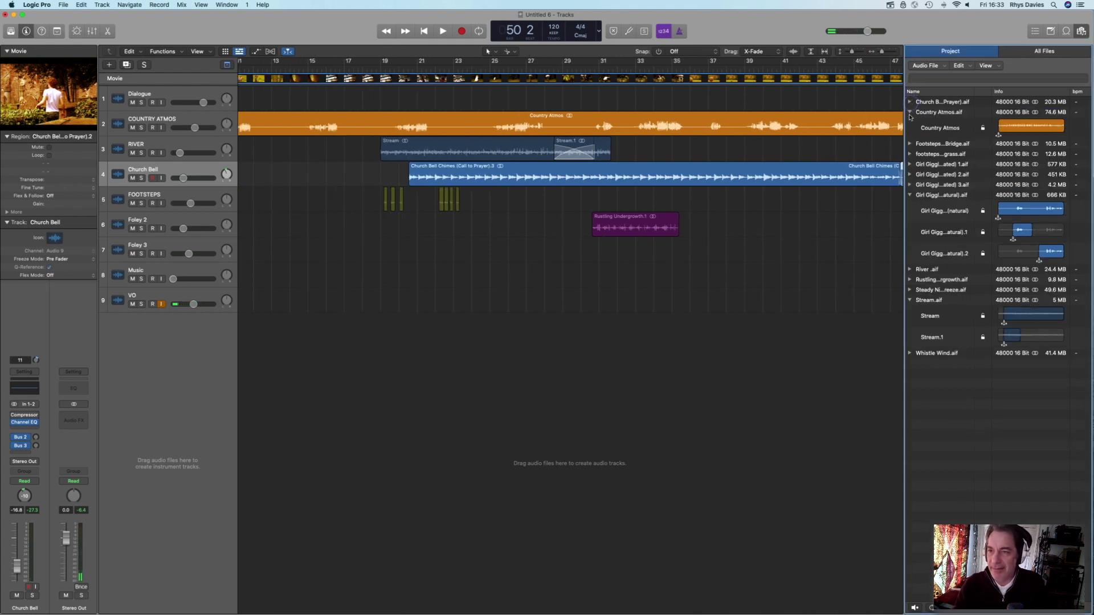
left_click(910, 112)
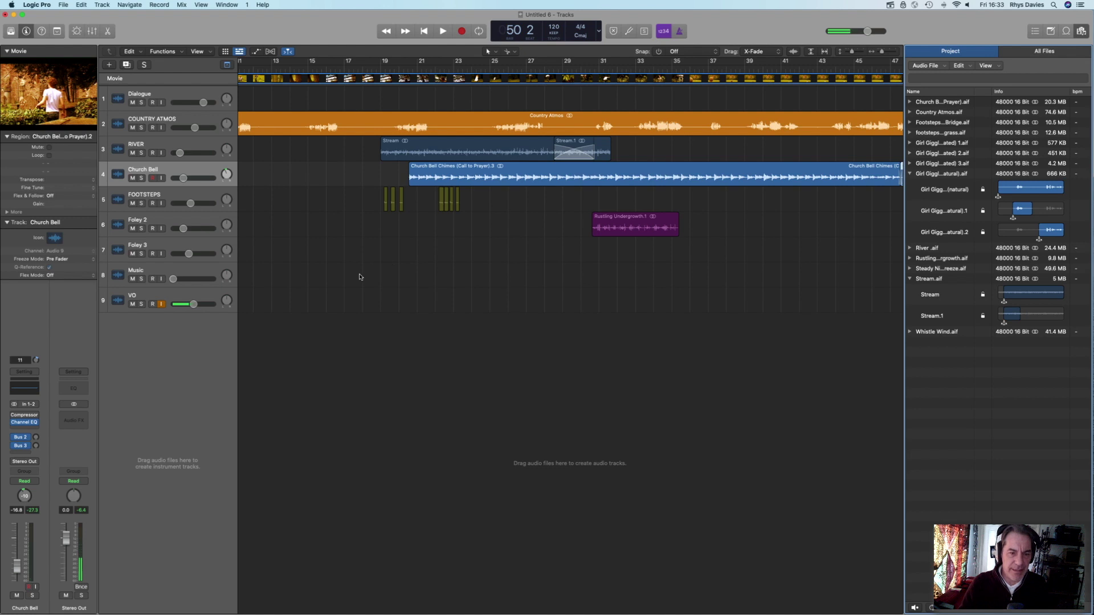
- Play the movie from around bar 12 and stop at bar 13 beat 3 to locate the next sound cue
scroll(359, 277, "left", 10)
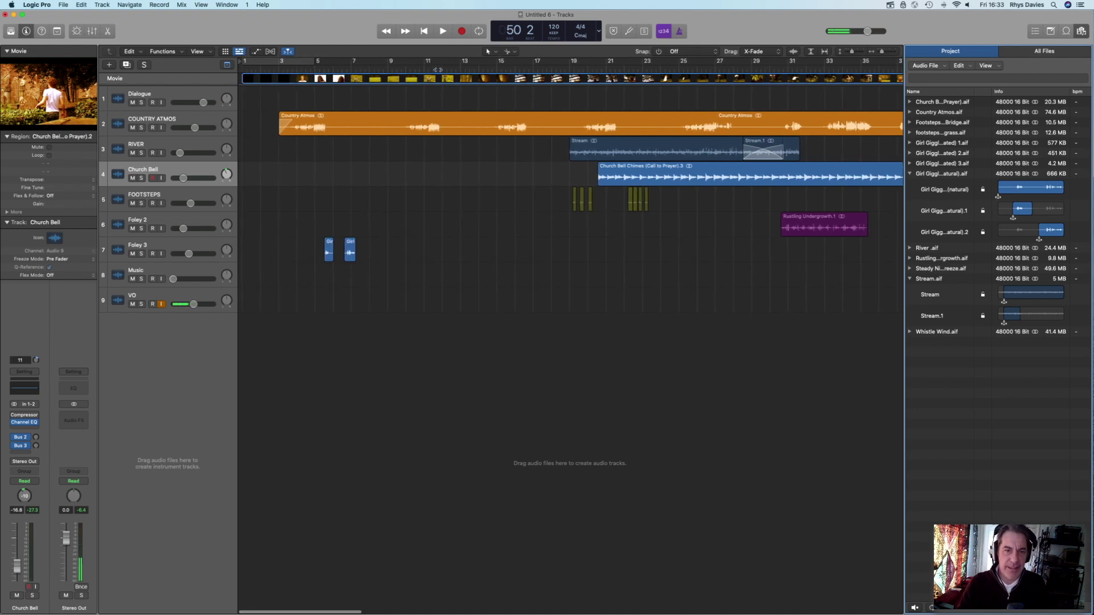
left_click(437, 69)
left_click(473, 67)
left_click(456, 67)
key("space")
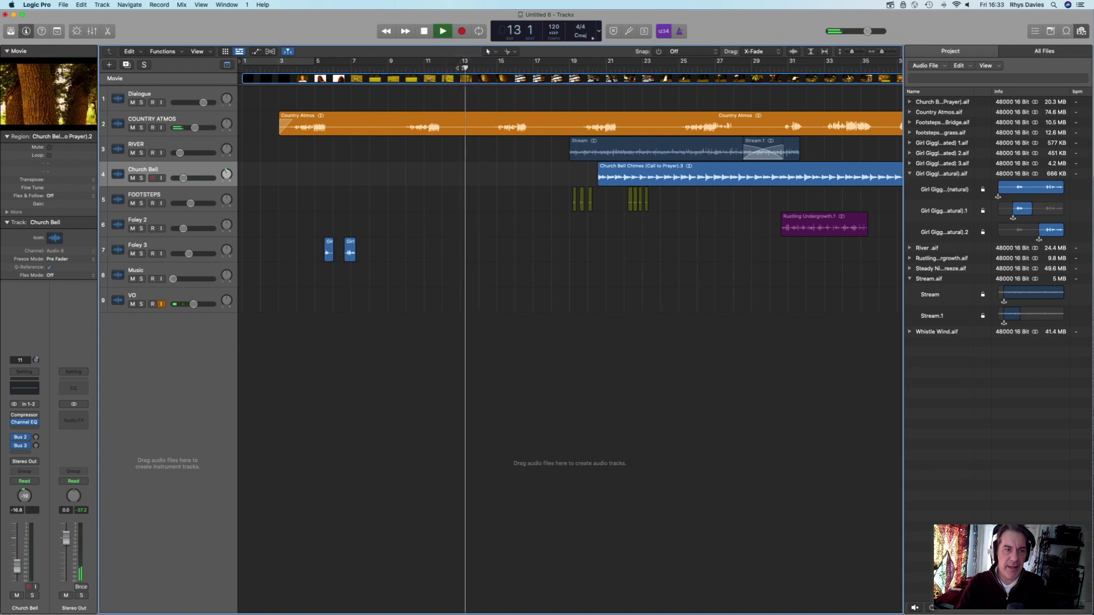
key("space")
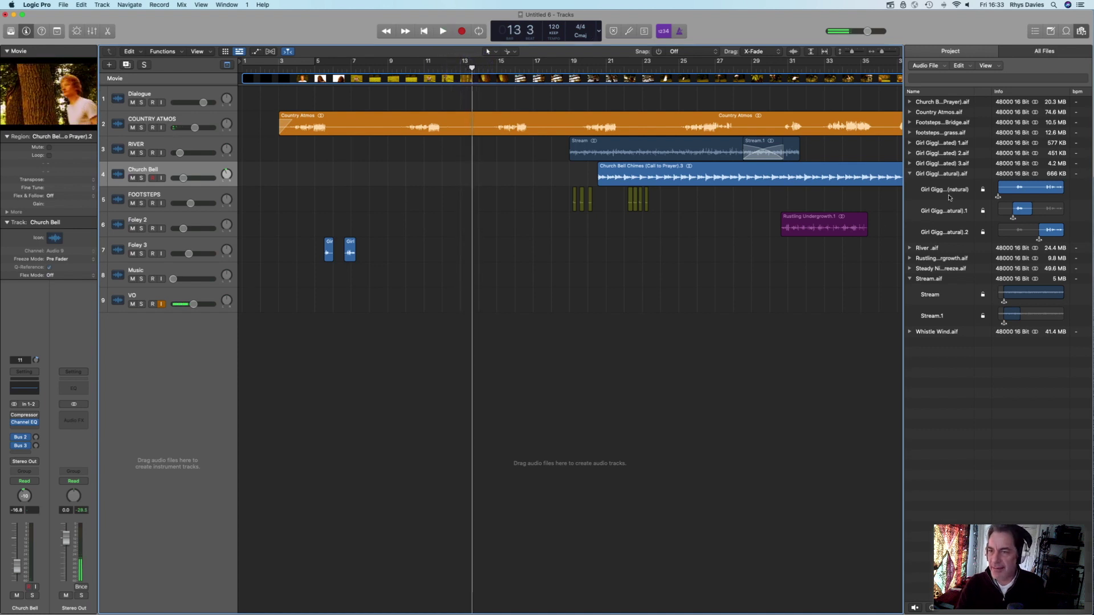
- Audition the girl giggle clips and place Girl Giggle (Treated) 3 on the Foley 3 track at about bar 13 beat 3
left_click(1019, 210)
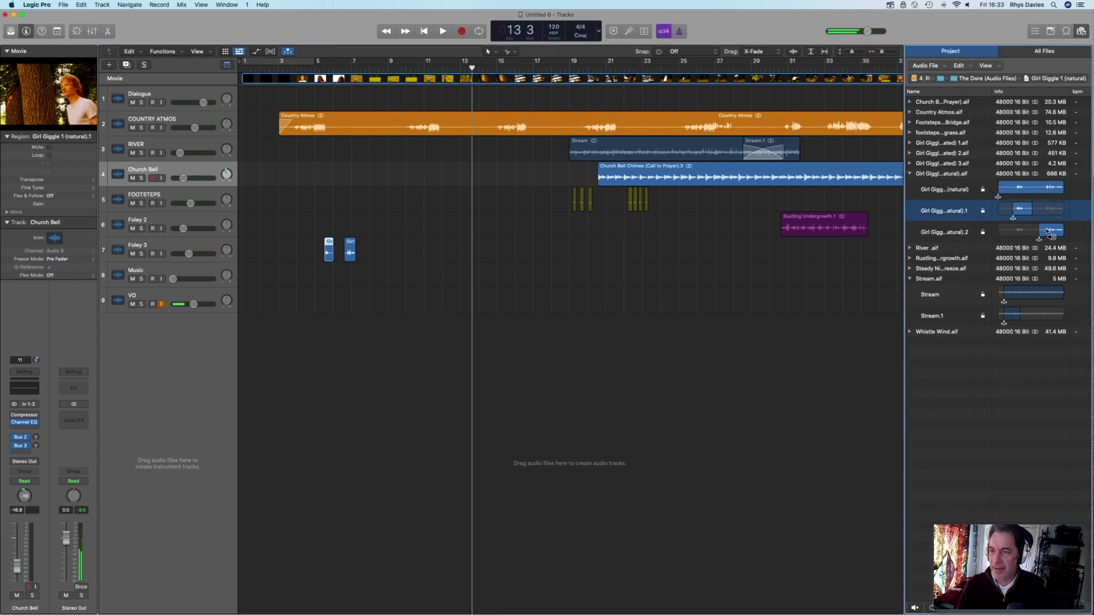
left_click(1047, 231)
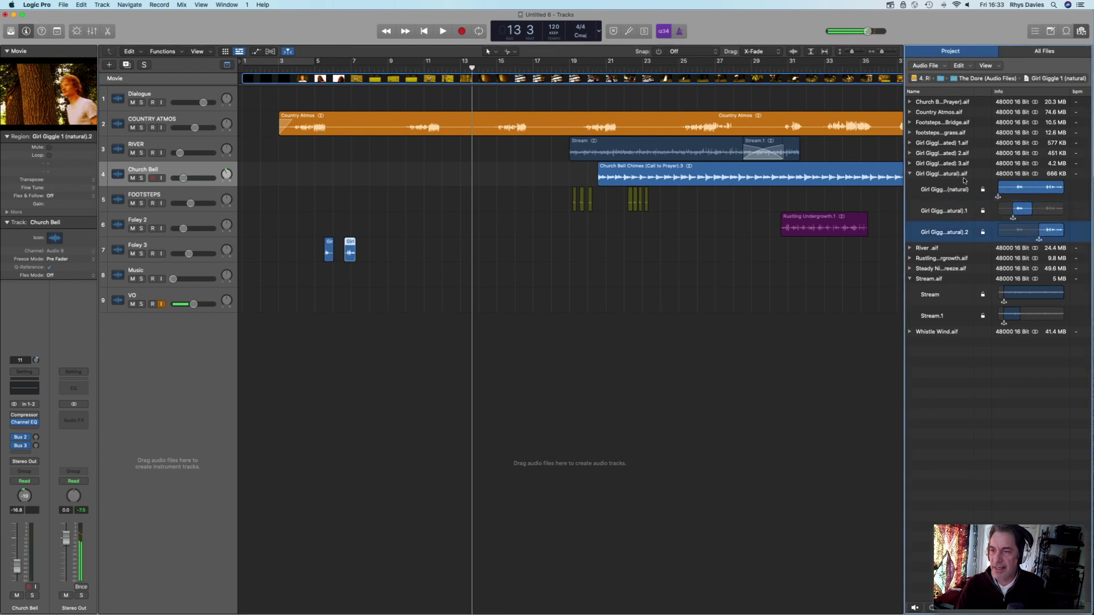
left_click(911, 164)
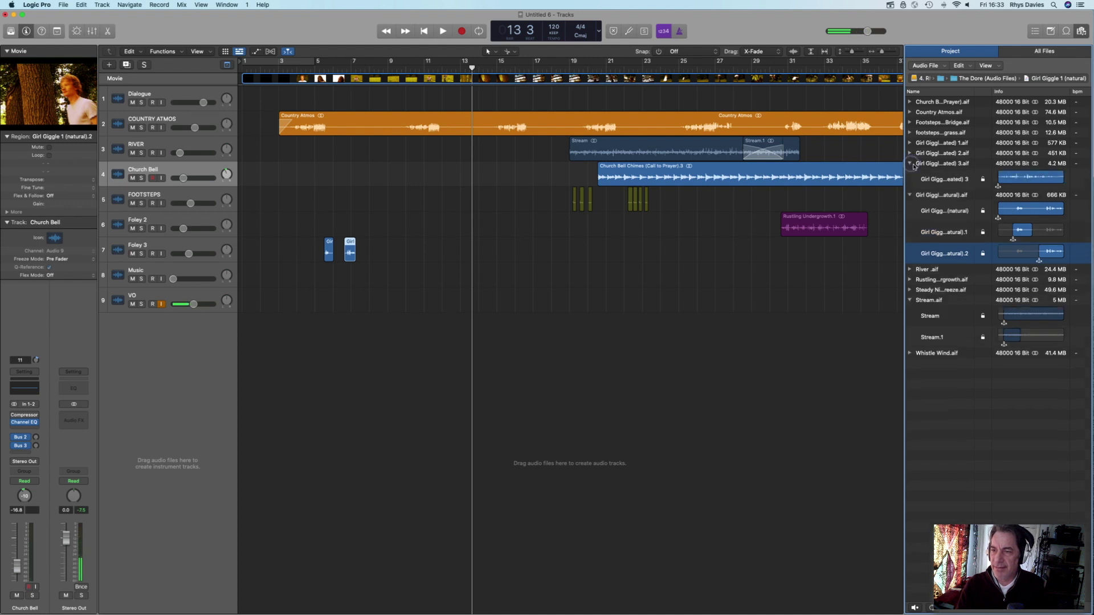
left_click(1011, 180)
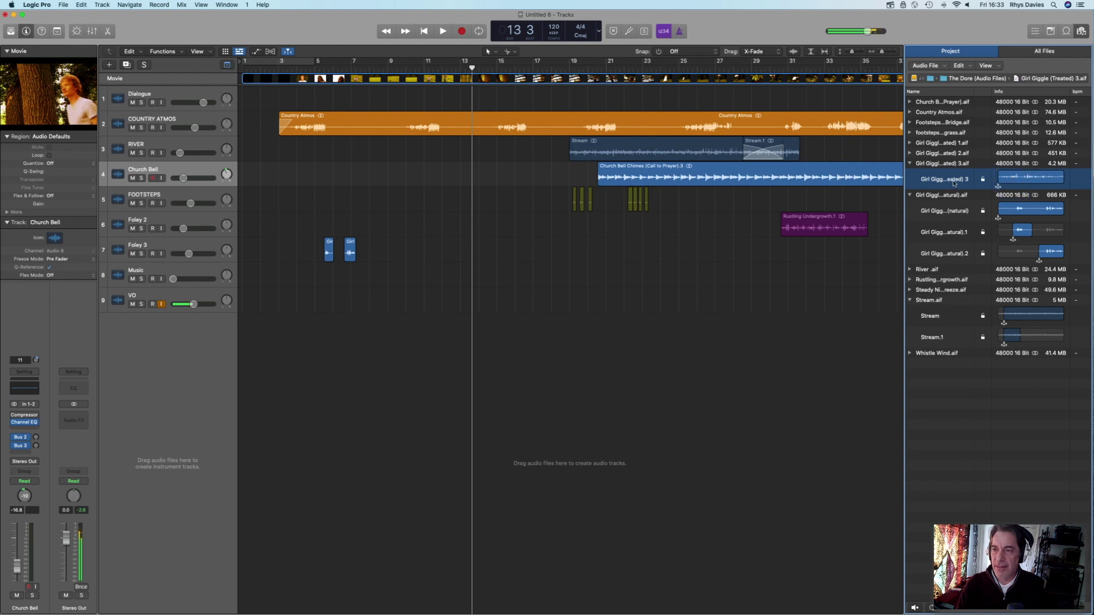
left_click_drag(946, 181, 474, 255)
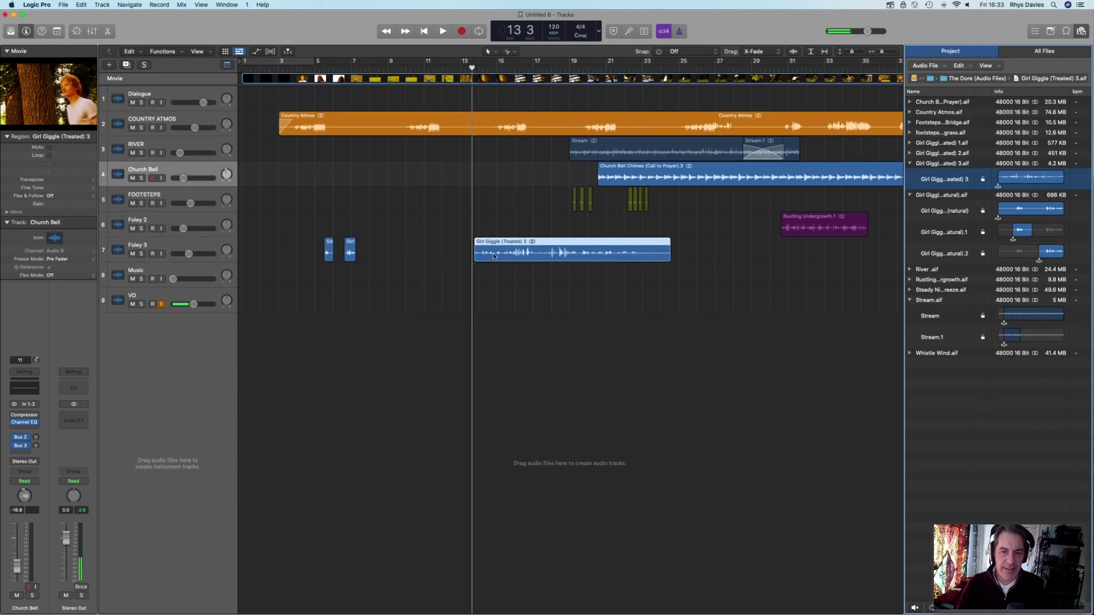
- Play the placed giggle against the picture and split its region at bar 15 beat 2
key("space")
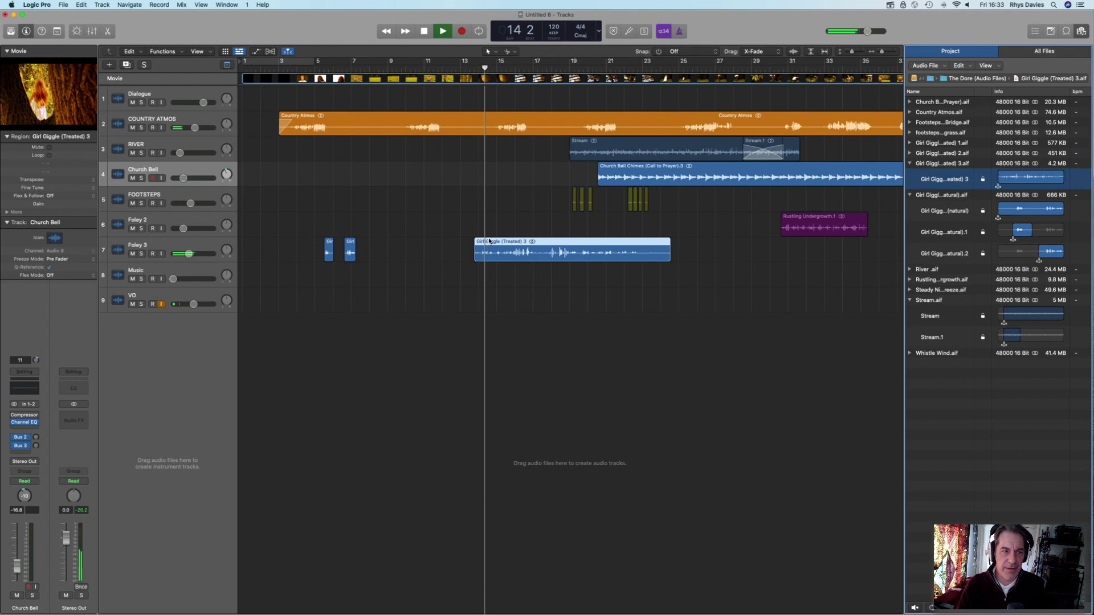
key("space")
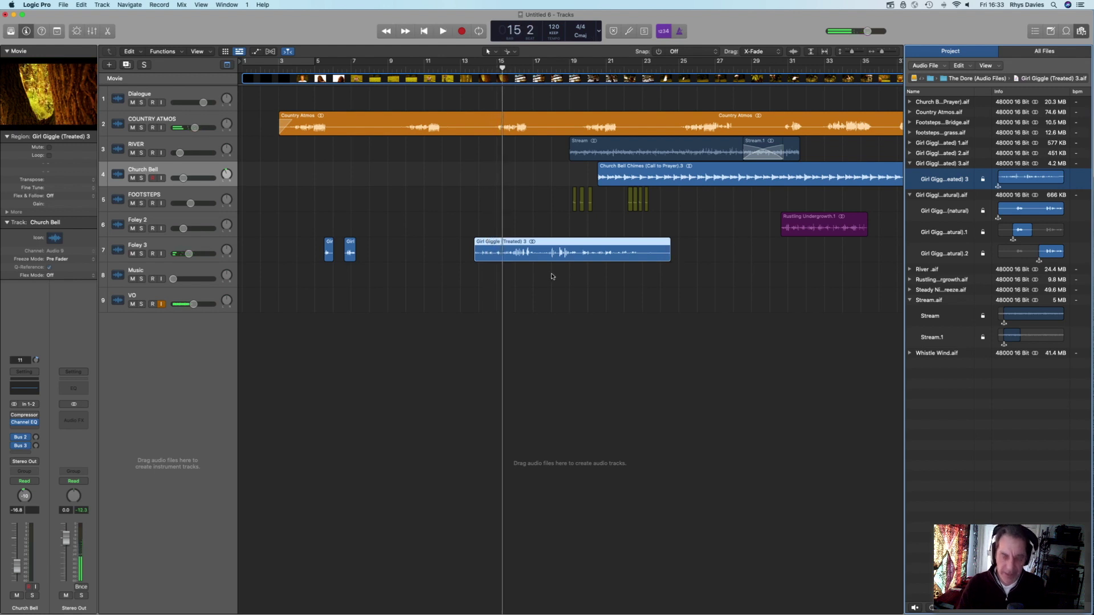
left_click(502, 255)
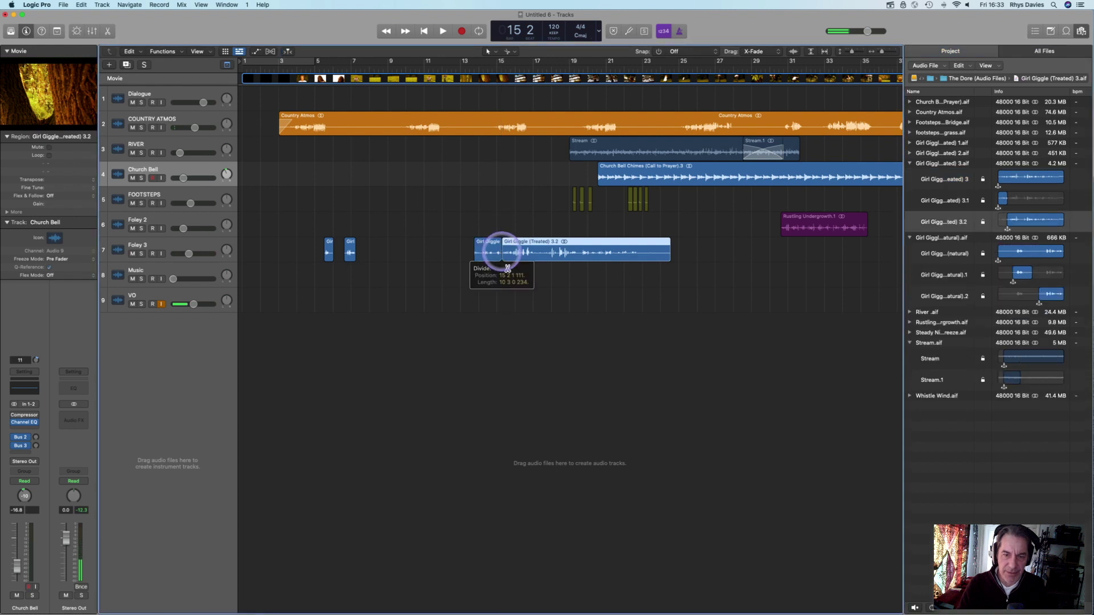
- Separate the unused giggle portion after bar 15 beat 2 on the Foley 3 track and delete it
left_click_drag(524, 256, 649, 256)
scroll(610, 258, "right", 5)
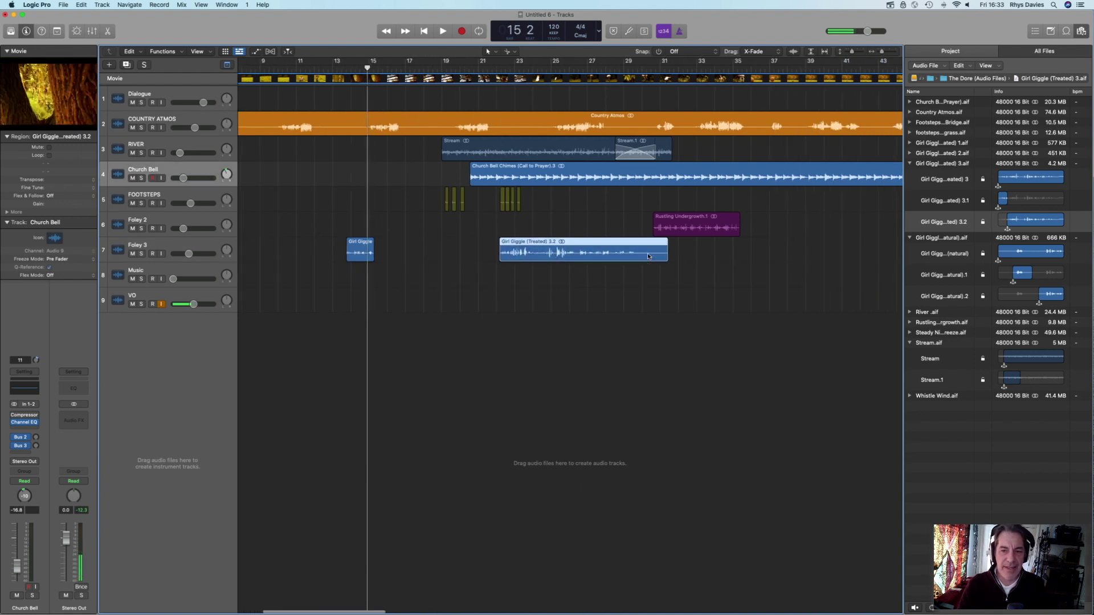
key("Delete")
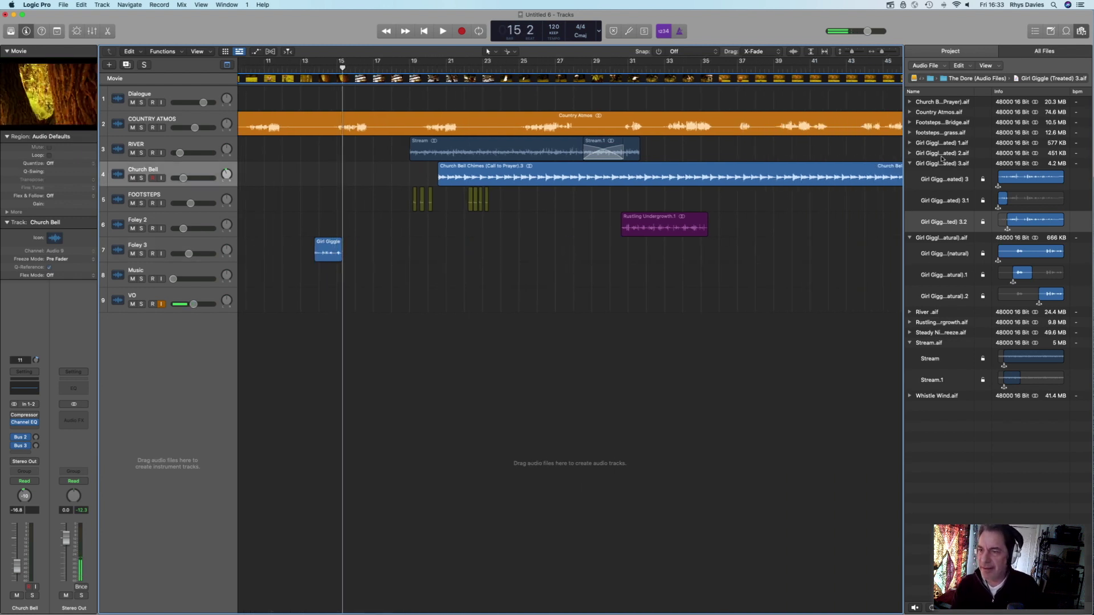
- Audition the Girl Giggle (Treated) 2 and Girl Giggle (Treated) 1 clips from the project's audio files
left_click(910, 153)
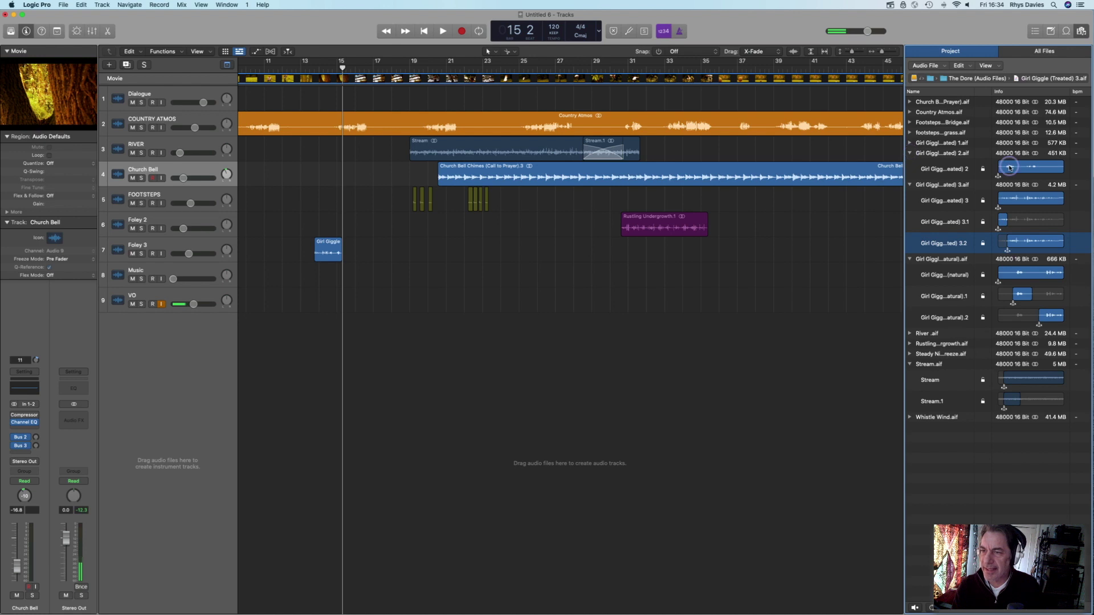
left_click(1009, 167)
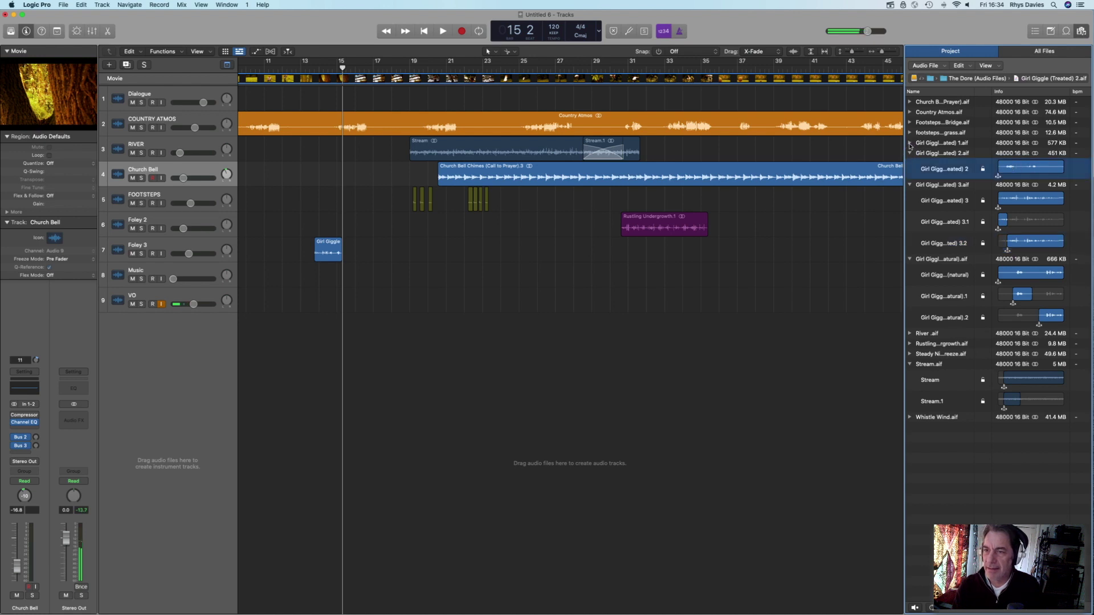
left_click(909, 143)
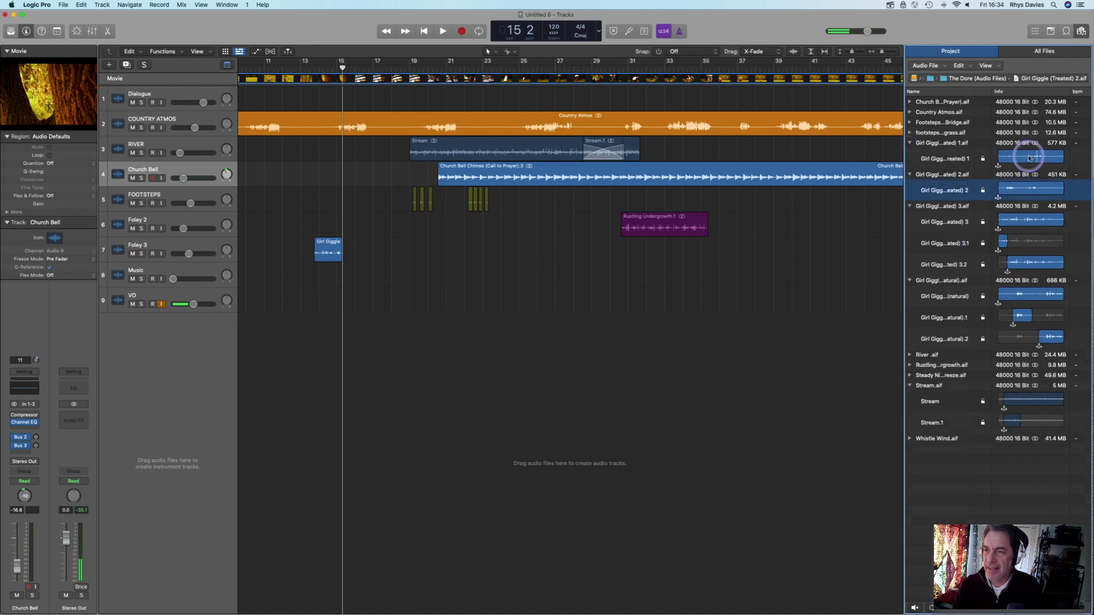
left_click(1029, 158)
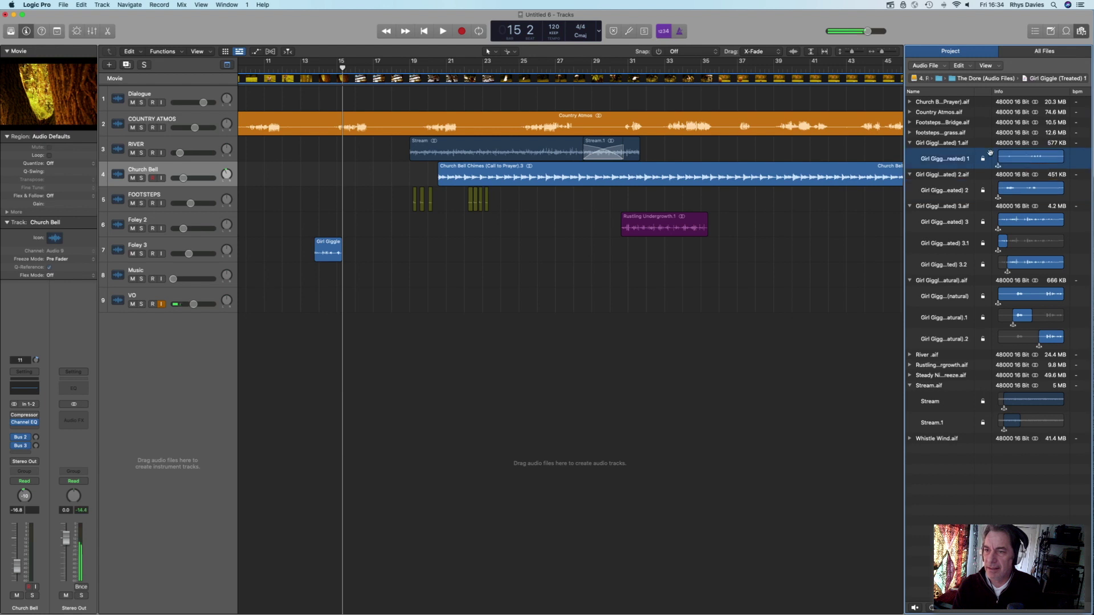
- Collapse all the Girl Giggle entries, treated and natural, in the project's audio file list
left_click(909, 143)
left_click(909, 153)
left_click(910, 163)
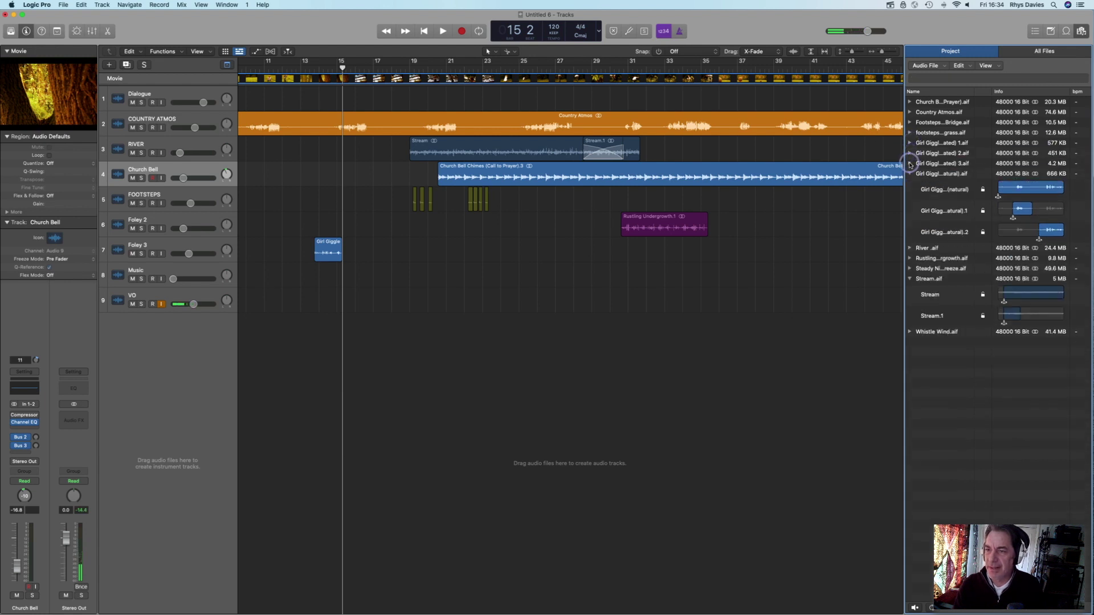
left_click(910, 174)
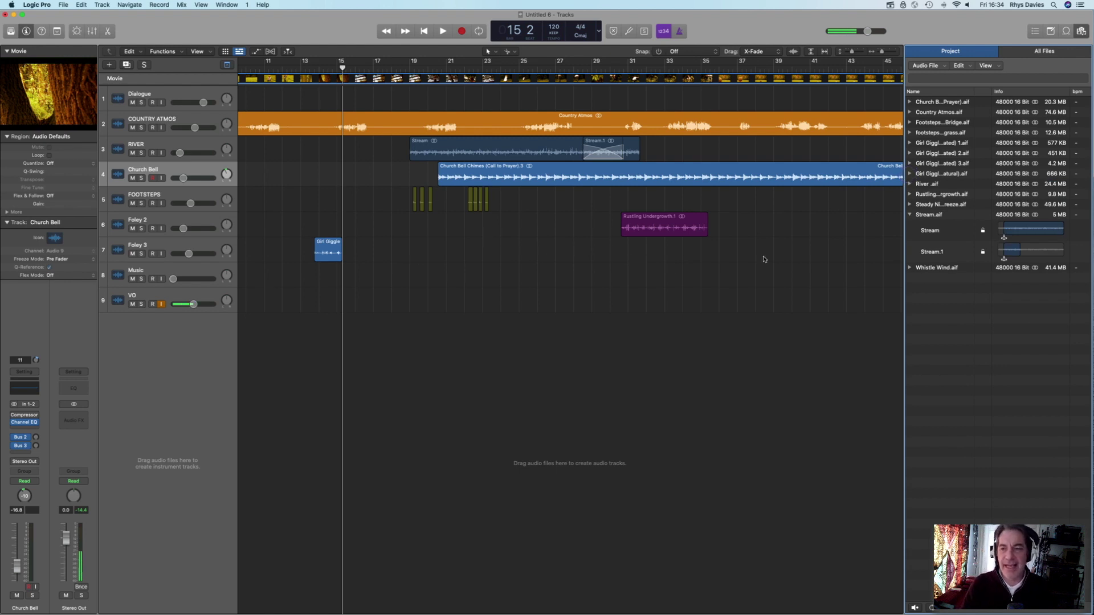
- Play the film from the beginning in a floating movie window to around bar 44, then close the window
left_click_drag(881, 53, 879, 52)
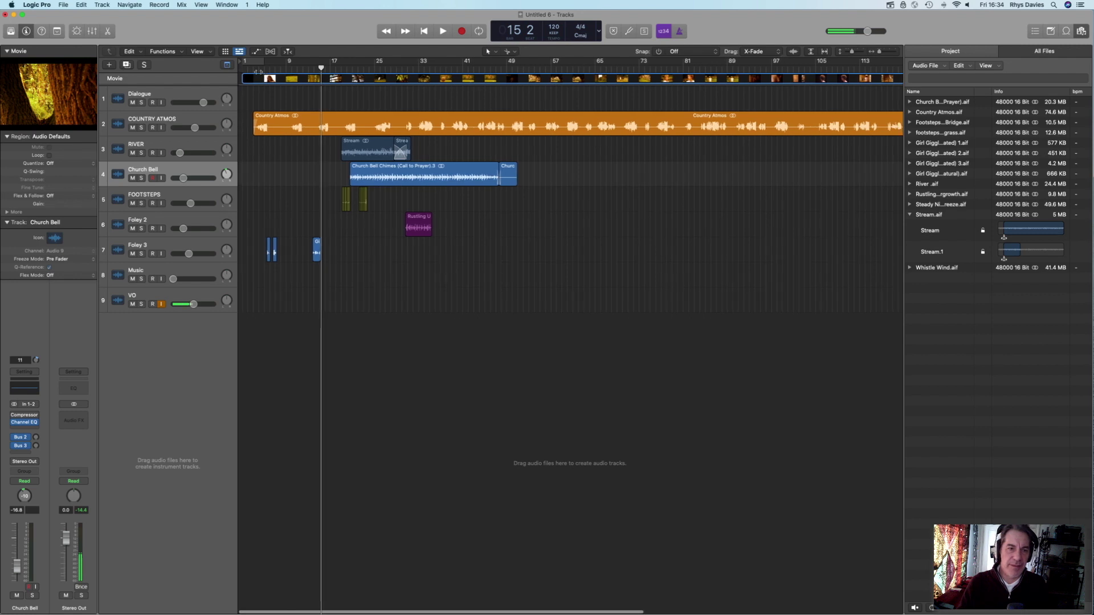
left_click(244, 69)
key("space")
left_click(73, 98)
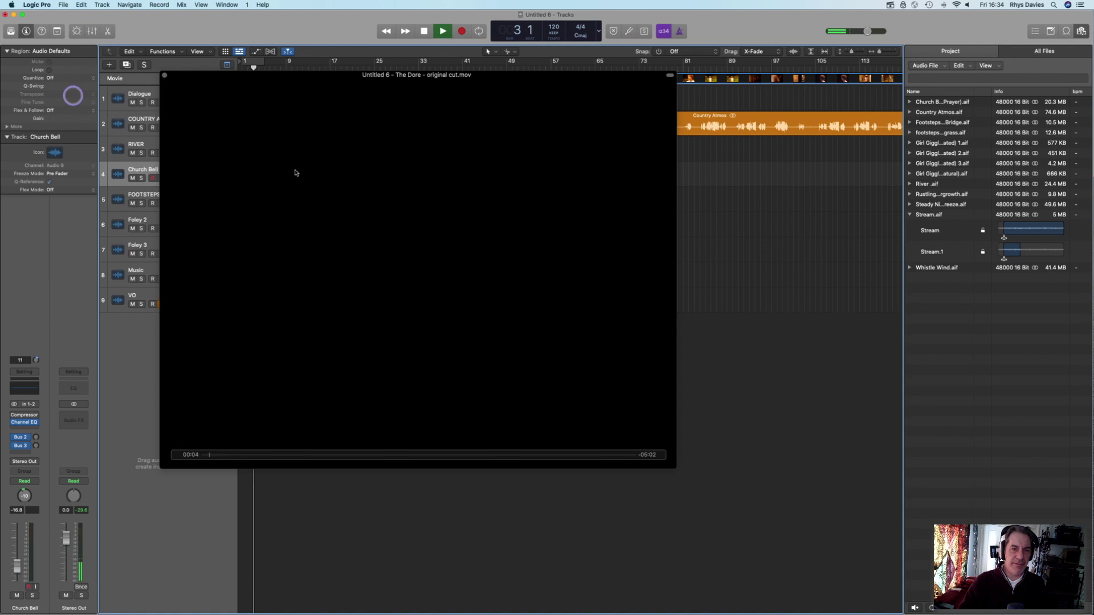
left_click_drag(671, 467, 723, 420)
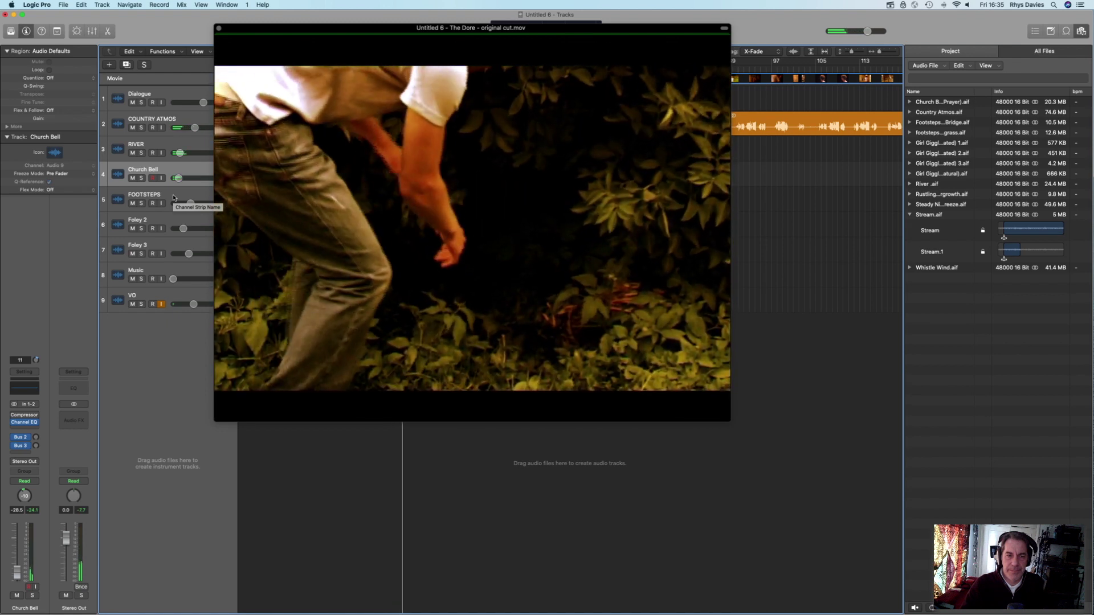
mouse_move(379, 291)
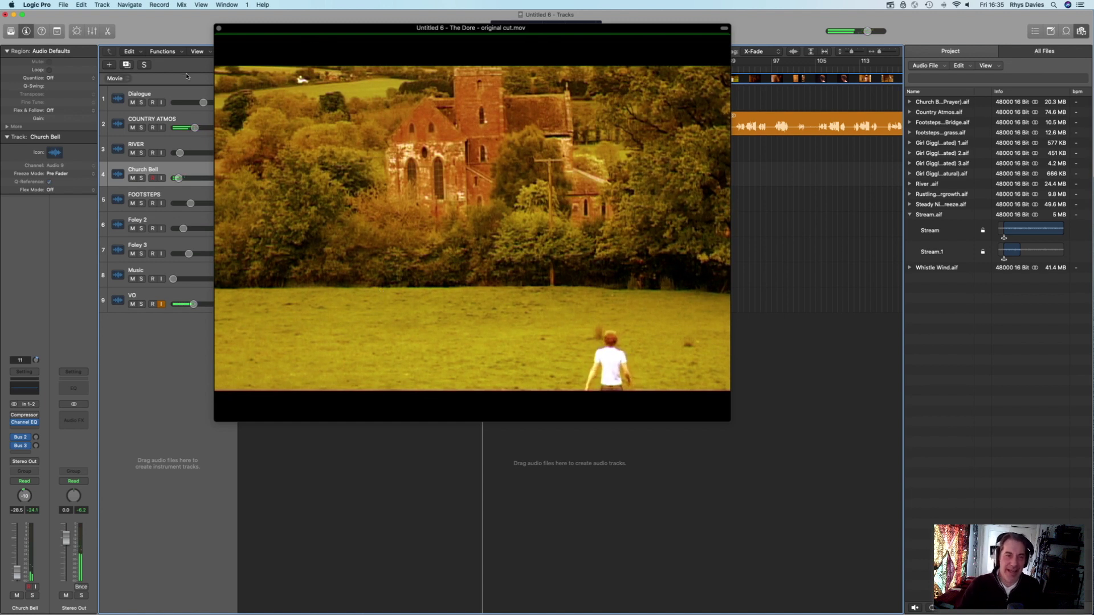
left_click(220, 29)
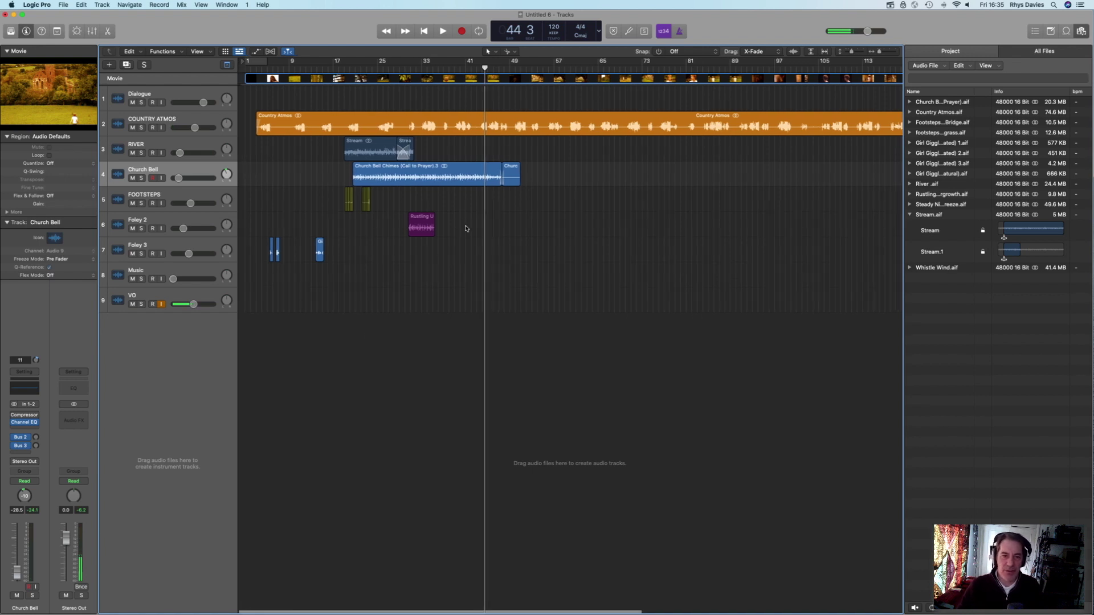
- Play the giggle section from just before bar 13 and stop at bar 16 beat 1
left_click(336, 68)
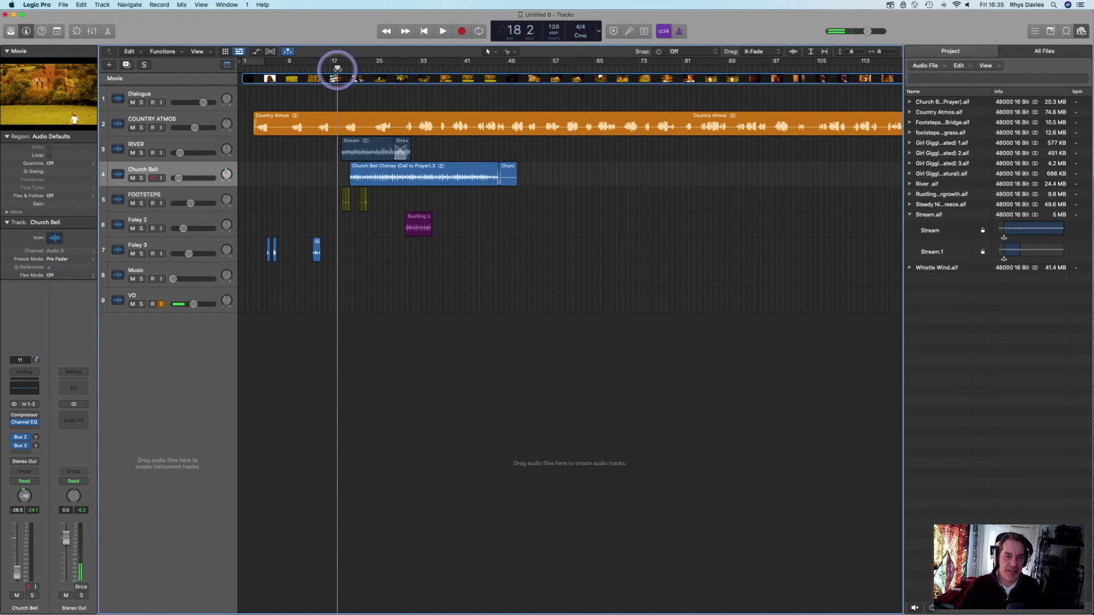
left_click(889, 52)
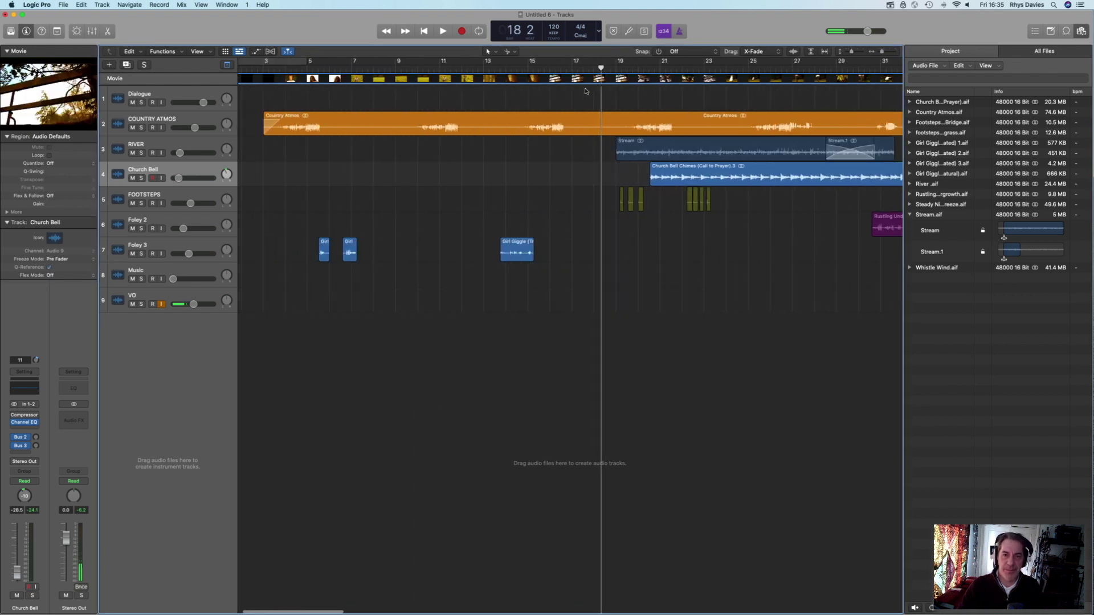
left_click(552, 68)
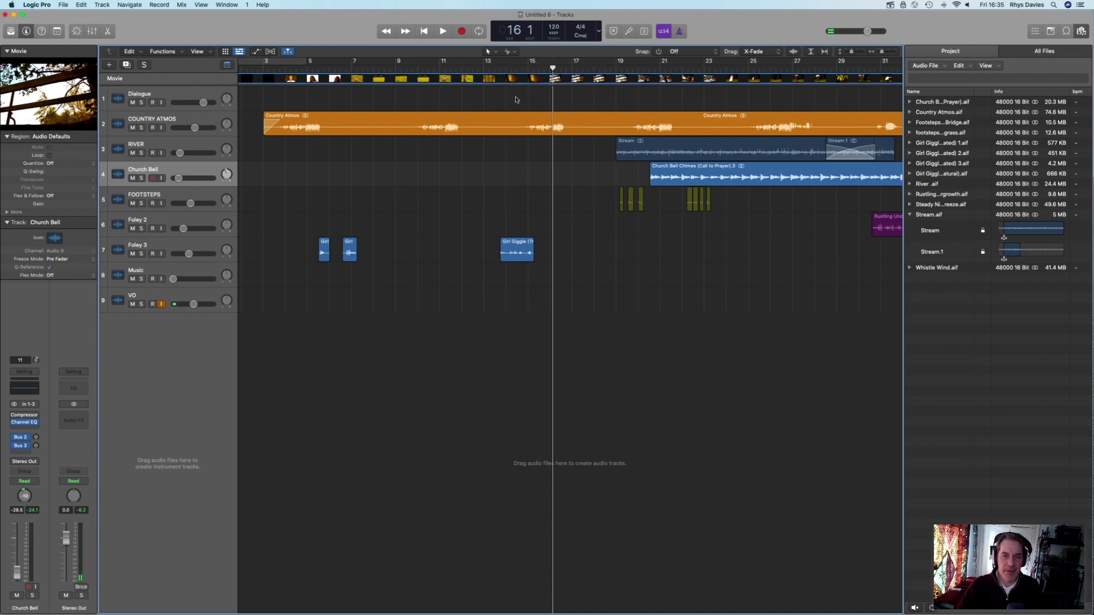
left_click(484, 68)
key("space")
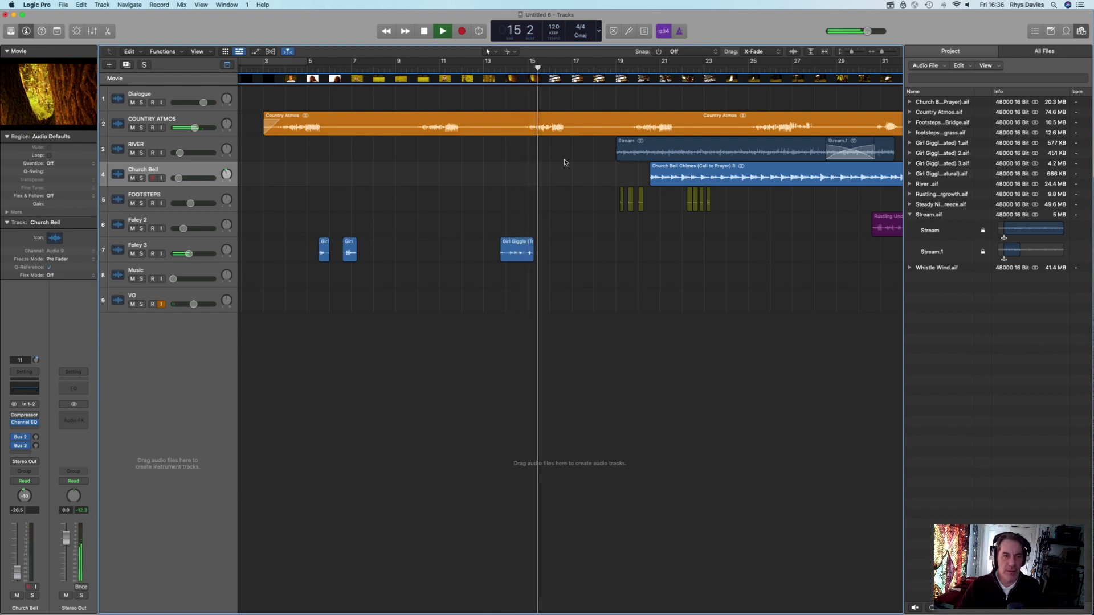
key("space")
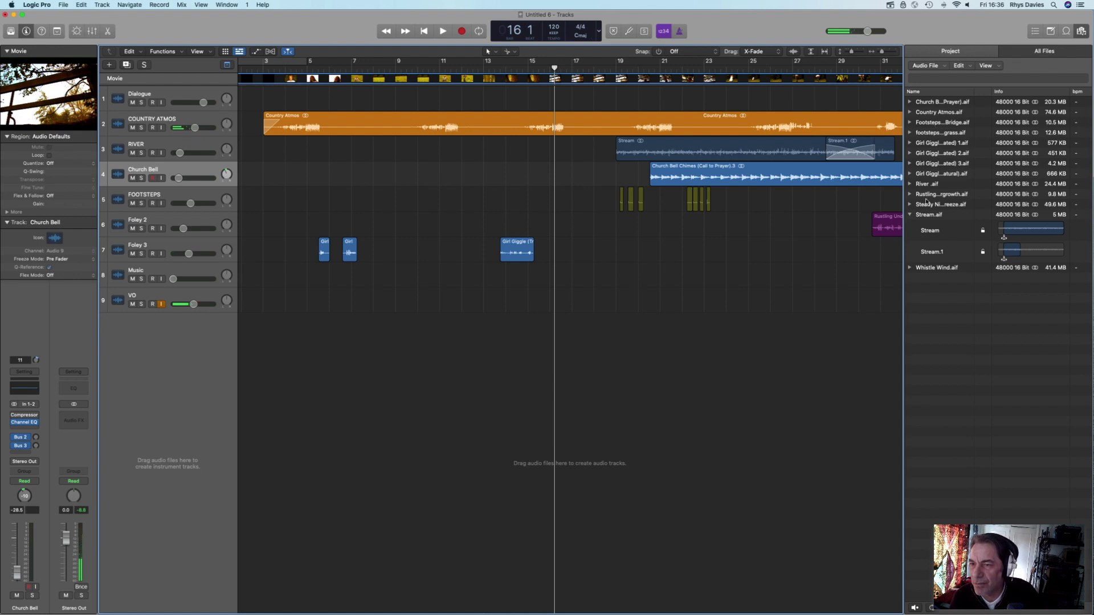
- Audition the Whistle Wind clip and collapse its entry in the project's audio file list
left_click(909, 267)
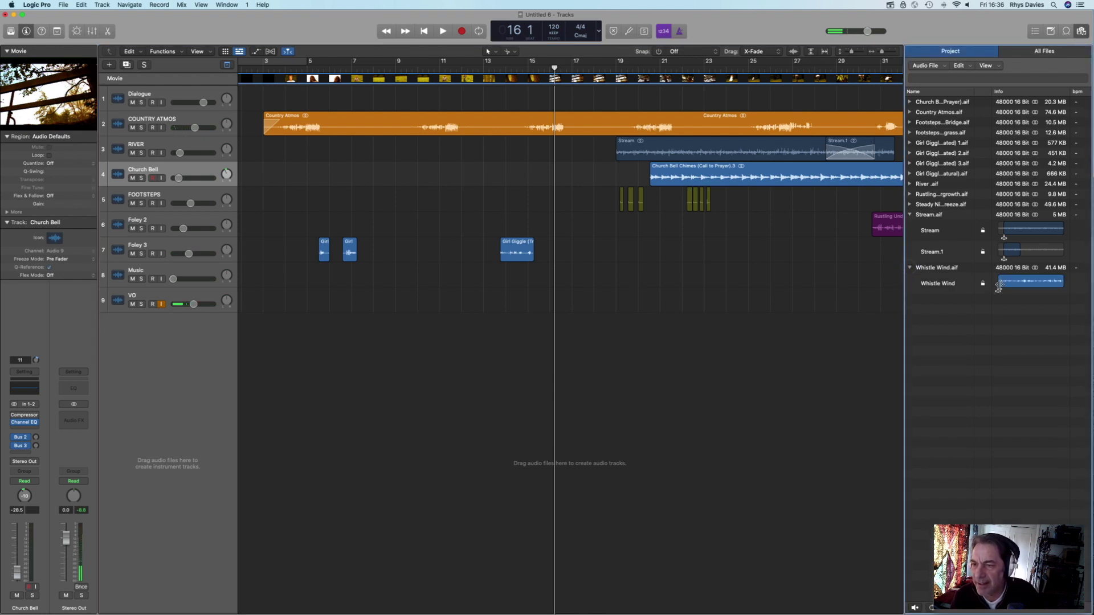
left_click(1013, 282)
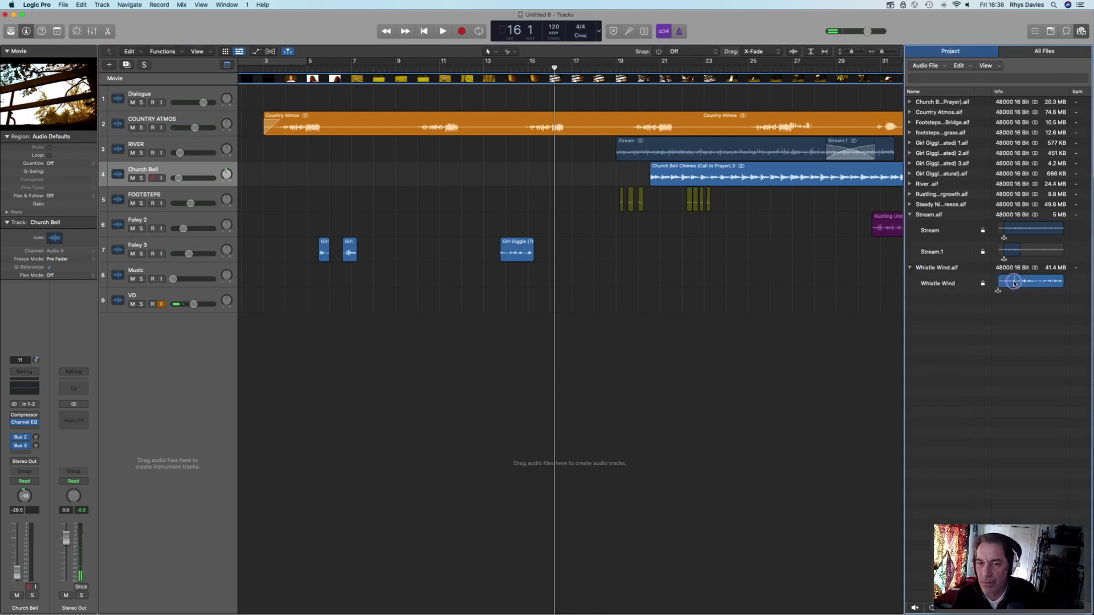
left_click(909, 267)
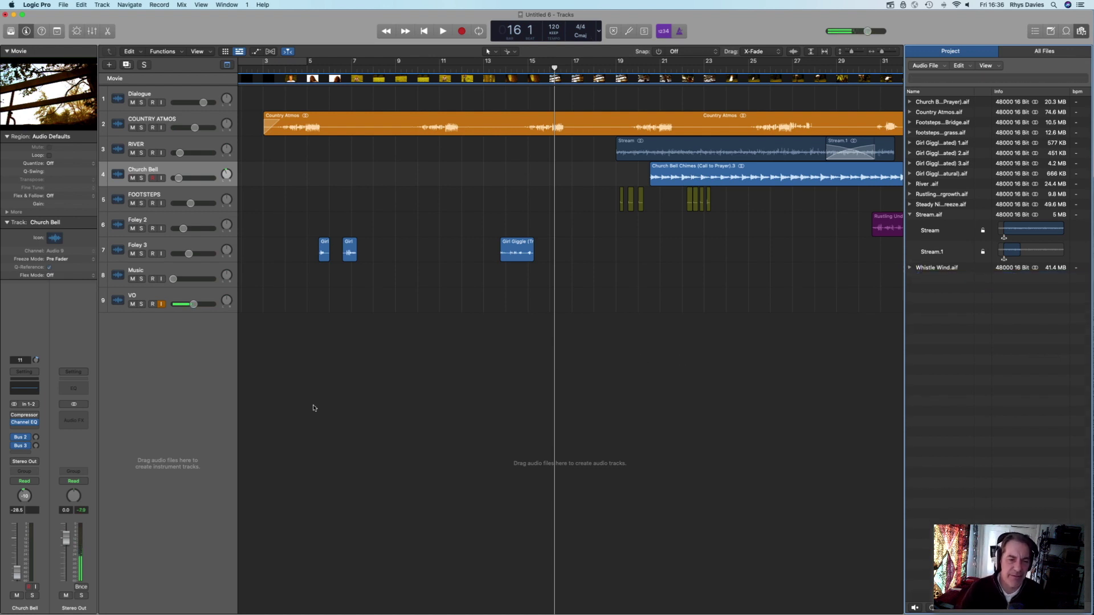
- Duplicate the Foley 3 track with its settings as Foley 4 and place its Channel EQ before the Compressor
left_click(198, 248)
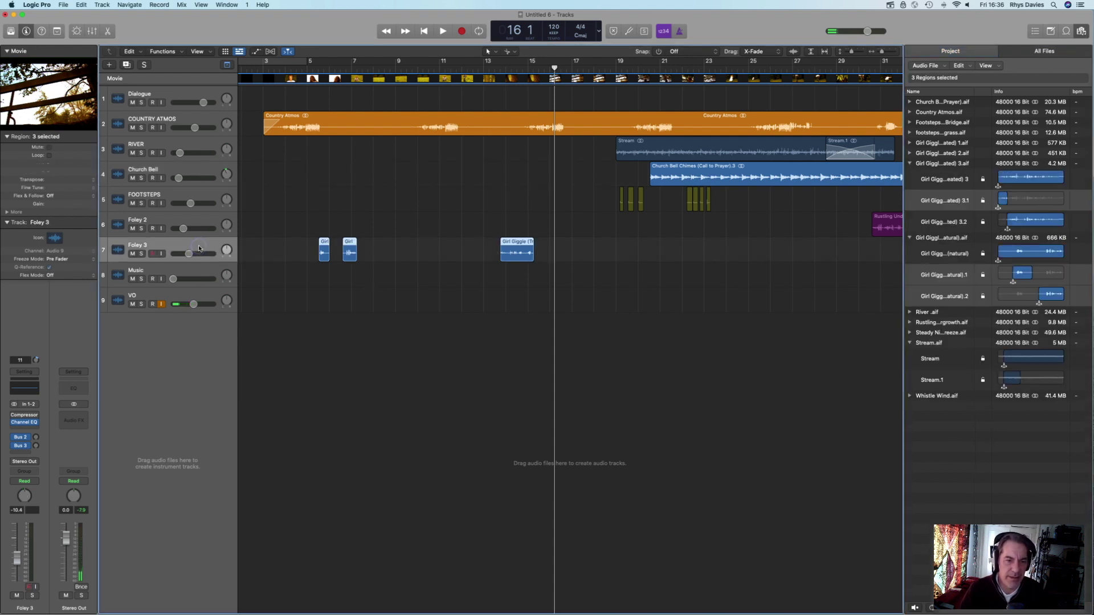
left_click(127, 64)
left_click(149, 273)
double_click(148, 269)
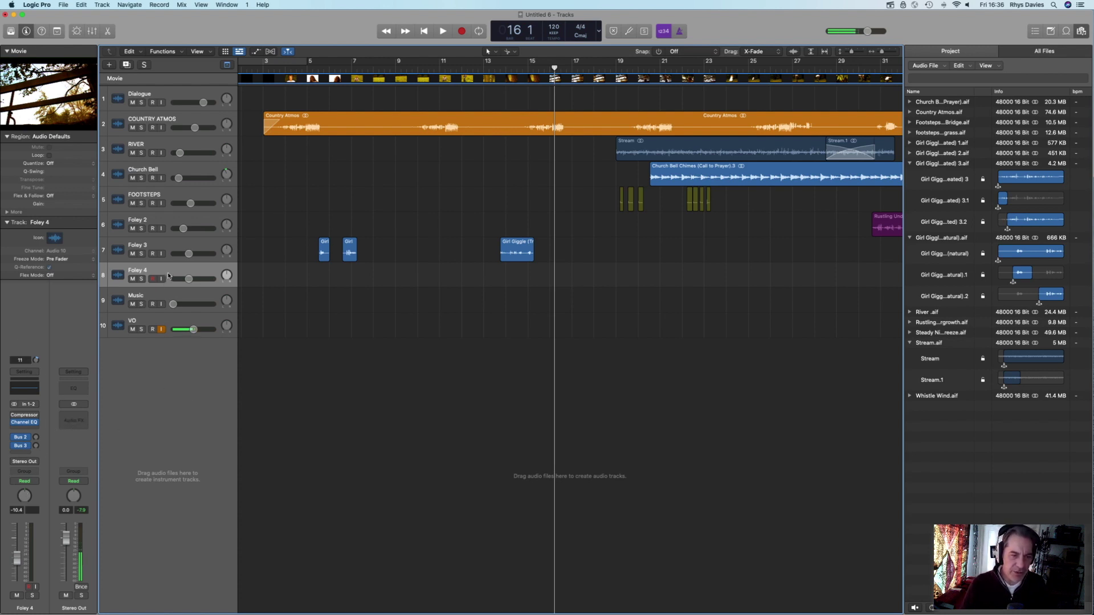
mouse_move(37, 425)
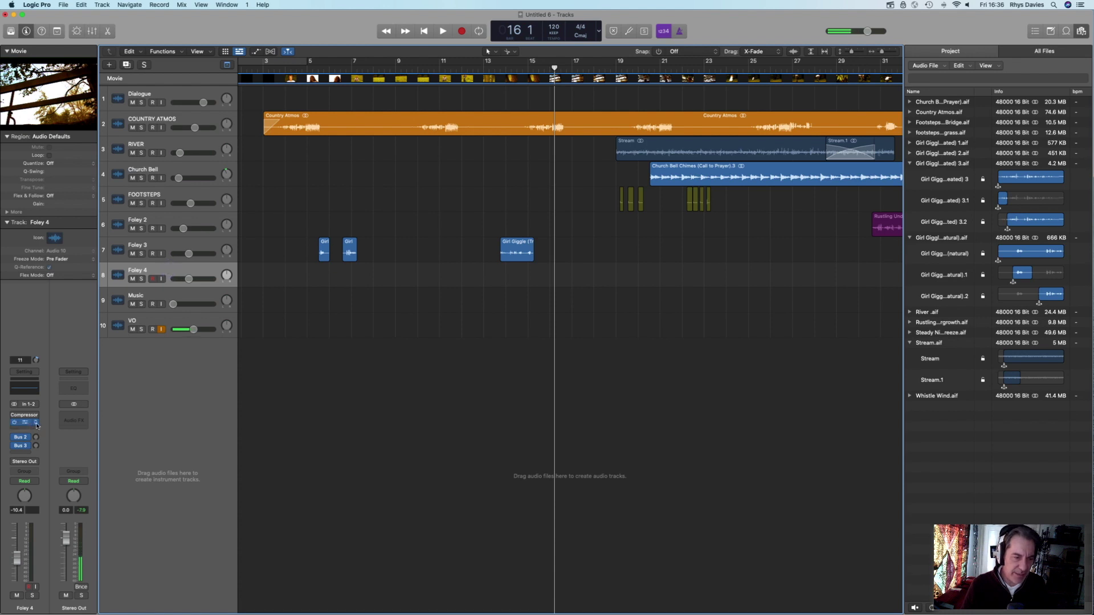
left_click_drag(26, 425, 30, 421)
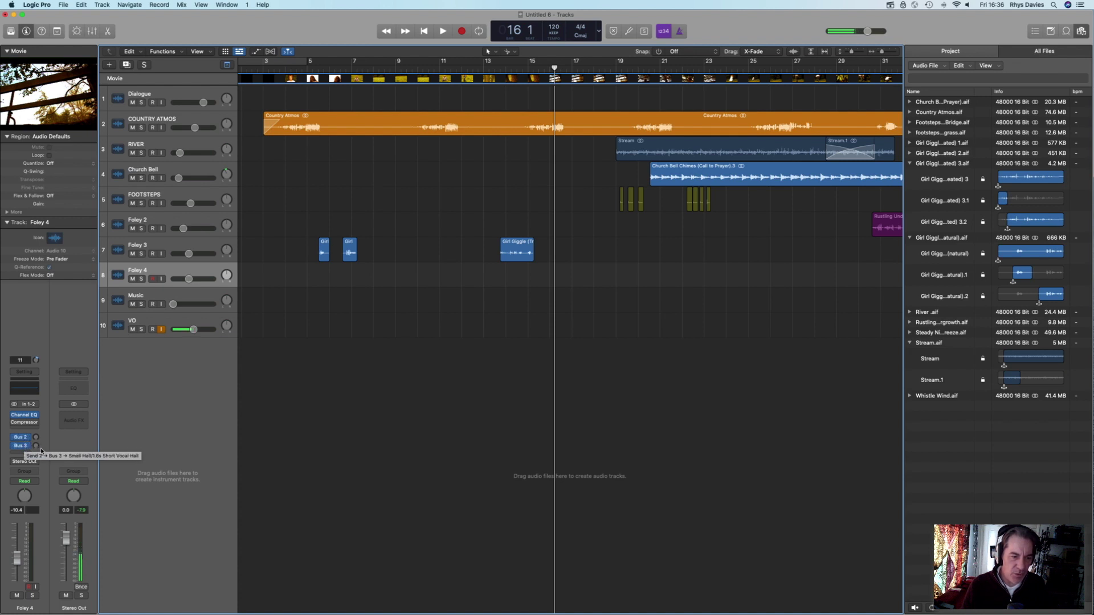
- Switch input monitoring from the VO track to Foley 4 and raise the Foley 4 volume to -4.6 dB
left_click(162, 330)
left_click(162, 279)
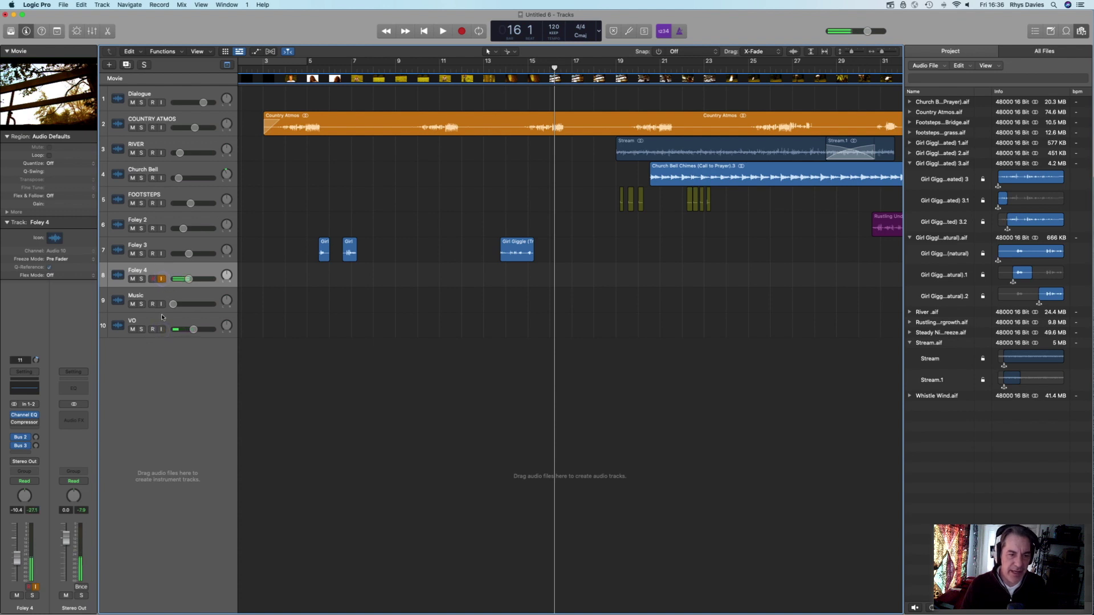
left_click_drag(190, 286, 196, 286)
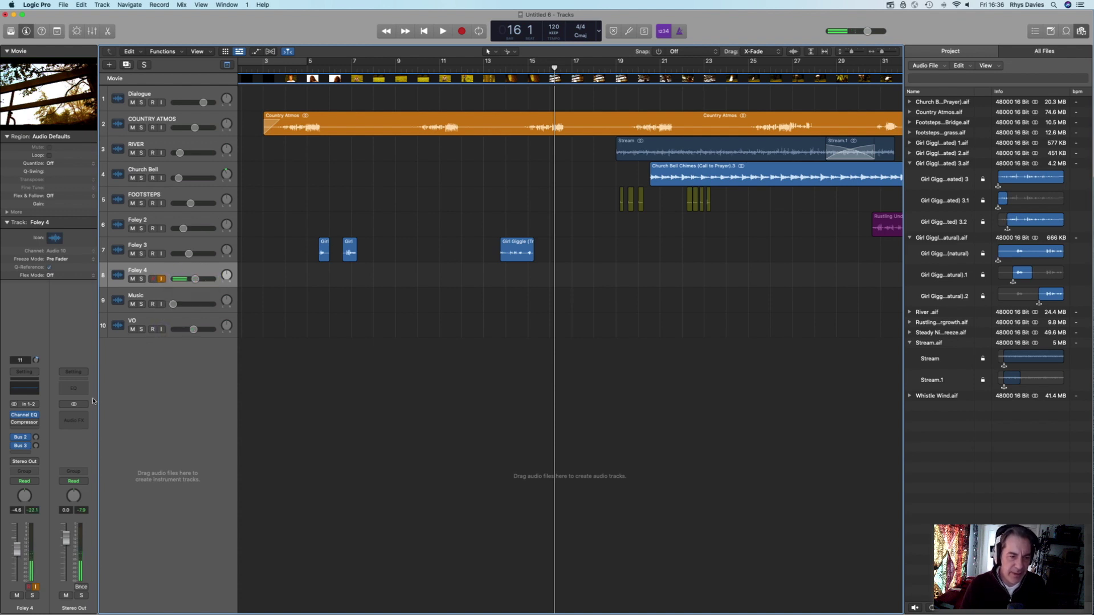
- Adjust the Bus 3 reverb send level on the Foley 4 channel strip
left_click(38, 448)
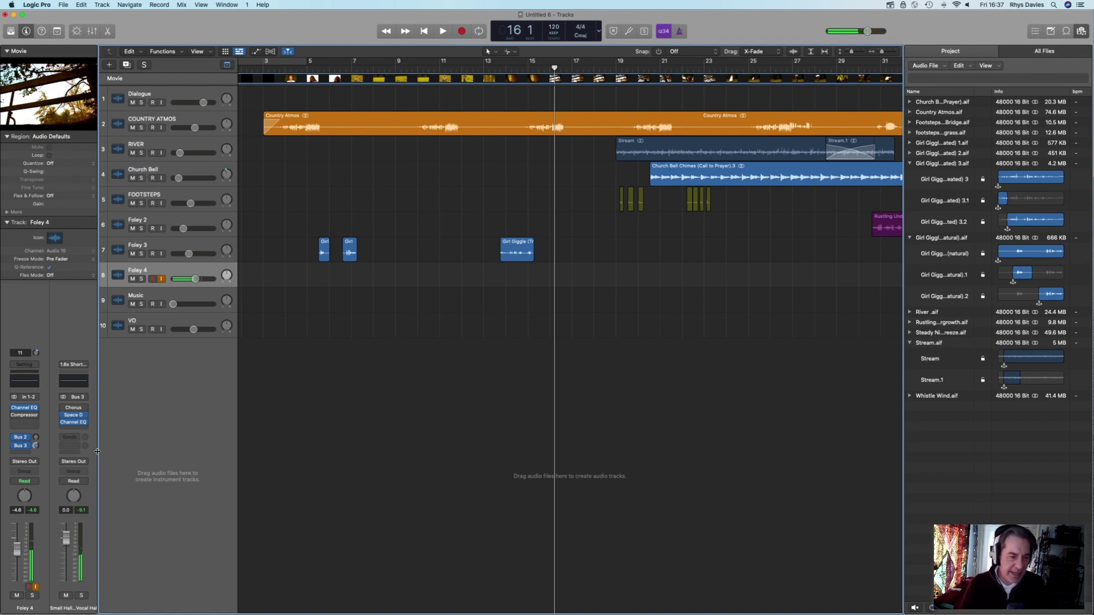
left_click_drag(34, 446, 44, 495)
left_click_drag(36, 446, 45, 459)
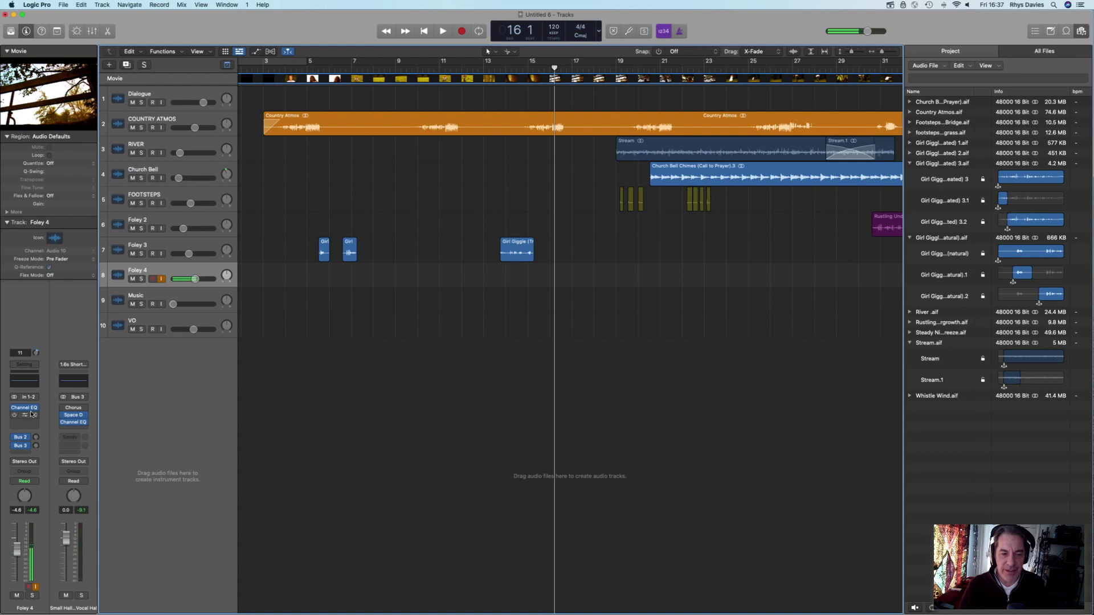
- Insert a stereo Delay Designer below the Compressor on the Foley 4 channel
left_click(36, 423)
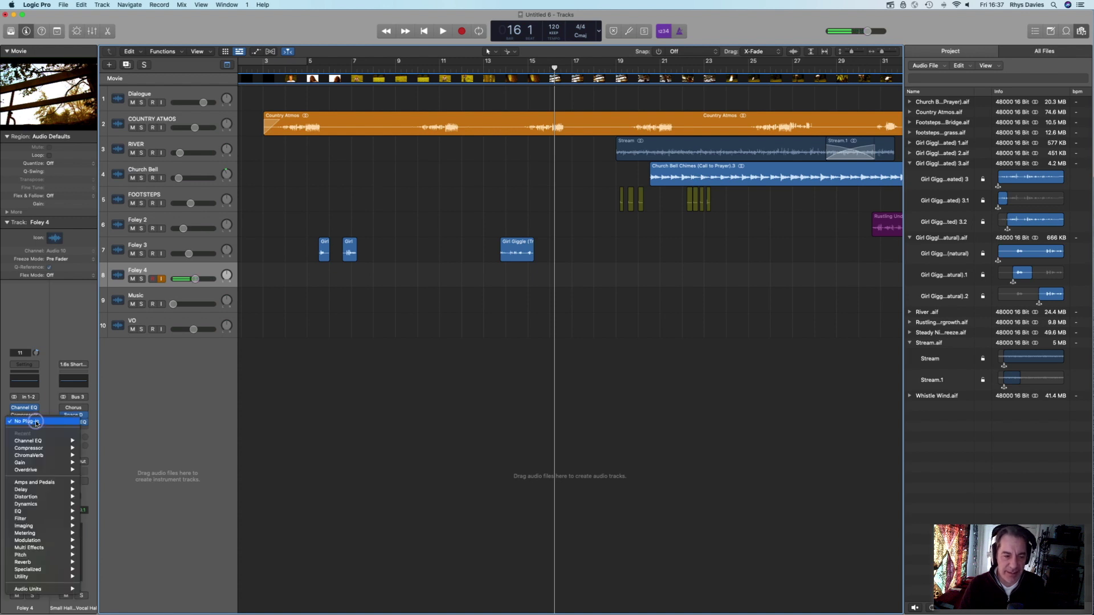
mouse_move(47, 491)
mouse_move(115, 519)
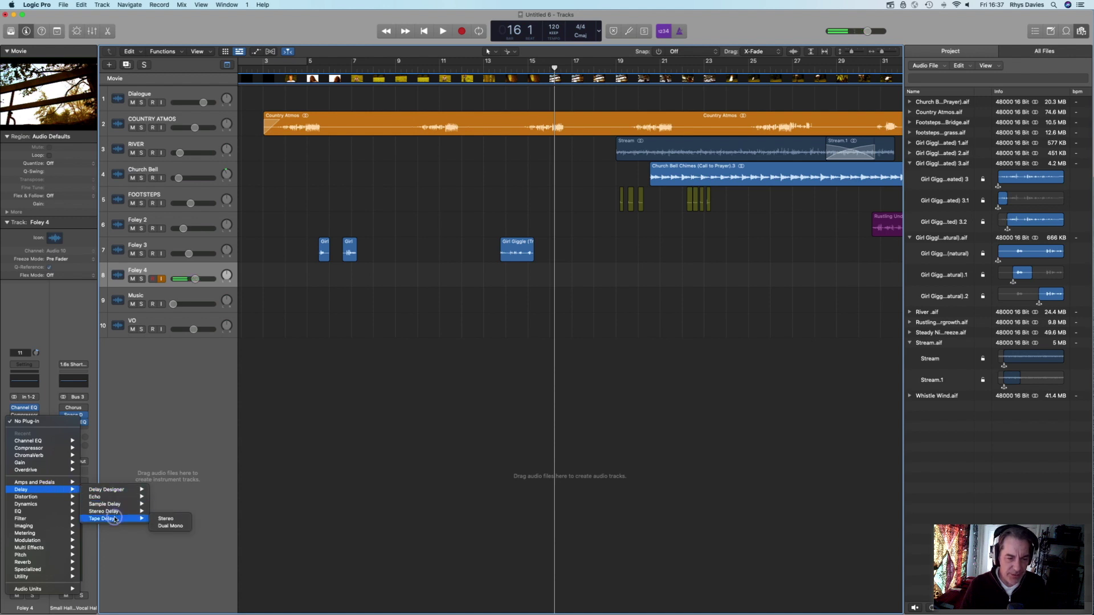
mouse_move(113, 490)
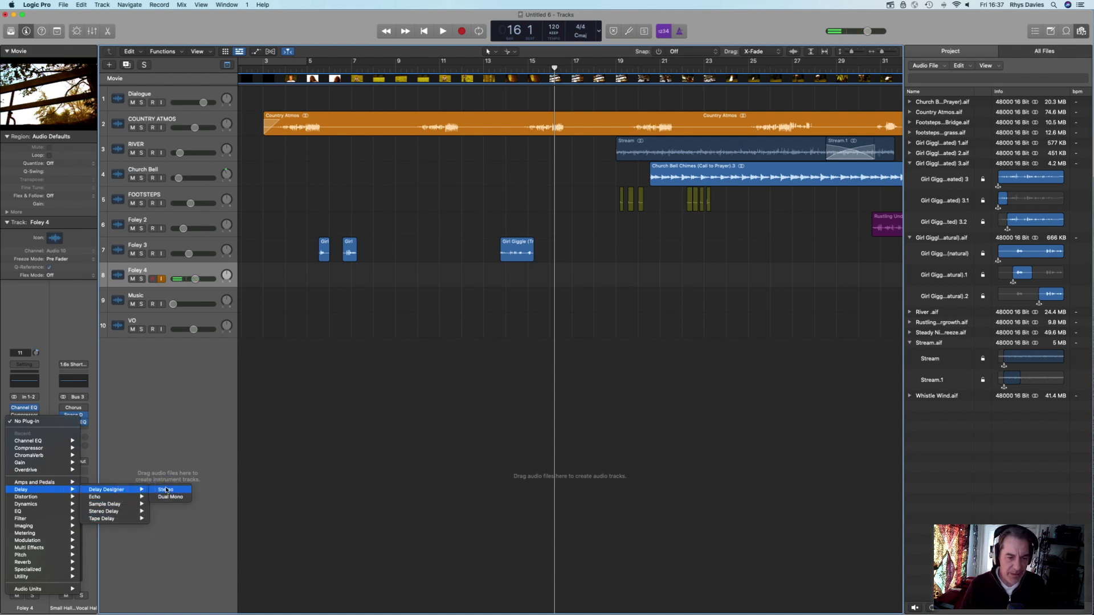
left_click(166, 489)
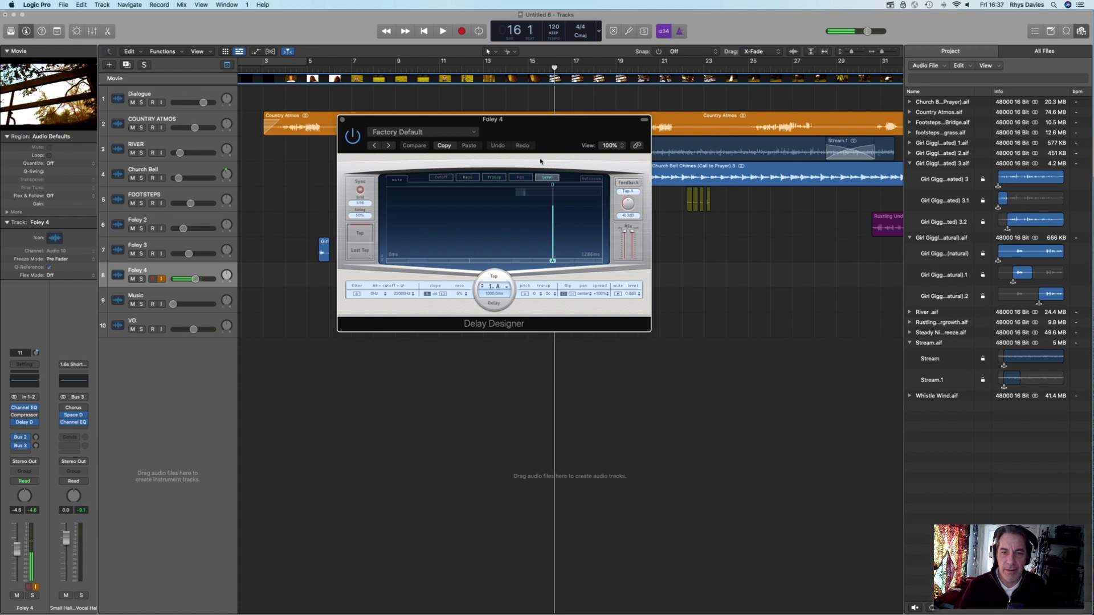
- Load the Falling Rumble preset from the Warped category into Foley 4's Delay Designer and close the plug-in window
left_click(473, 135)
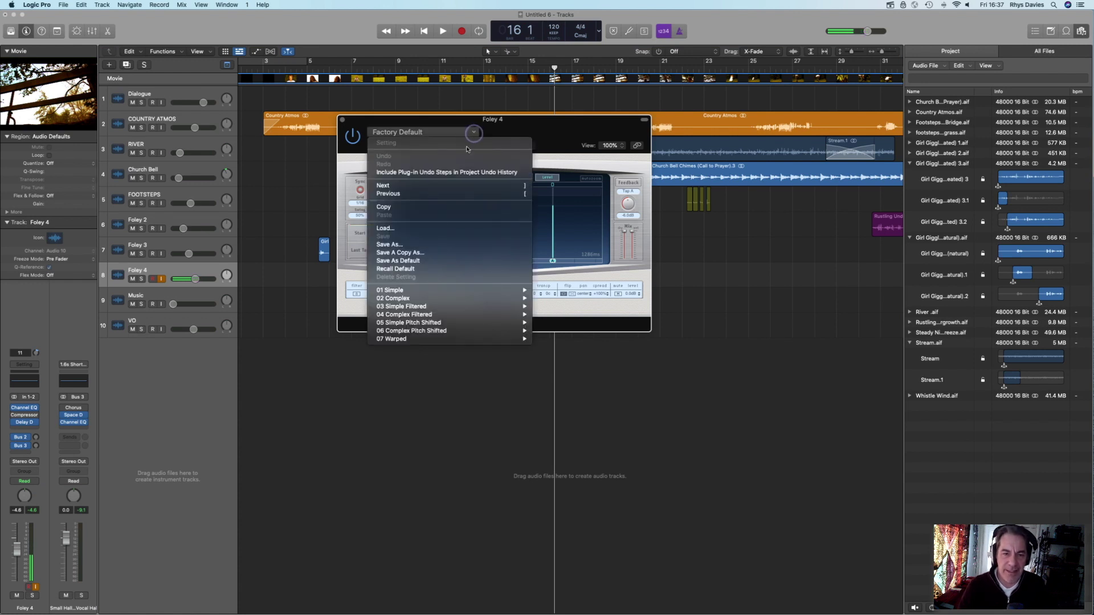
mouse_move(442, 309)
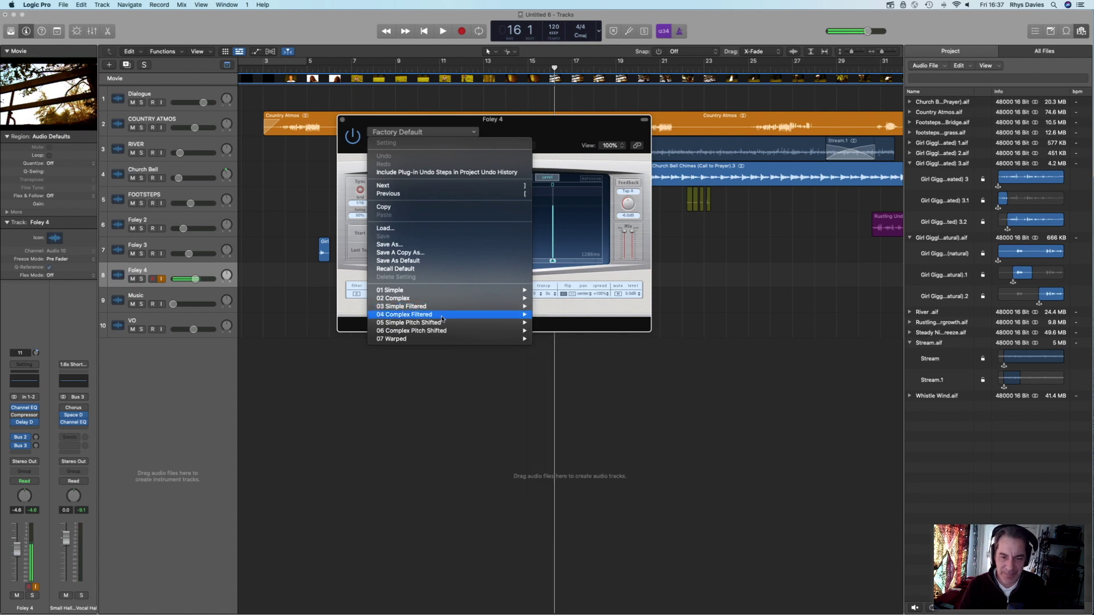
mouse_move(442, 335)
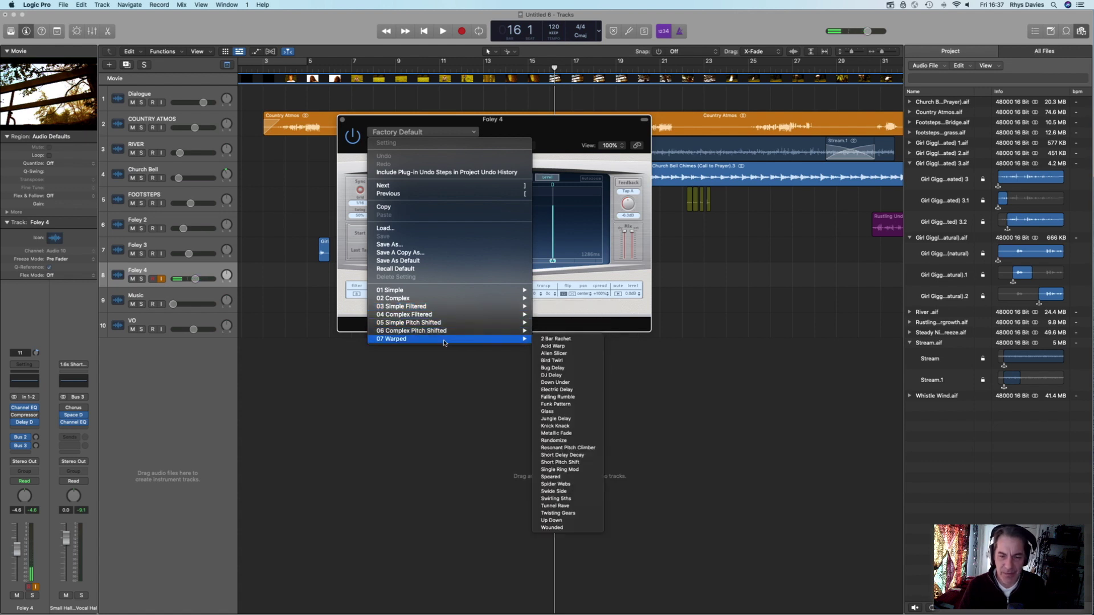
left_click(579, 401)
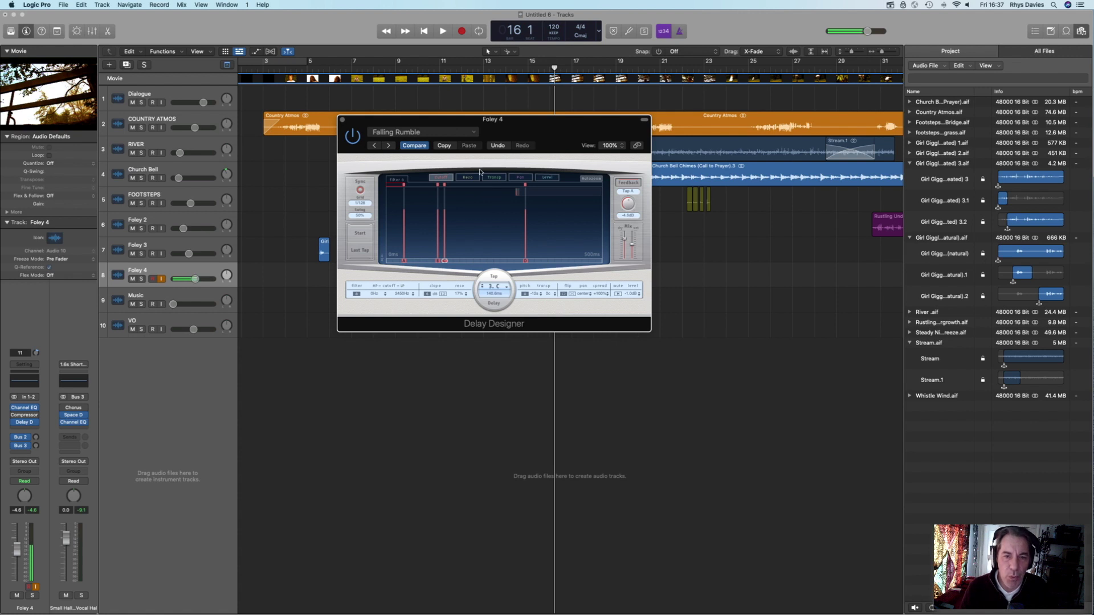
left_click(343, 120)
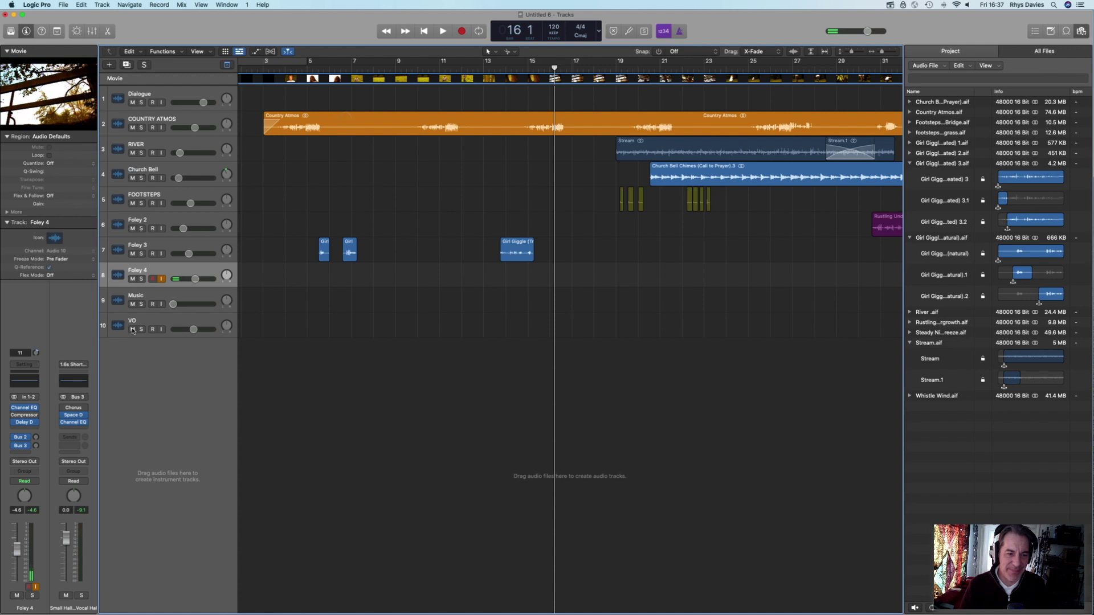
- Bypass the Delay Designer on Foley 4 and enable input monitoring on the VO track
mouse_move(15, 424)
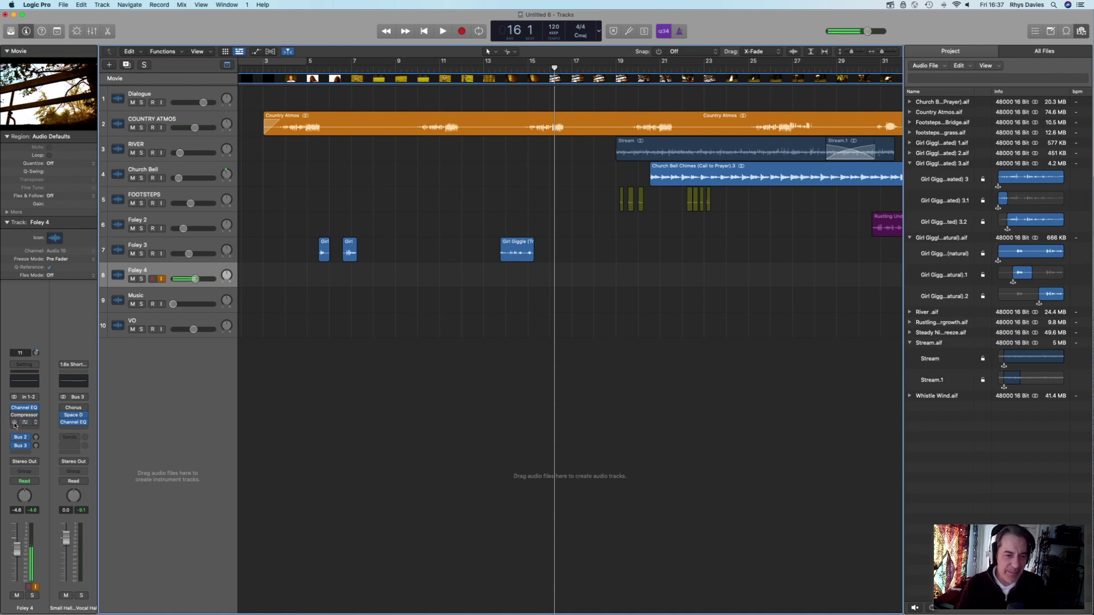
left_click(162, 330)
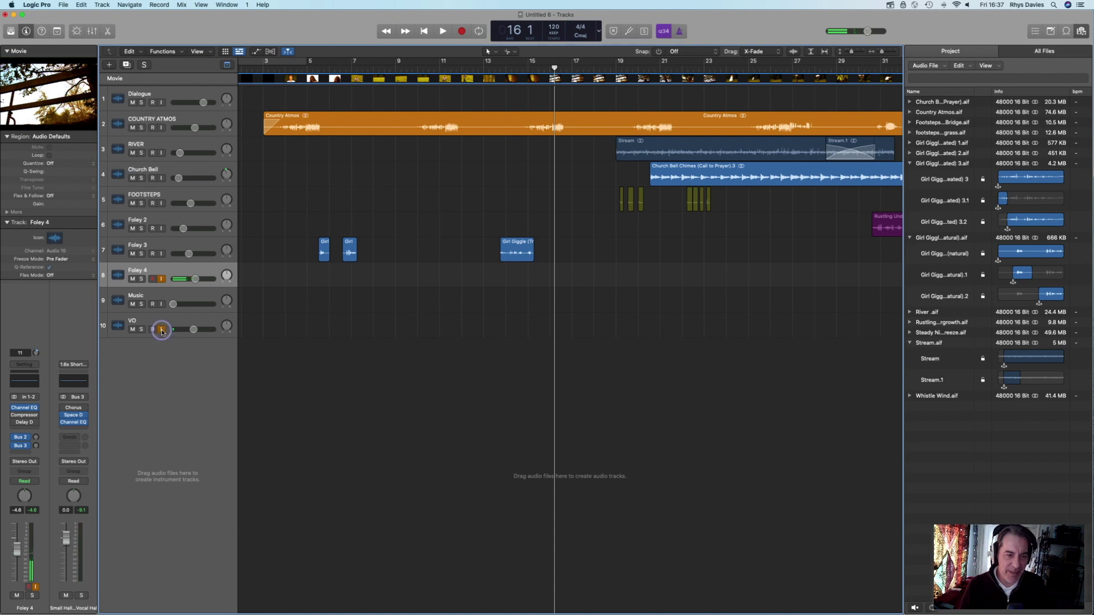
- Insert a stereo Space Designer reverb below the Delay Designer on the Foley 4 channel
left_click(31, 429)
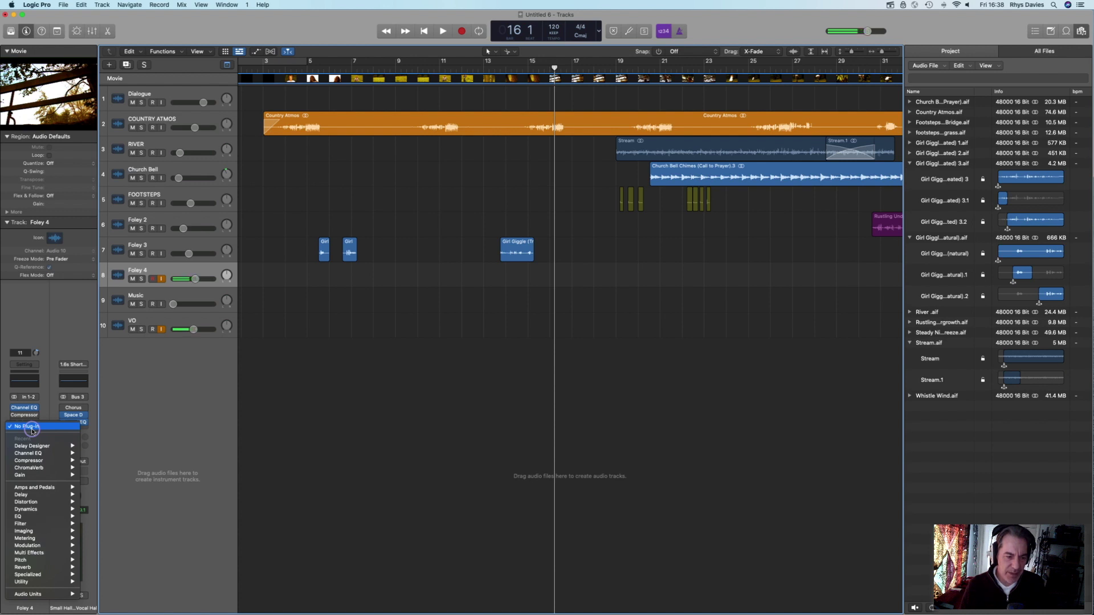
mouse_move(40, 567)
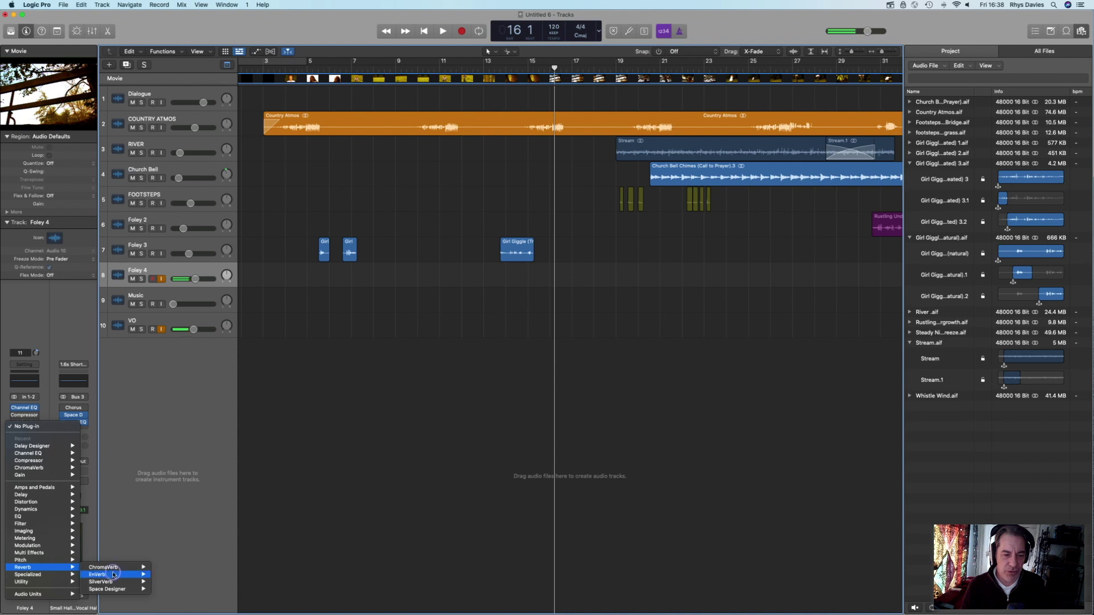
mouse_move(122, 589)
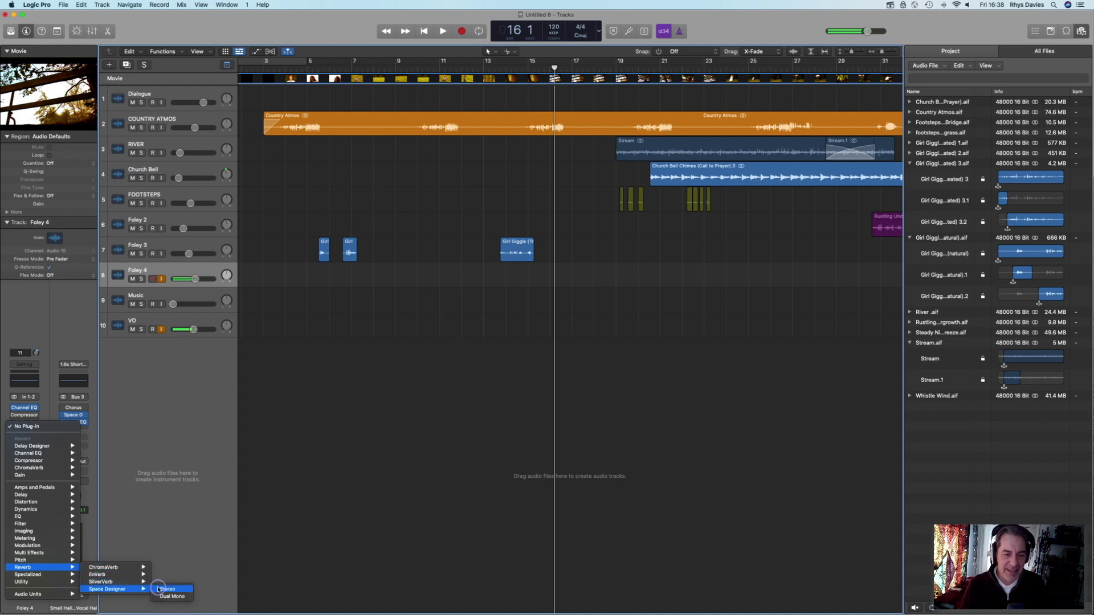
left_click(159, 589)
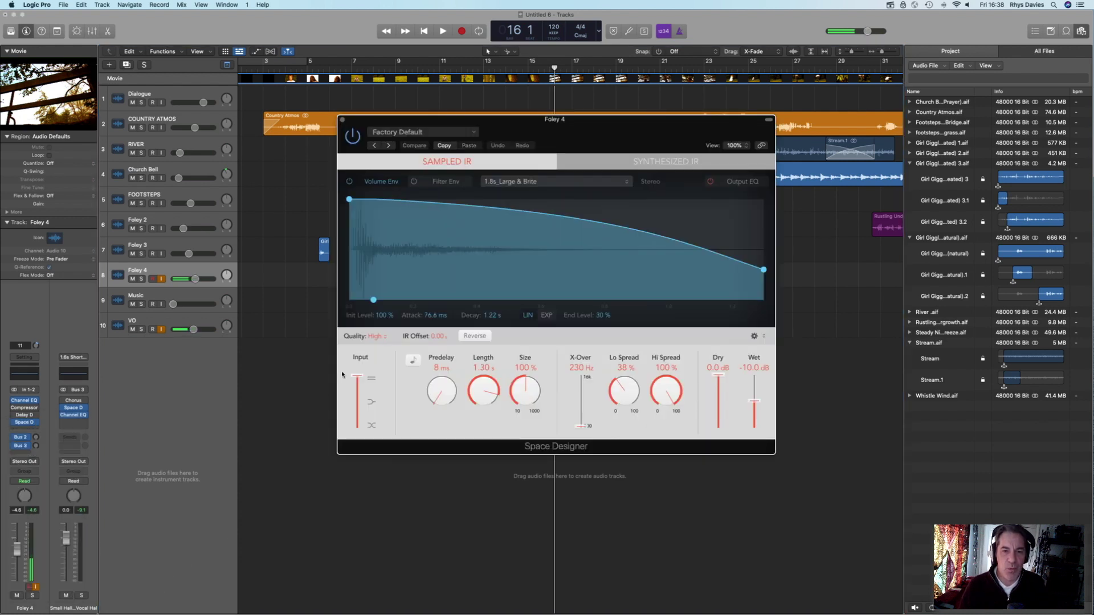
- Load the Light Chimes preset from the Warped Effects Textures into Foley 4's Space Designer and close the plug-in window
left_click(473, 134)
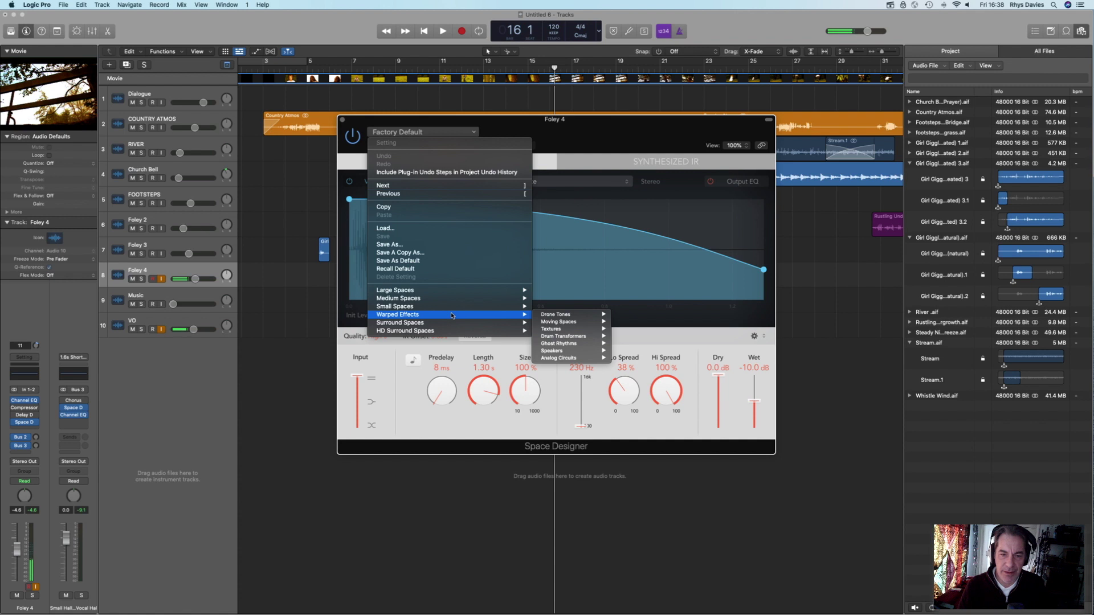
mouse_move(576, 330)
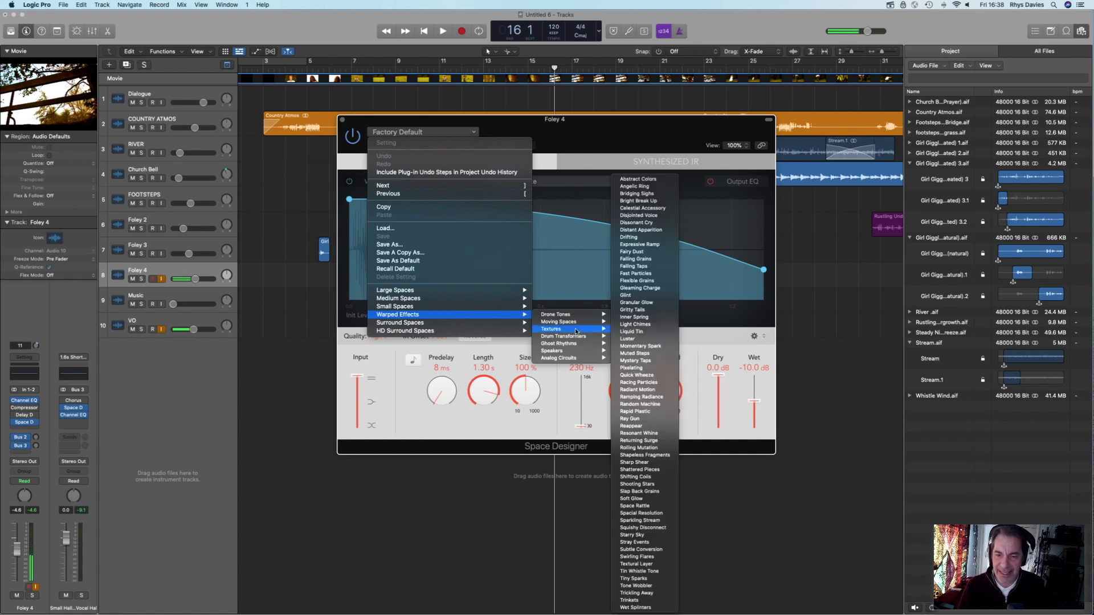
left_click(635, 324)
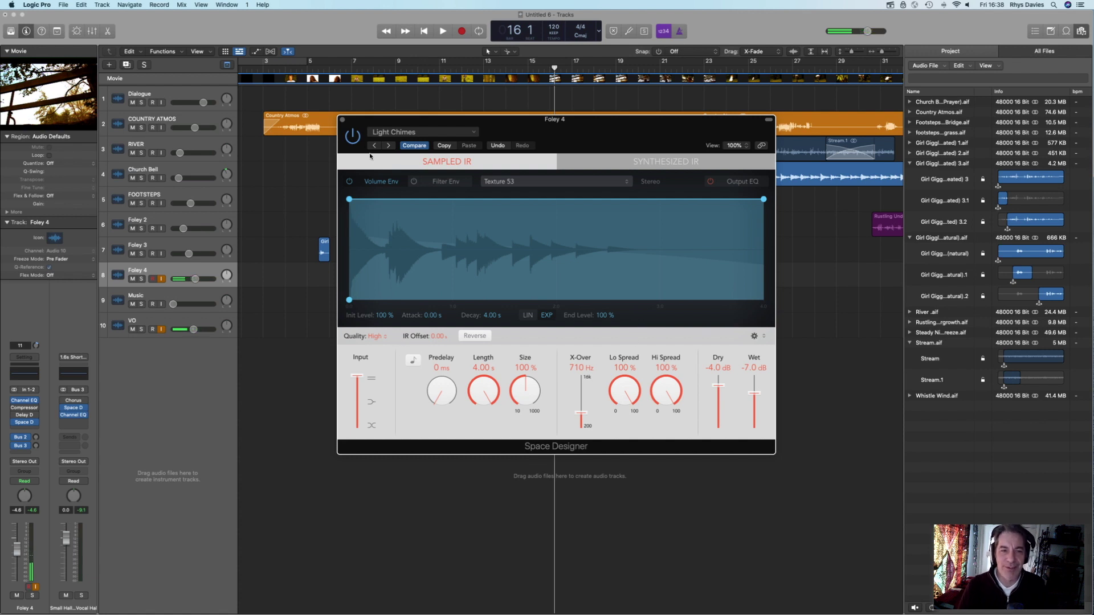
left_click(343, 121)
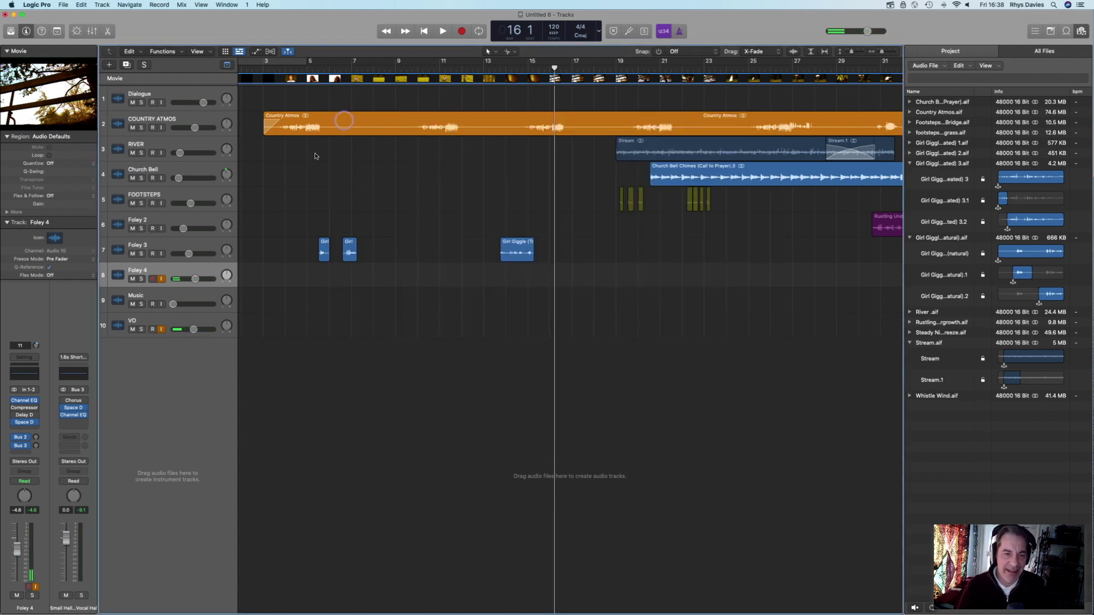
- Adjust Foley 4's Bus 3 send level with the VO track's input monitoring briefly switched off
left_click(162, 329)
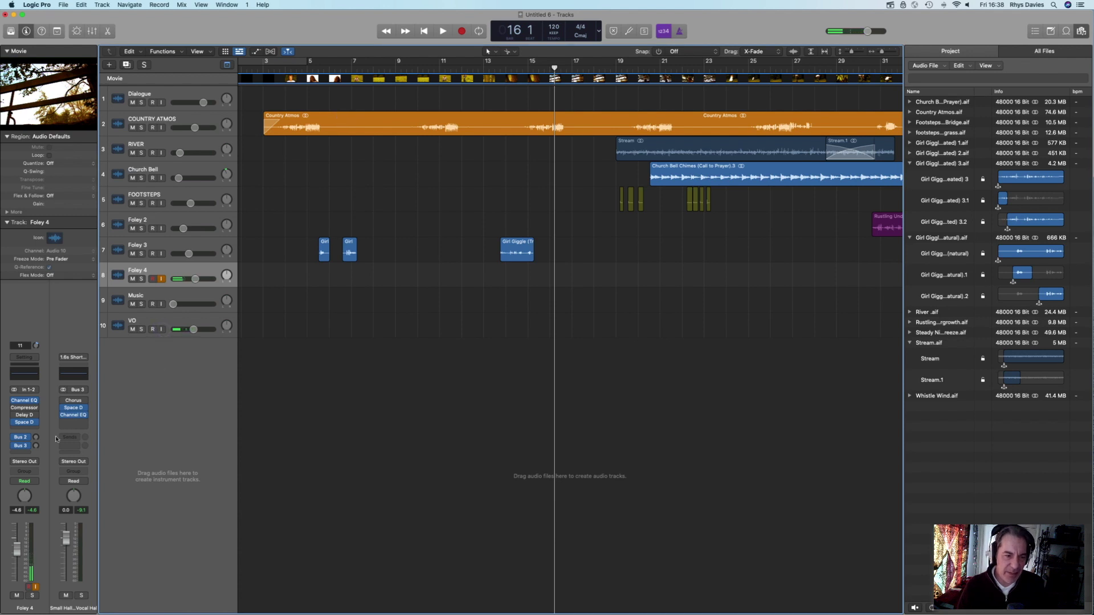
left_click(162, 330)
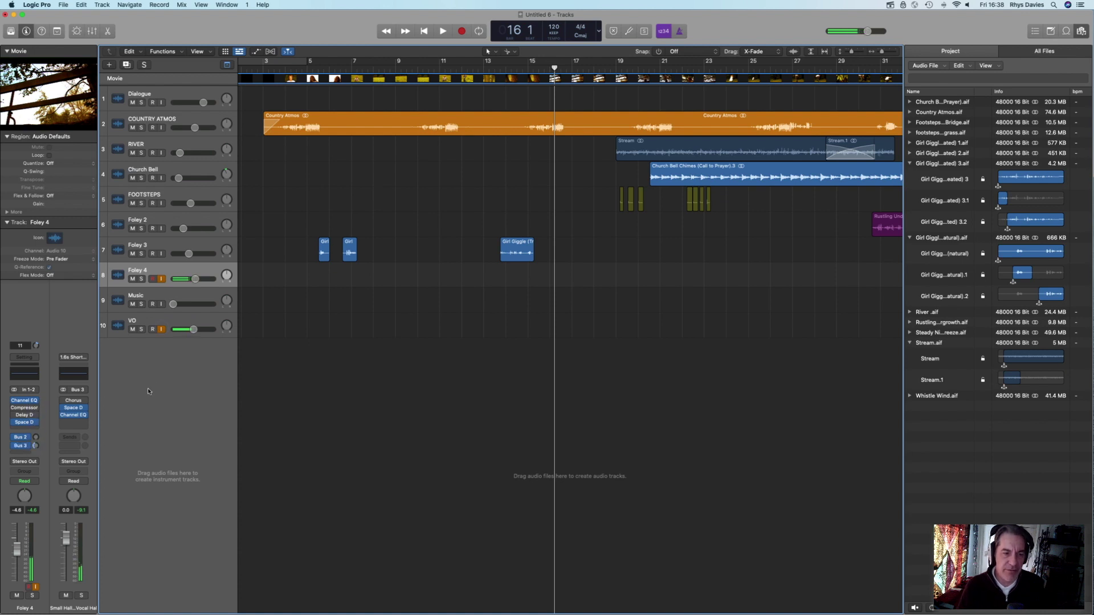
- Record a take on the Foley 4 track from bar 14 to bar 19, with VO and Foley 4 input monitoring switched off
left_click(502, 66)
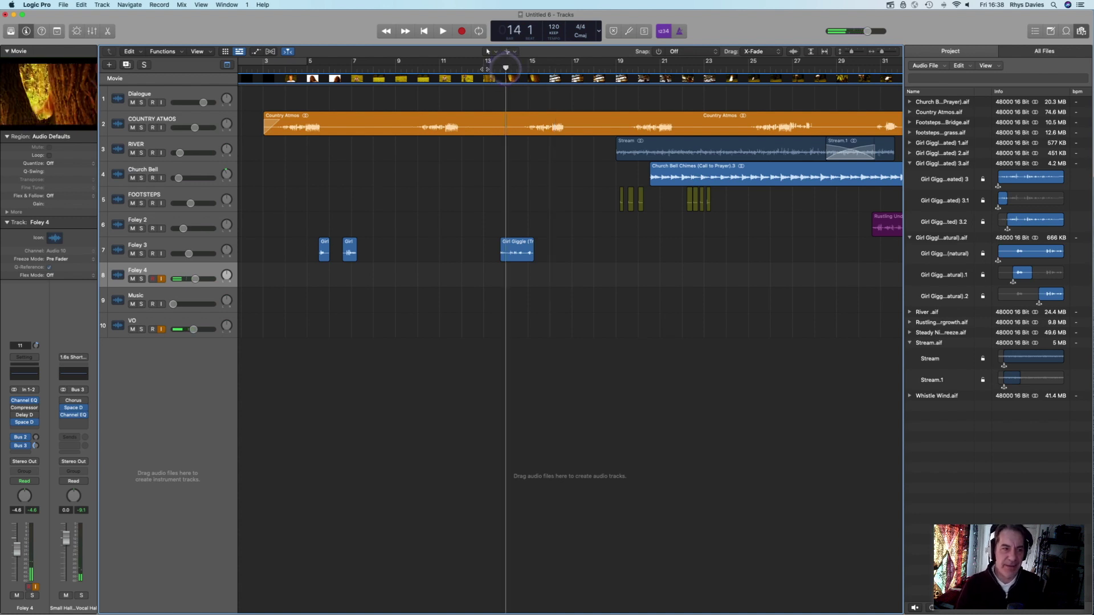
left_click(161, 329)
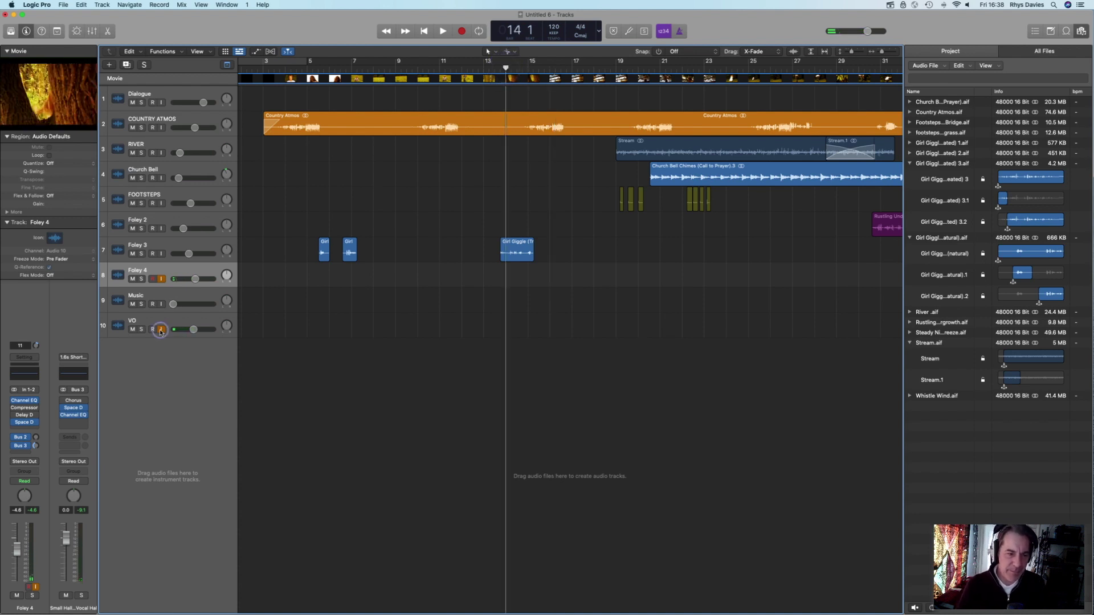
left_click(162, 278)
left_click(153, 279)
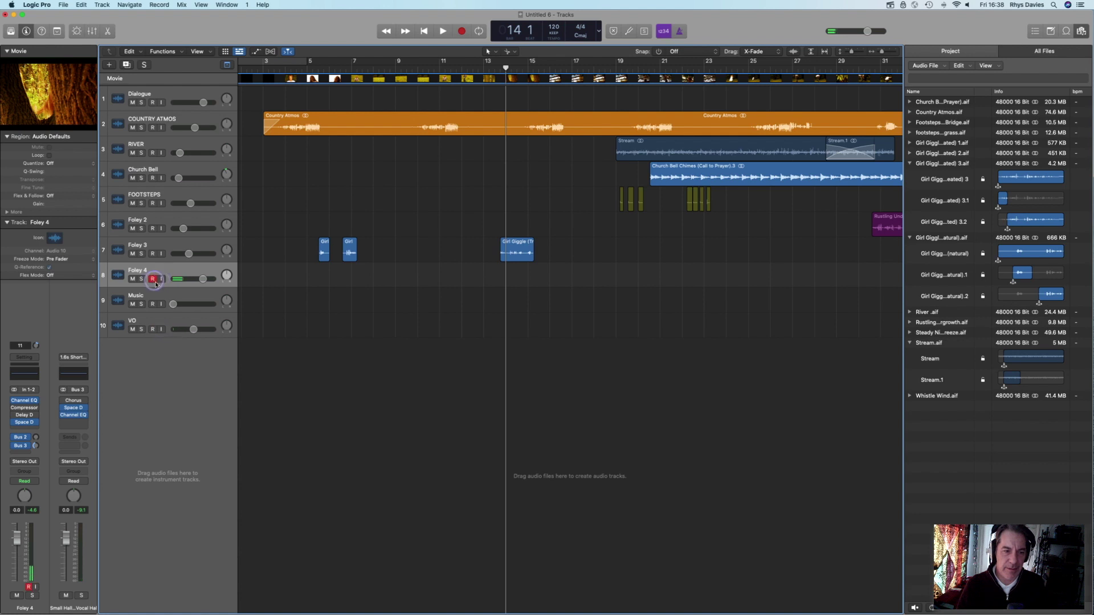
left_click(462, 33)
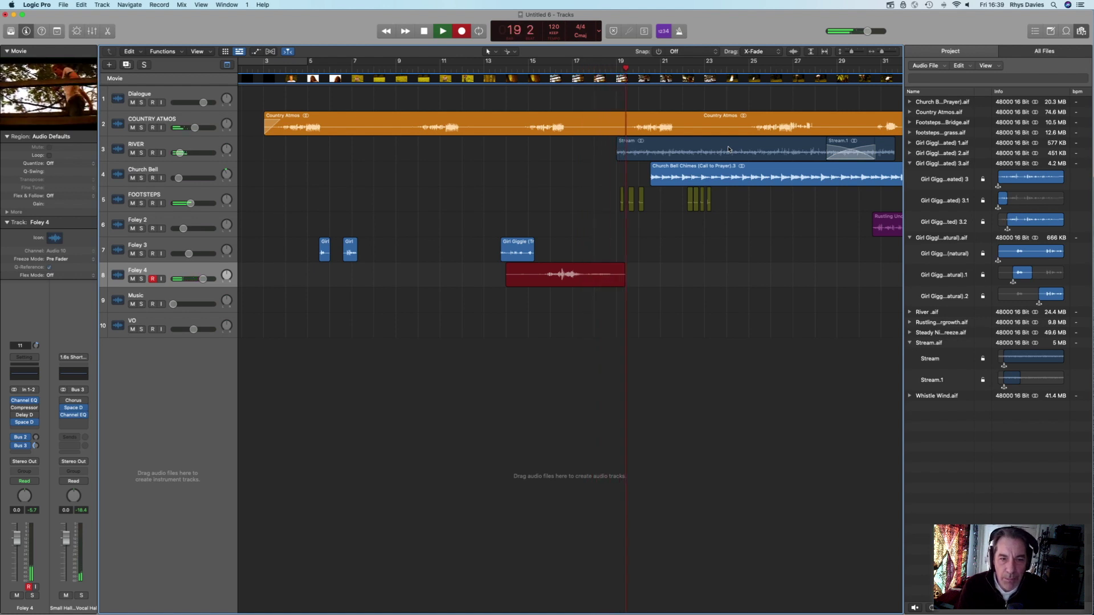
key("space")
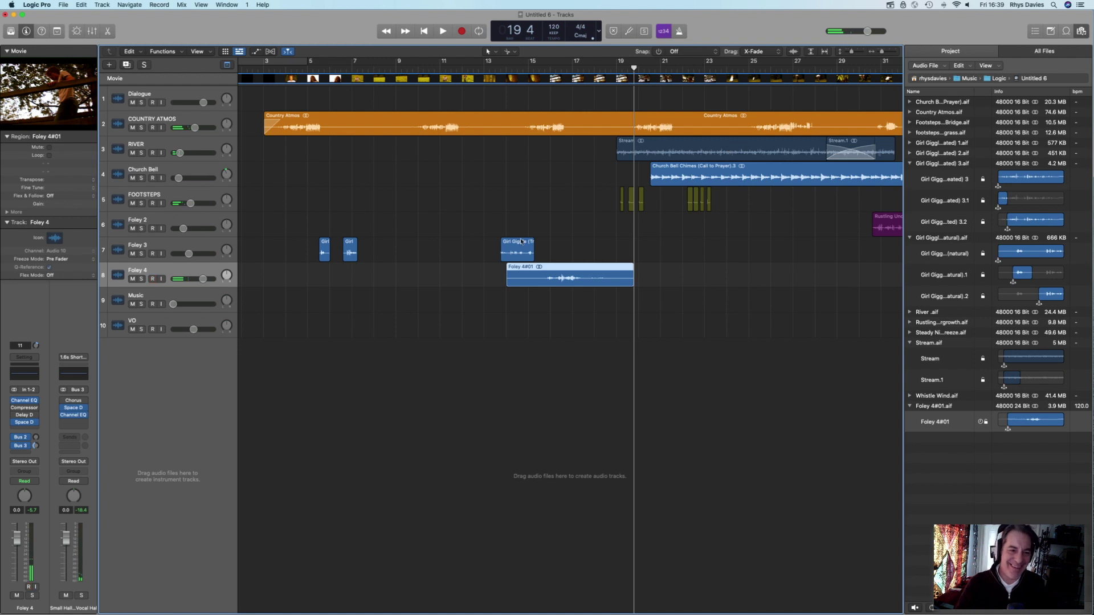
- Enable input monitoring on the VO track and raise its volume slightly
left_click(162, 329)
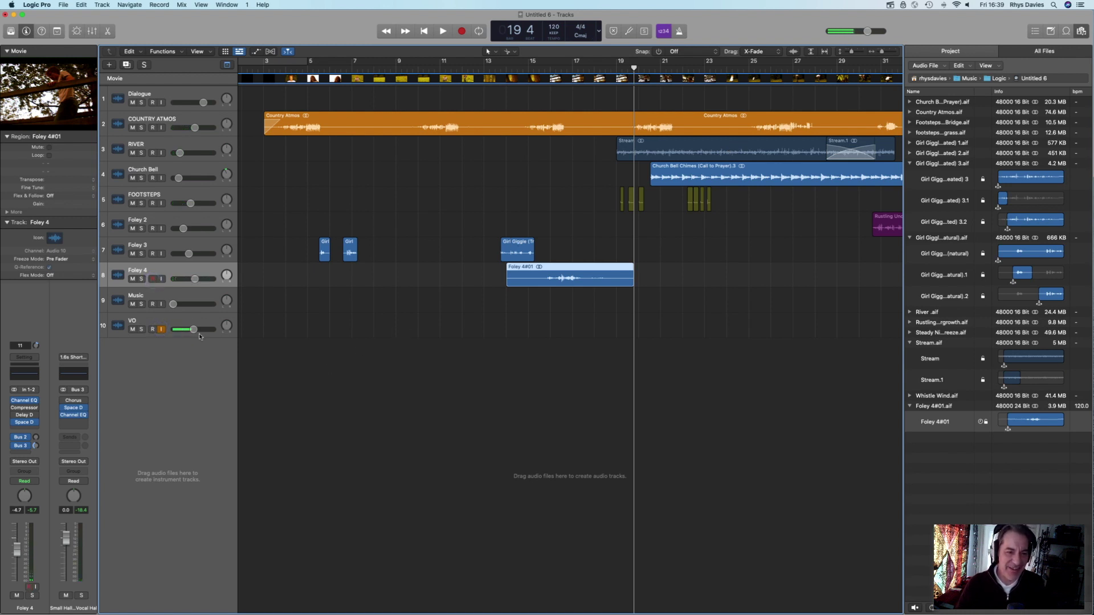
left_click_drag(195, 331, 198, 330)
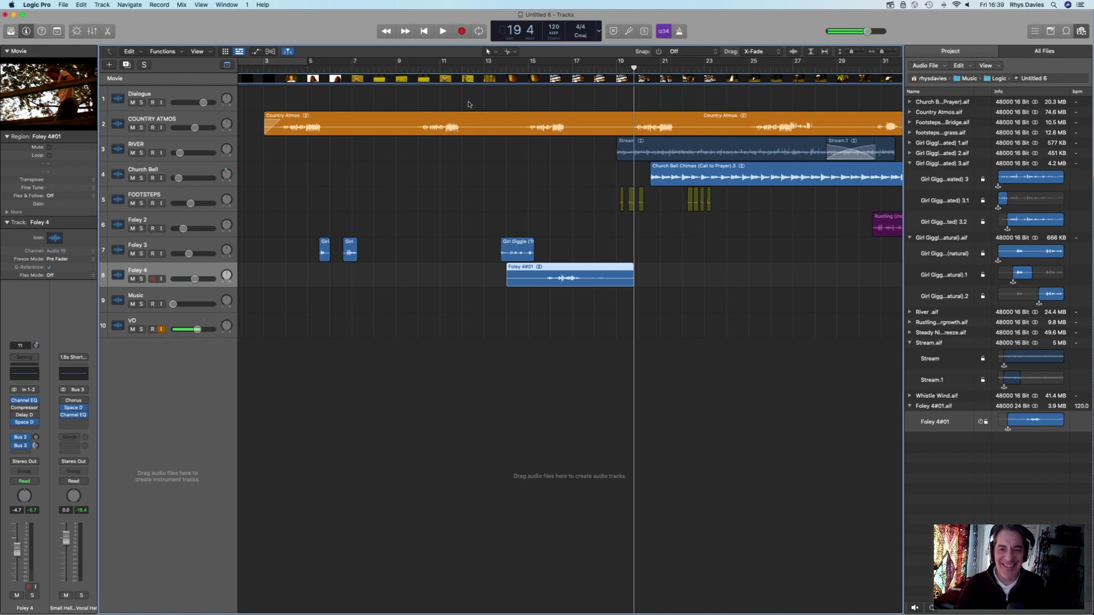
- Open the movie in a floating window and play the recorded Foley 4 take against picture from bar 14
left_click(518, 70)
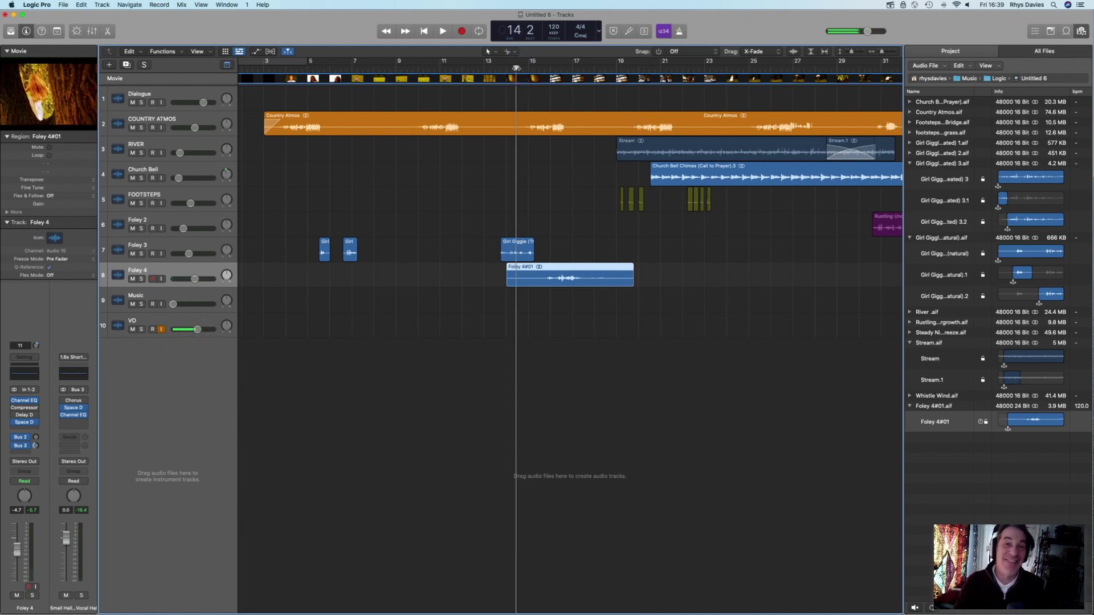
left_click(50, 87)
key("space")
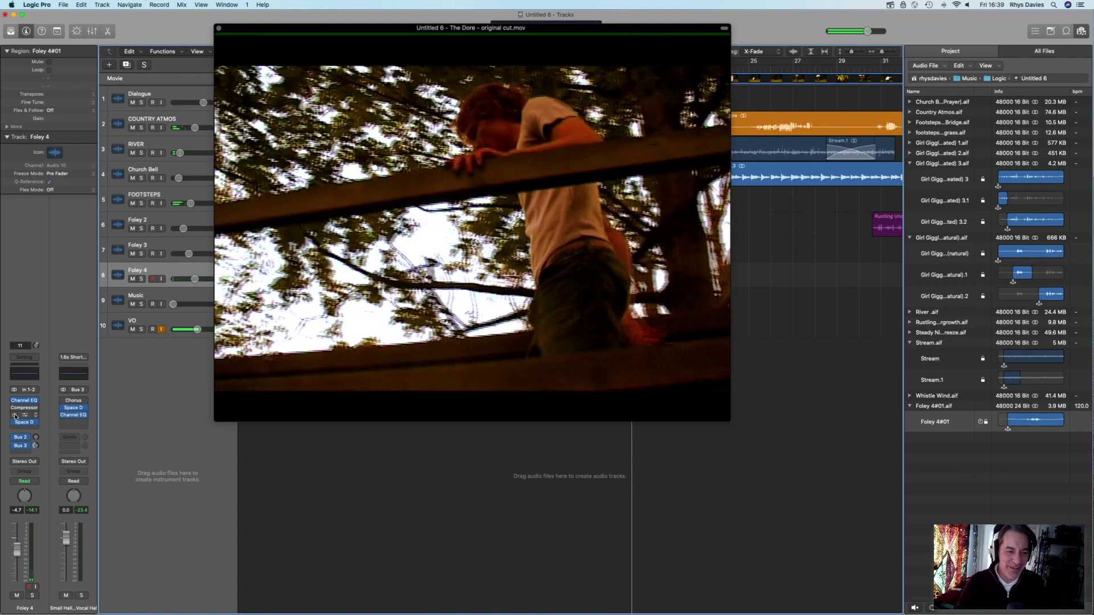
- Reactivate Foley 4's Delay Designer, replay the take against picture from bar 13, and close the floating movie window
mouse_move(400, 42)
left_click_drag(400, 41, 438, 289)
left_click(496, 63)
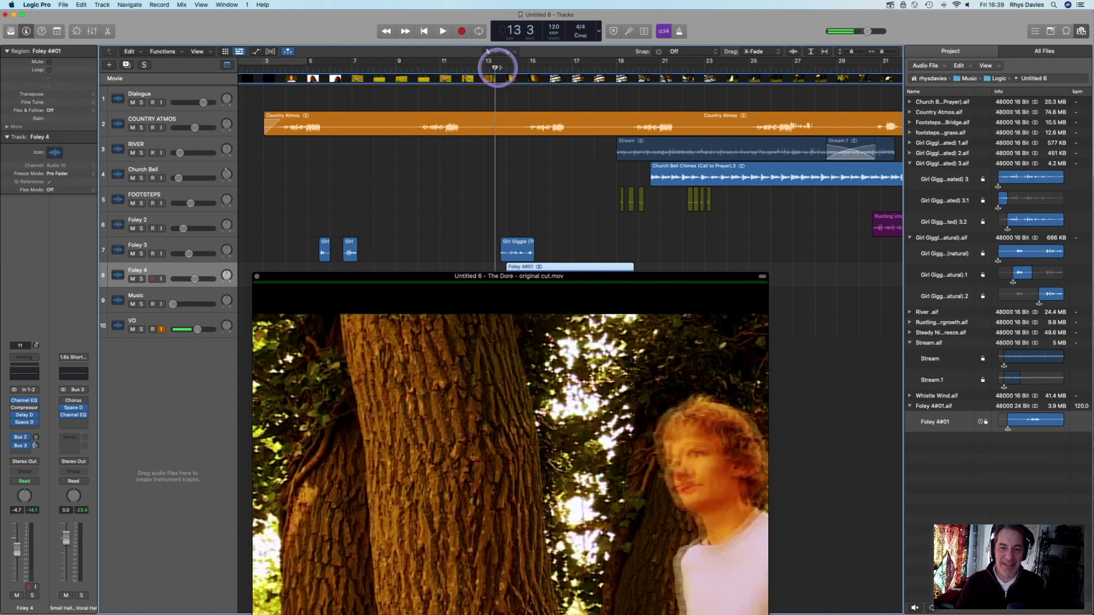
key("space")
left_click_drag(431, 278, 411, 83)
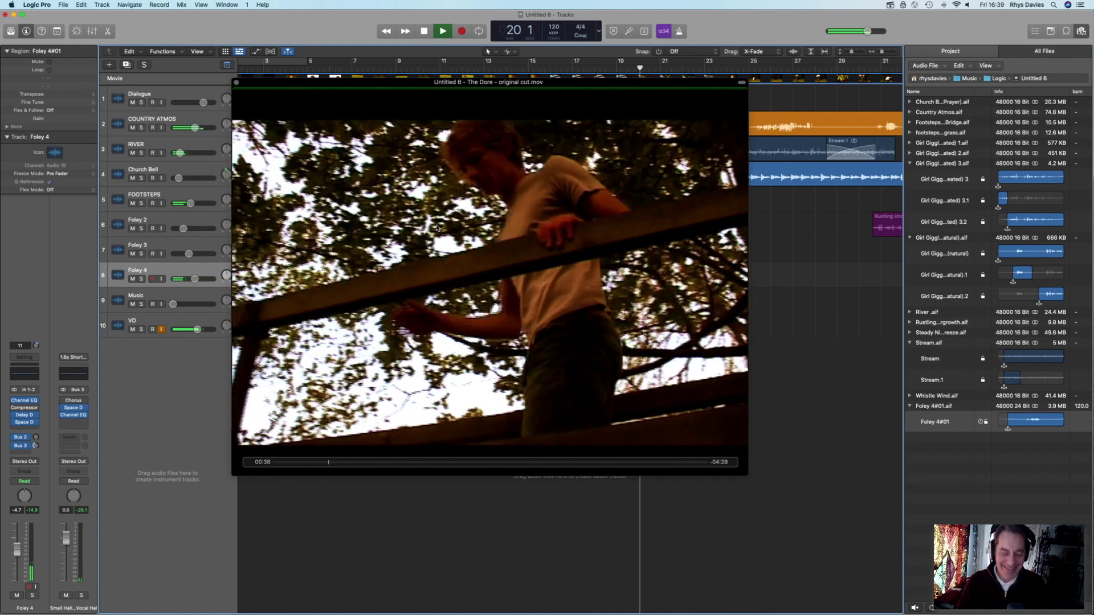
key("space")
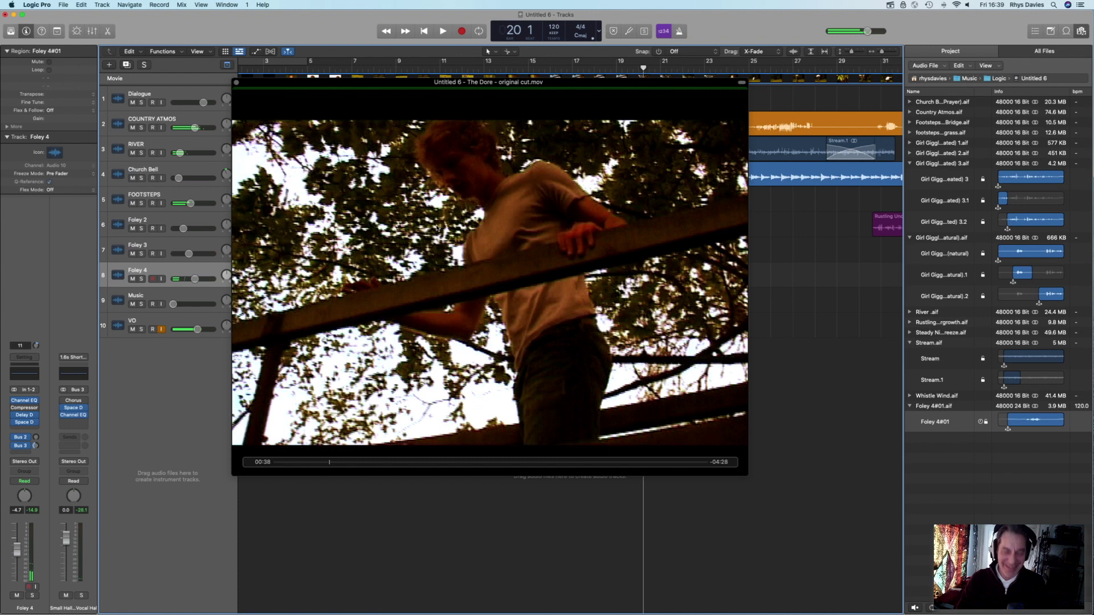
left_click(236, 84)
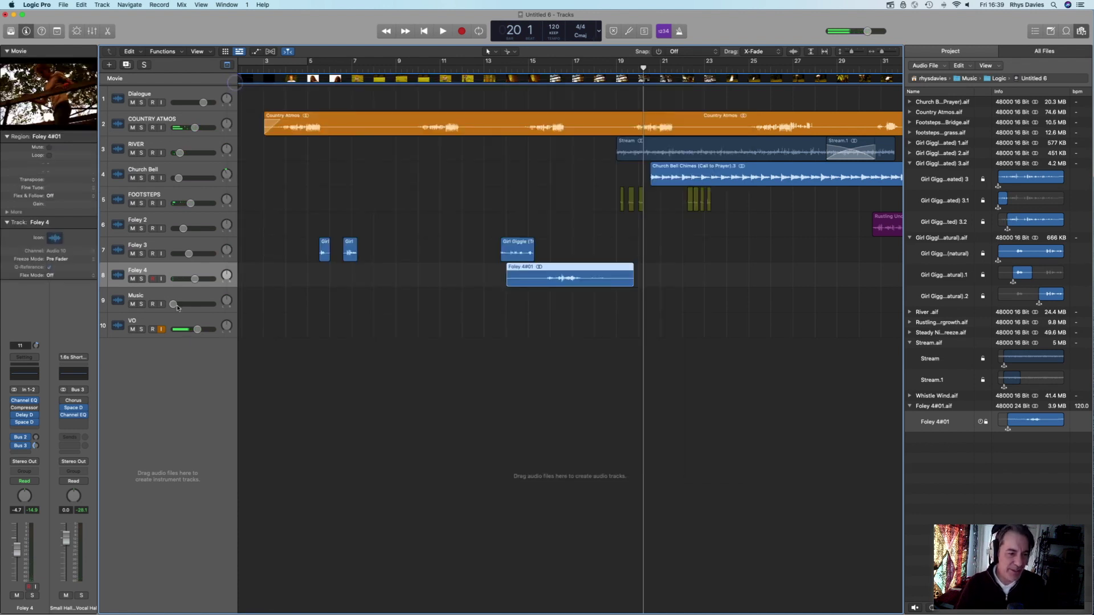
- Set the dry level to -24.0 dB and the wet level to -5.6 dB in Foley 4's Space Designer, and close it
left_click(25, 425)
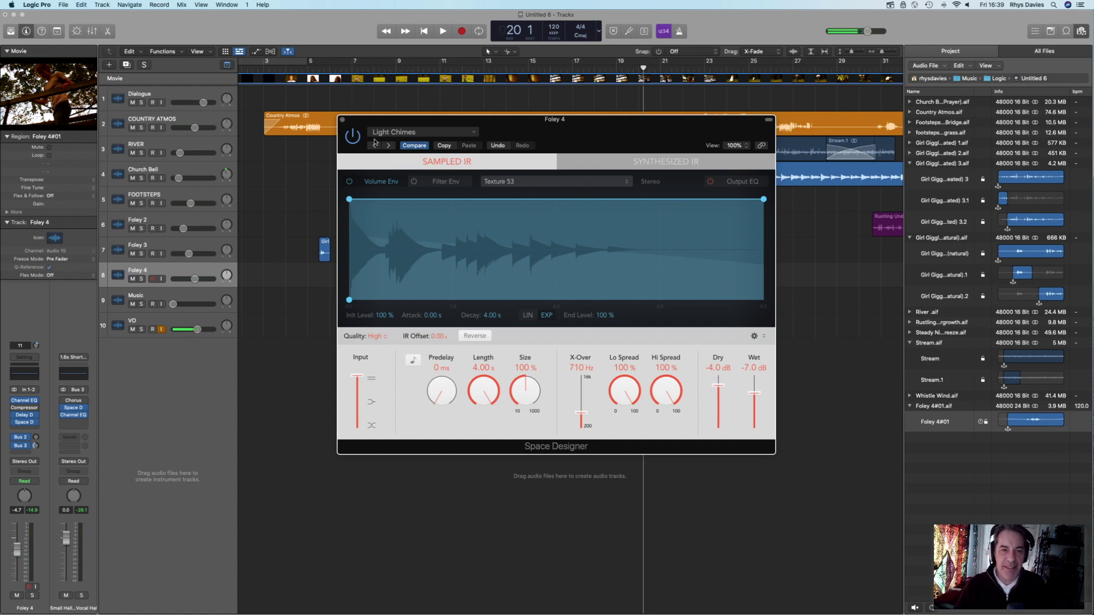
left_click(342, 120)
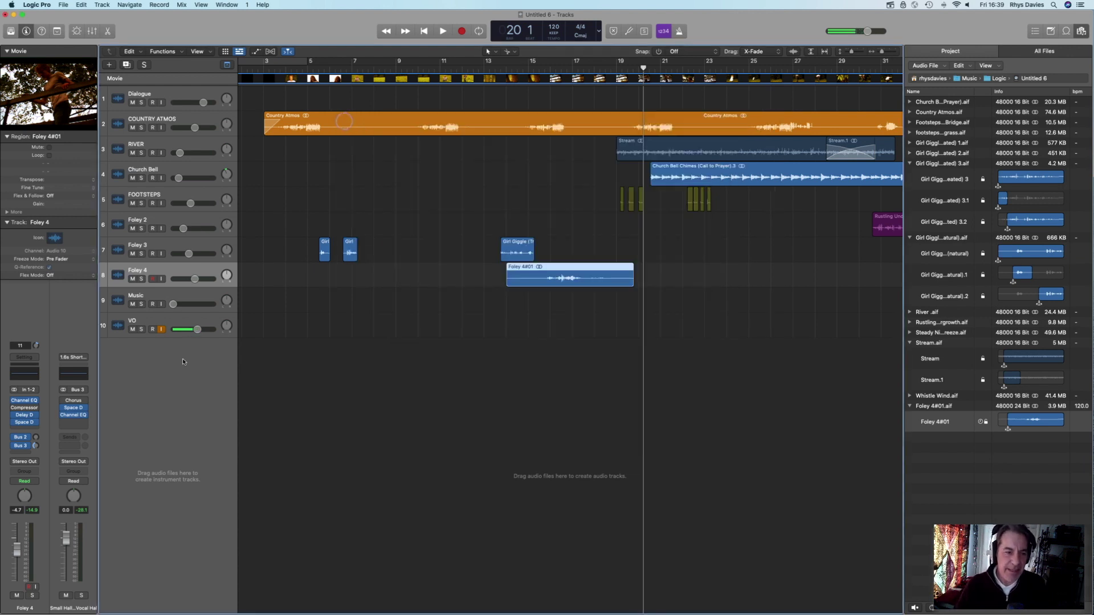
left_click(26, 423)
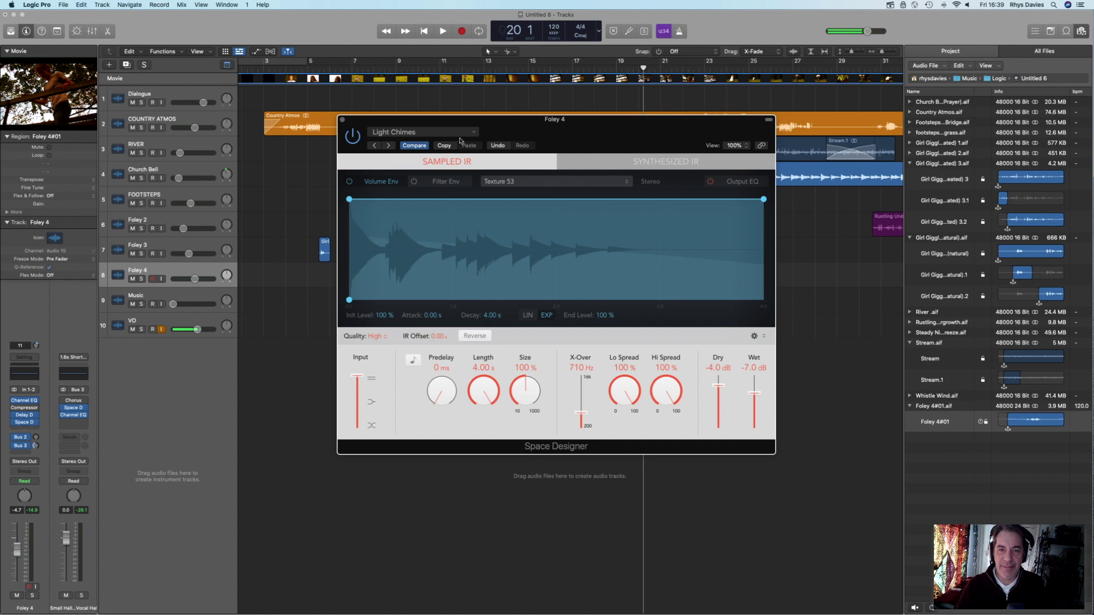
left_click_drag(462, 124, 412, 98)
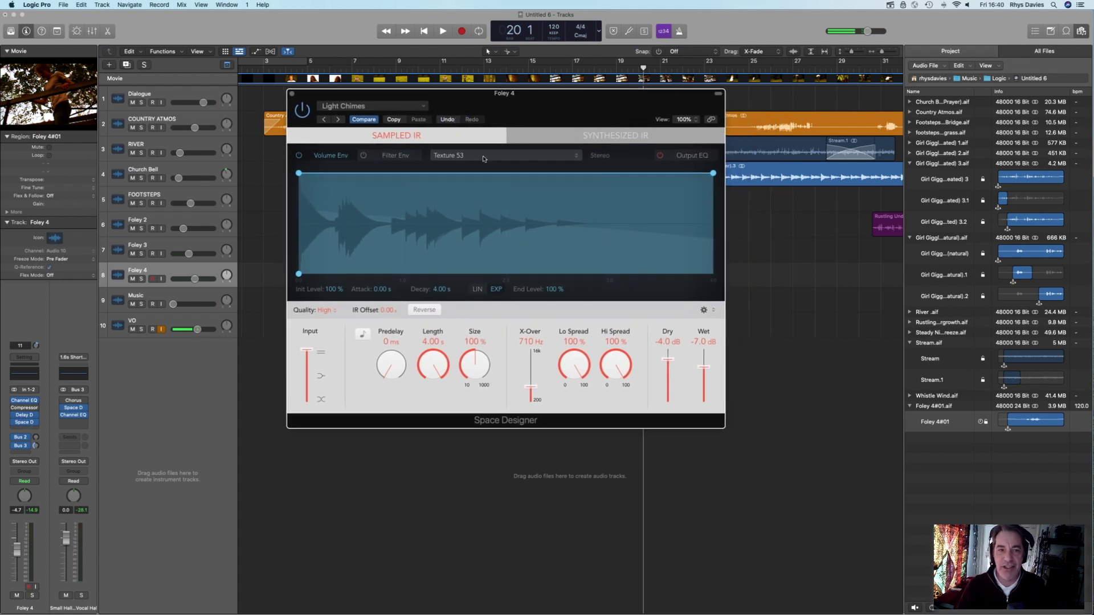
left_click_drag(669, 361, 671, 385)
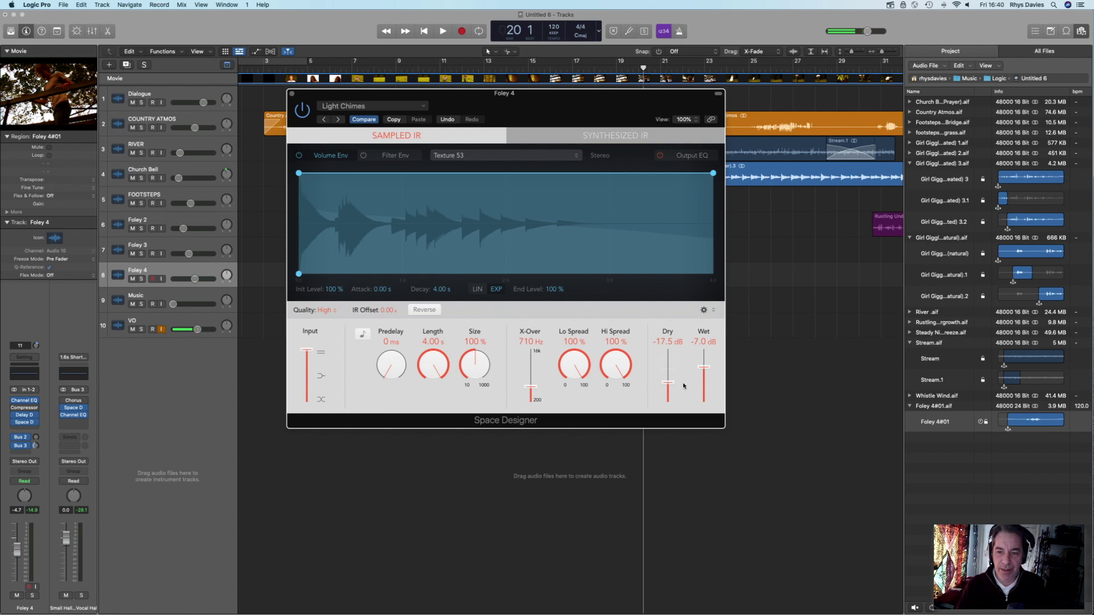
left_click_drag(670, 384, 706, 362)
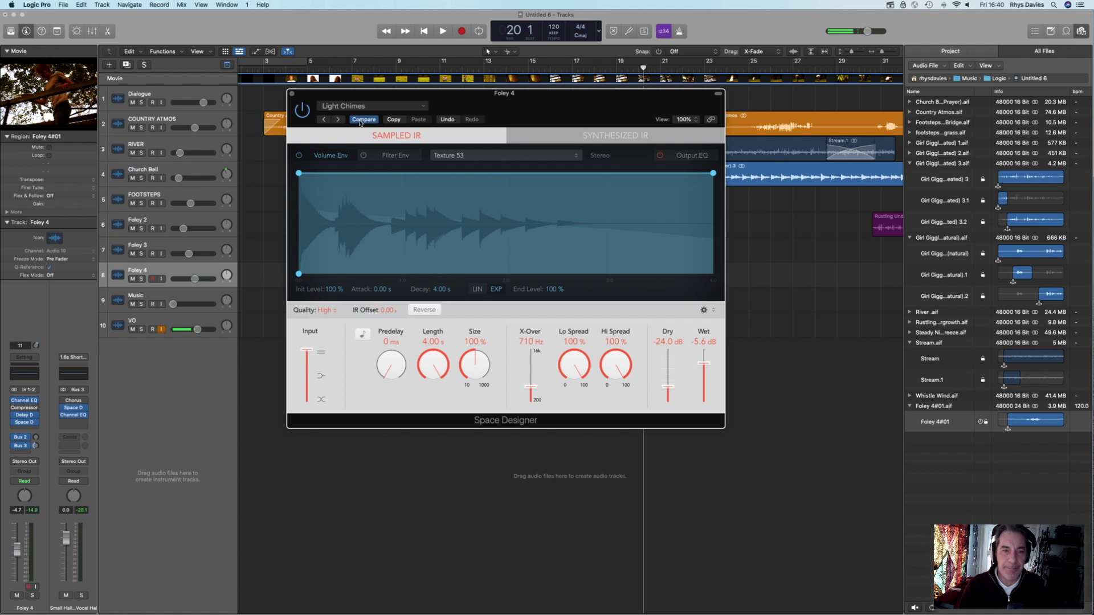
left_click(292, 95)
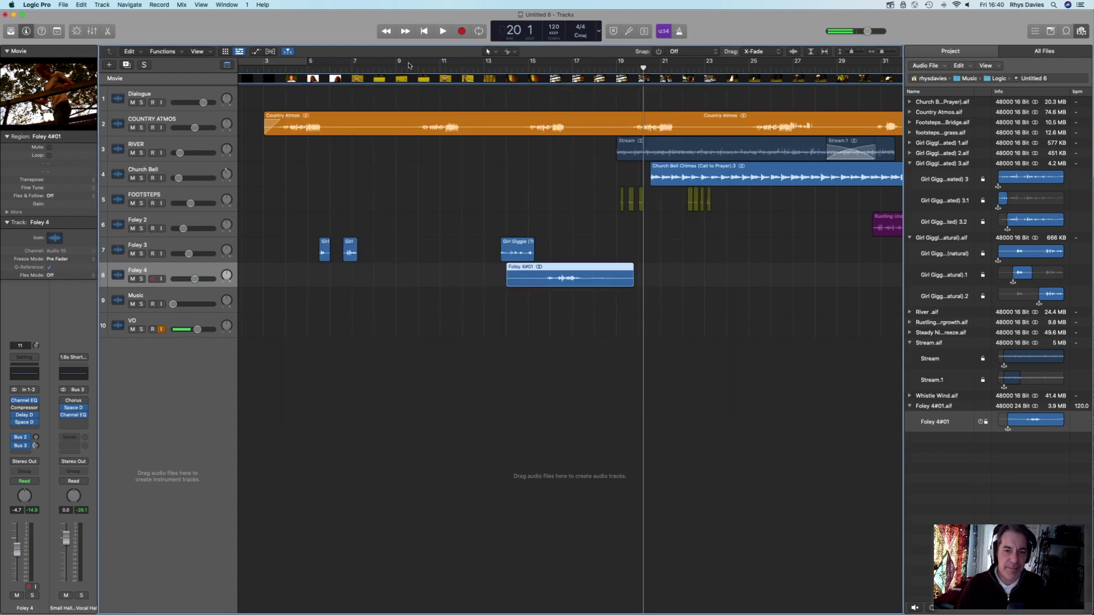
- Play the Foley 4 take from about bar 13 and watch it against picture in a floating movie window
double_click(499, 68)
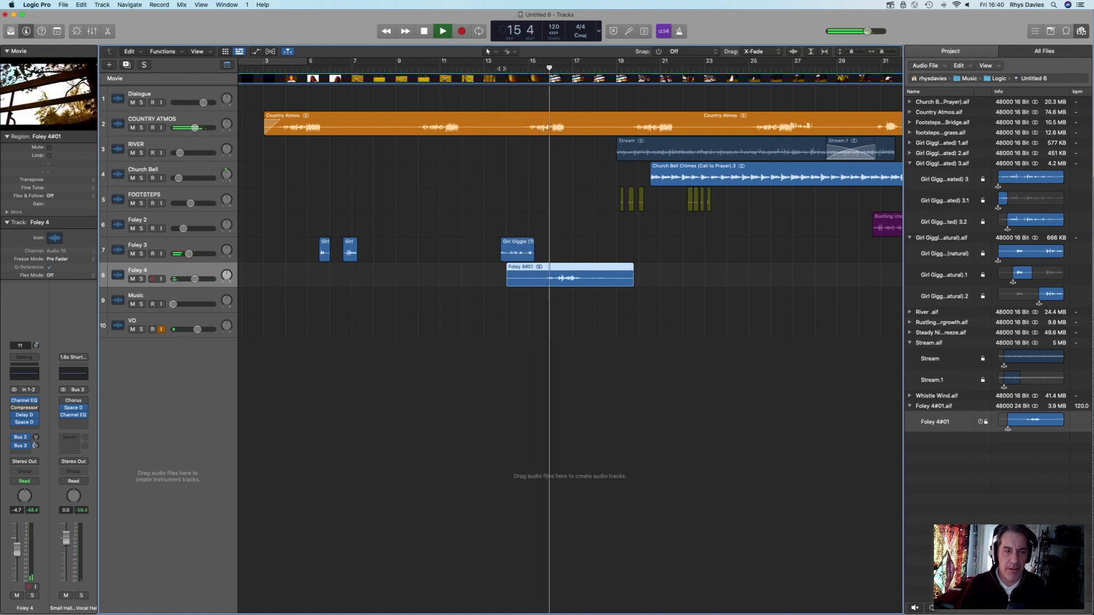
left_click(65, 83)
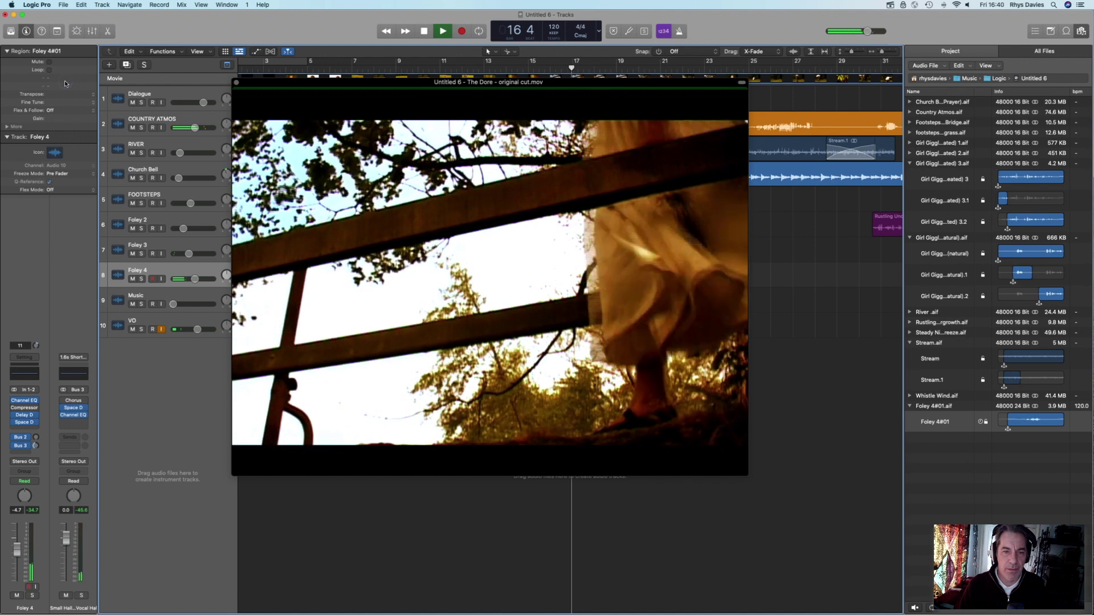
key("space")
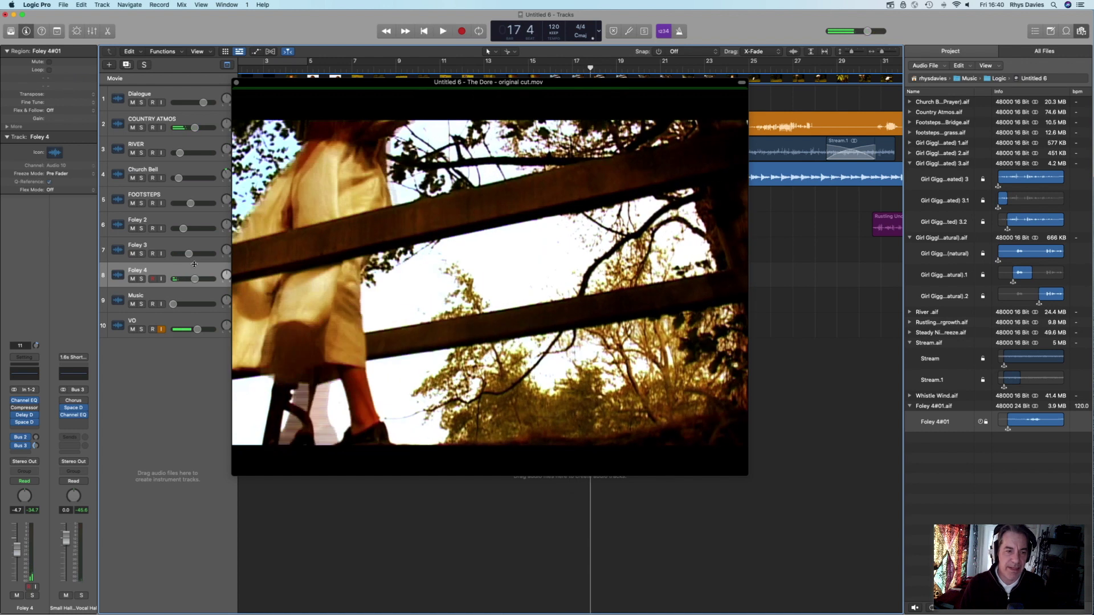
- Raise Foley 4's volume to 0.0 dB and replay the take against picture from about bar 15
left_click_drag(197, 278, 205, 278)
left_click_drag(362, 82, 376, 107)
left_click(529, 66)
key("space")
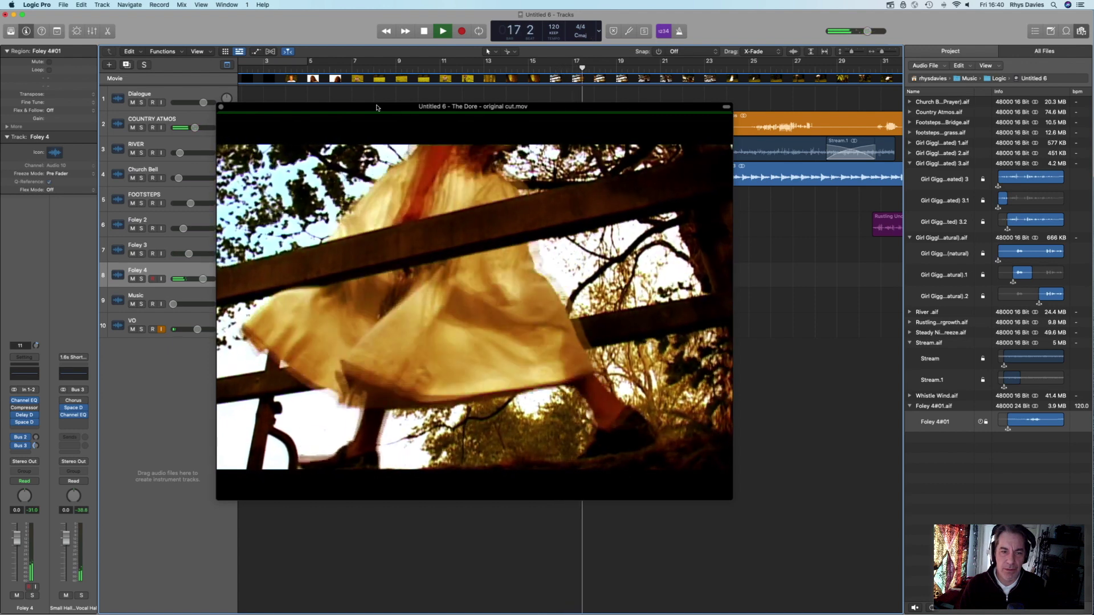
key("space")
- Raise Foley 4's volume to +6.0 dB and replay the take against picture from just before bar 15
left_click_drag(302, 108, 467, 185)
left_click_drag(204, 279, 216, 279)
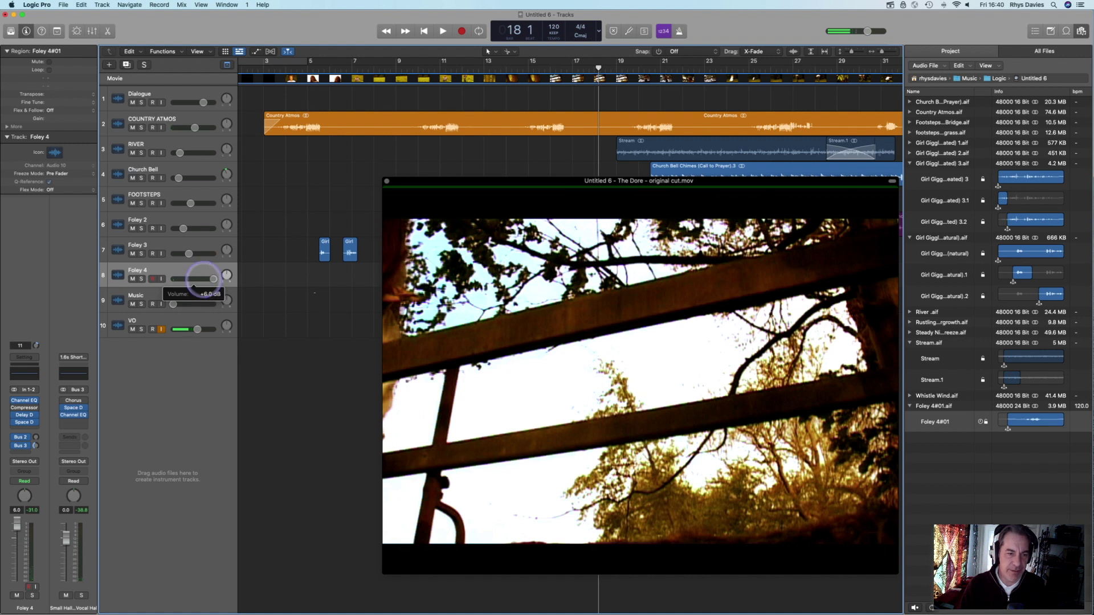
left_click_drag(482, 183, 399, 125)
left_click(524, 68)
key("space")
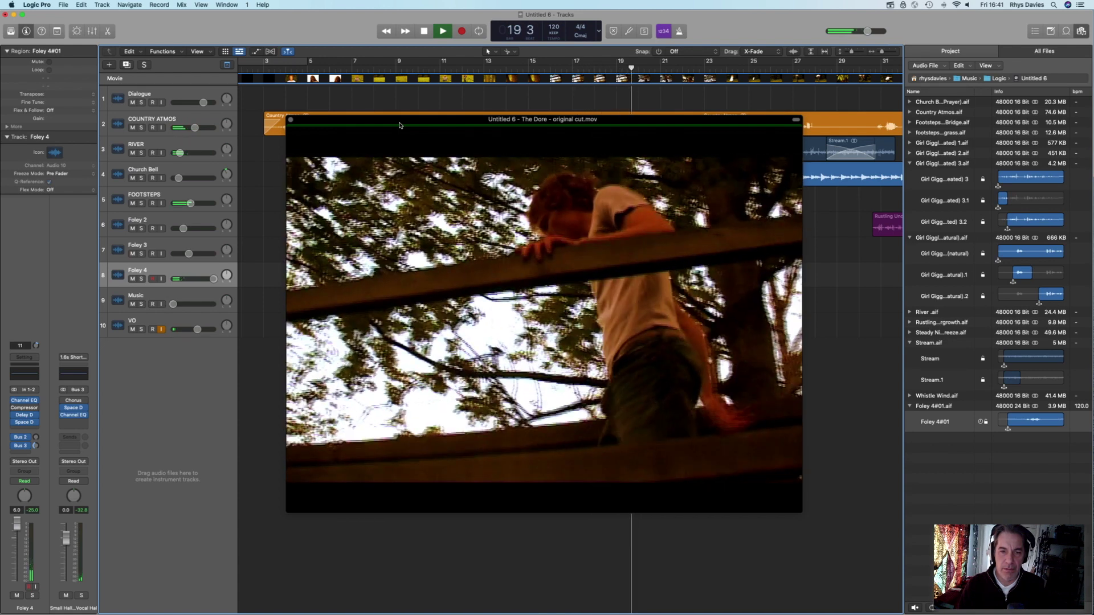
key("space")
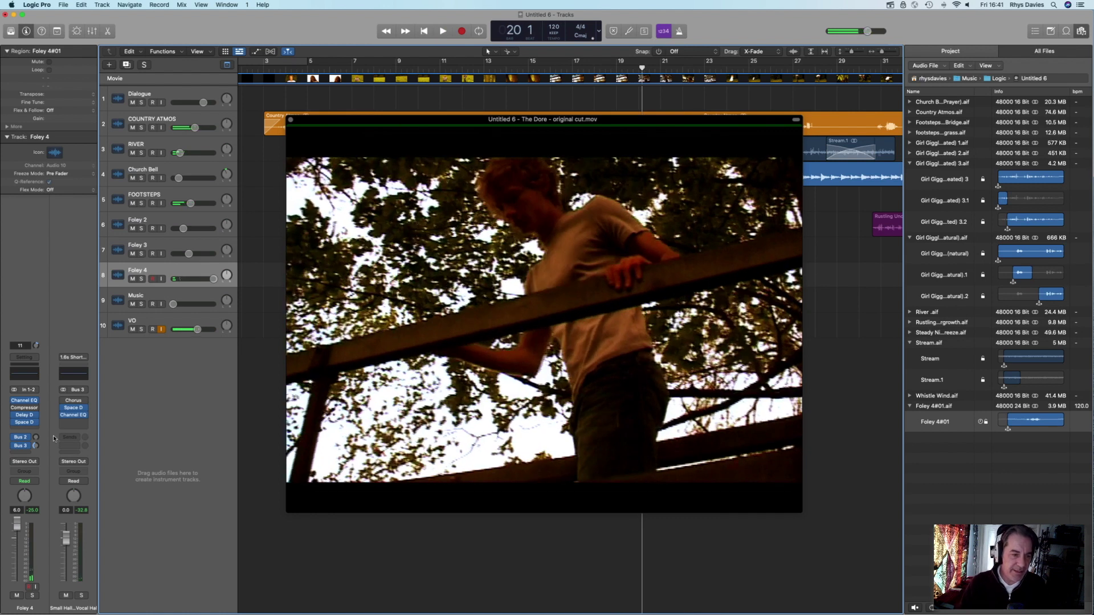
- On Foley 4, set Space Designer to -11.0 dB dry and -2.8 dB wet, lower Delay Designer's dry mix, and close both plug-ins
left_click(24, 422)
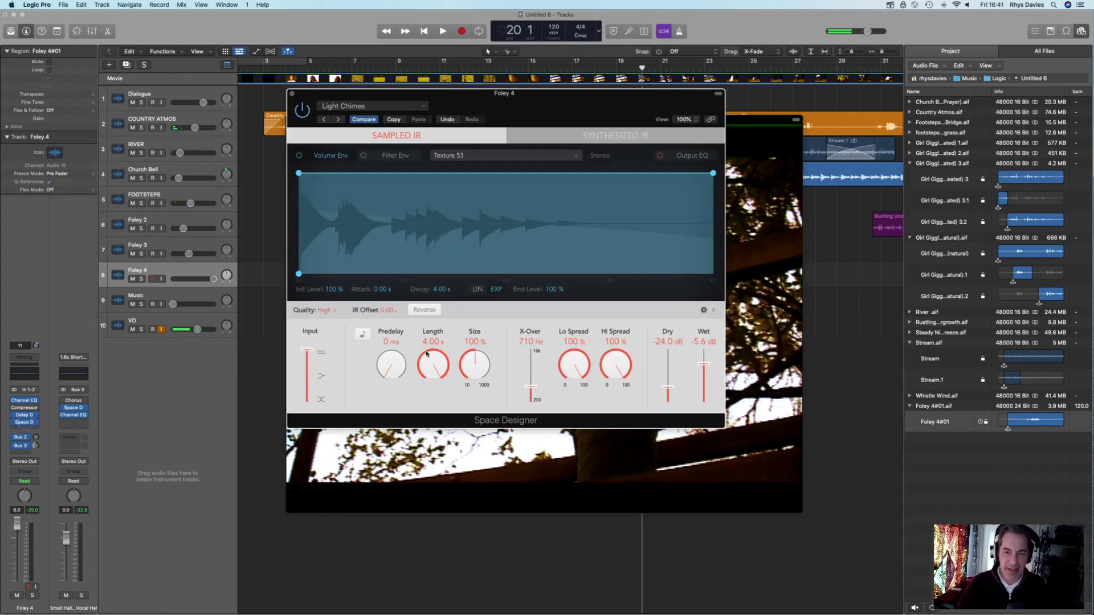
left_click_drag(706, 366, 673, 380)
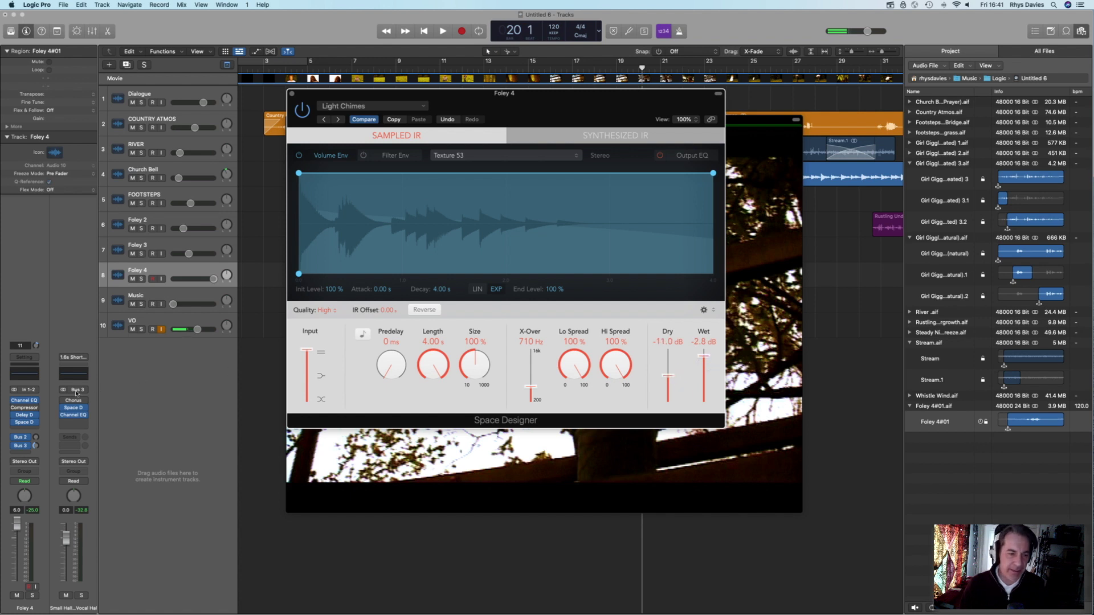
left_click(25, 418)
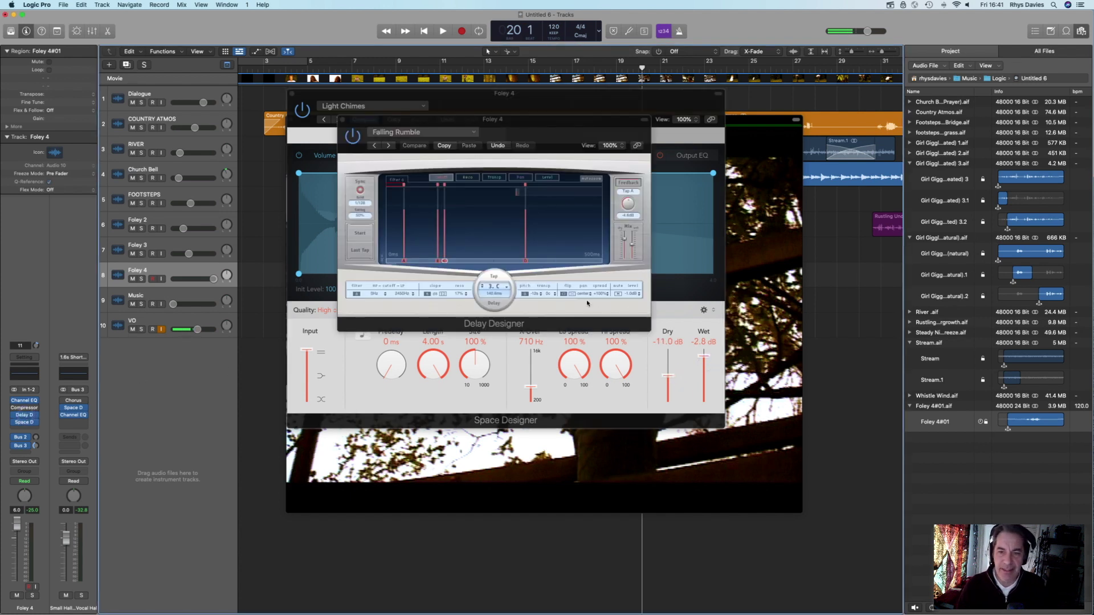
left_click_drag(624, 241, 625, 241)
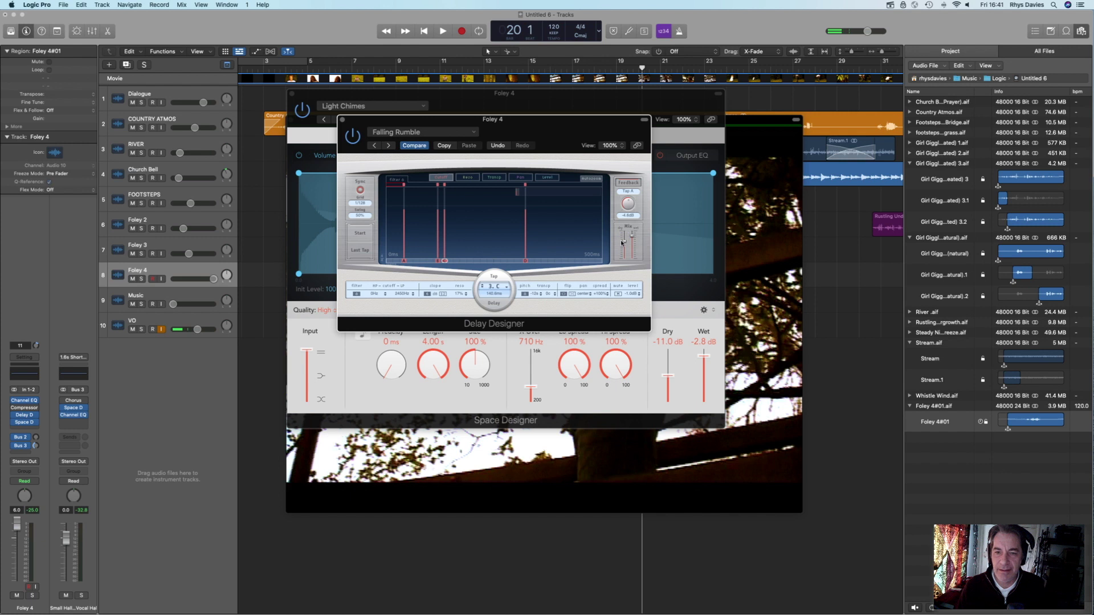
left_click(343, 119)
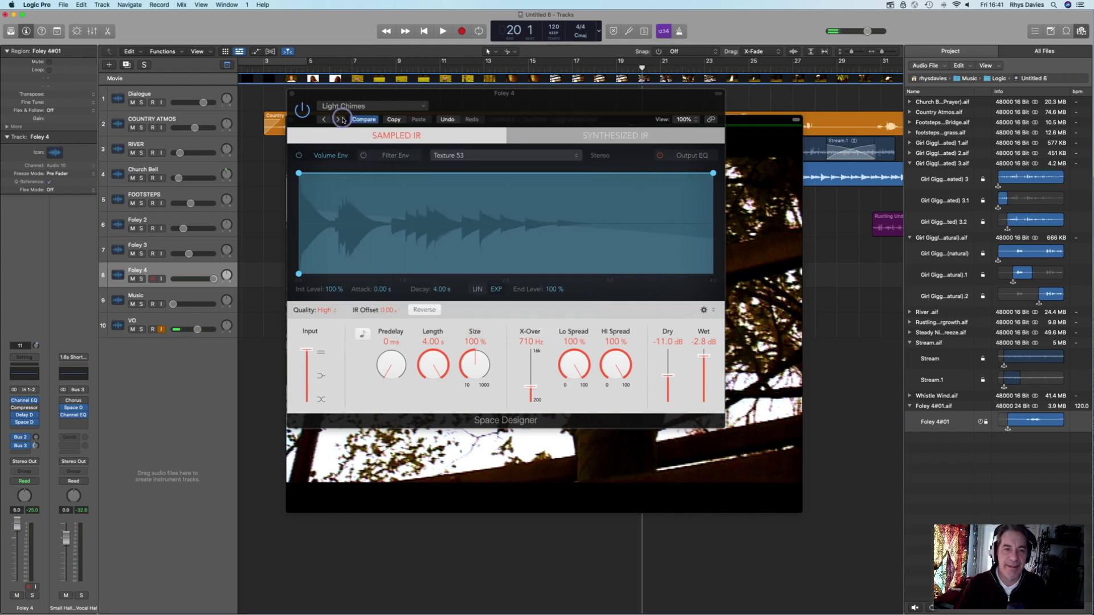
left_click(292, 94)
- Play the adjusted Foley 4 effects against picture up to bar 22, and close the floating movie window
left_click_drag(462, 128, 249, 53)
key("space")
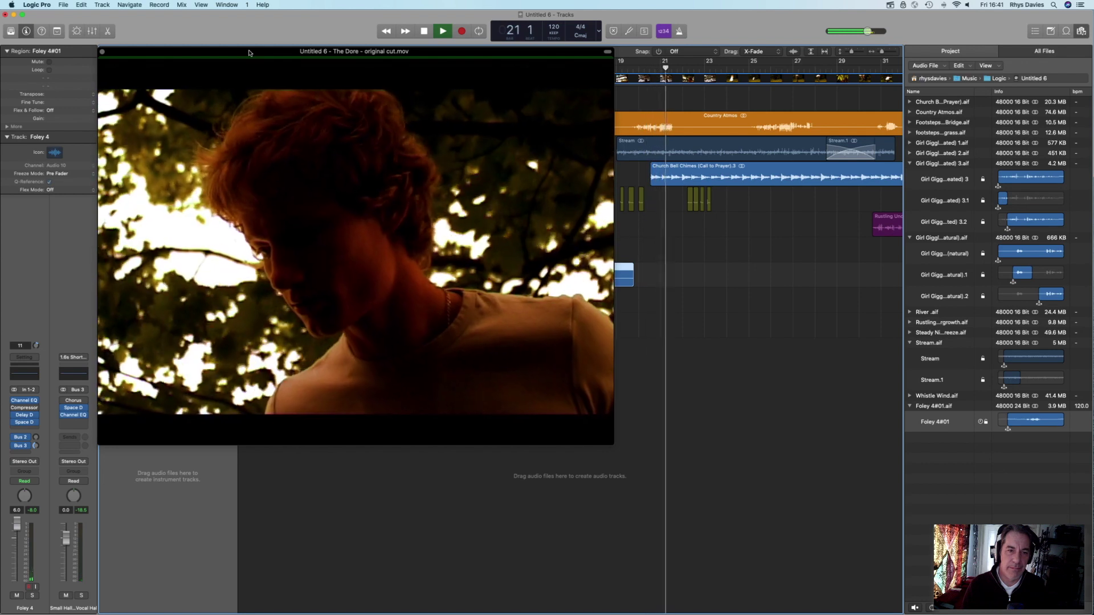
key("space")
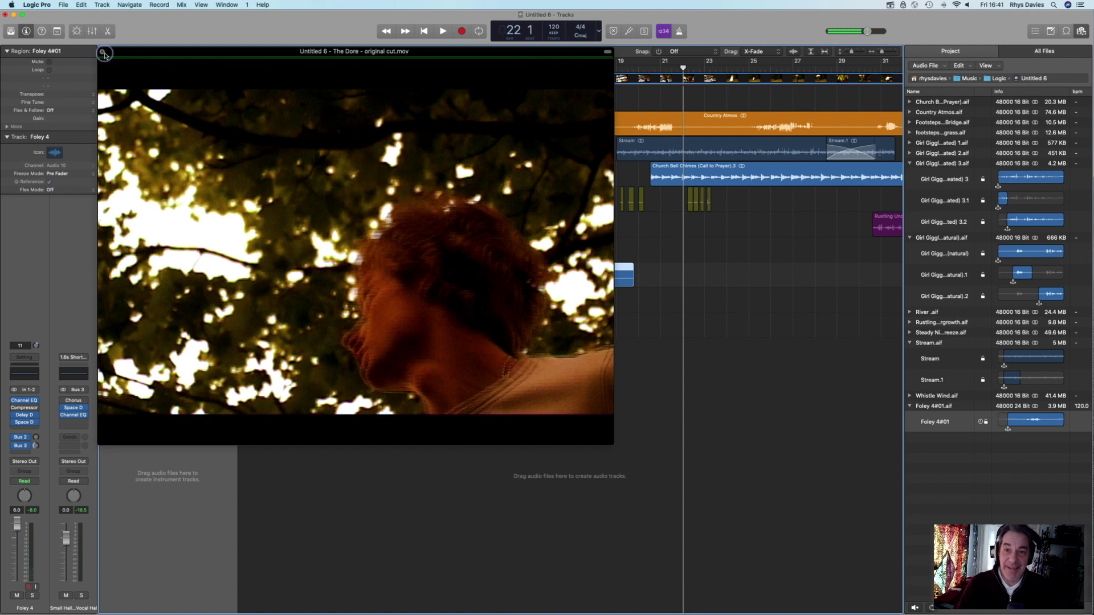
left_click(103, 51)
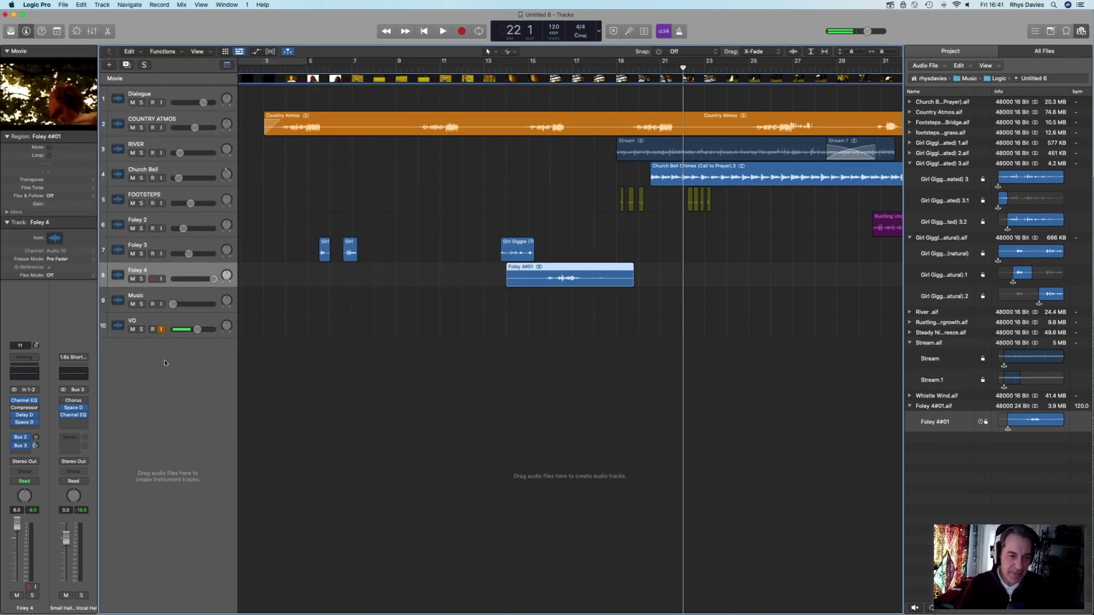
- Select the VO track and bring up its Bus 3 reverb channel
left_click(171, 326)
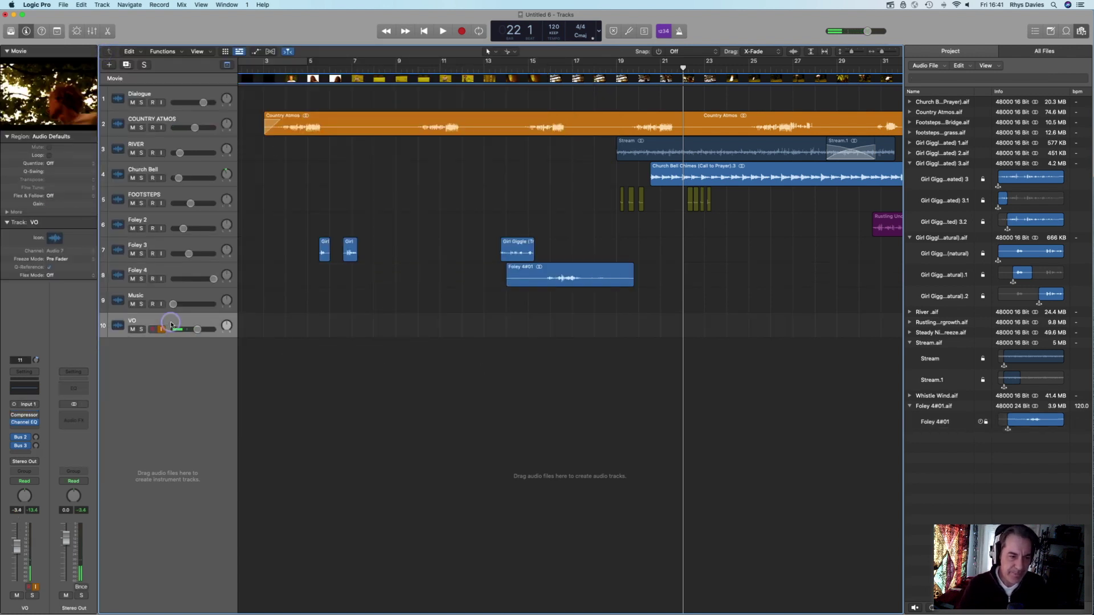
left_click(36, 446)
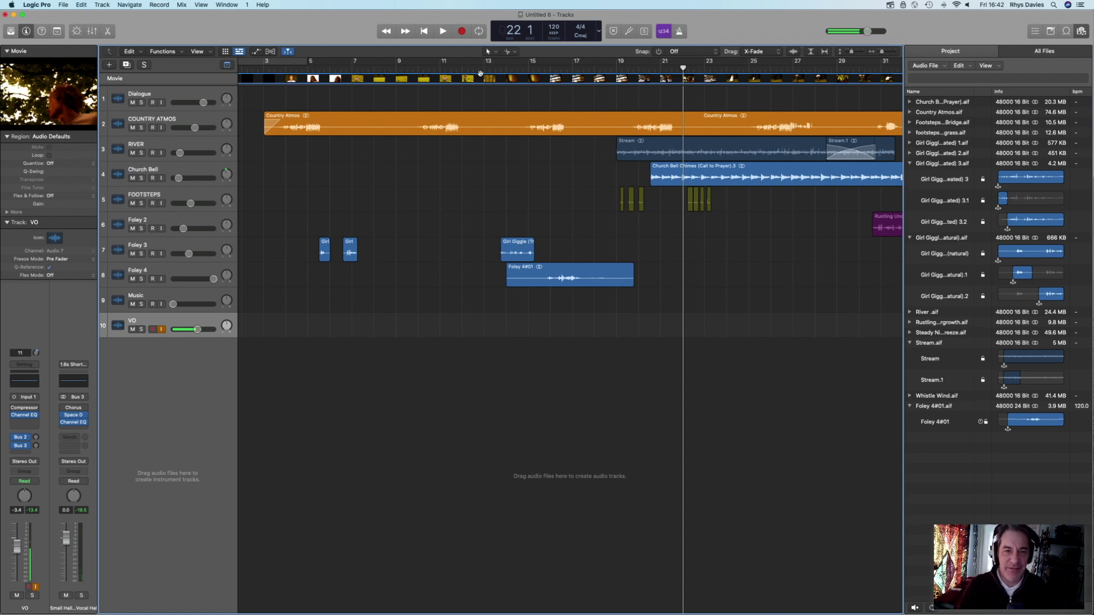
- Play the whole mix against picture from bar 1 to about bar 38 in an enlarged floating movie window
left_click(424, 33)
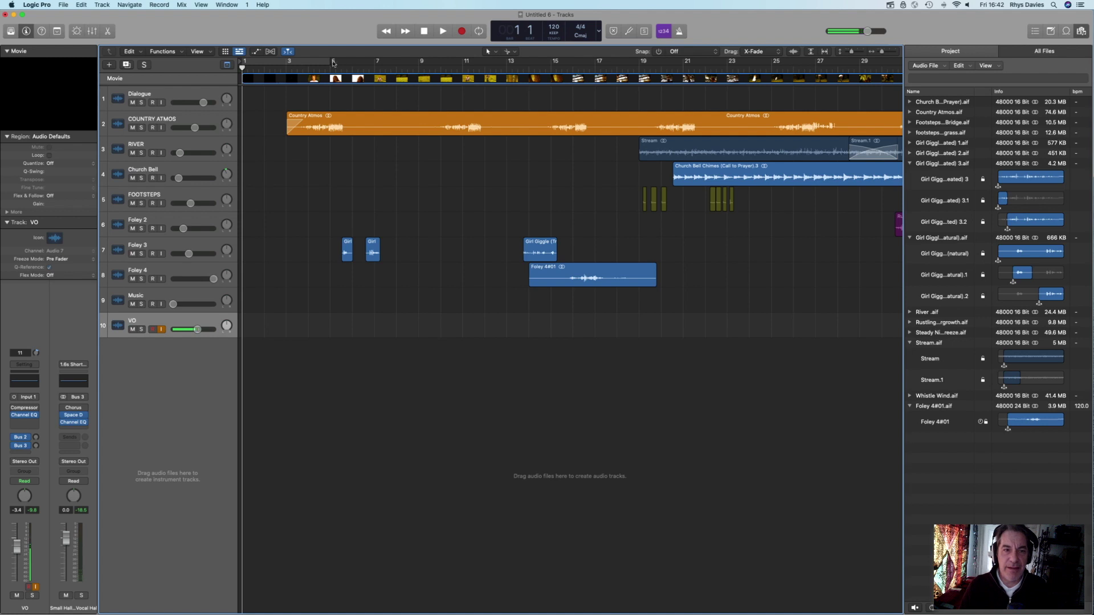
double_click(65, 109)
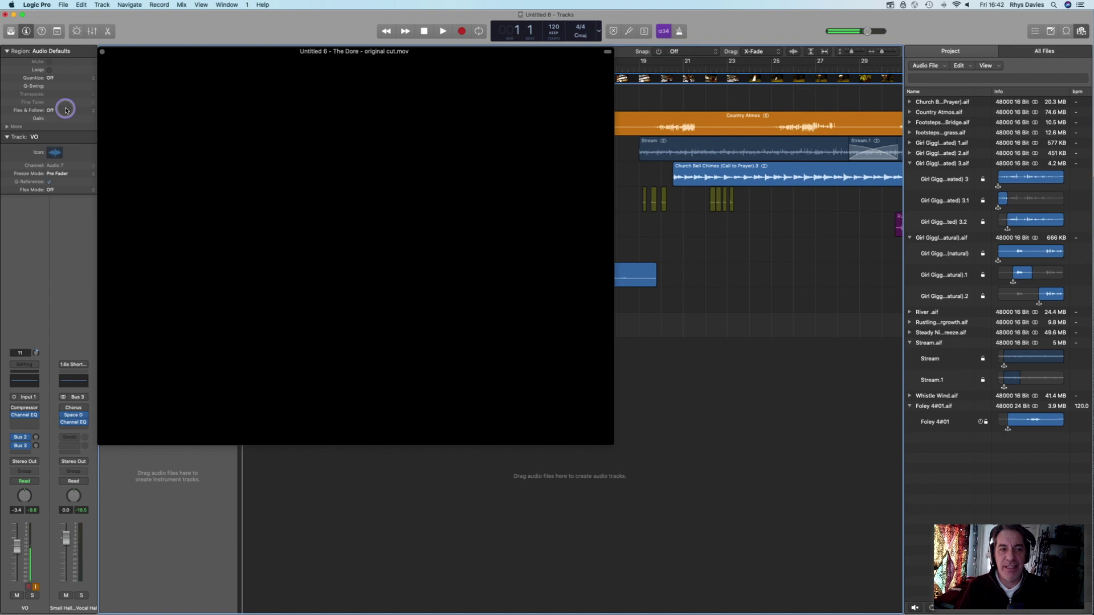
left_click_drag(290, 53, 393, 62)
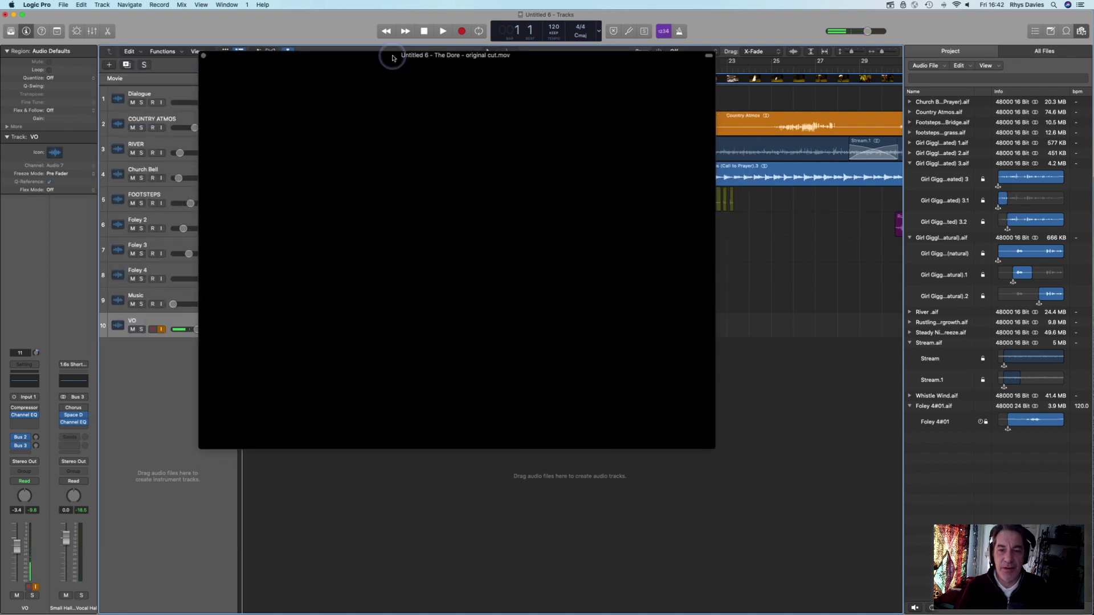
left_click_drag(713, 450, 859, 507)
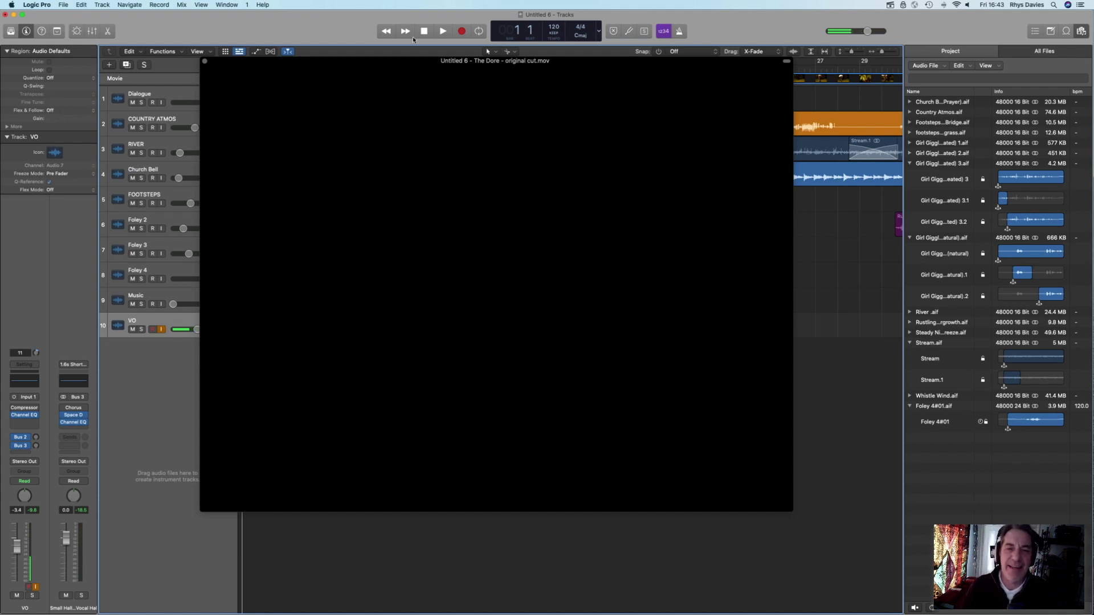
left_click(443, 32)
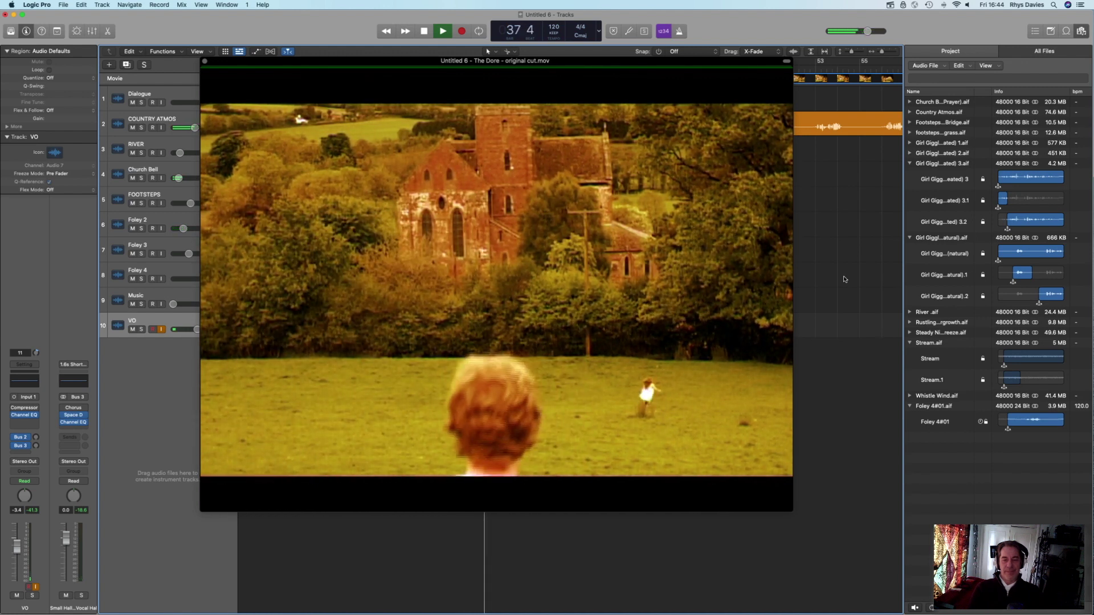
key("space")
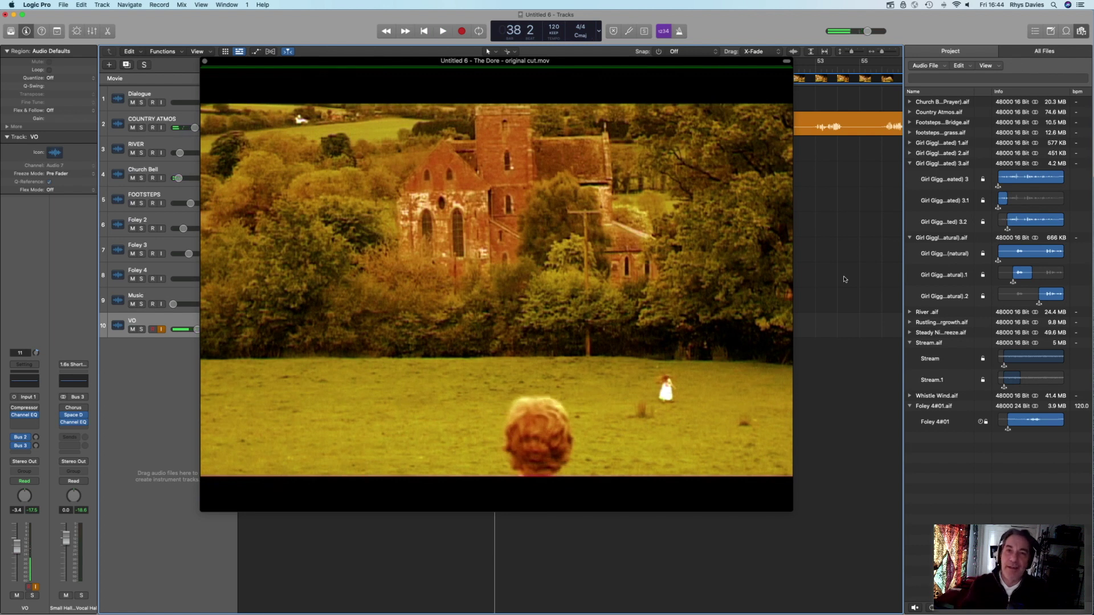
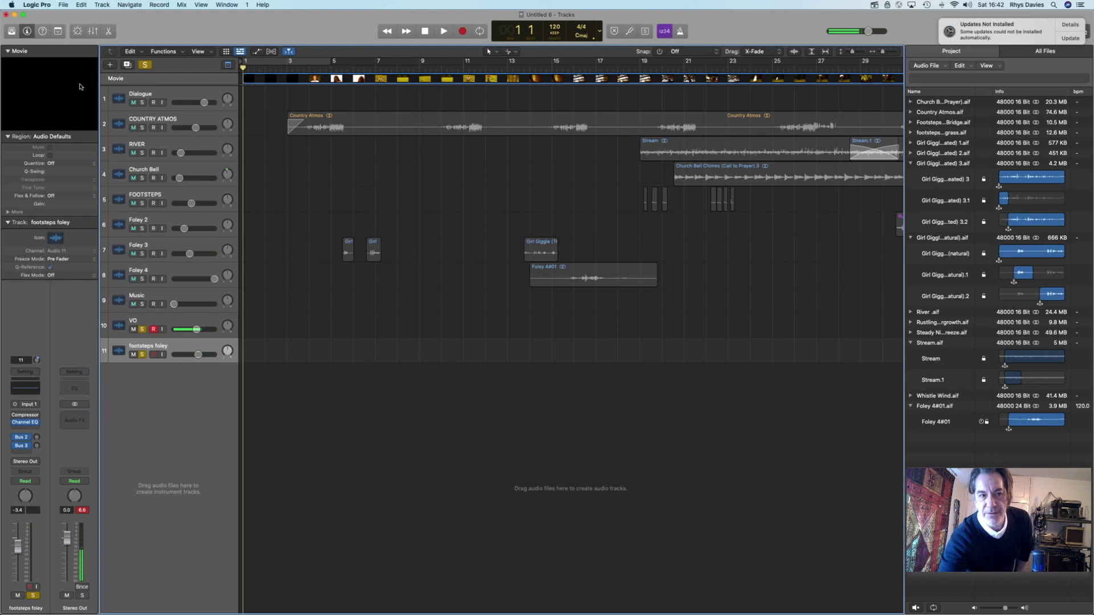
- Open the movie in an enlarged floating window and record a take on the armed VO track from bar 1 to bar 55
double_click(59, 102)
left_click_drag(440, 64, 337, 50)
left_click_drag(691, 499, 780, 566)
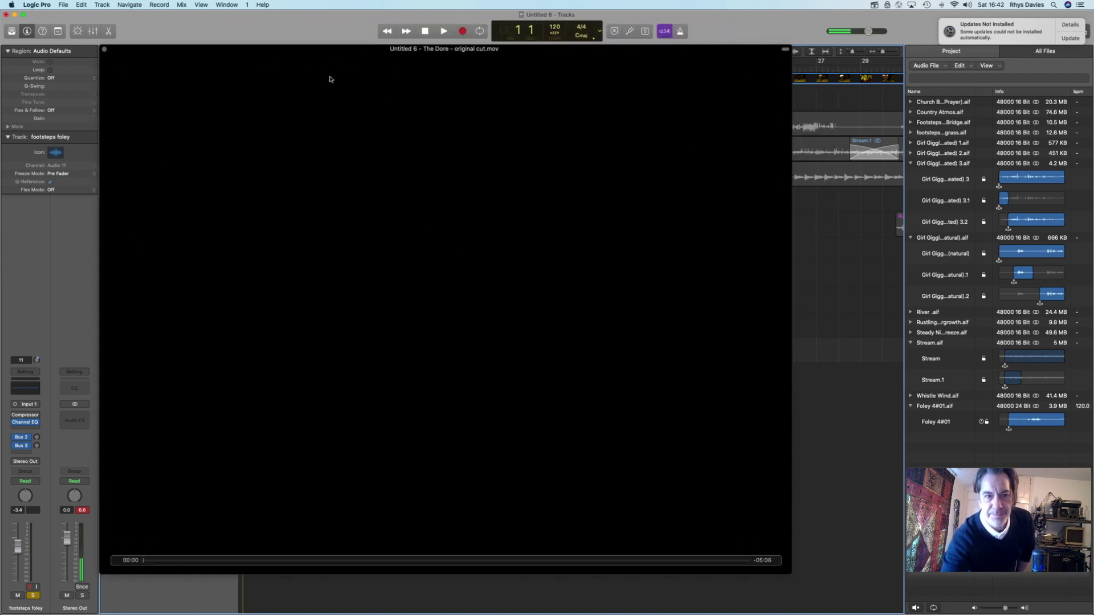
left_click_drag(327, 52, 443, 56)
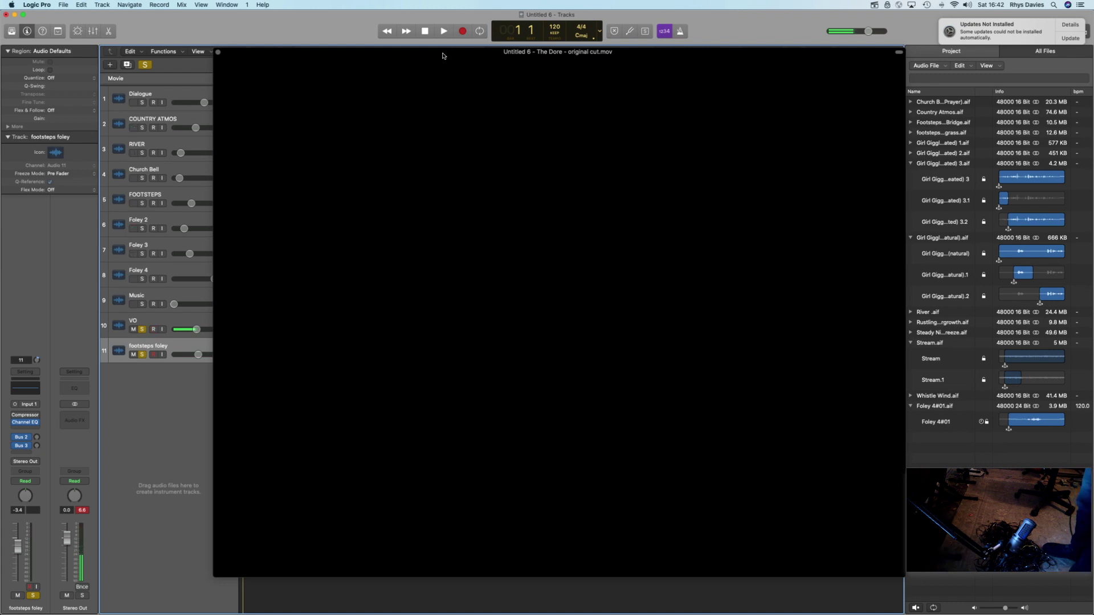
left_click(462, 32)
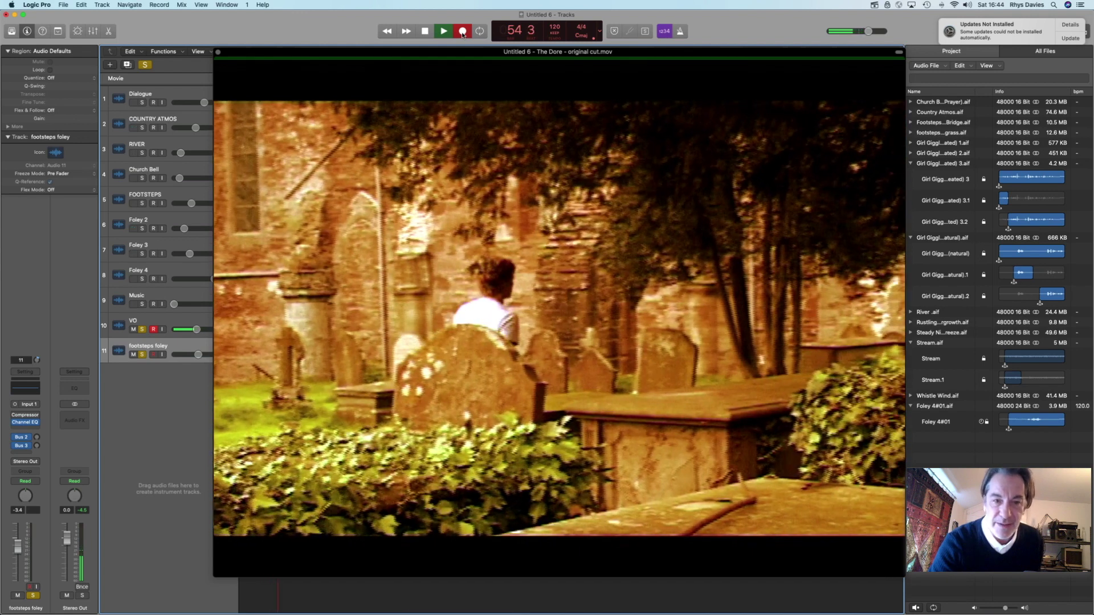
left_click(425, 32)
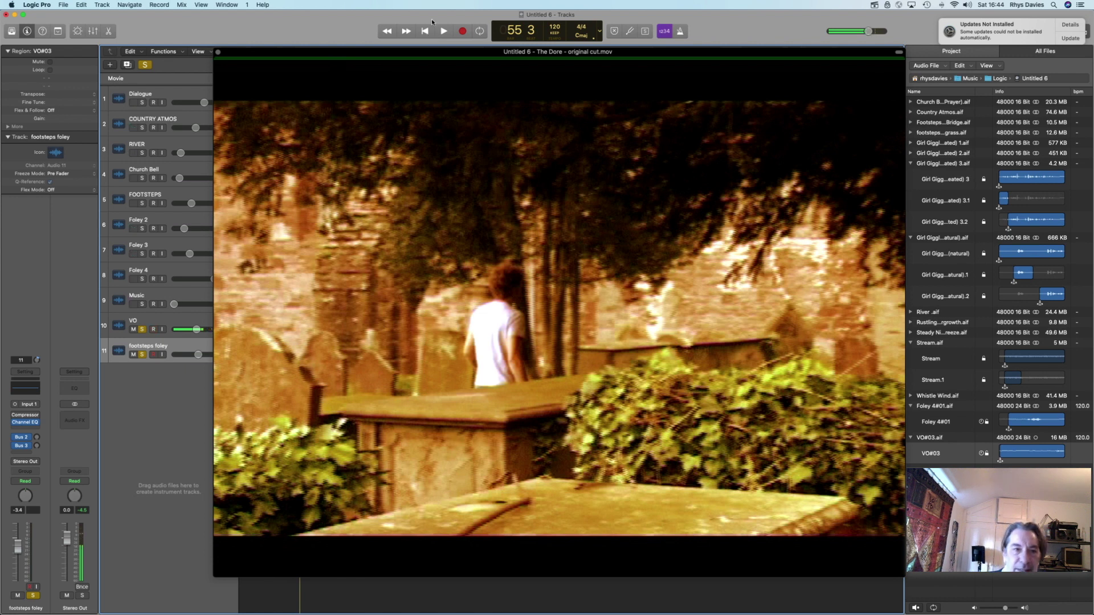
- Close the floating movie window and look through the new take on the VO track from start to end
left_click(218, 52)
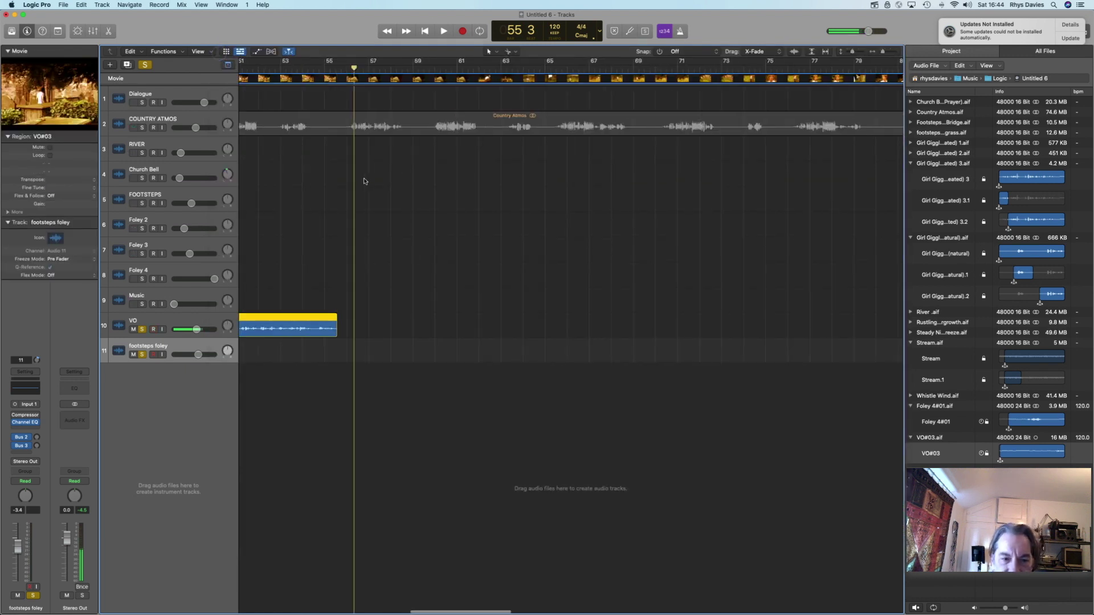
scroll(376, 217, "right", 5)
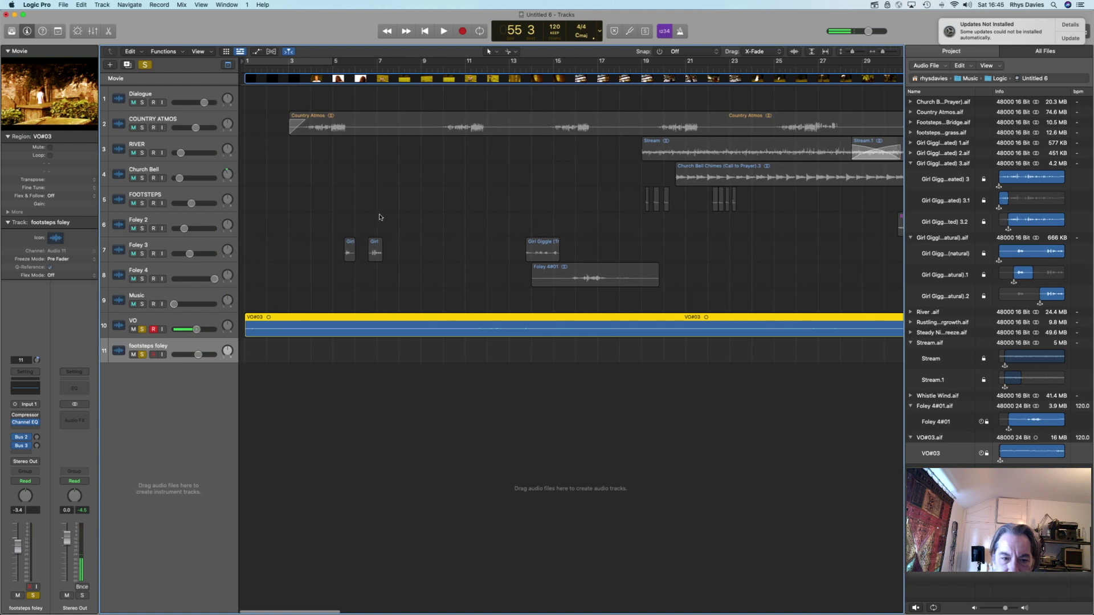
scroll(380, 217, "left", 15)
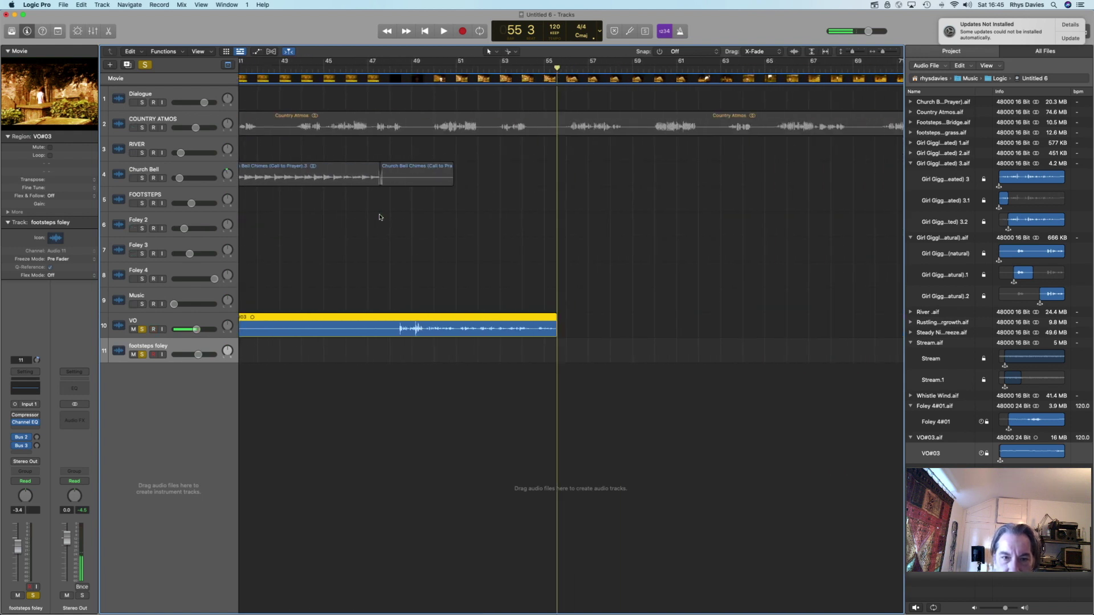
scroll(379, 217, "left", 3)
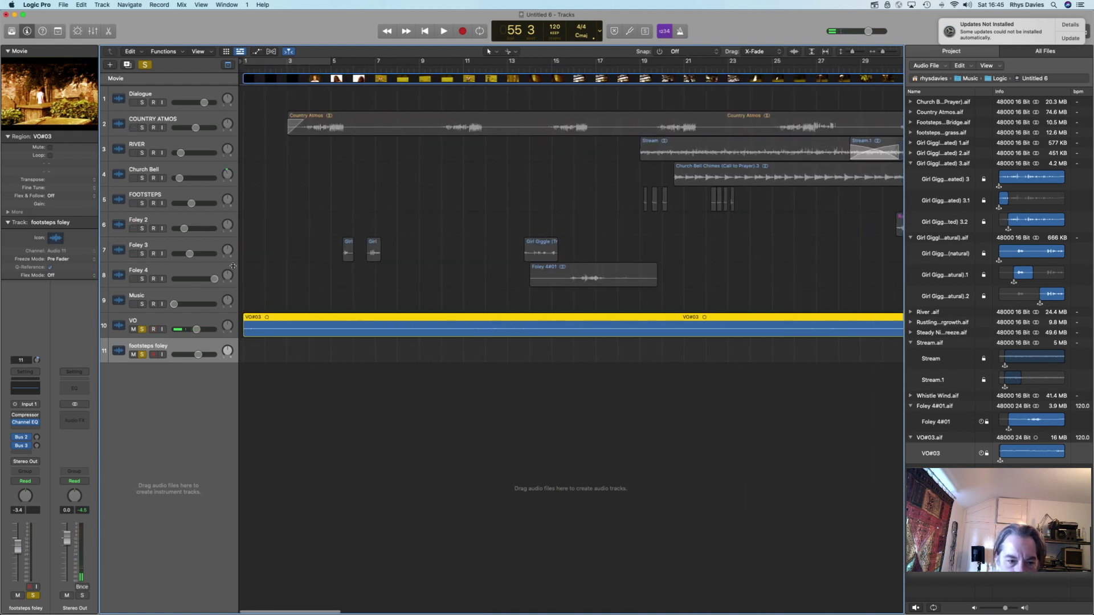
- Take the footsteps foley track out of solo, then solo the VO track and play its take from bar 5 to bar 7
left_click(139, 329)
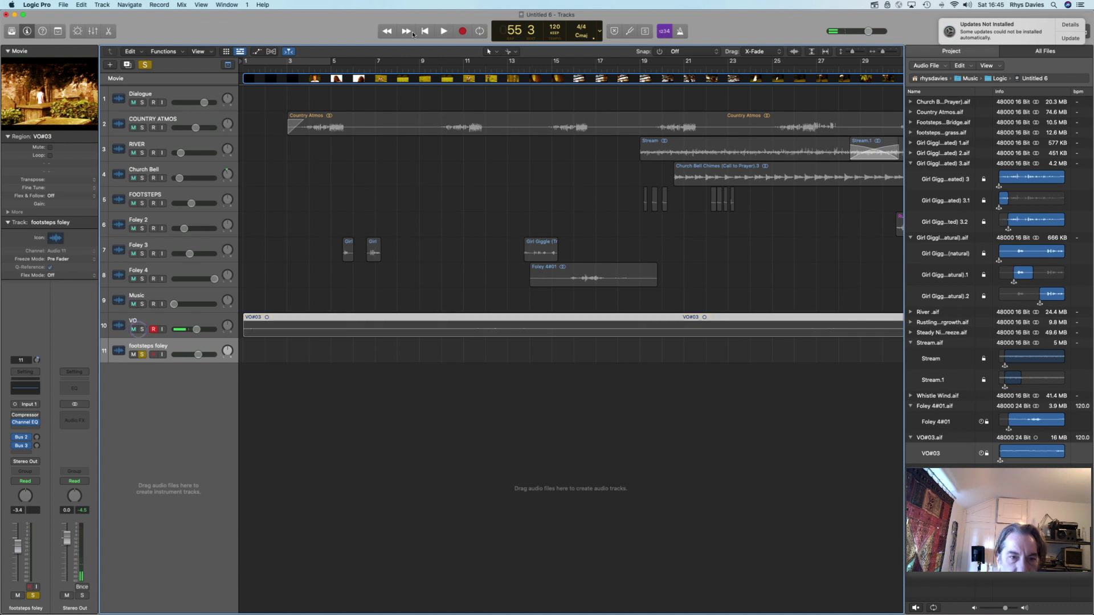
left_click(342, 71)
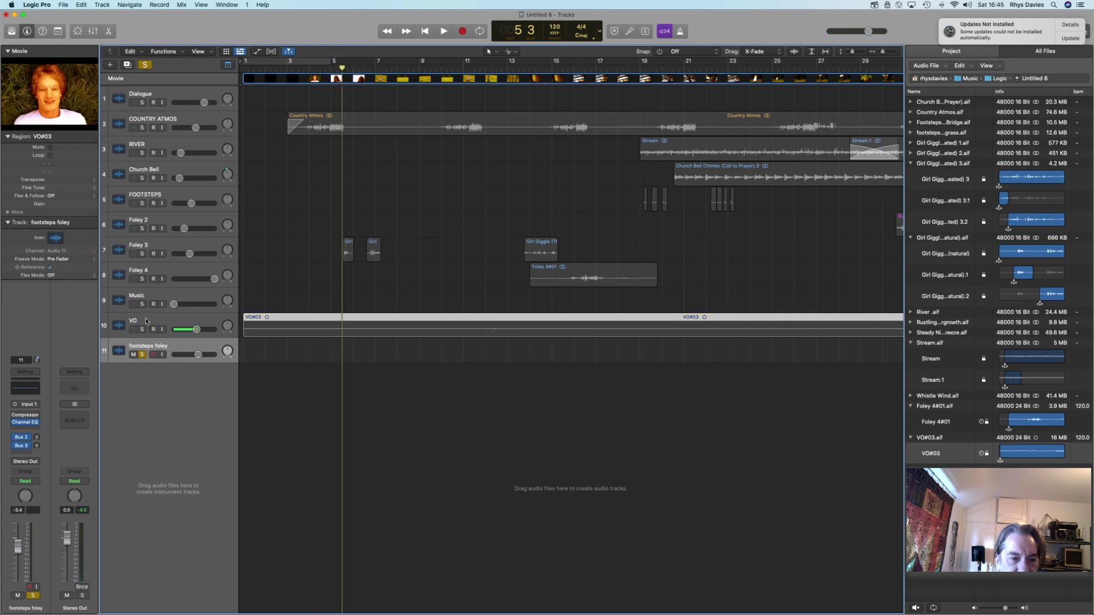
left_click(143, 355)
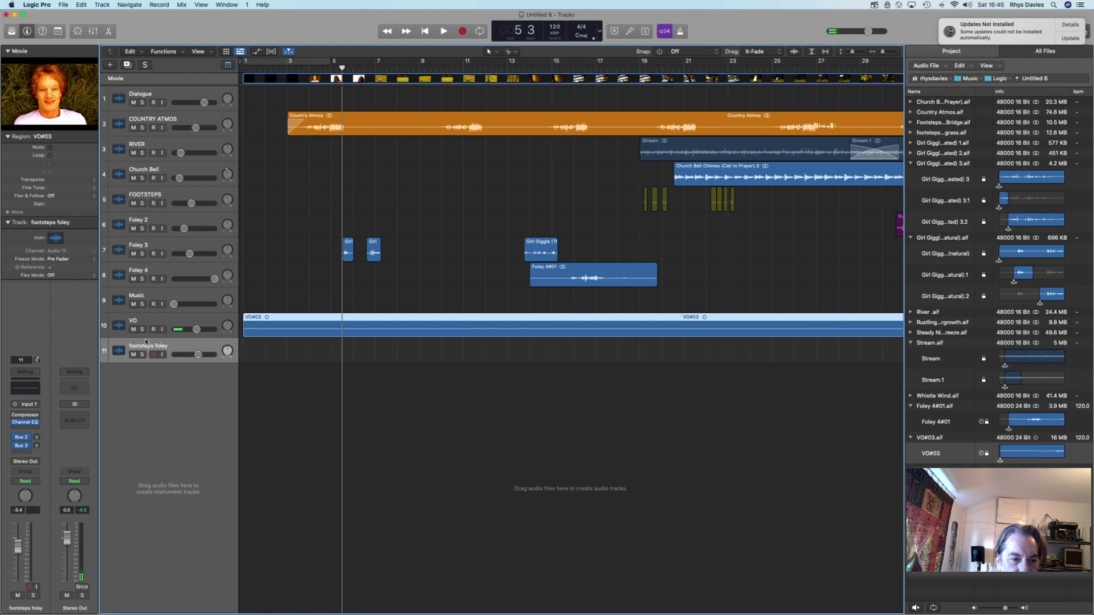
left_click(143, 330)
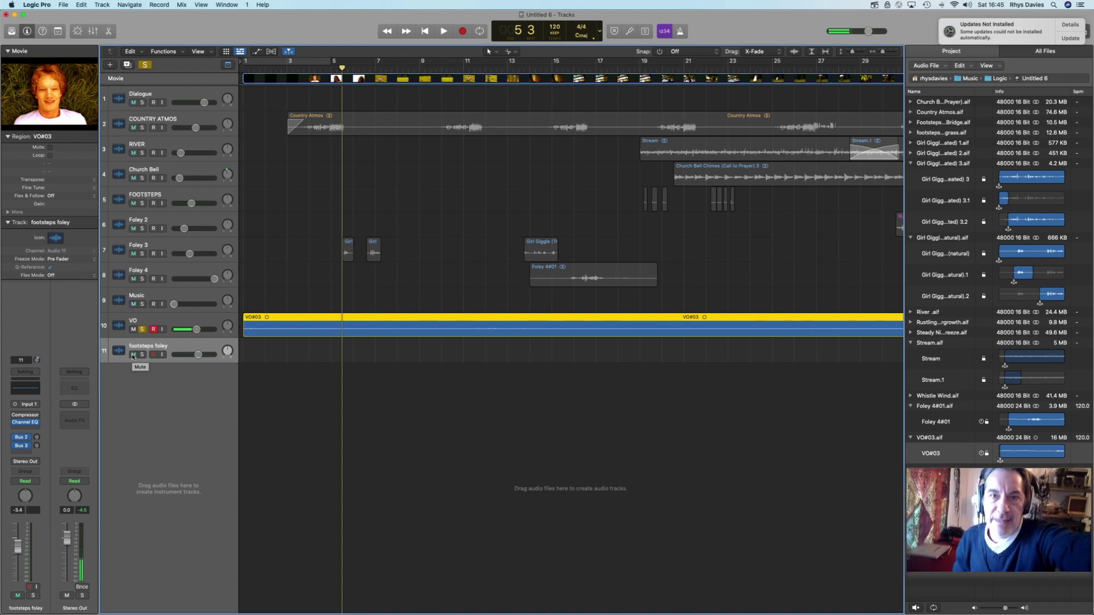
key("space")
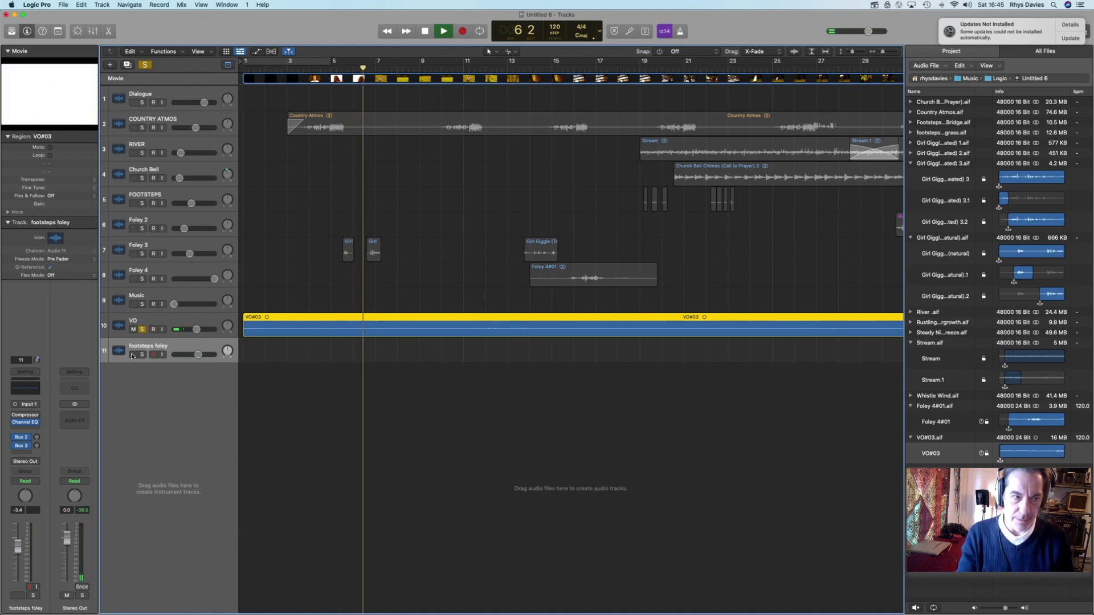
key("space")
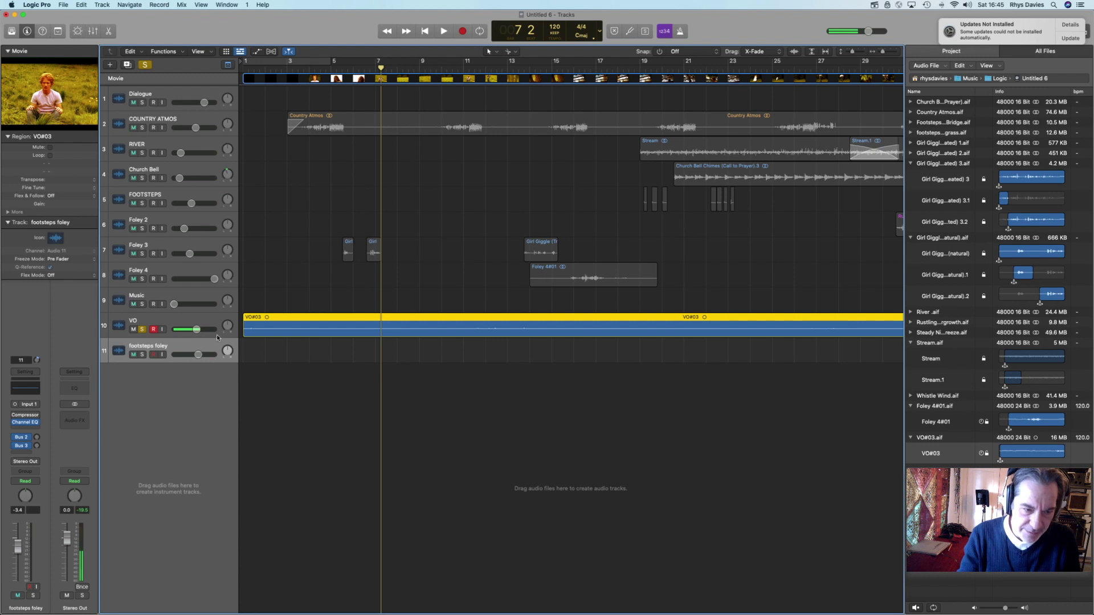
- Enlarge the VO track's height to show its waveform and clear all active solos
left_click_drag(216, 337, 216, 365)
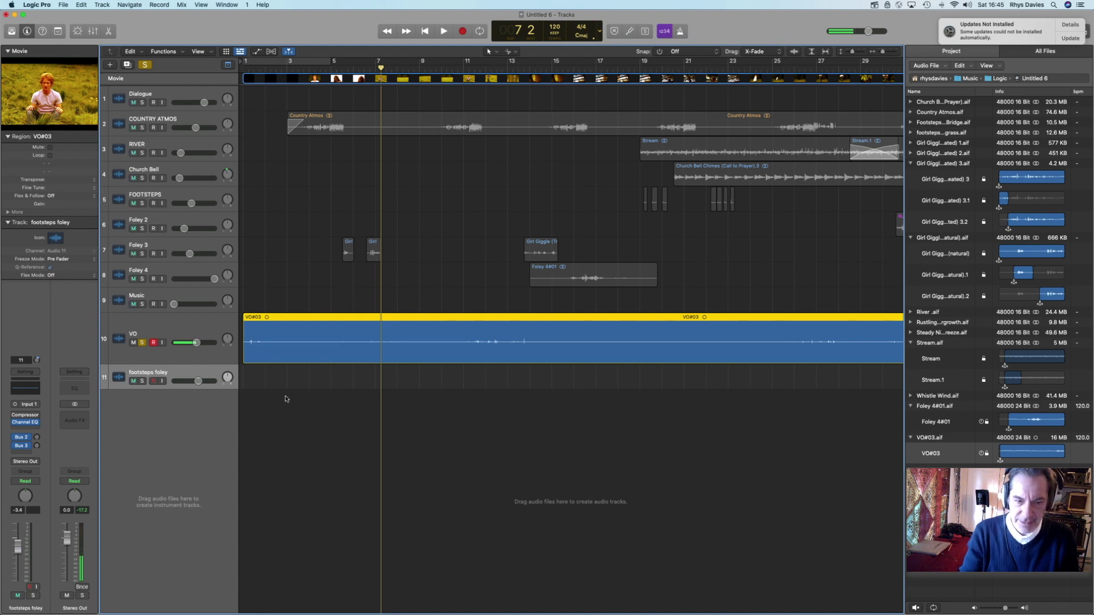
left_click(146, 66)
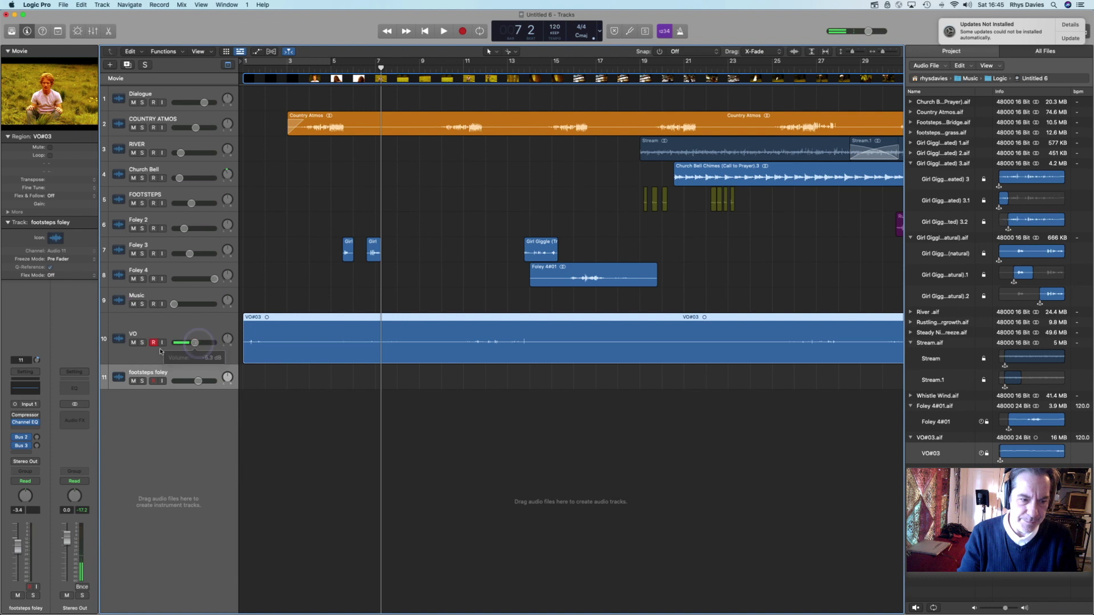
- Disarm the VO track and leave footsteps foley unarmed with its input monitoring enabled
left_click(183, 373)
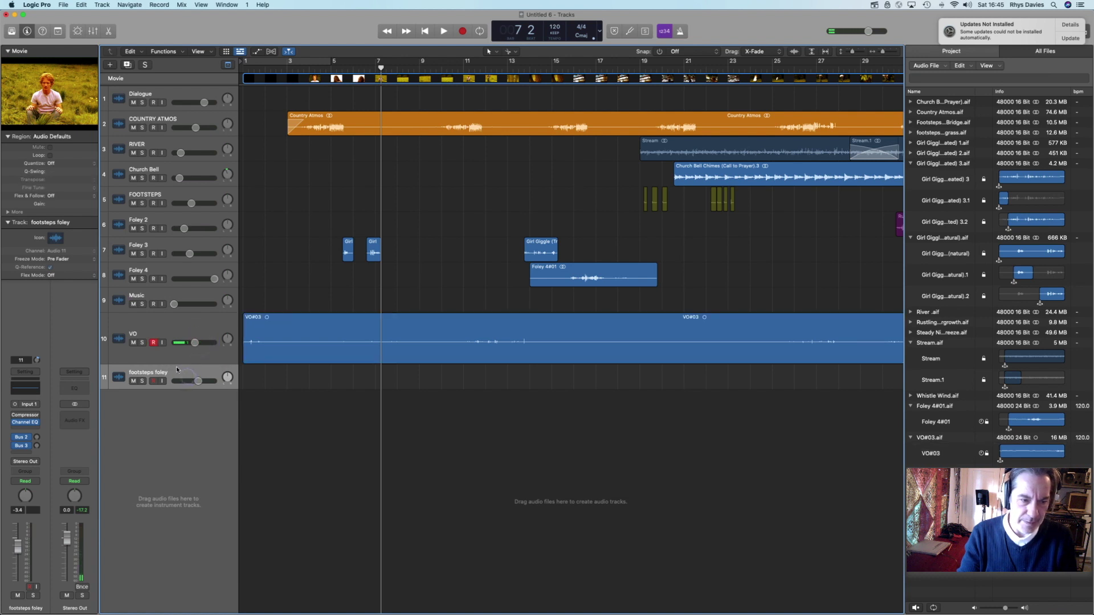
left_click(154, 381)
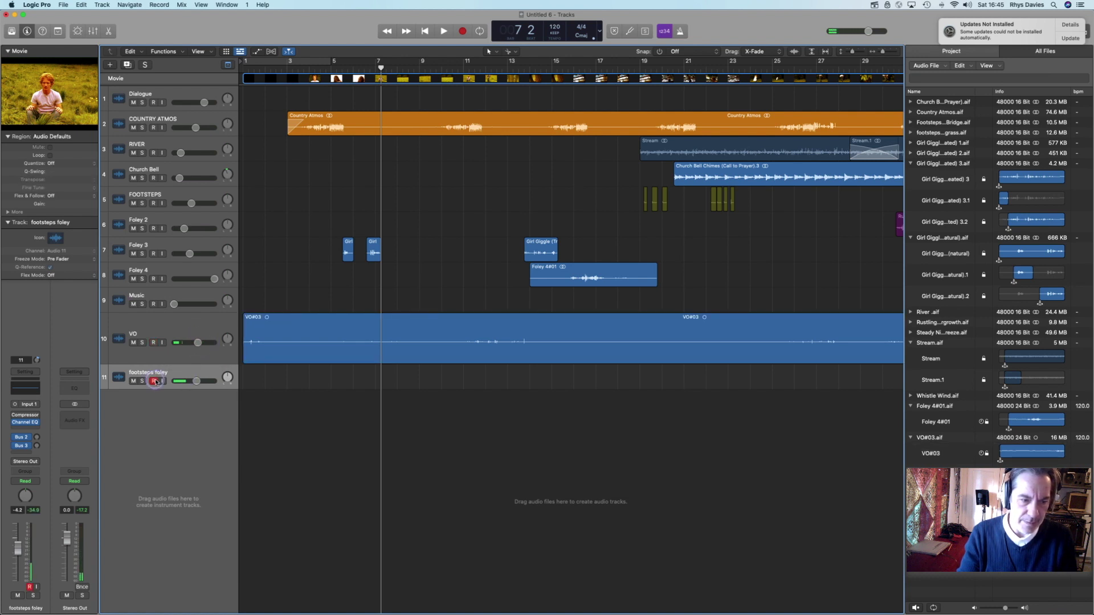
left_click(157, 381)
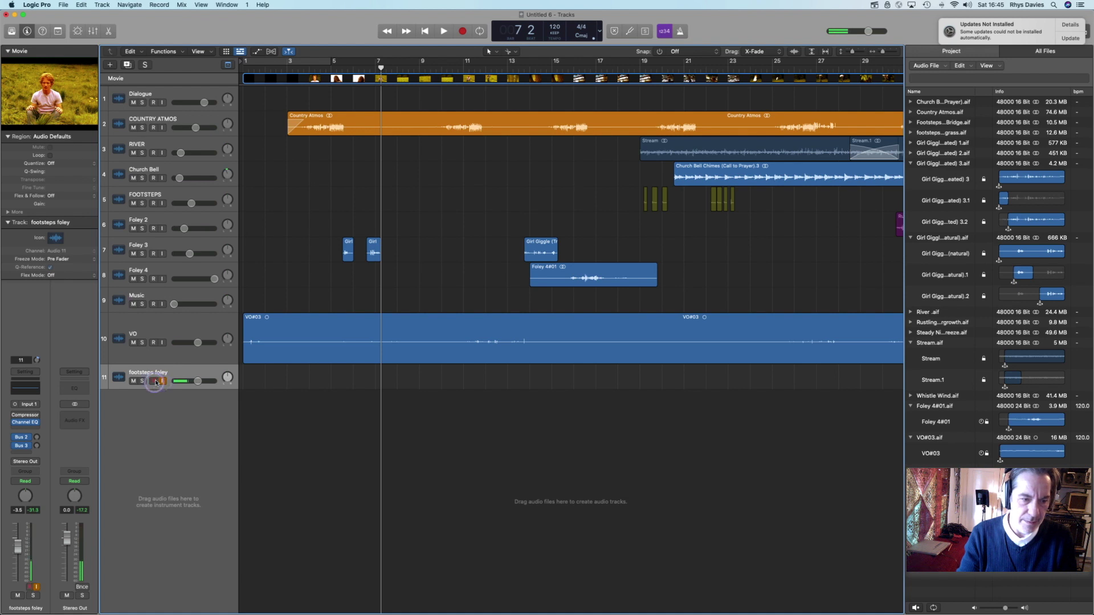
- Play the full mix against picture from bar 3 to bar 42 in the floating movie window, and close that window
left_click(292, 61)
key("space")
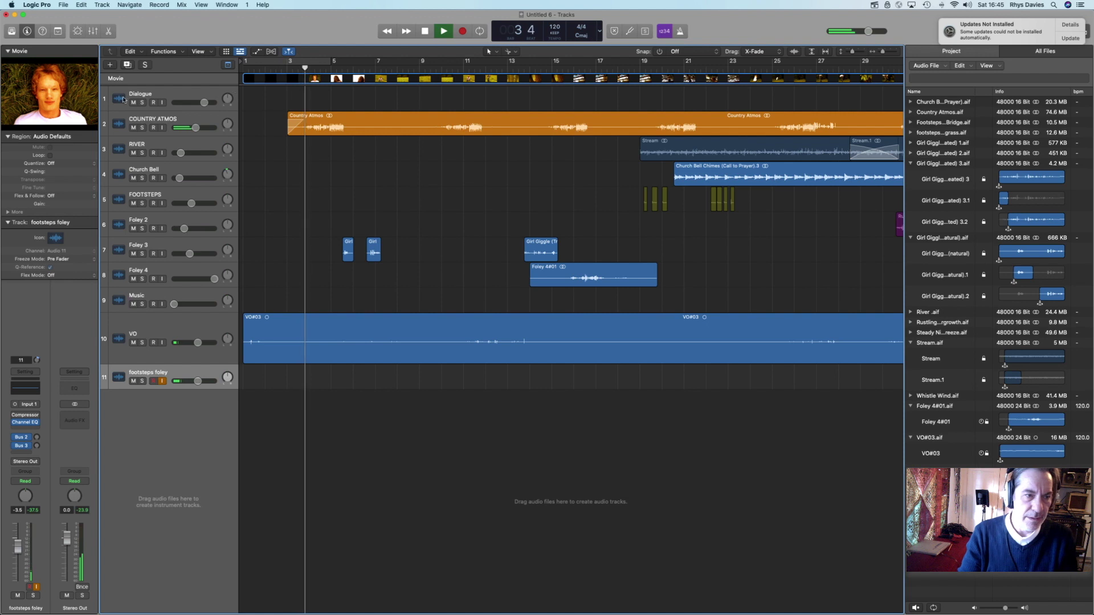
key("super+alt+m")
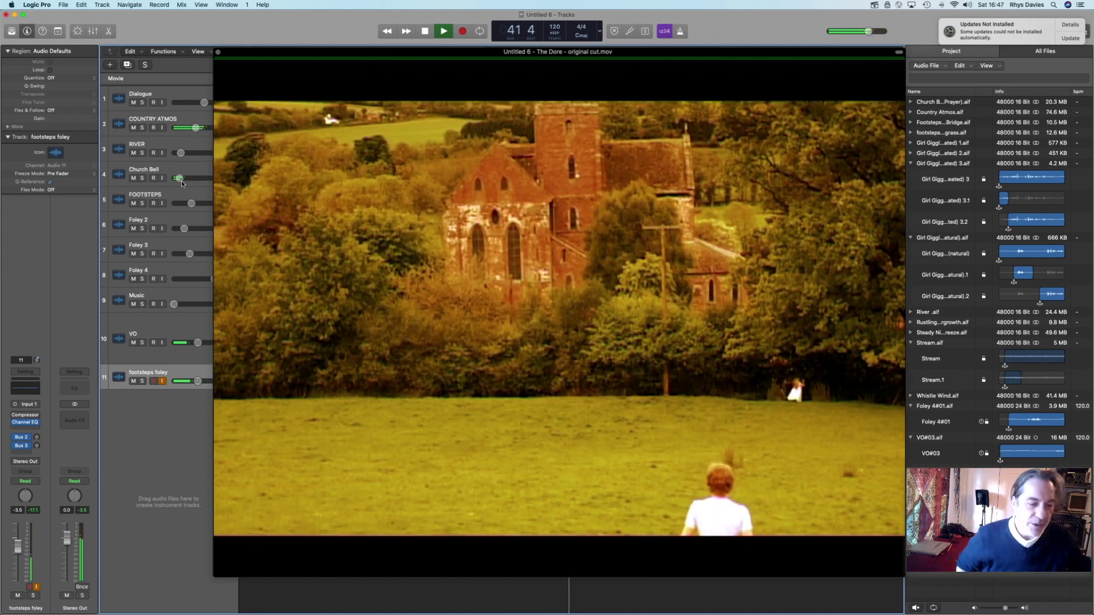
key("space")
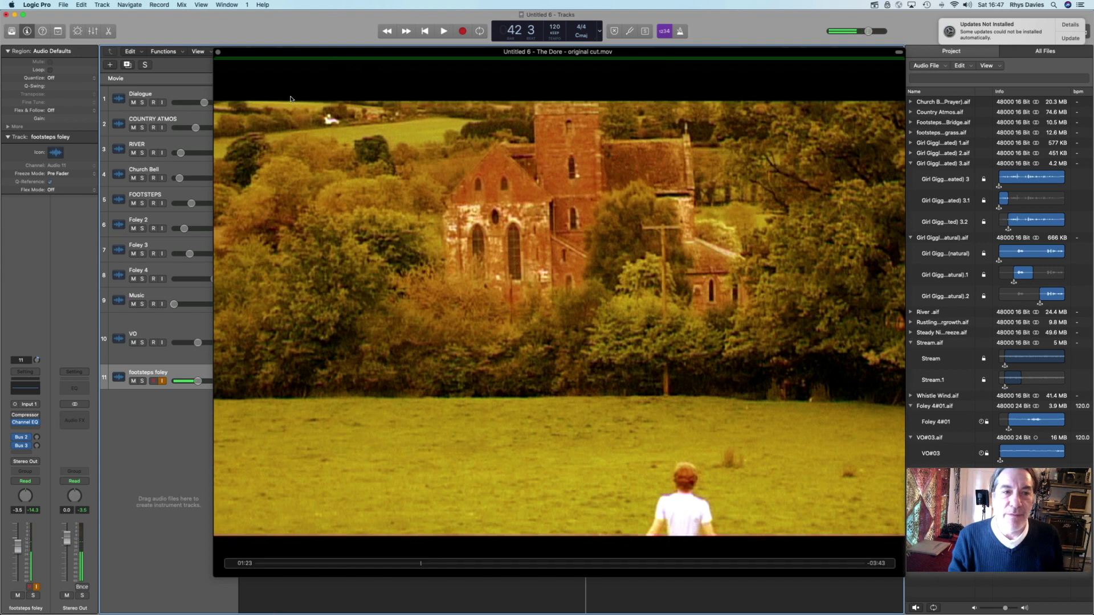
left_click(219, 53)
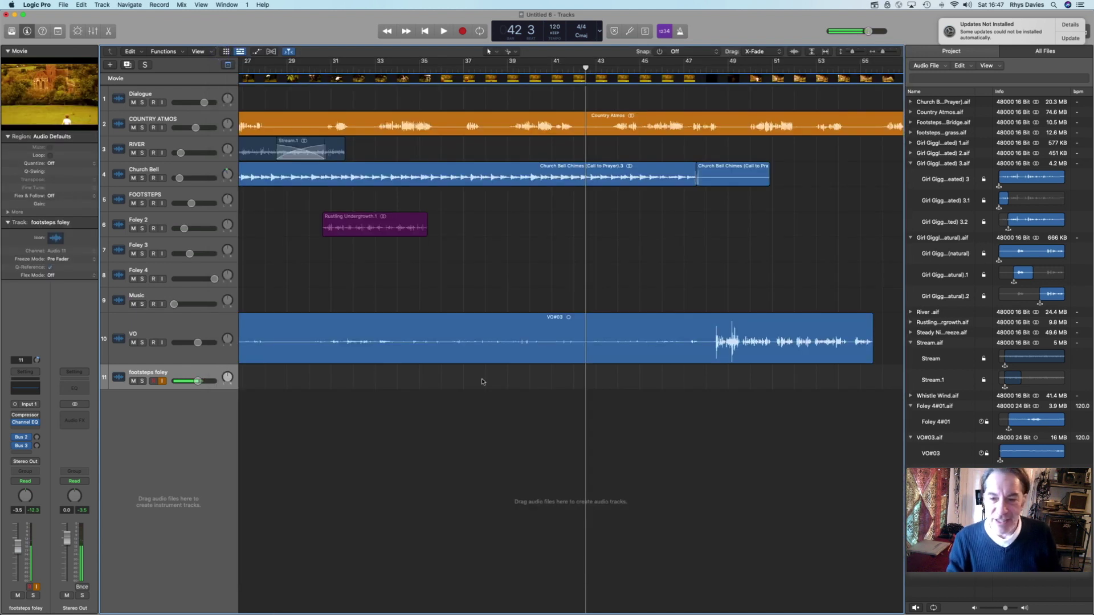
- Trim the VO take so it starts at about bar 2 and ends at about bar 48
left_click_drag(871, 352, 705, 362)
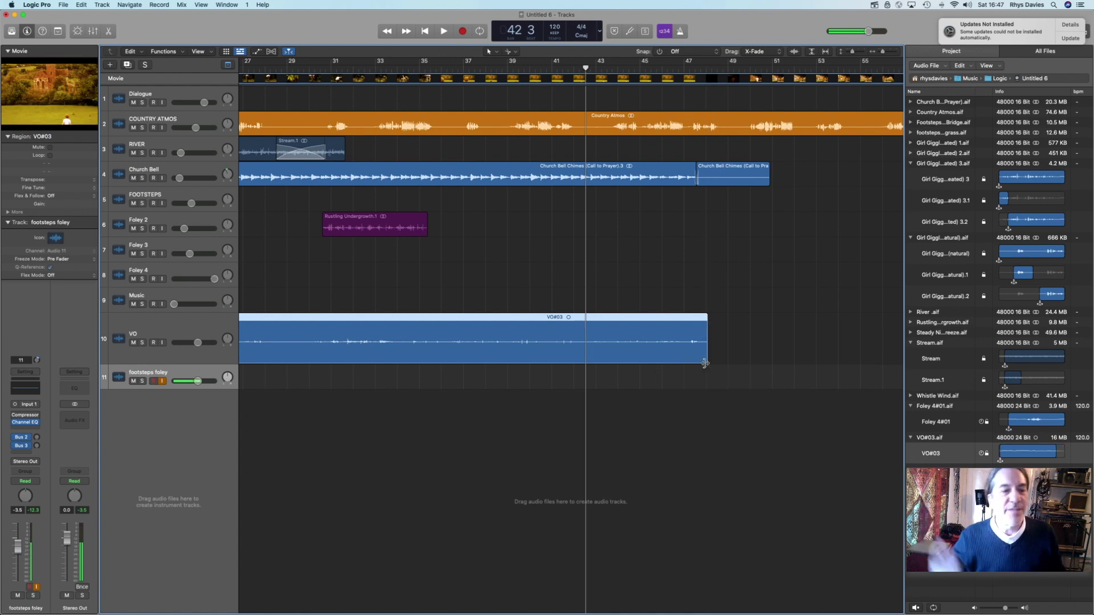
scroll(688, 281, "left", 15)
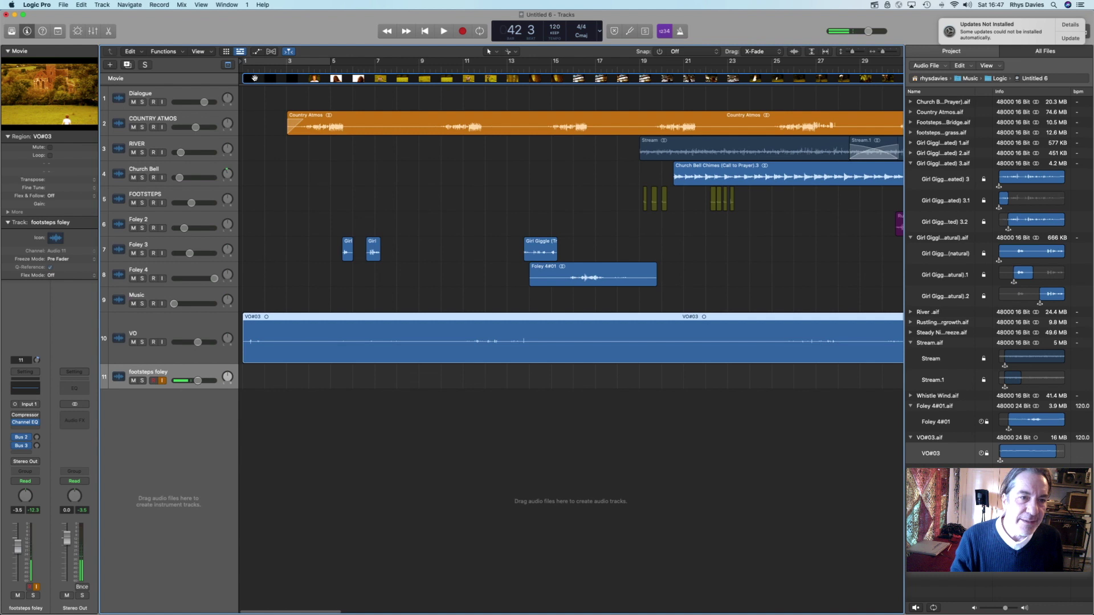
left_click(251, 66)
left_click_drag(243, 360, 262, 363)
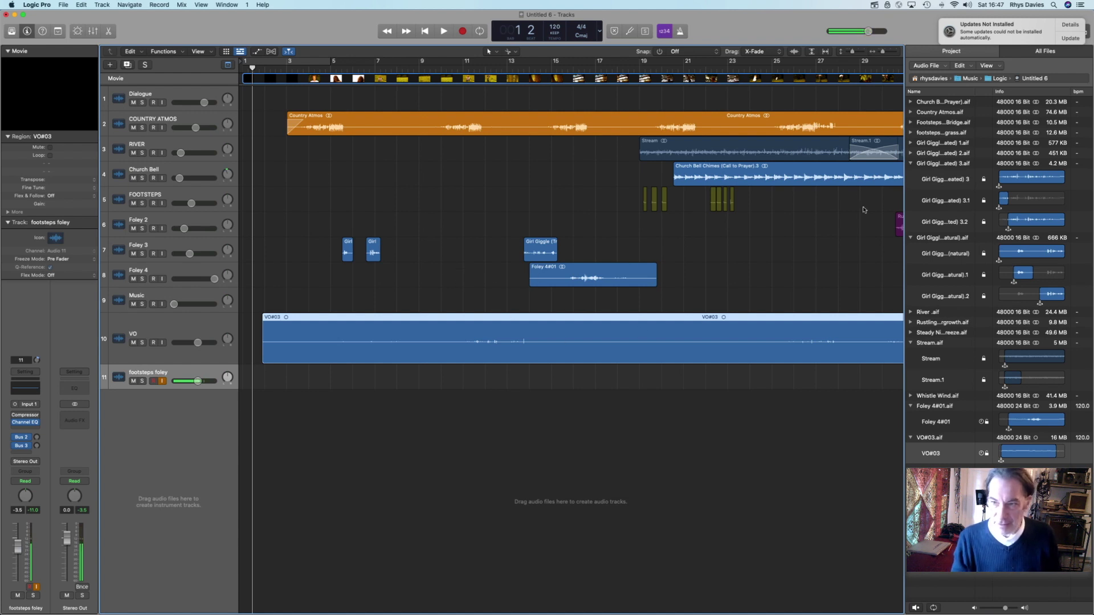
- Dismiss the software update notification by opening and closing its details, and hide the project's audio file list
left_click(1070, 24)
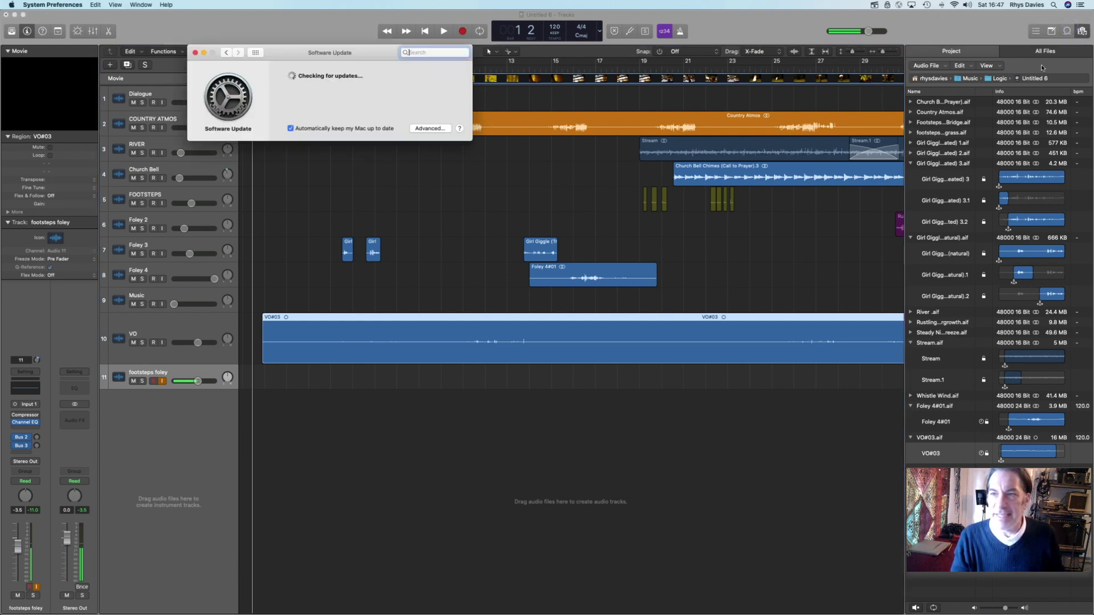
left_click(194, 53)
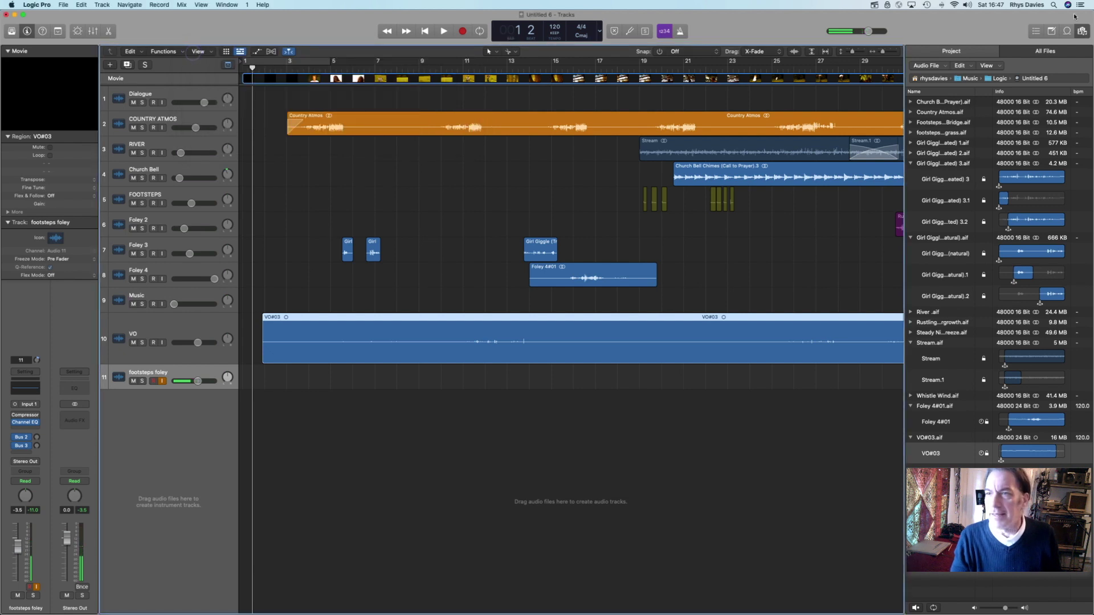
left_click(1082, 31)
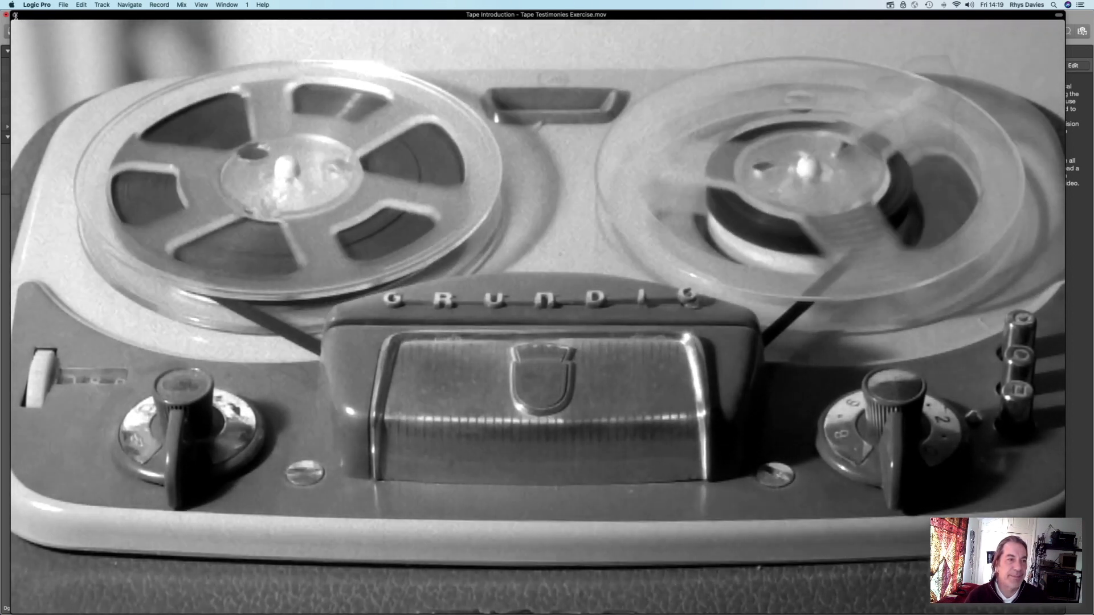
- Close the Tape Introduction movie window and mute the Dog Bark, film projector, Reel Noise and Tape noise tracks during playback
left_click(14, 14)
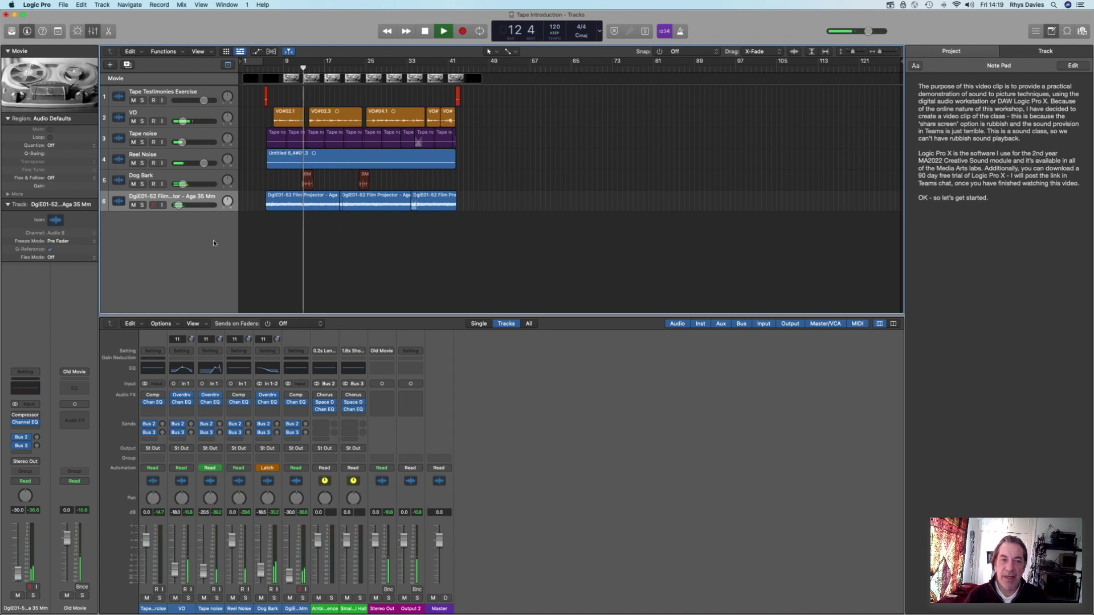
left_click(133, 184)
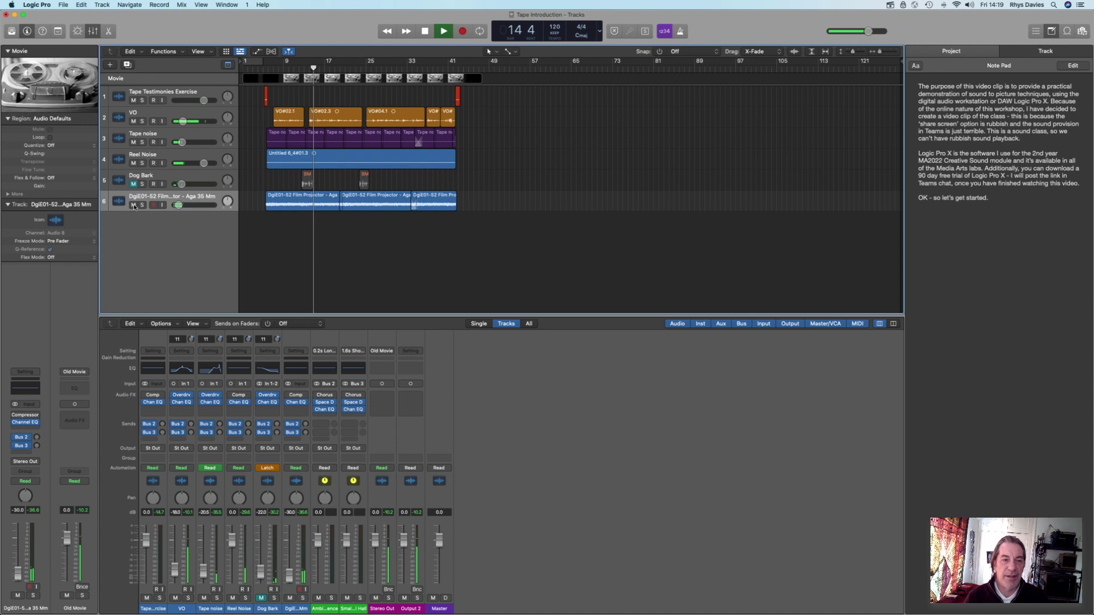
left_click(133, 205)
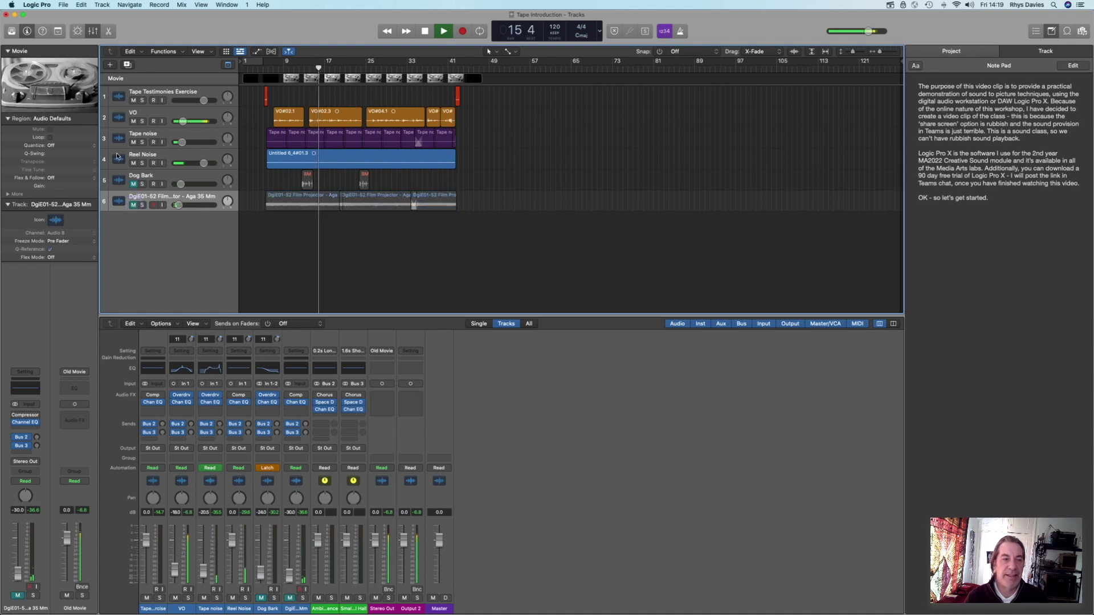
left_click(133, 163)
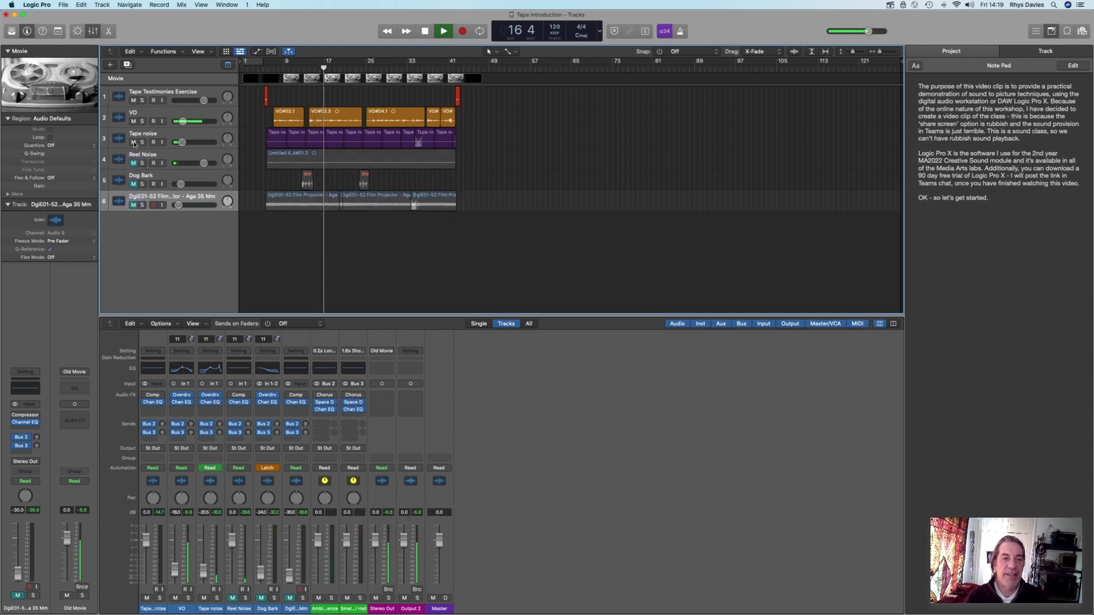
left_click(134, 142)
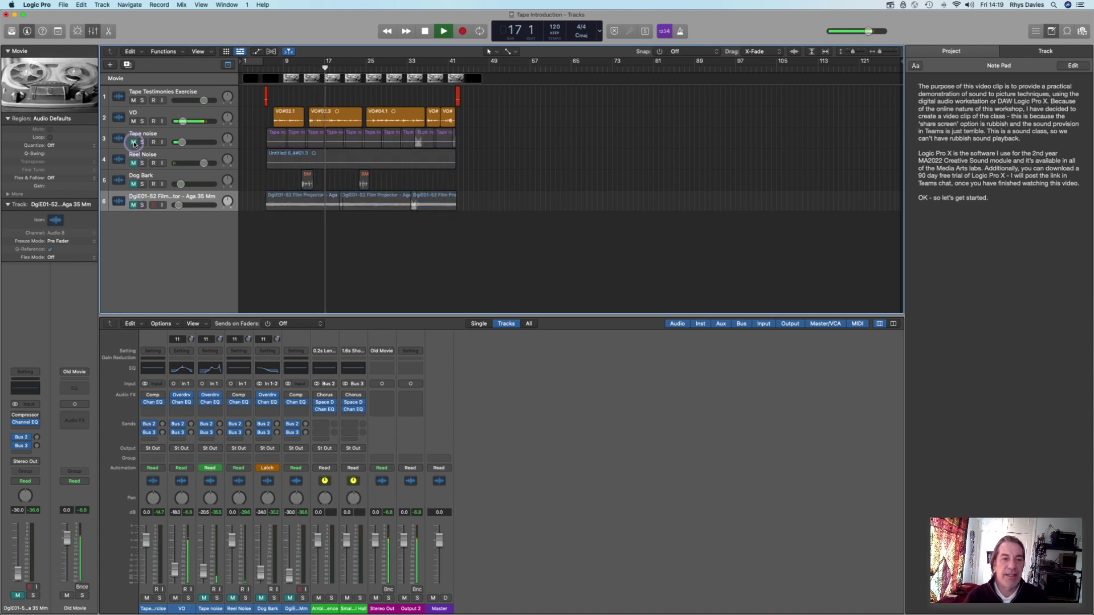
- Bypass the Overdrive and Channel EQ effects on the VO track and raise its level to -4.6 dB
left_click(137, 113)
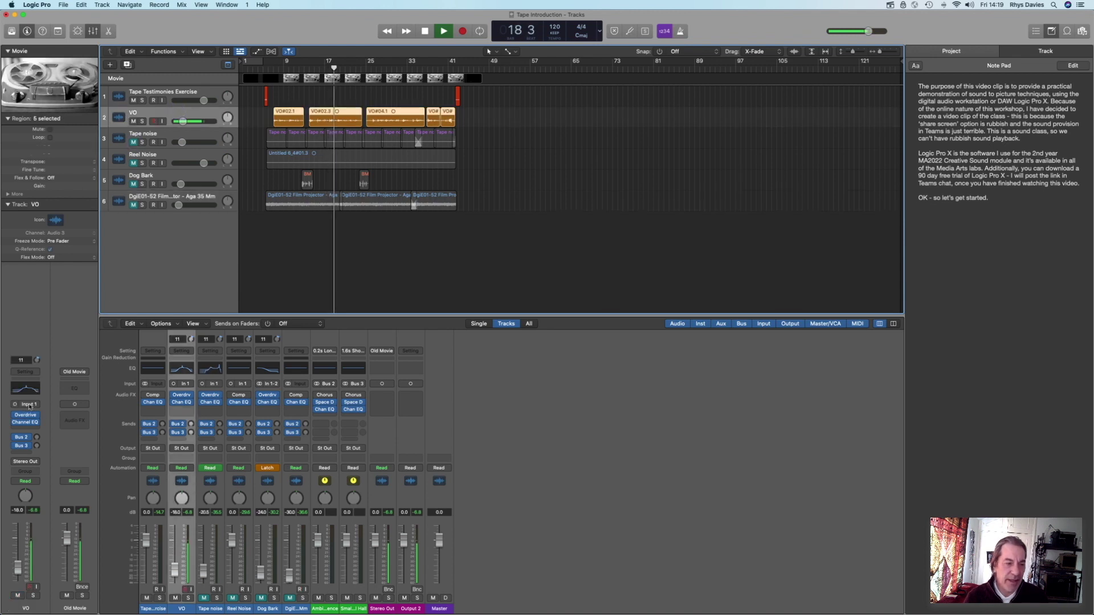
mouse_move(16, 424)
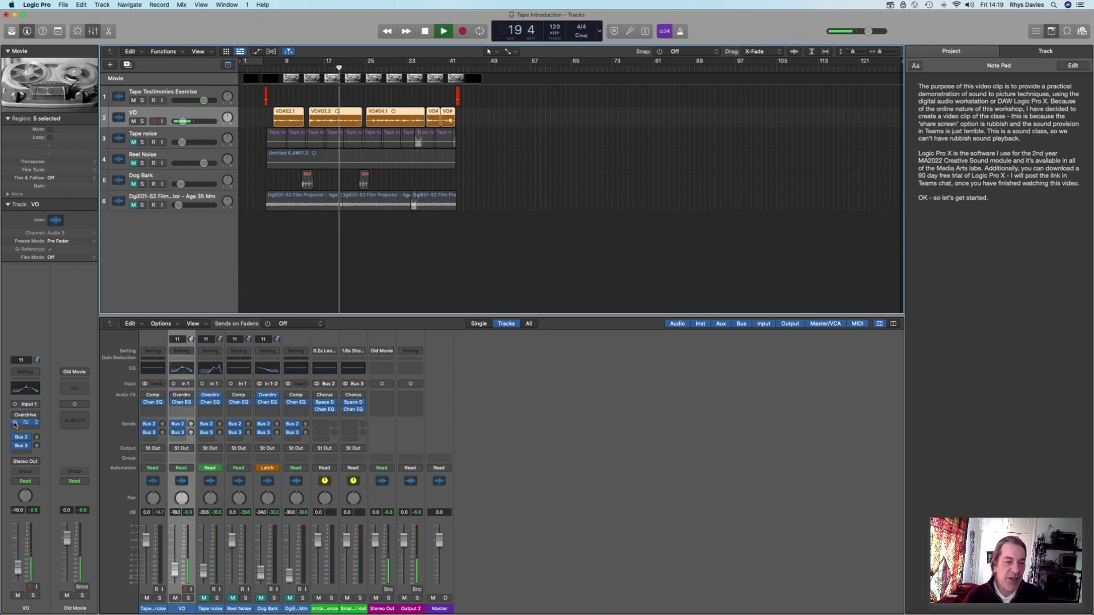
left_click_drag(17, 567, 22, 538)
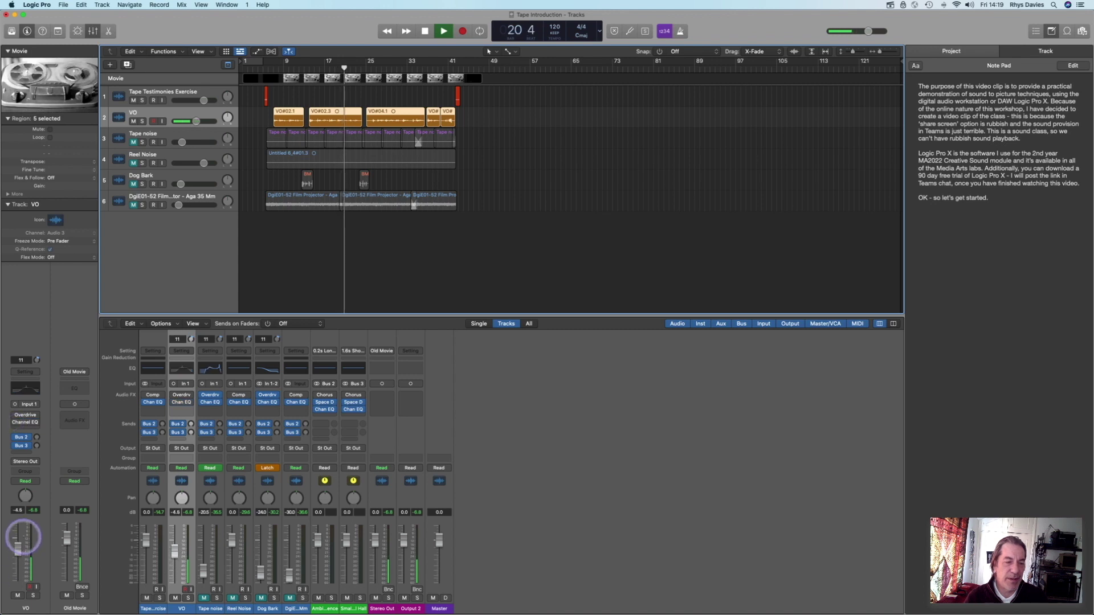
- Play the unprocessed VO against picture in the floating movie window and stop at bar 25
double_click(57, 80)
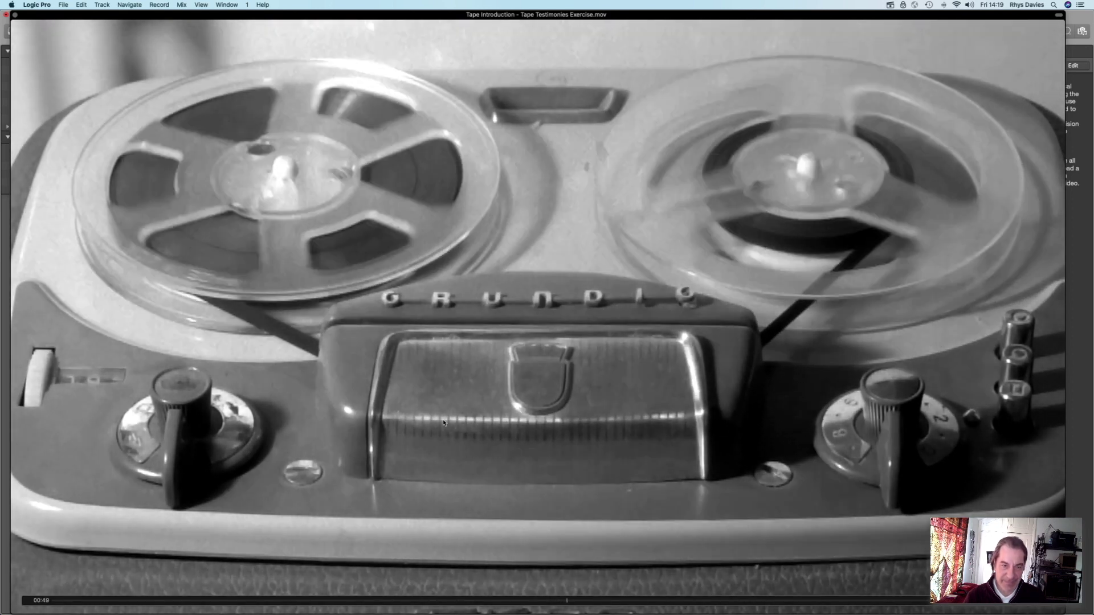
key("Escape")
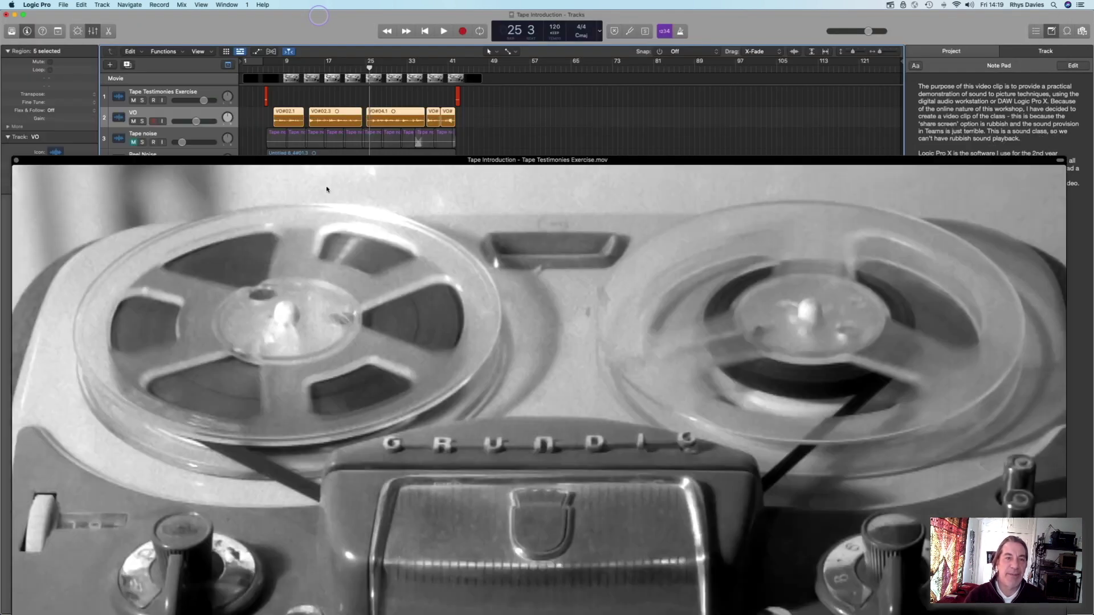
- Play the project from bar 8, shrink the floating movie window and place it clear of the tracks and channel strips
left_click(279, 74)
key("space")
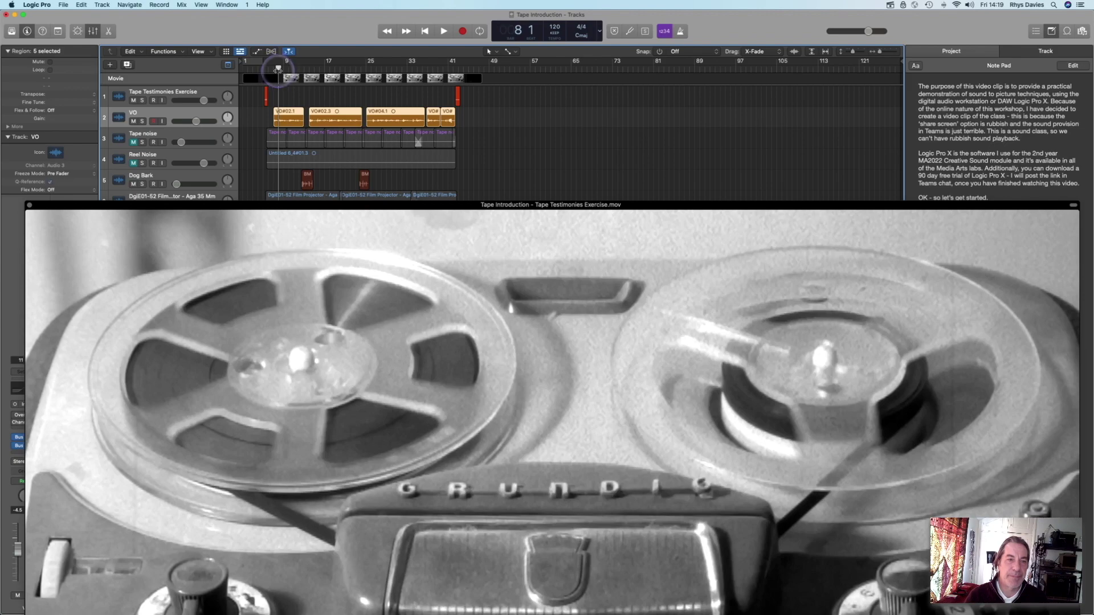
left_click_drag(314, 214, 296, 45)
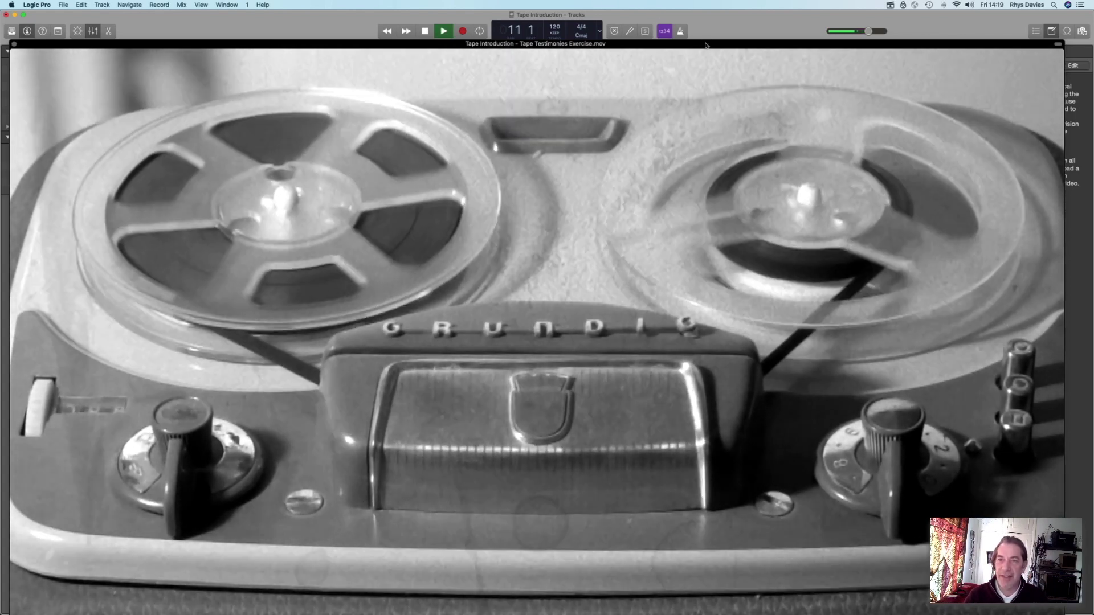
left_click_drag(706, 44, 704, 20)
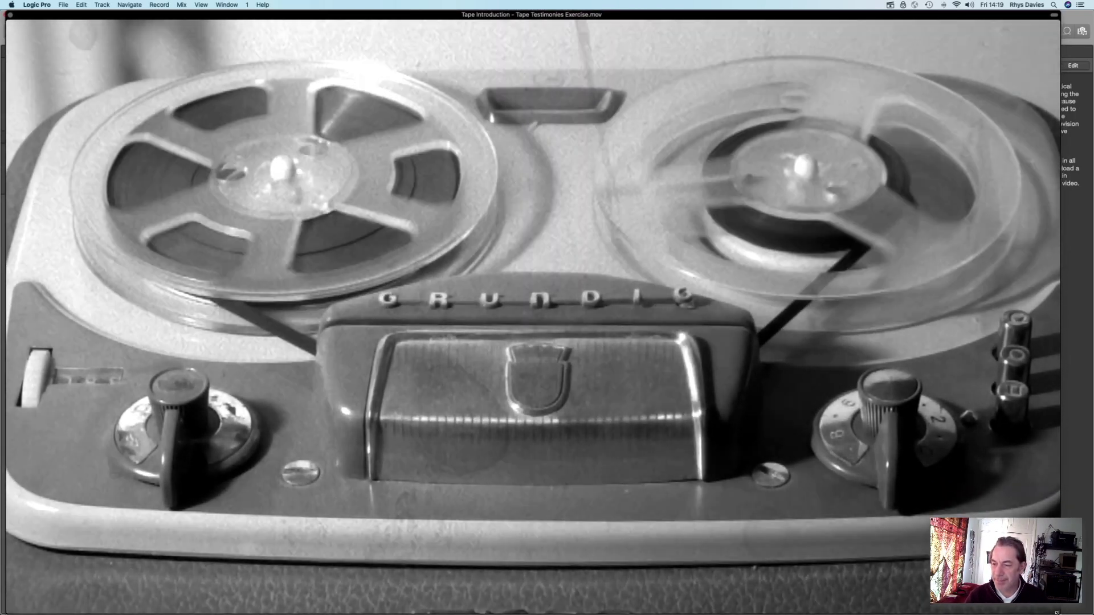
left_click_drag(1060, 613, 451, 257)
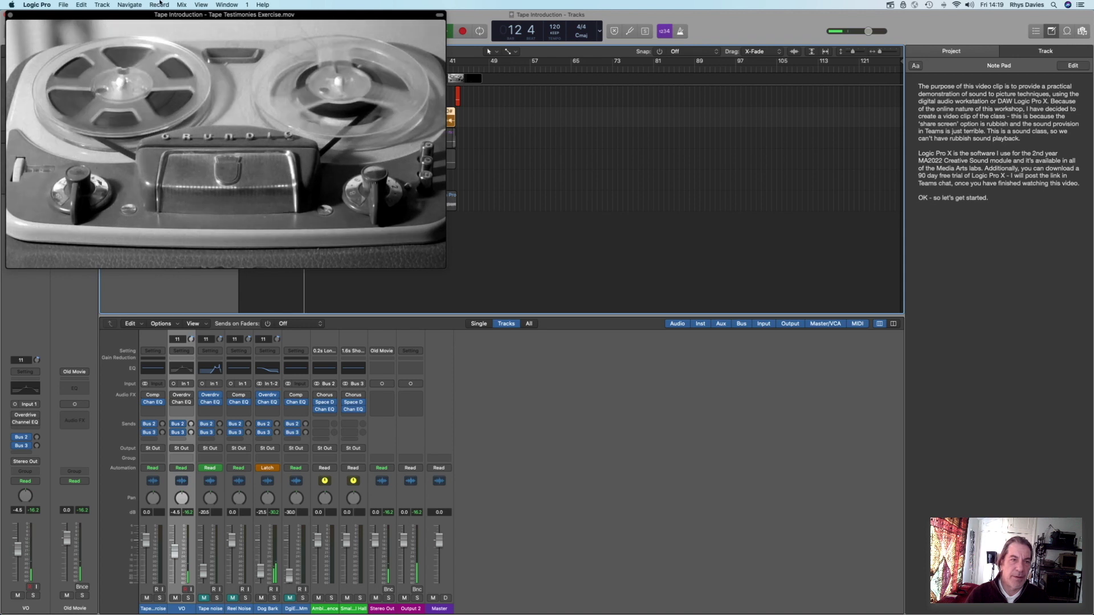
left_click_drag(135, 14, 742, 181)
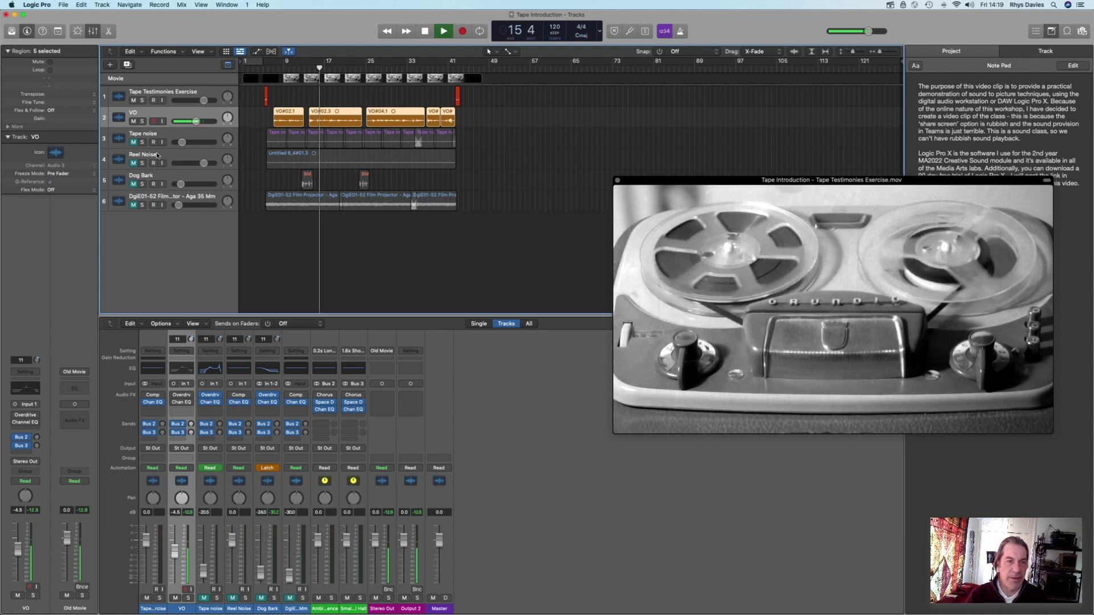
- Unmute the Tape noise, Reel Noise, Dog Bark and film projector tracks, set the projector level to -28.5 dB, and stop playback
left_click(134, 142)
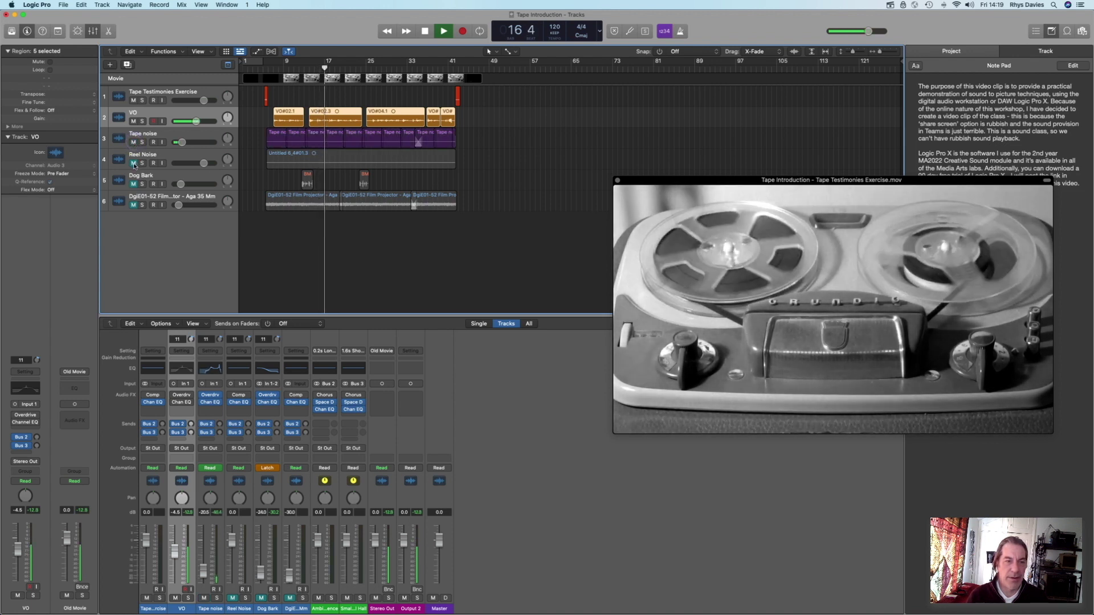
left_click(134, 163)
left_click(133, 184)
left_click(134, 205)
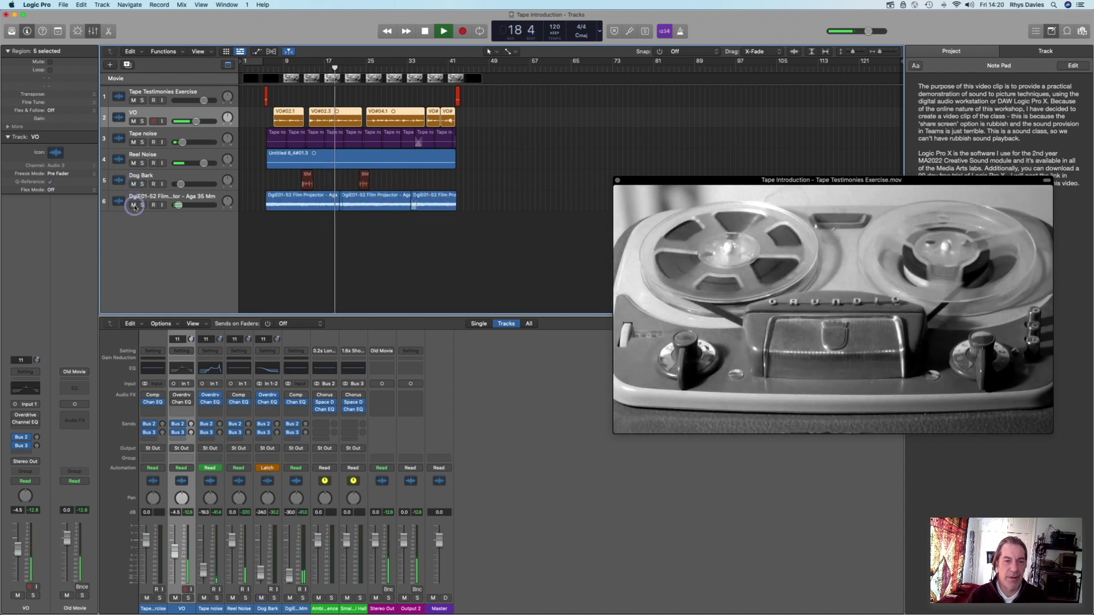
left_click_drag(177, 205, 179, 209)
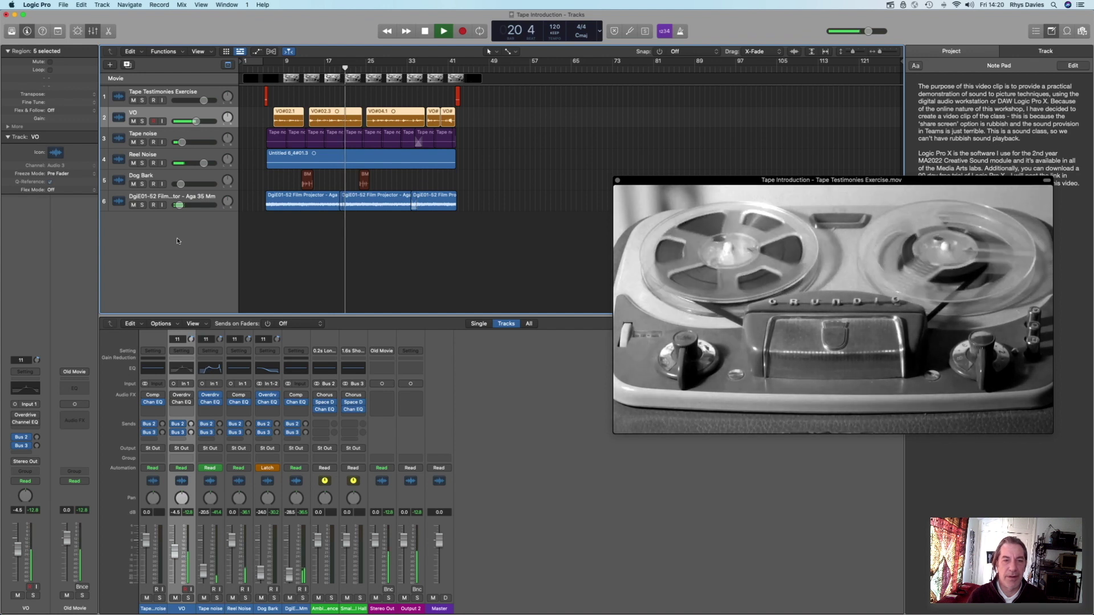
key("space")
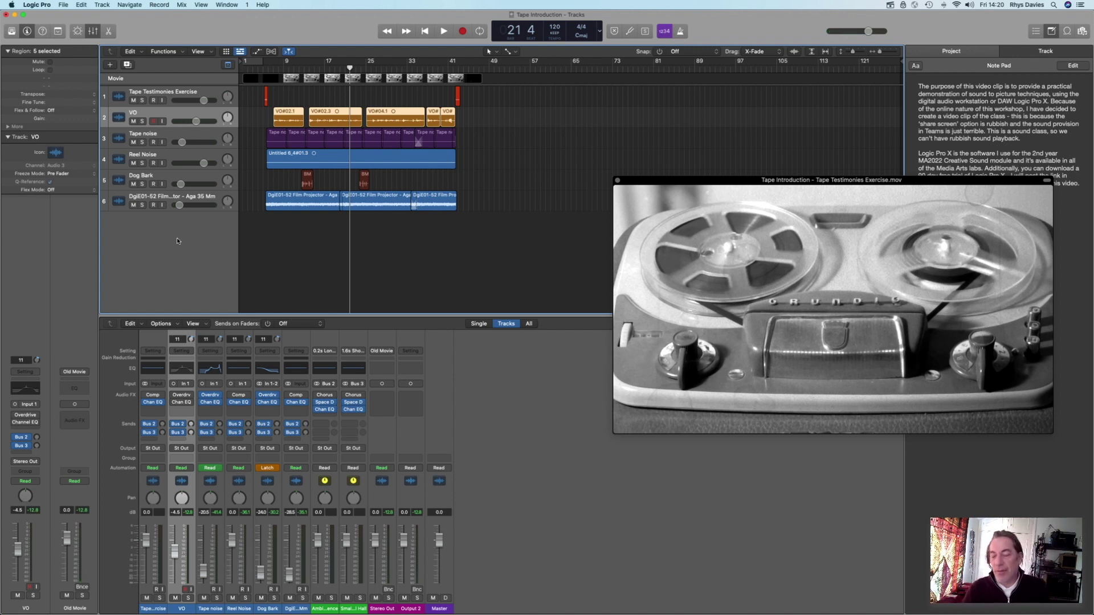
left_click_drag(683, 181, 257, 41)
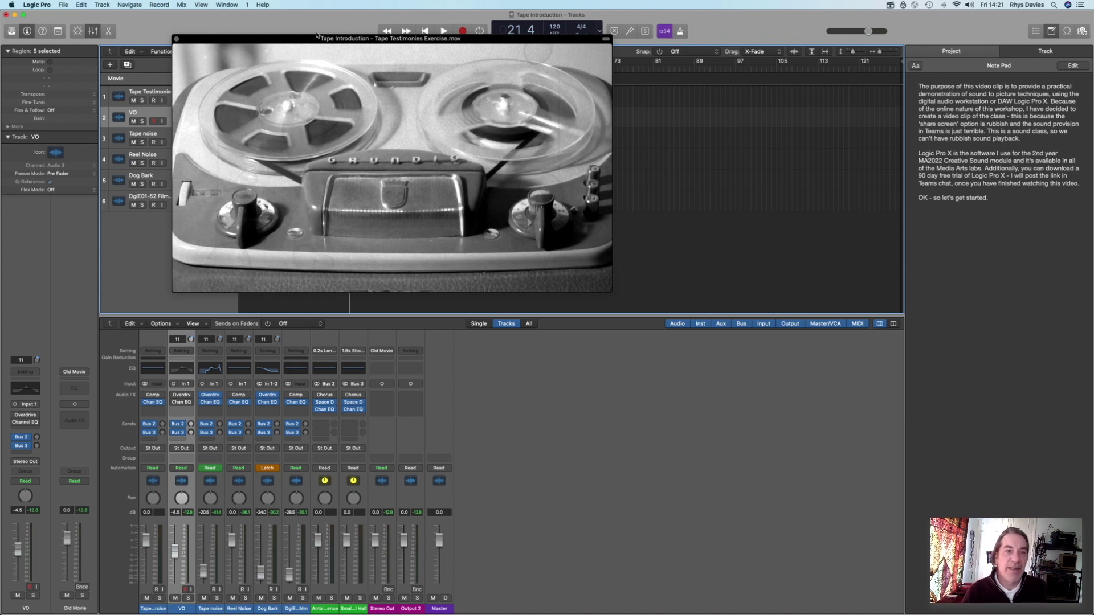
left_click_drag(317, 36, 381, 78)
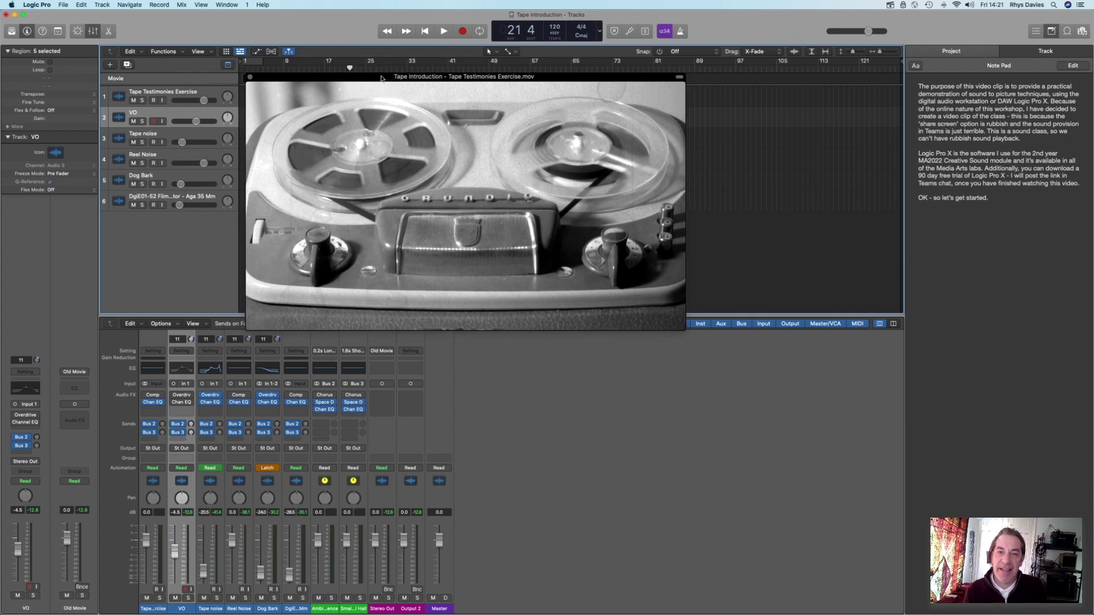
left_click_drag(381, 78, 387, 50)
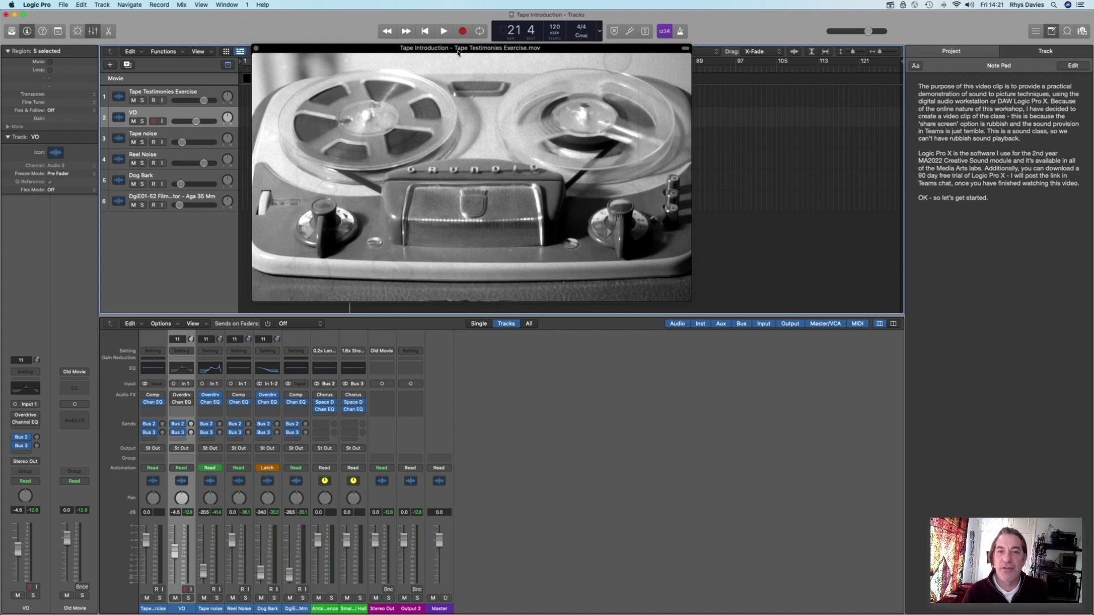
left_click_drag(386, 49, 400, 63)
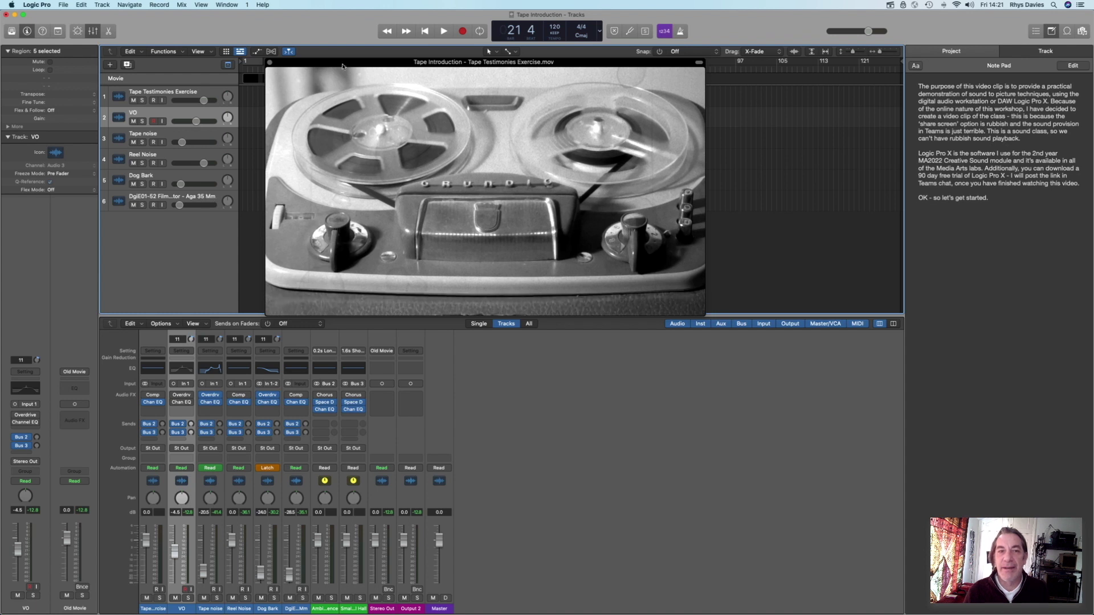
left_click_drag(345, 64, 371, 95)
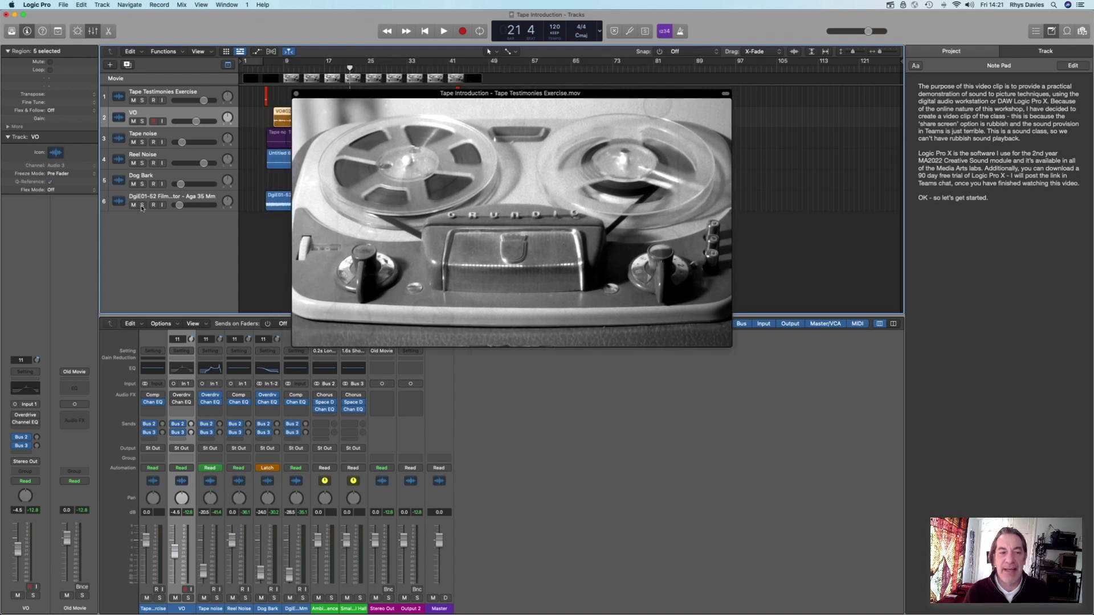
- Move the movie window away from the track headers, solo the film projector track and raise its level to -17.4 dB during playback
left_click_drag(296, 97, 448, 107)
left_click(171, 198)
left_click(143, 205)
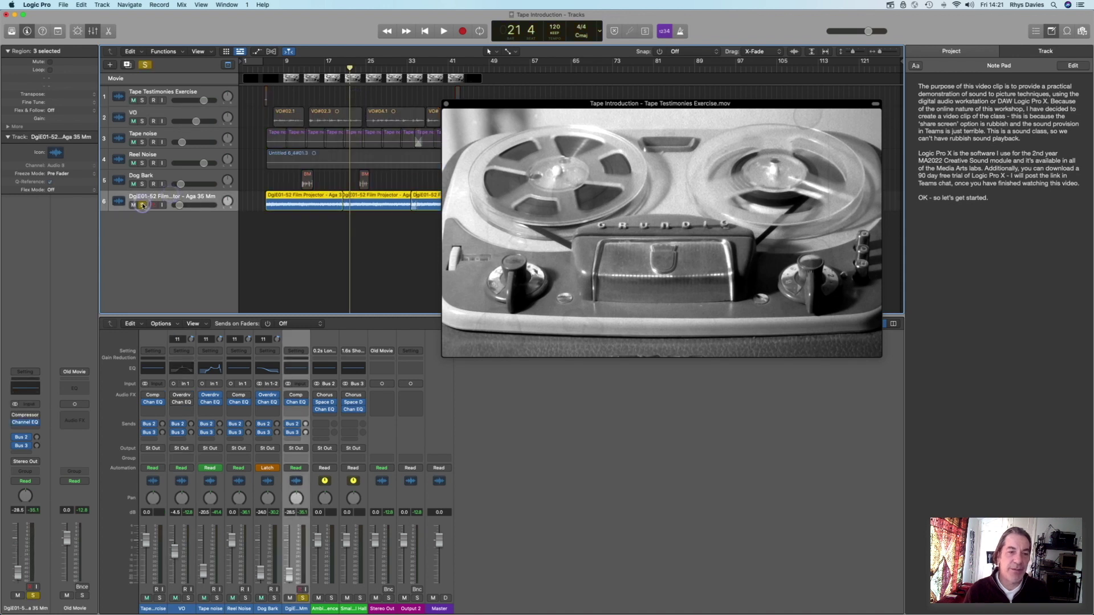
key("space")
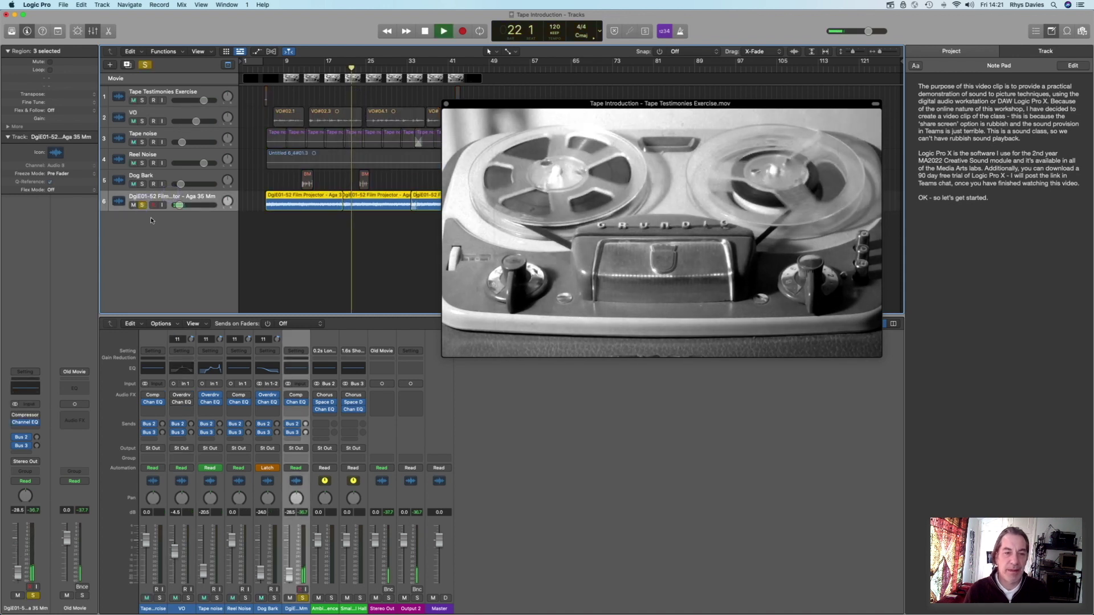
mouse_move(193, 205)
left_mouse_down()
mouse_move(203, 212)
mouse_move(182, 206)
left_mouse_up()
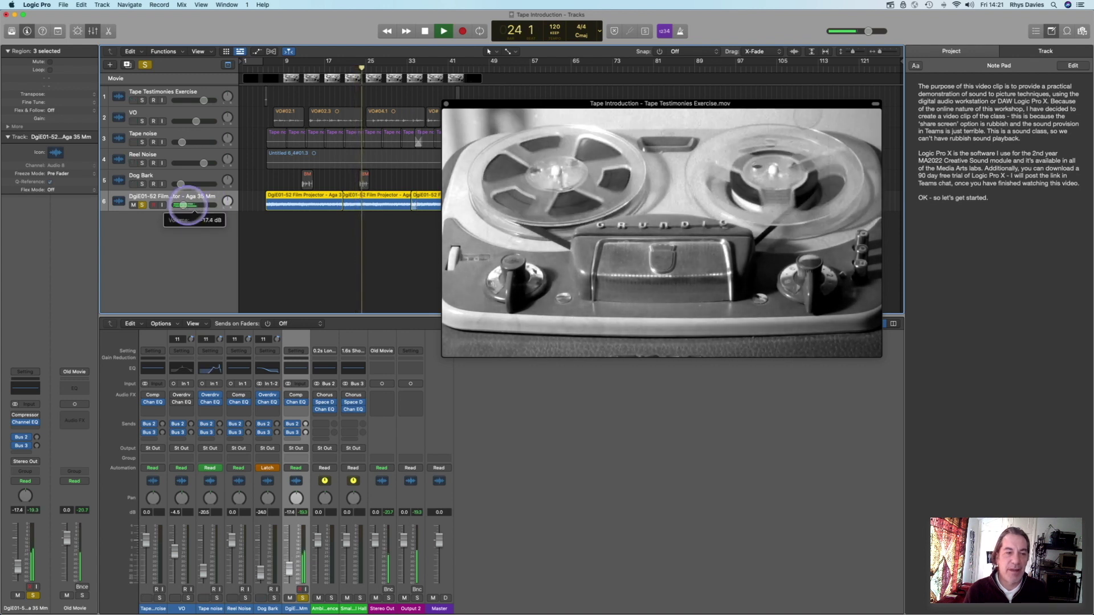
key("space")
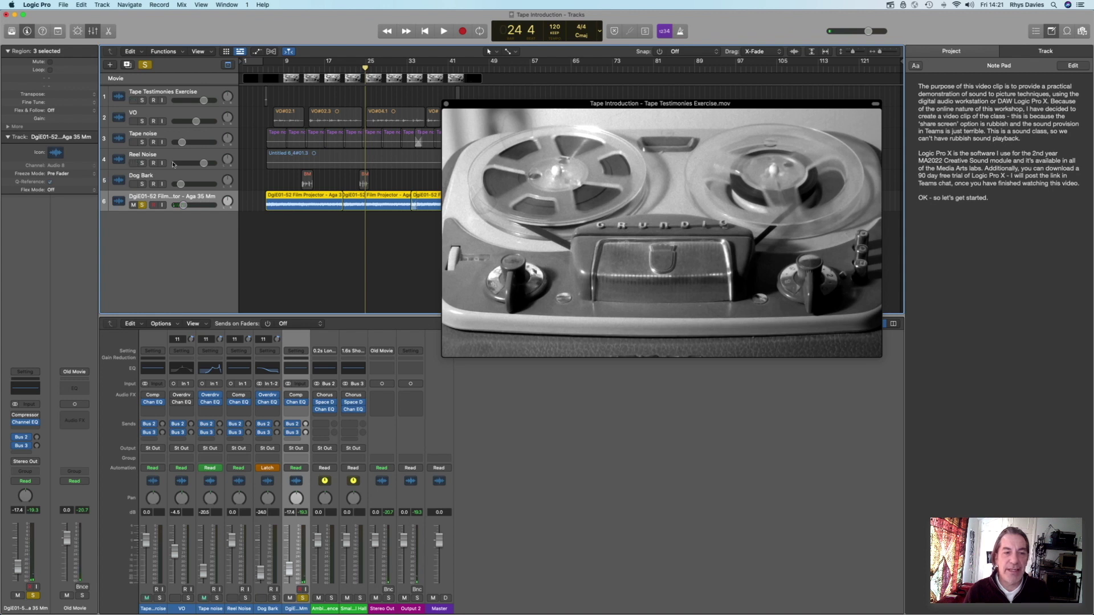
- Solo the Reel Noise track instead of the film projector track and move the movie window below the track regions
left_click(142, 163)
left_click(142, 204)
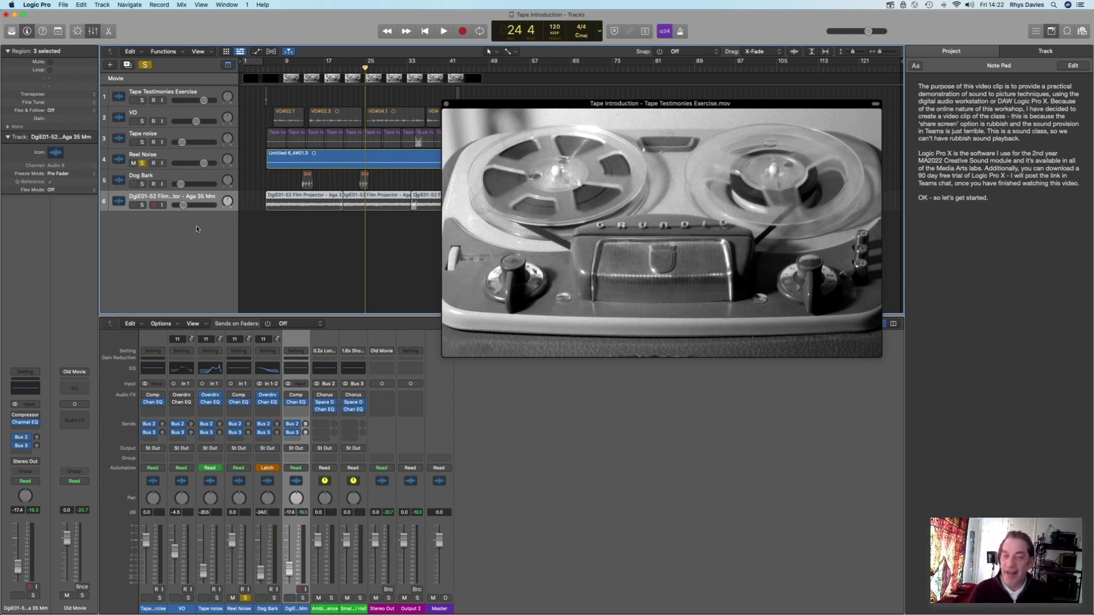
left_click_drag(546, 107, 467, 301)
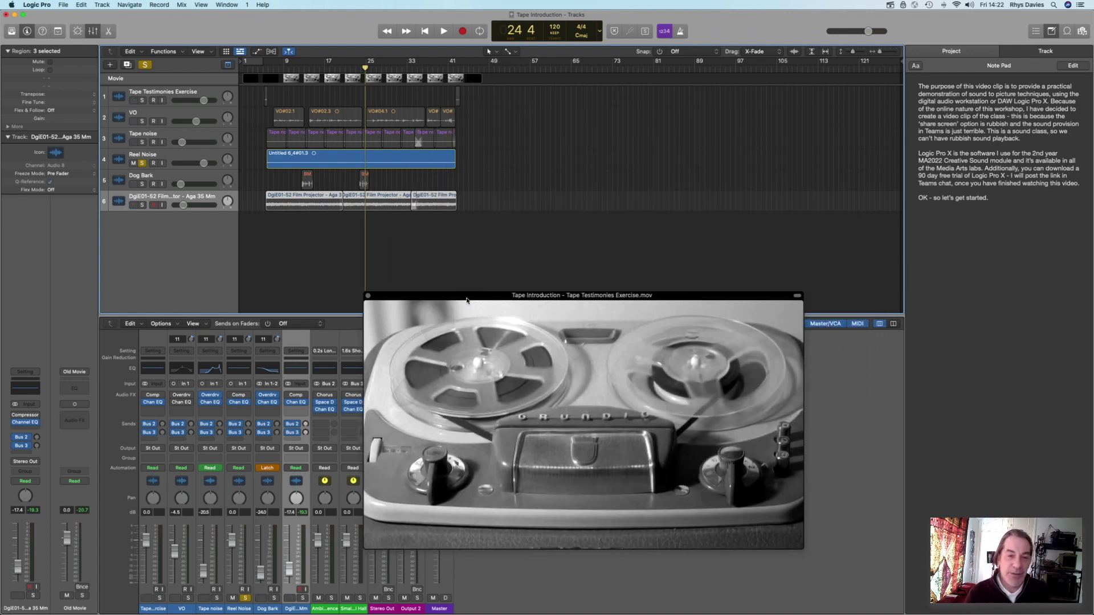
left_click(142, 164)
left_click(142, 164)
- Play the soloed Reel Noise track, raise its level to 4.5 dB, and stop playback
key("space")
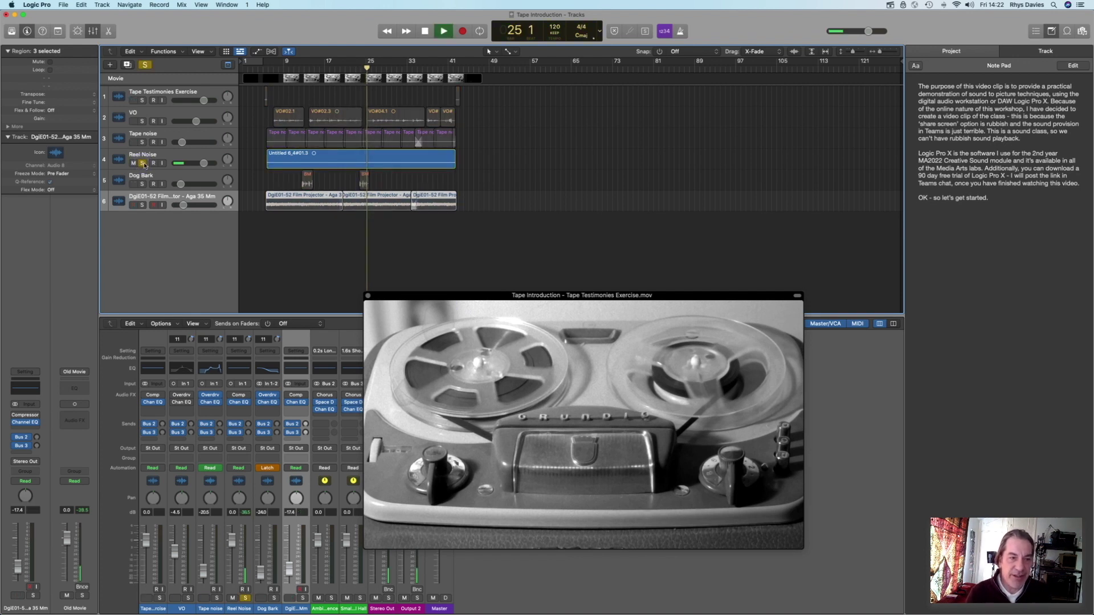
left_click_drag(203, 163, 232, 168)
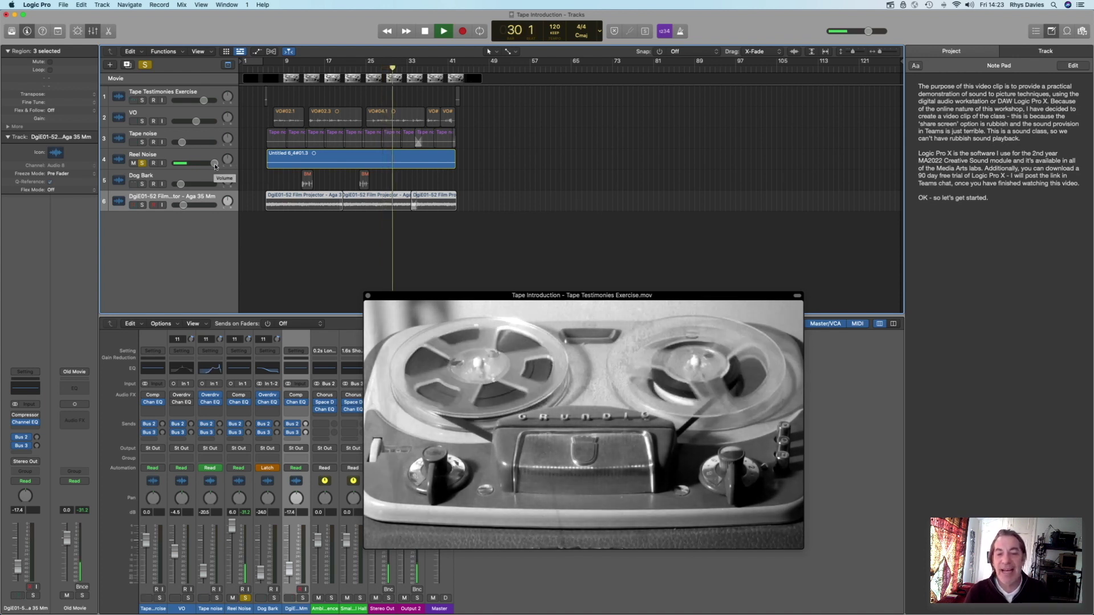
left_click_drag(215, 166, 199, 169)
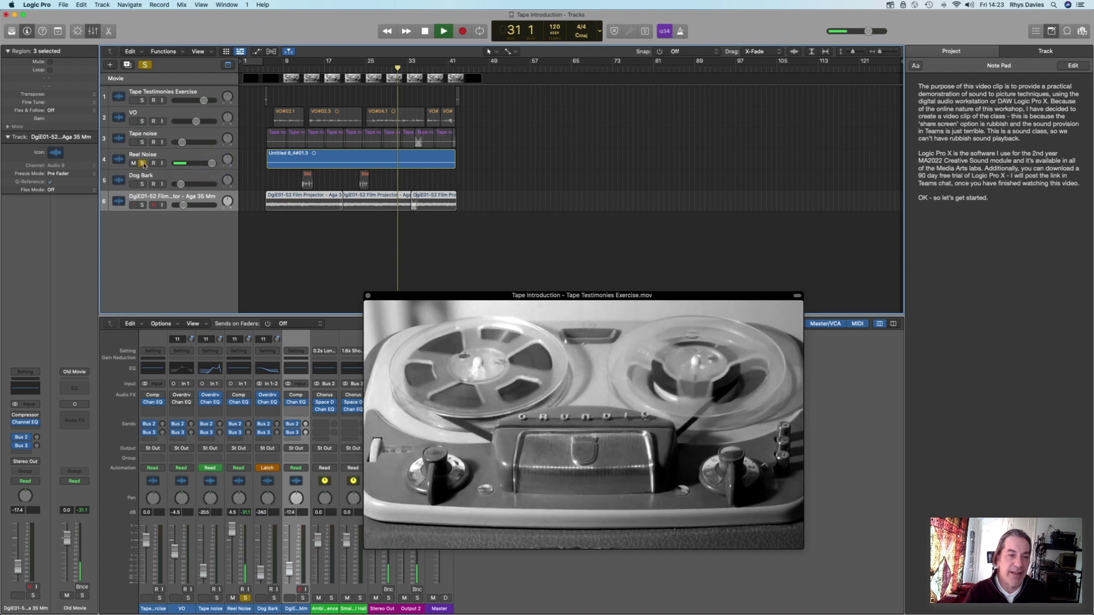
key("space")
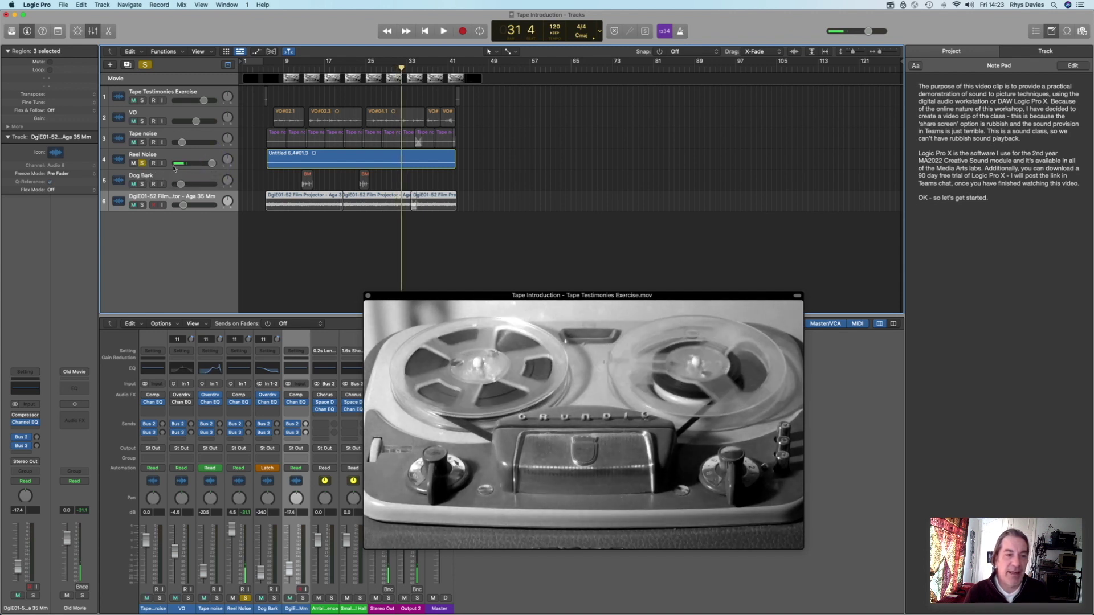
- Mute the Reel Noise track, solo the Tape noise track, and play from the start of its regions
left_click(133, 163)
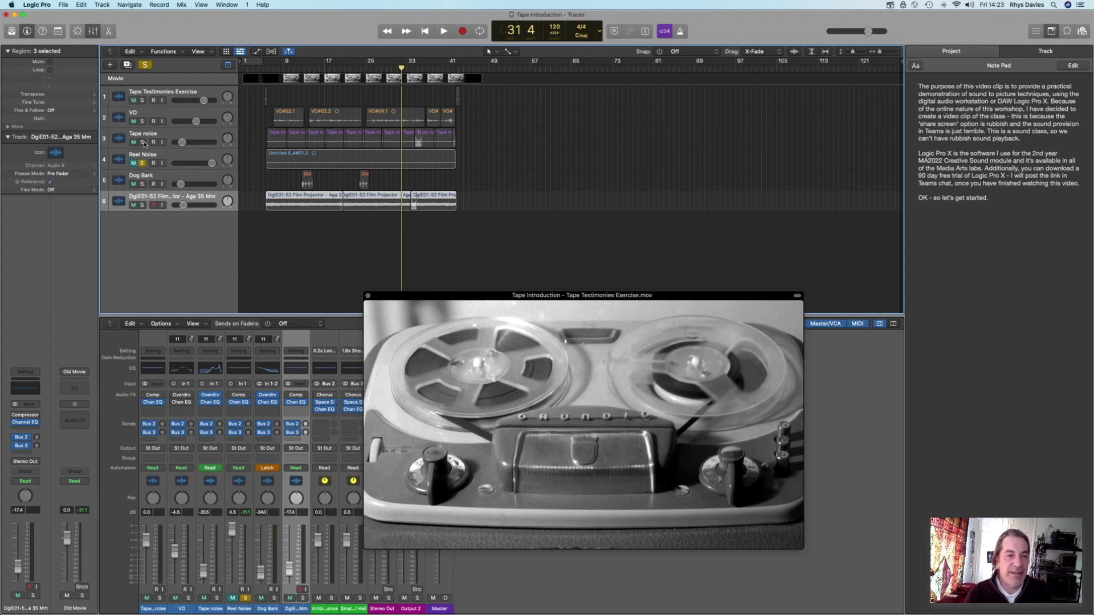
left_click(143, 143)
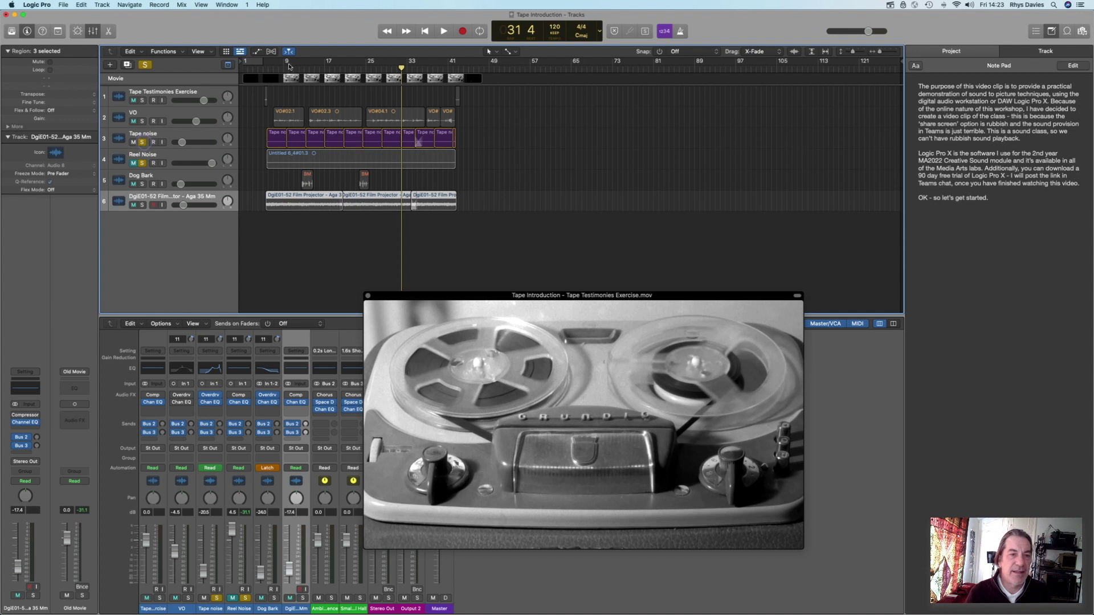
left_click(269, 67)
key("space")
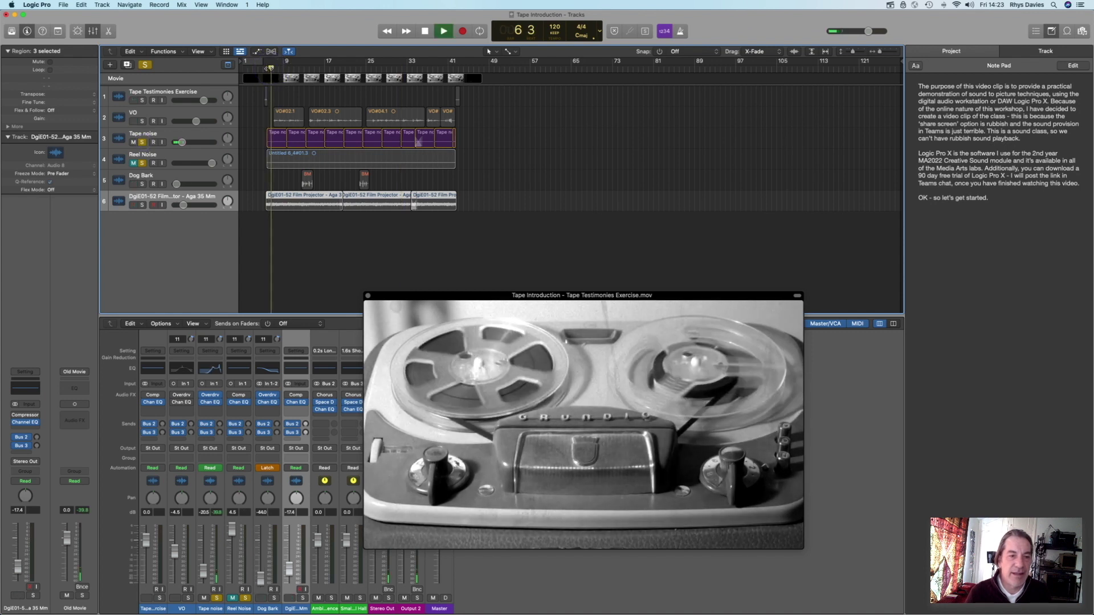
- Bypass the Overdrive and Channel EQ effects on the Tape noise track during playback and stop at bar 15
left_click_drag(183, 137, 180, 138)
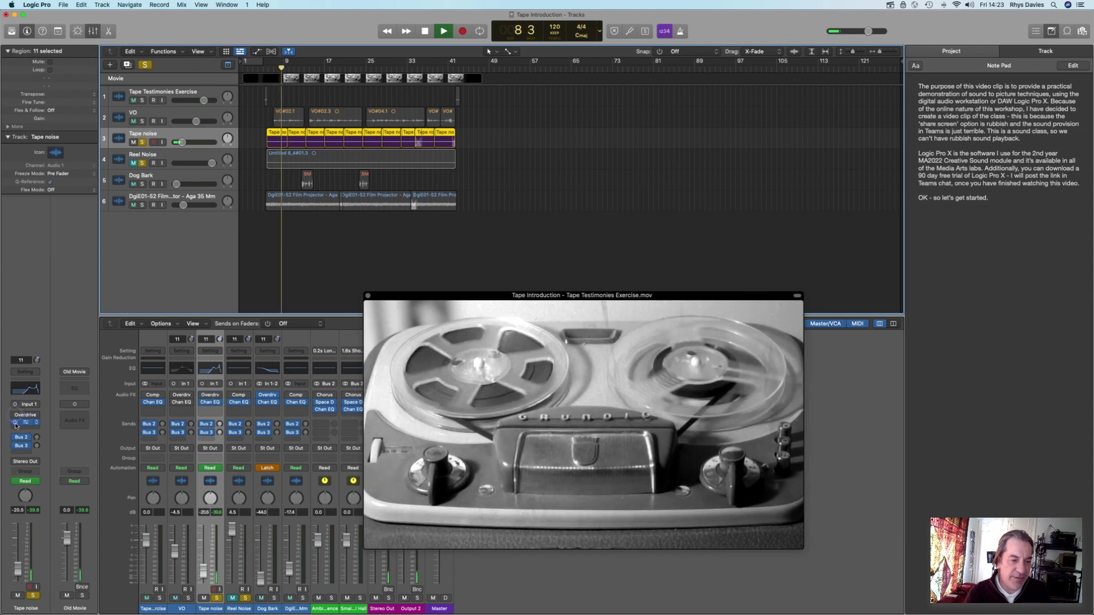
left_click_drag(190, 144, 242, 148)
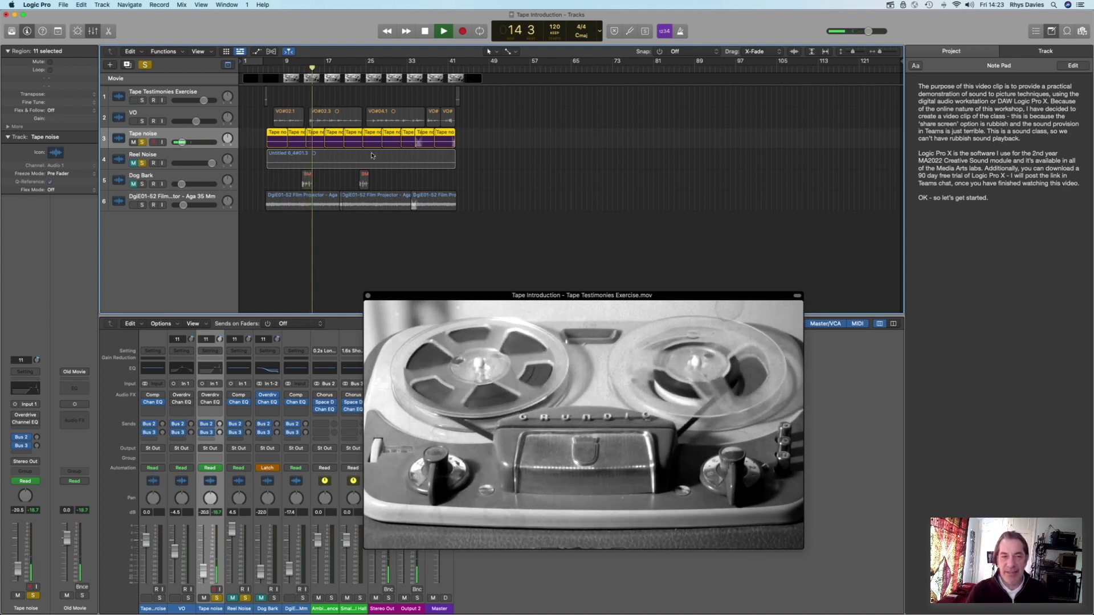
key("space")
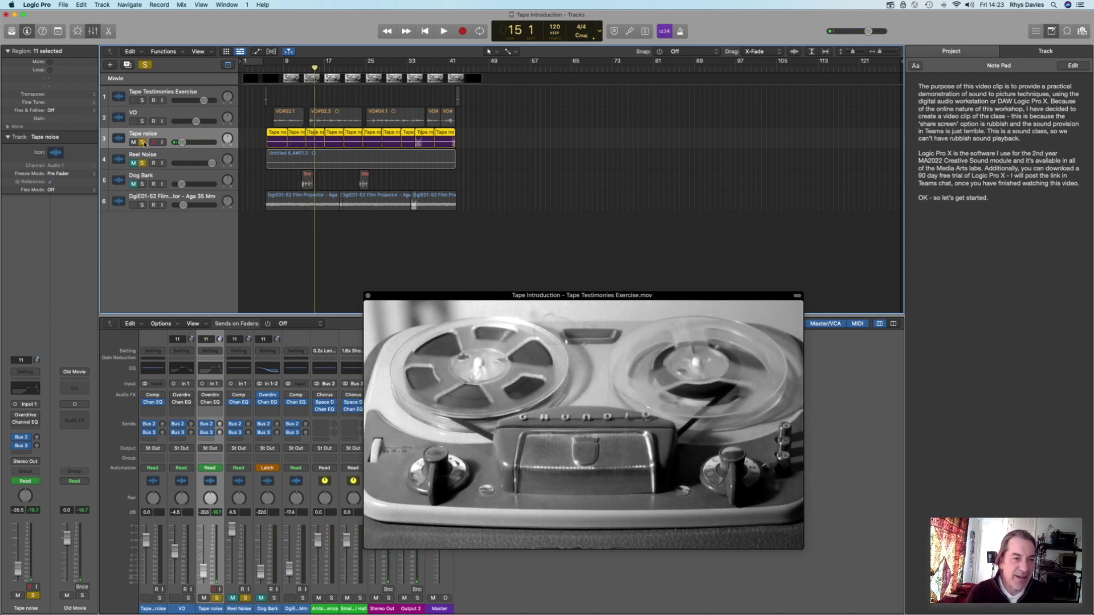
- Solo the VO track instead of the Tape noise track and play it from bar 15
left_click(142, 142)
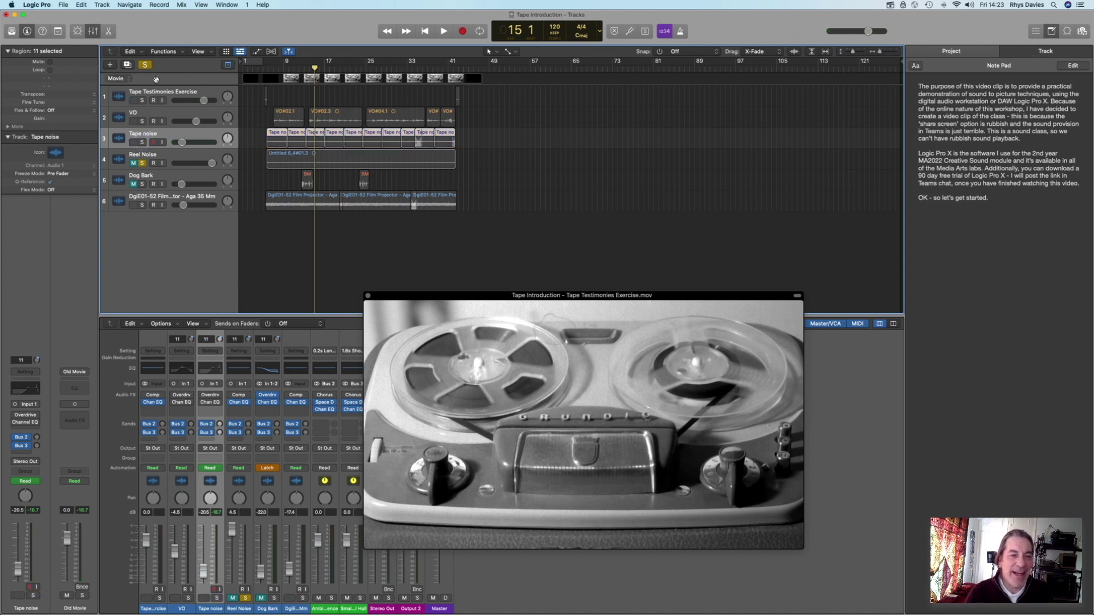
left_click(159, 114)
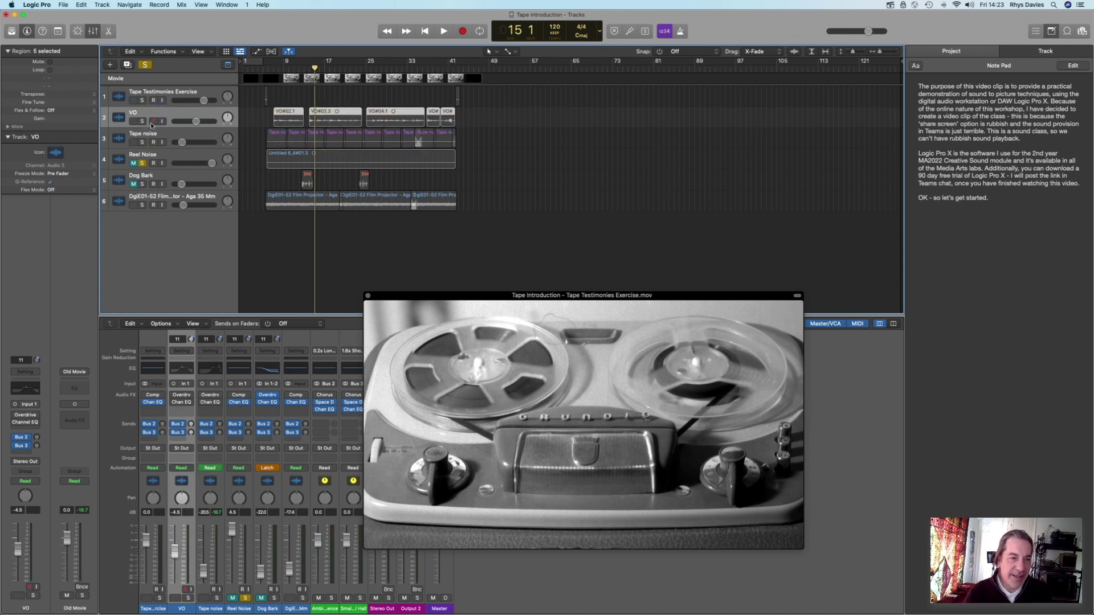
left_click(142, 122)
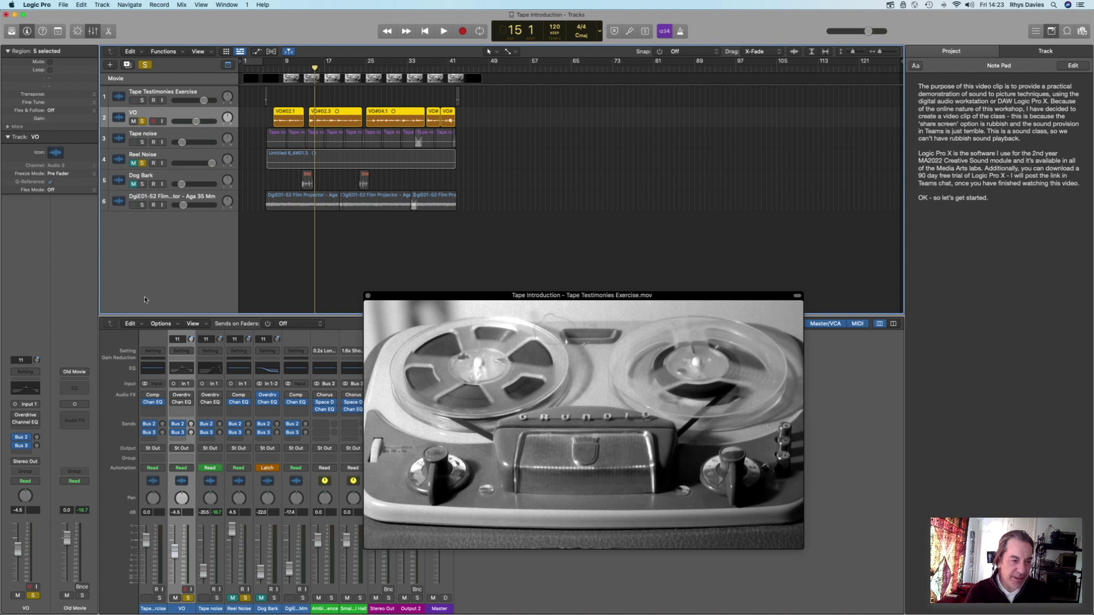
key("space")
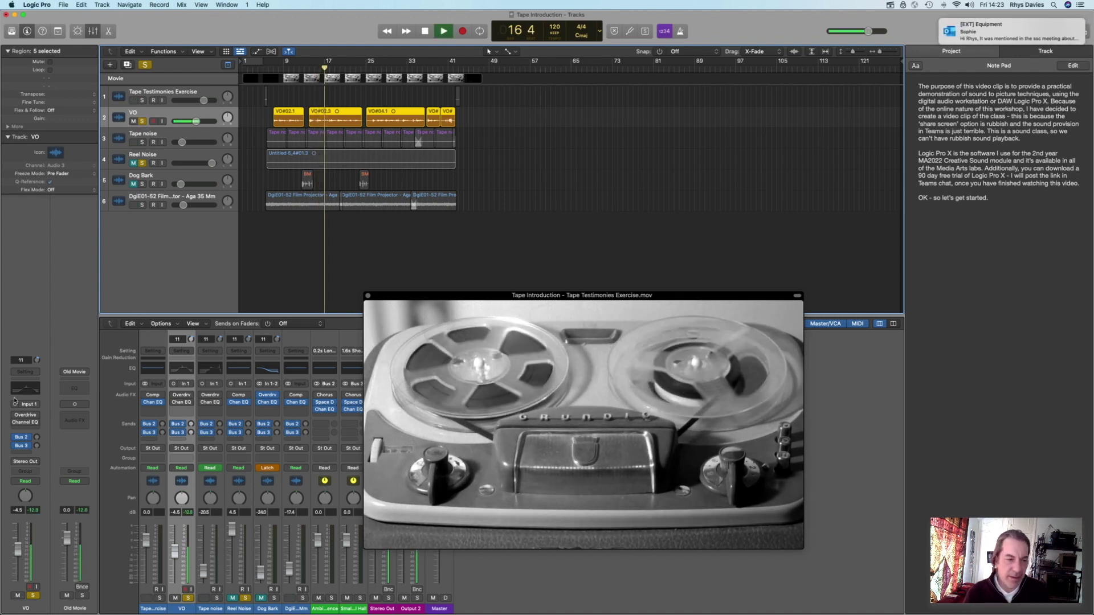
- Re-enable the Overdrive and Channel EQ effects on the VO track and lower its level to -12.2 dB
left_click(15, 414)
left_click_drag(18, 549, 17, 568)
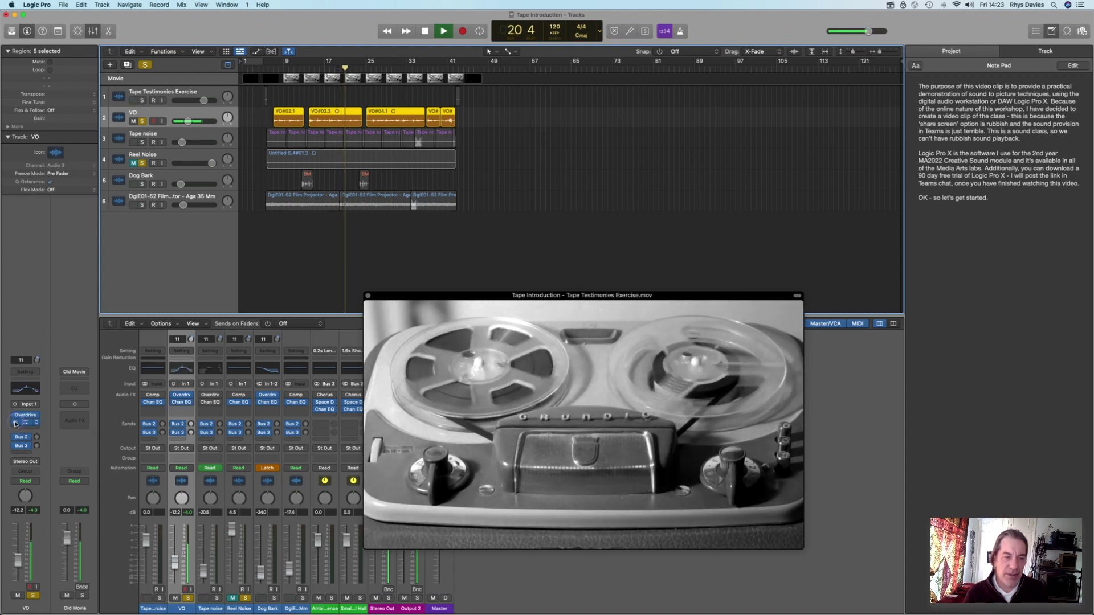
mouse_move(780, 598)
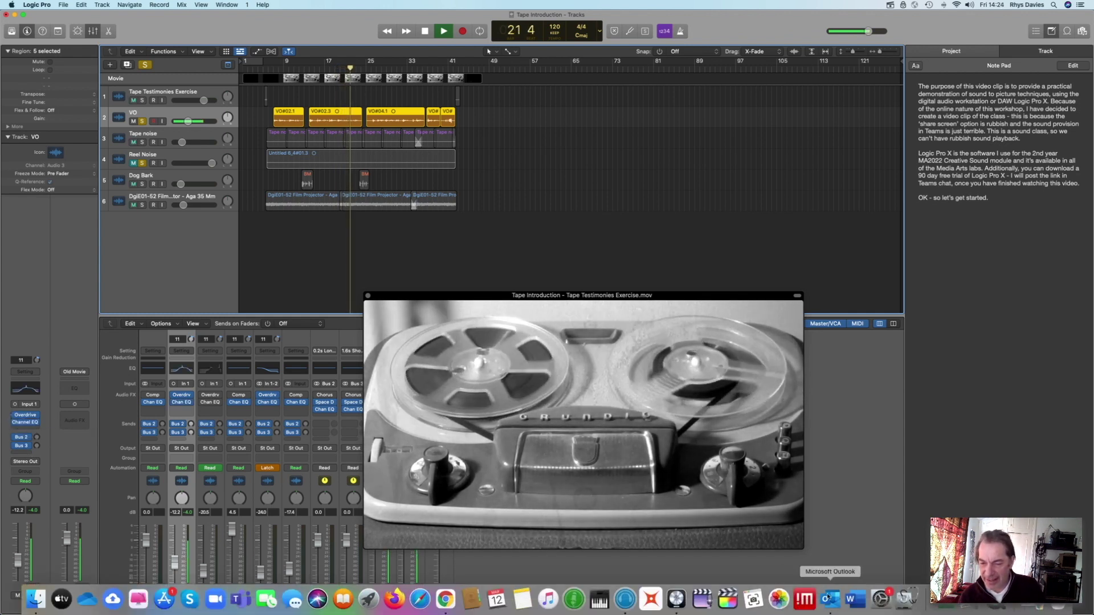
right_click(829, 598)
left_click(833, 571)
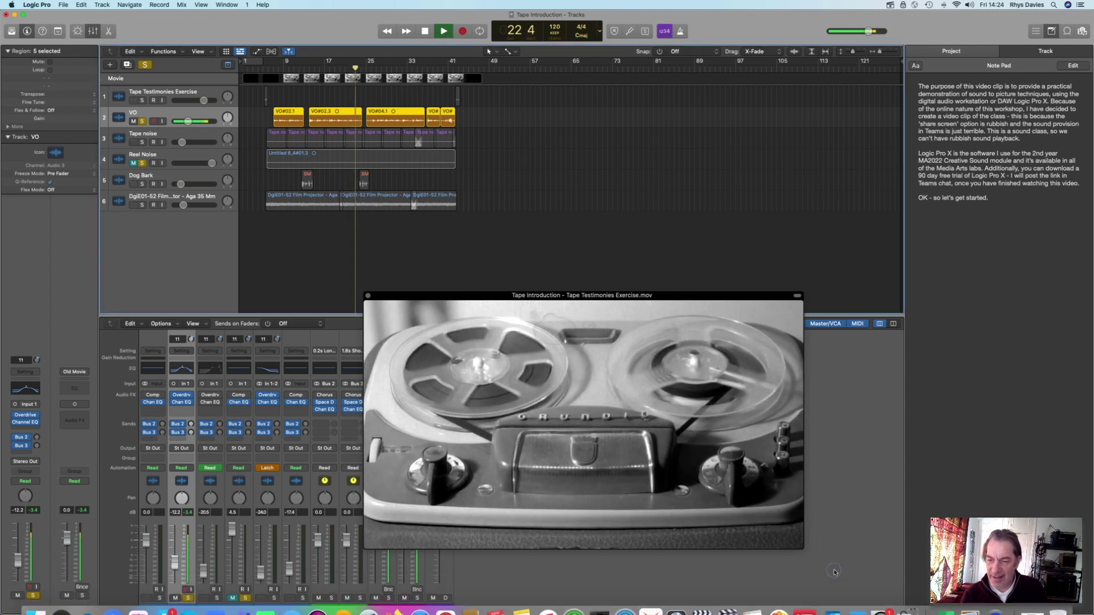
- Move the movie window up and enlarge it during playback, stop playback at bar 28, and close the window
mouse_move(708, 545)
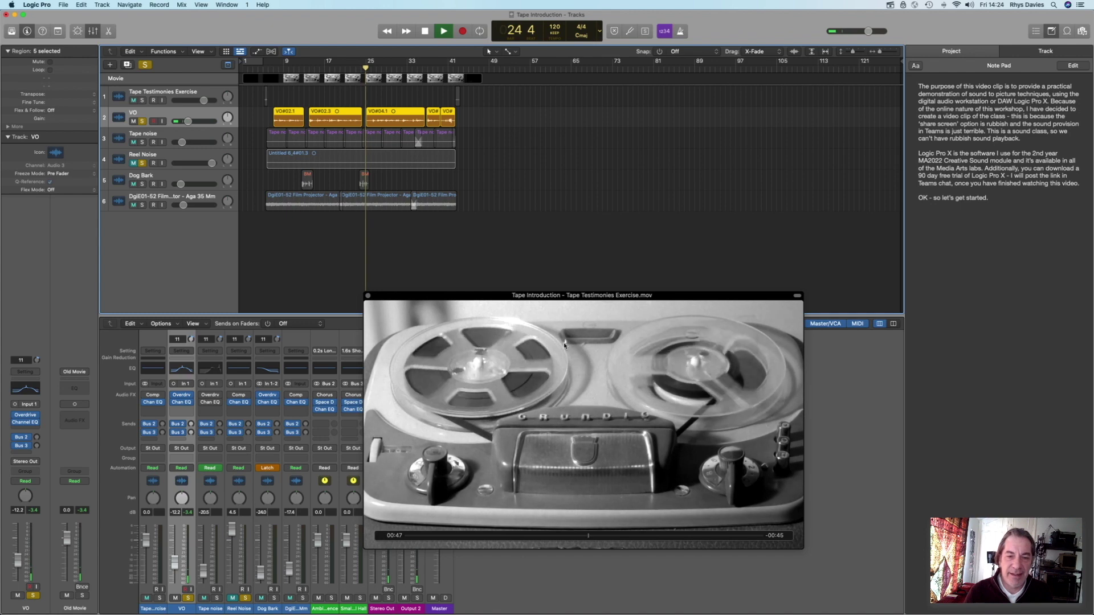
left_click_drag(564, 345, 308, 88)
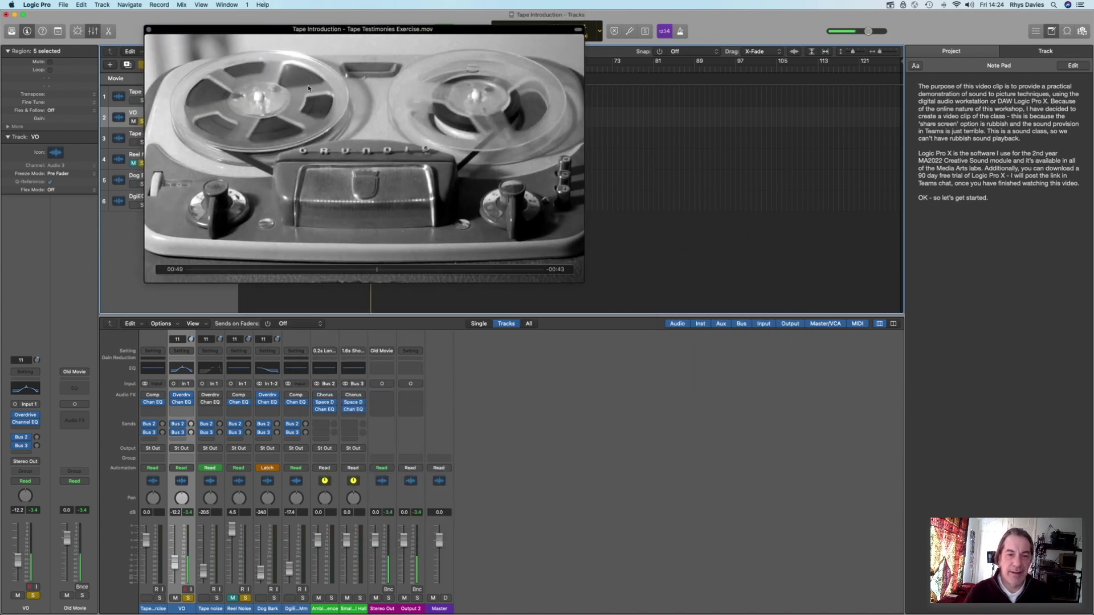
left_click_drag(583, 281, 879, 561)
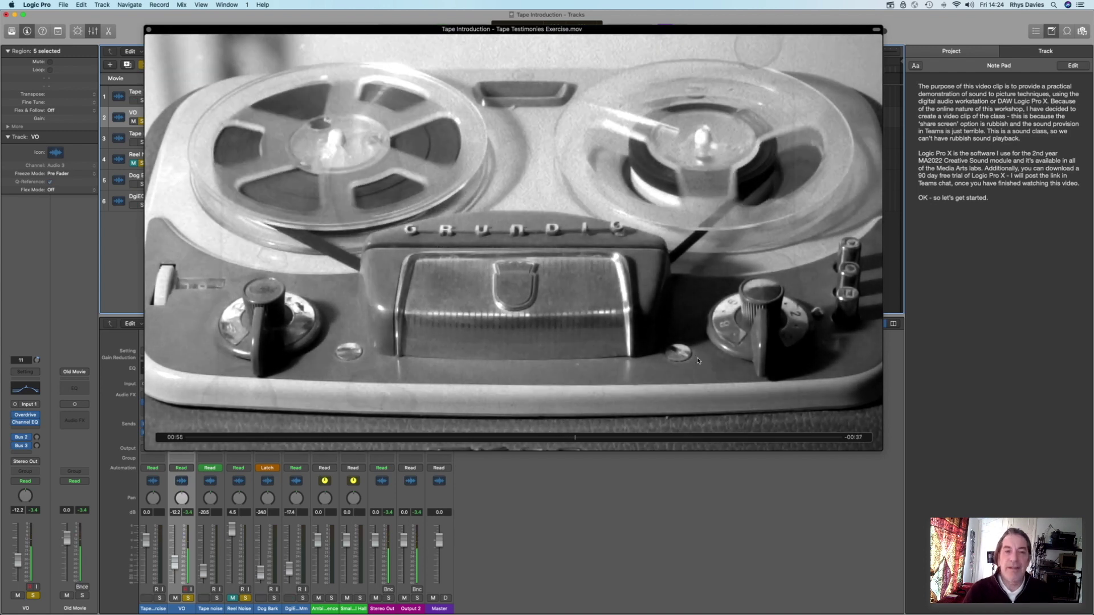
left_click(148, 31)
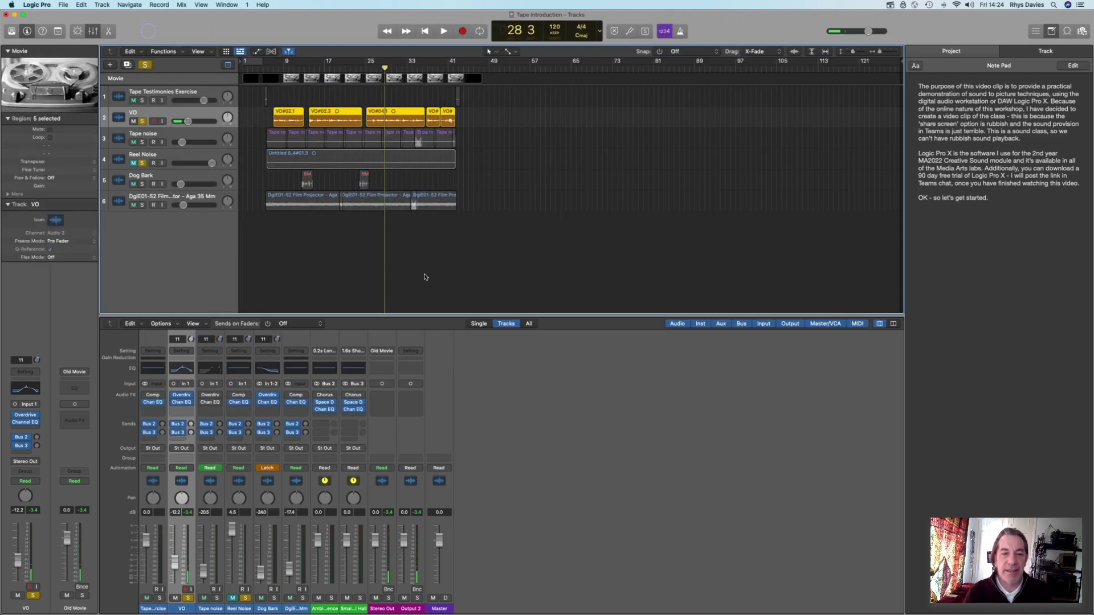
- Add one new audio track with Input 1 below the film projector track
left_click(169, 196)
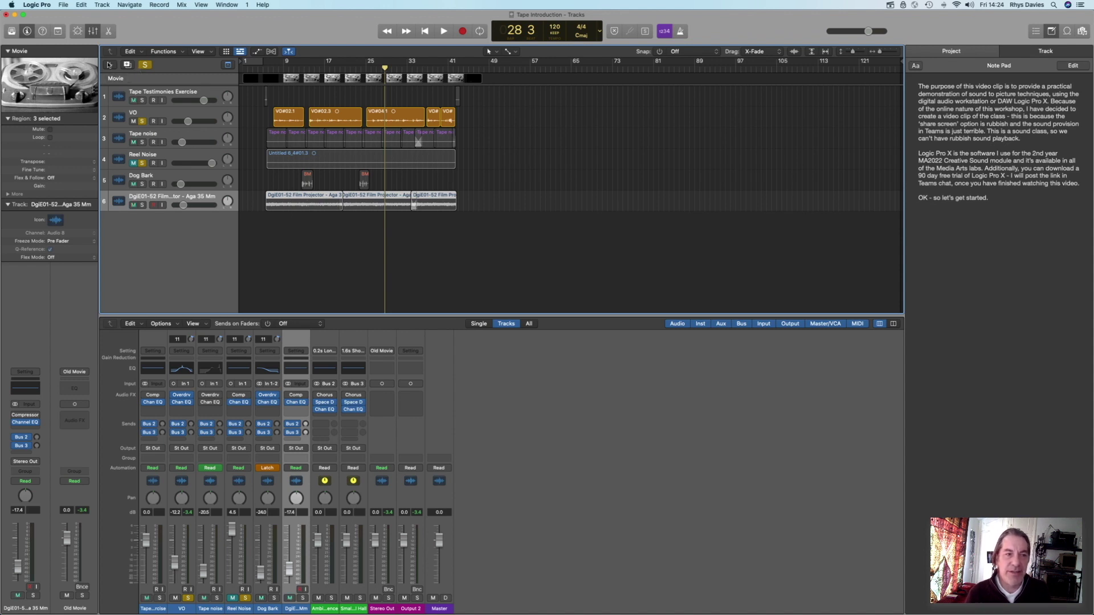
left_click(110, 64)
left_click(543, 30)
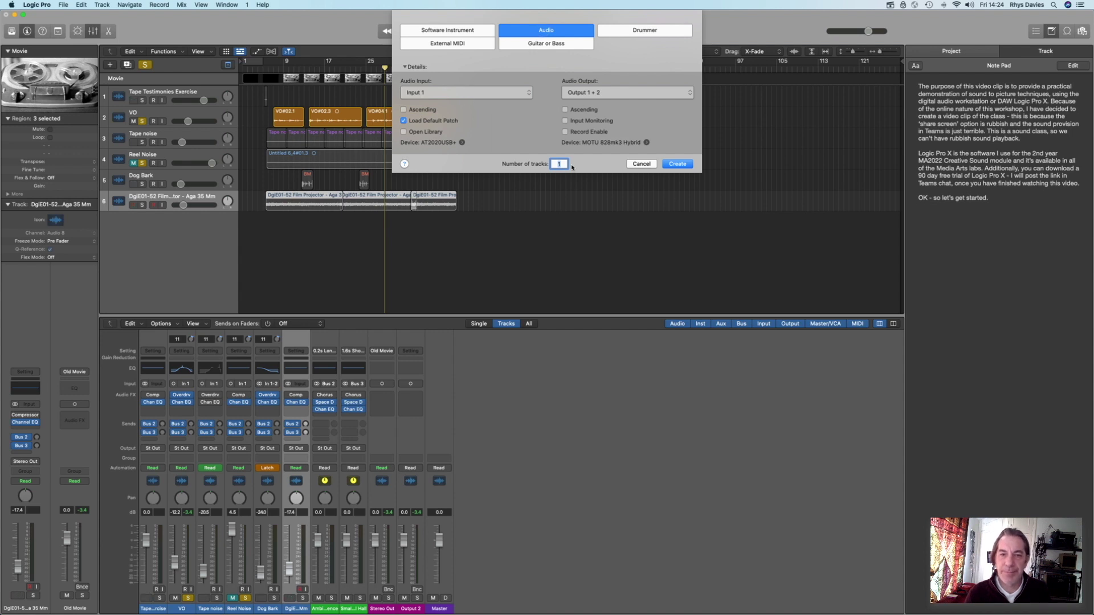
left_click(677, 164)
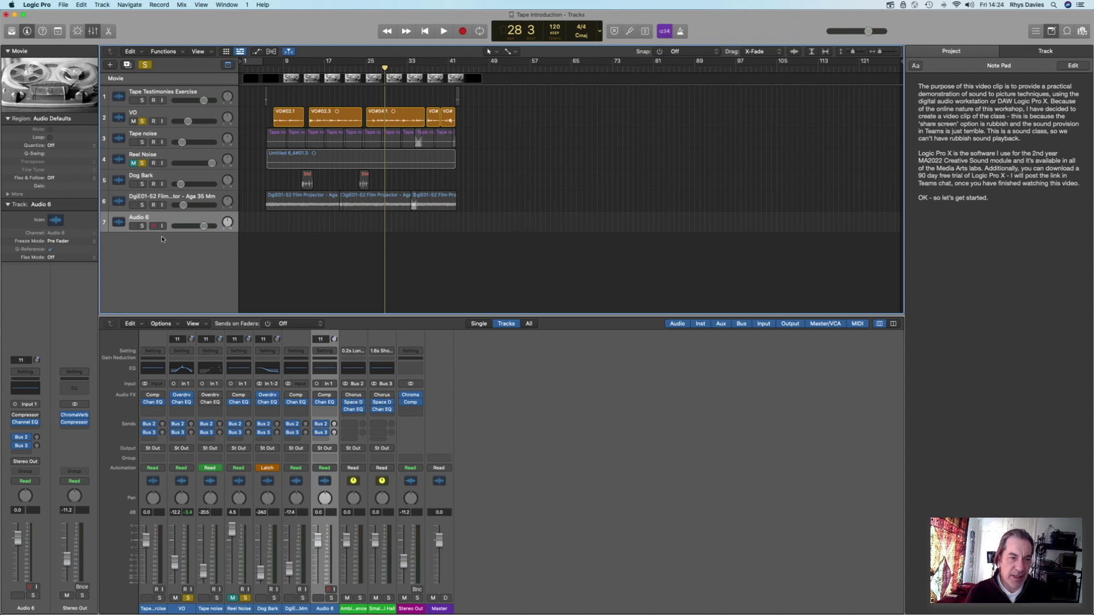
- Solo Audio 6 instead of Reel Noise and VO, arm it for recording, and lower its level to -4.7 dB
left_click(142, 226)
left_click(142, 163)
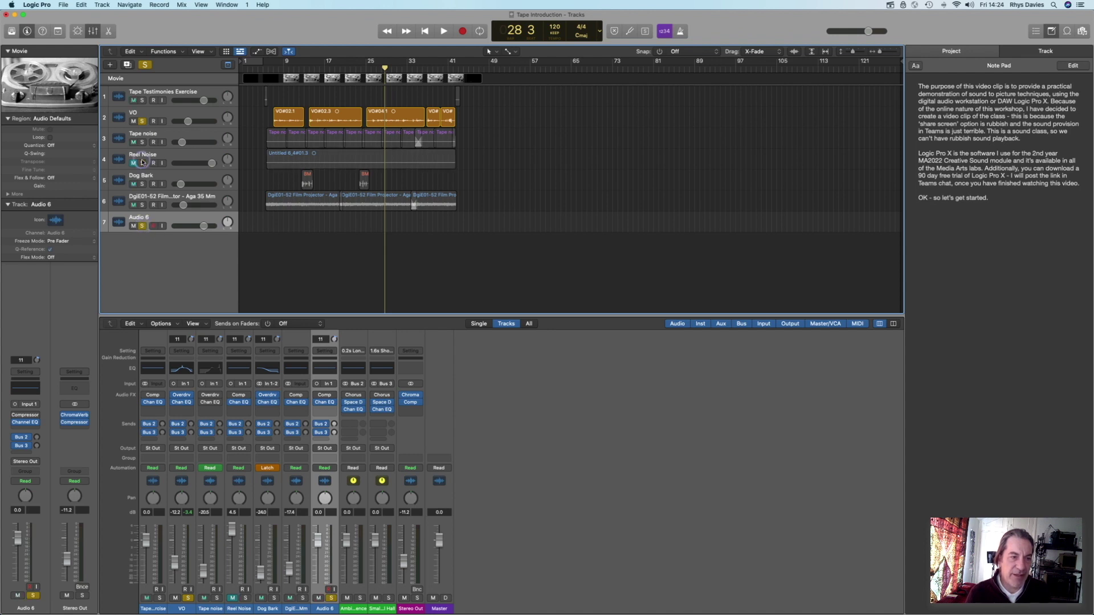
left_click(142, 121)
left_click(154, 227)
left_click_drag(197, 231, 182, 231)
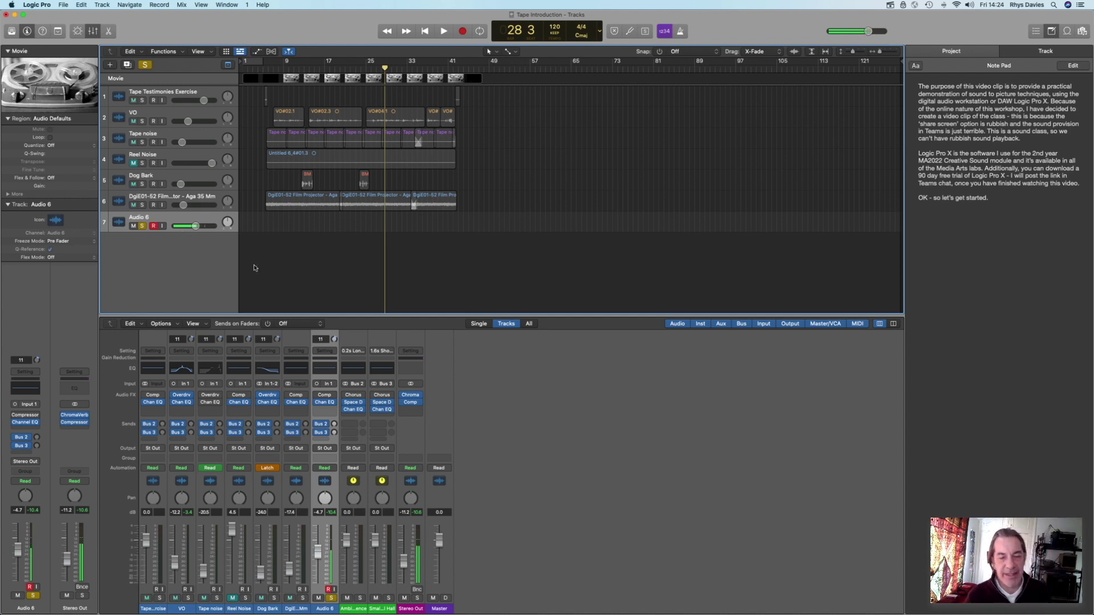
- Place the playhead at bar 51, switch to Chrome, and test-play the Classic Optical Sound Recording video before cueing it at its start
left_click(500, 66)
mouse_move(569, 601)
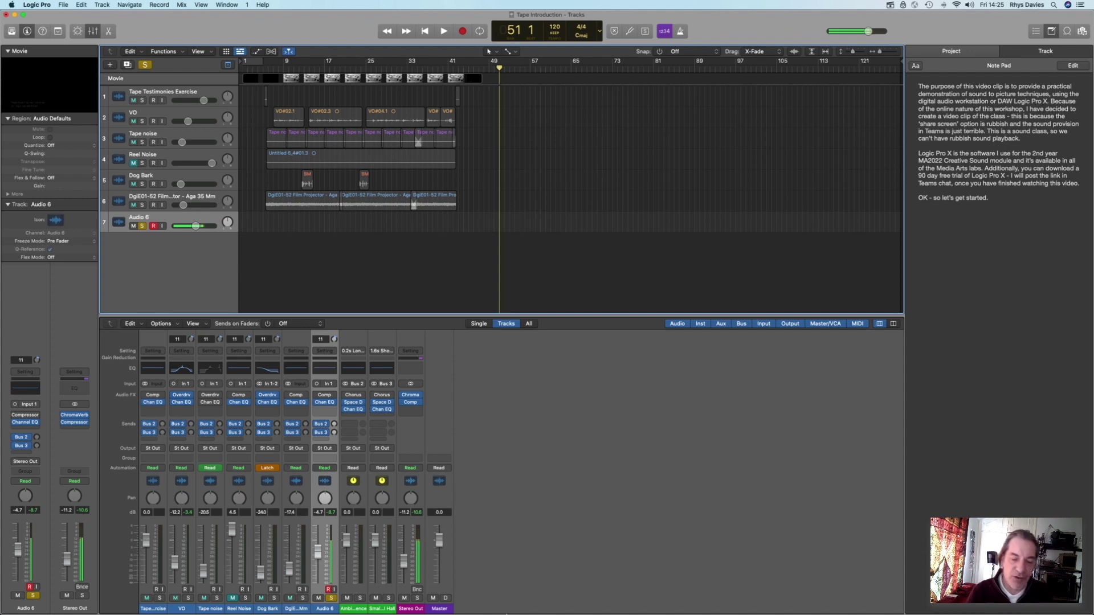
mouse_move(520, 604)
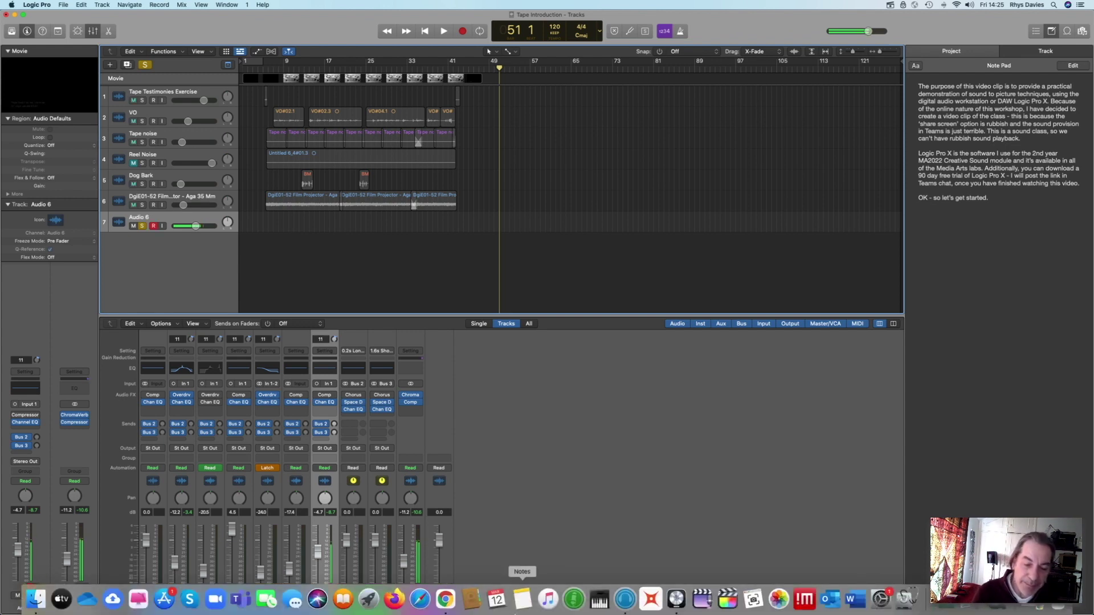
left_click(445, 599)
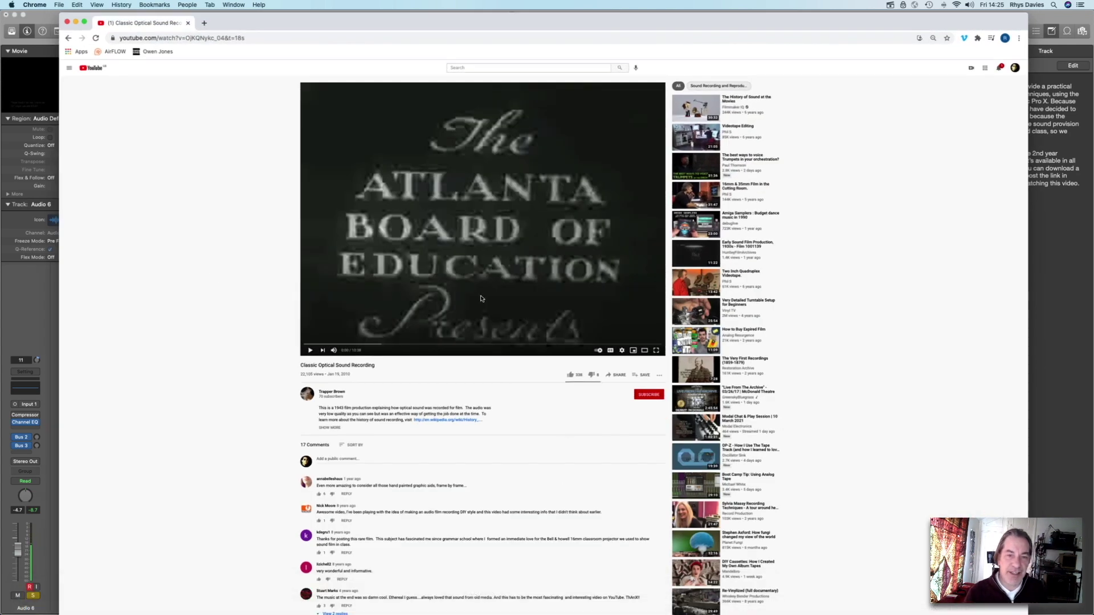
left_click(304, 346)
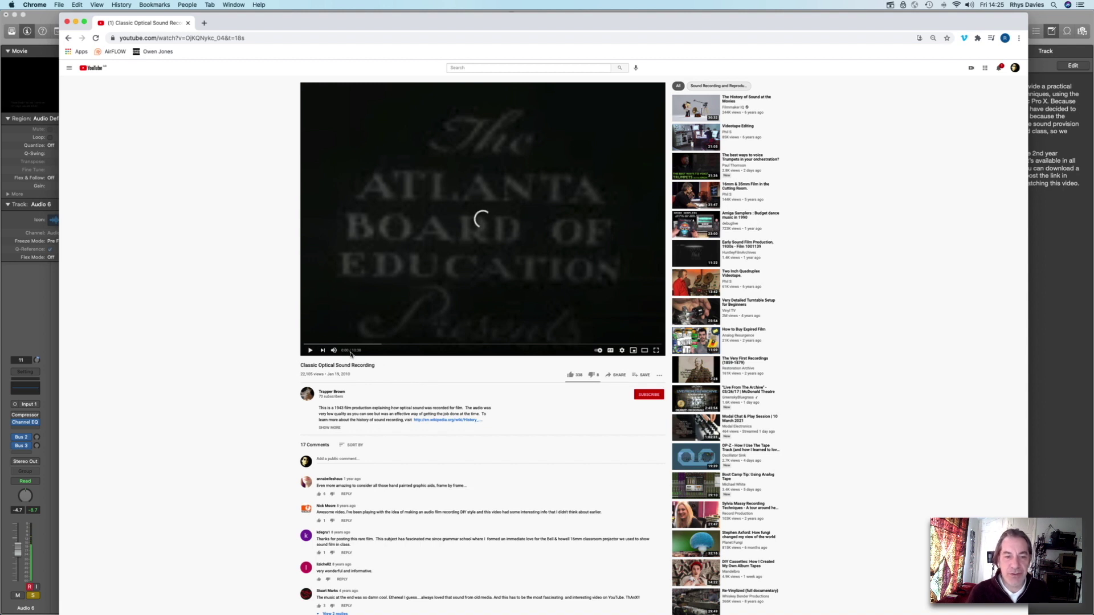
left_click(310, 350)
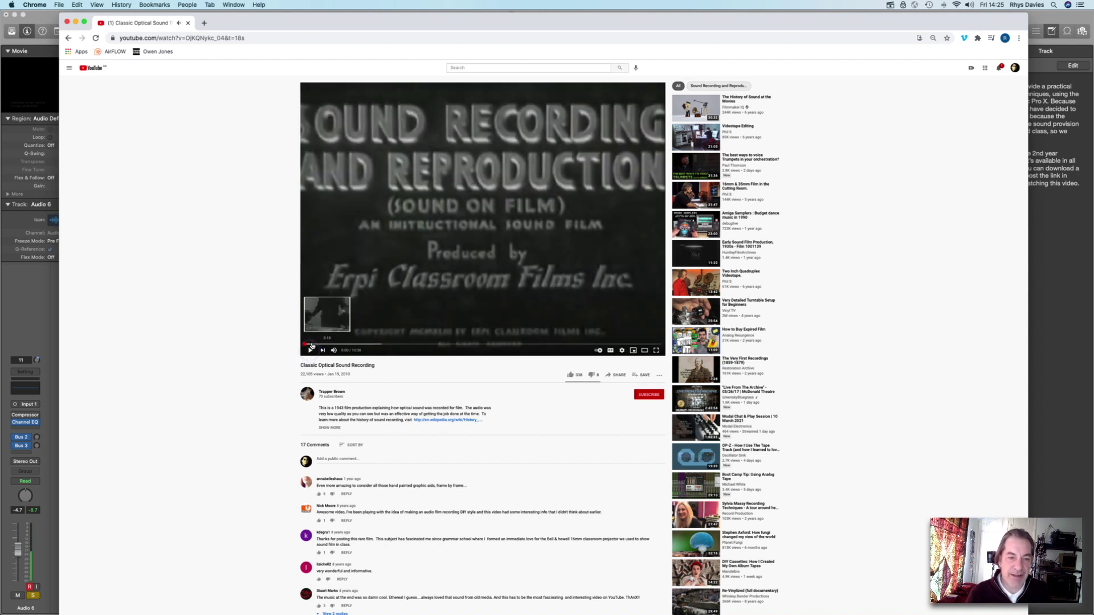
left_click(310, 350)
left_click(304, 343)
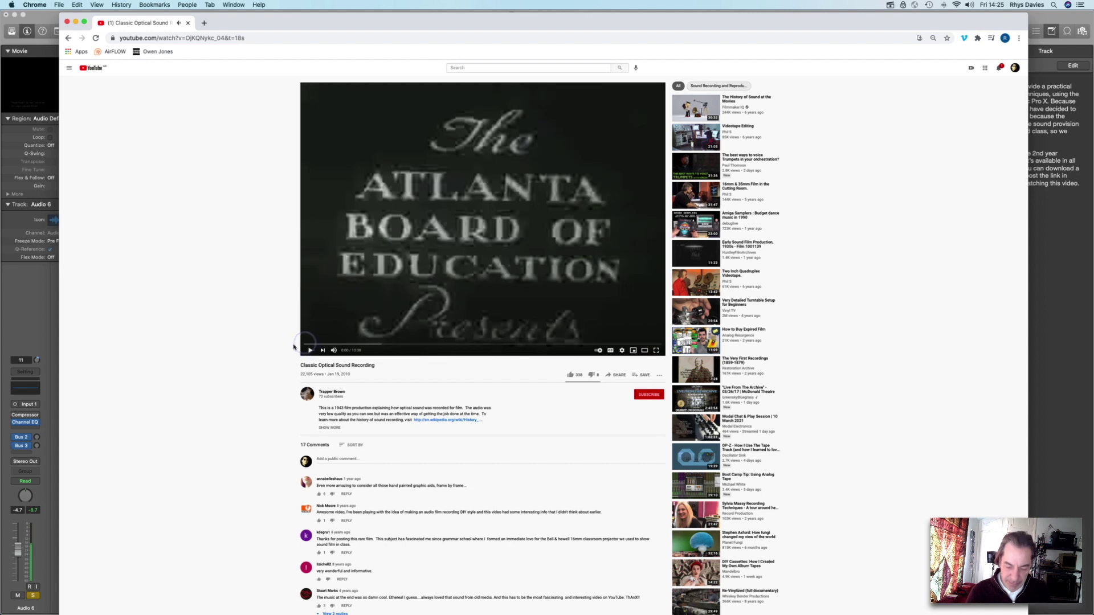
key("XF86AudioRaiseVolume")
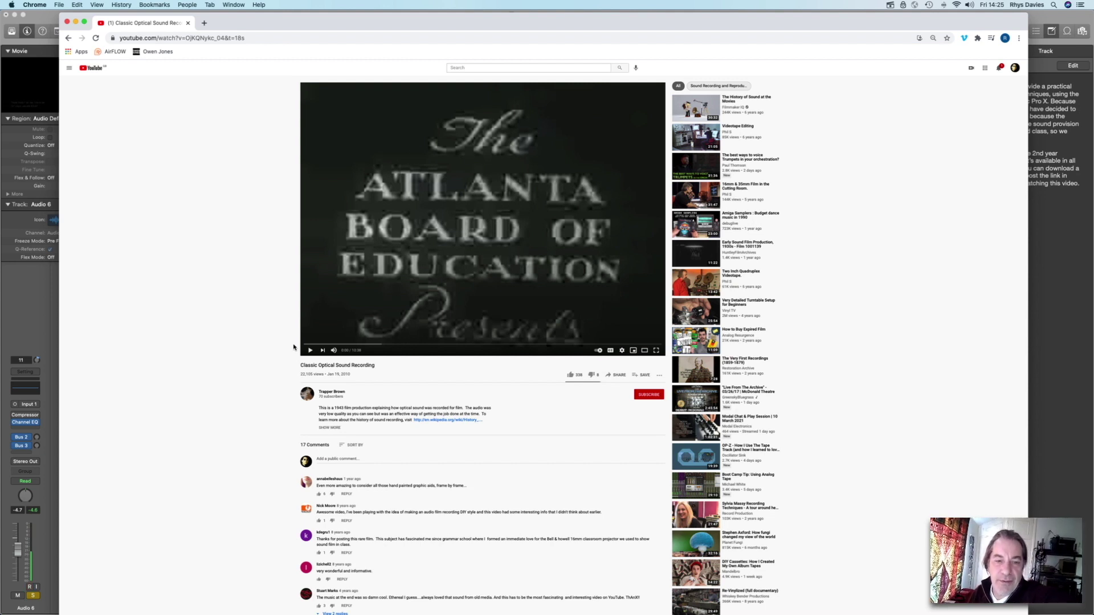
- Start recording on Audio 6 from bar 51 in Logic Pro, raise the system volume, and play the YouTube video in Chrome
left_click_drag(266, 32, 366, 302)
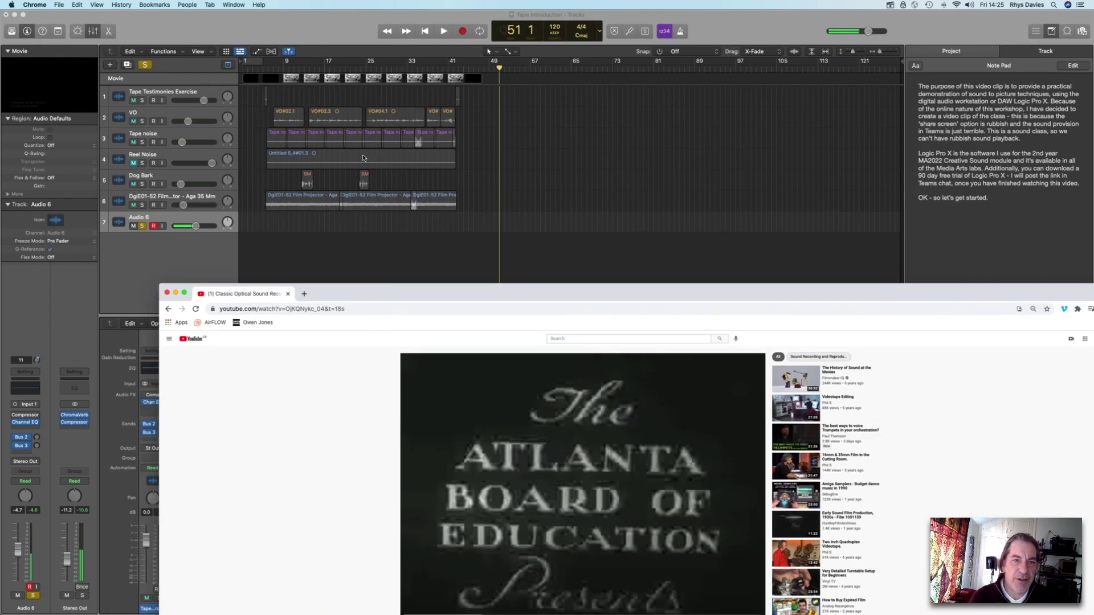
left_click(463, 32)
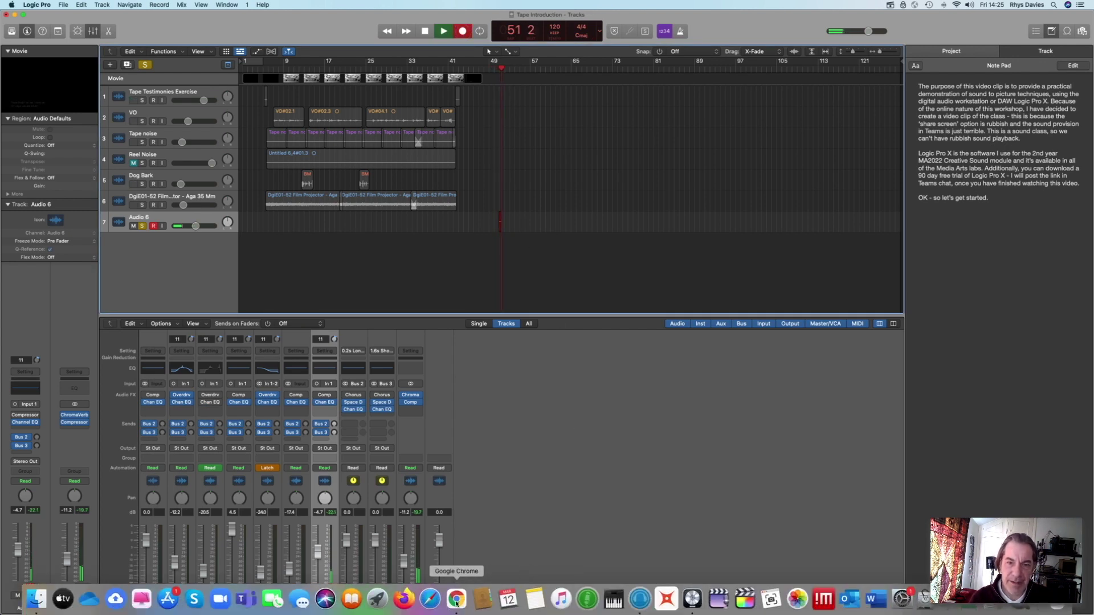
left_click(456, 601)
left_click_drag(498, 291, 405, 21)
key("XF86AudioRaiseVolume")
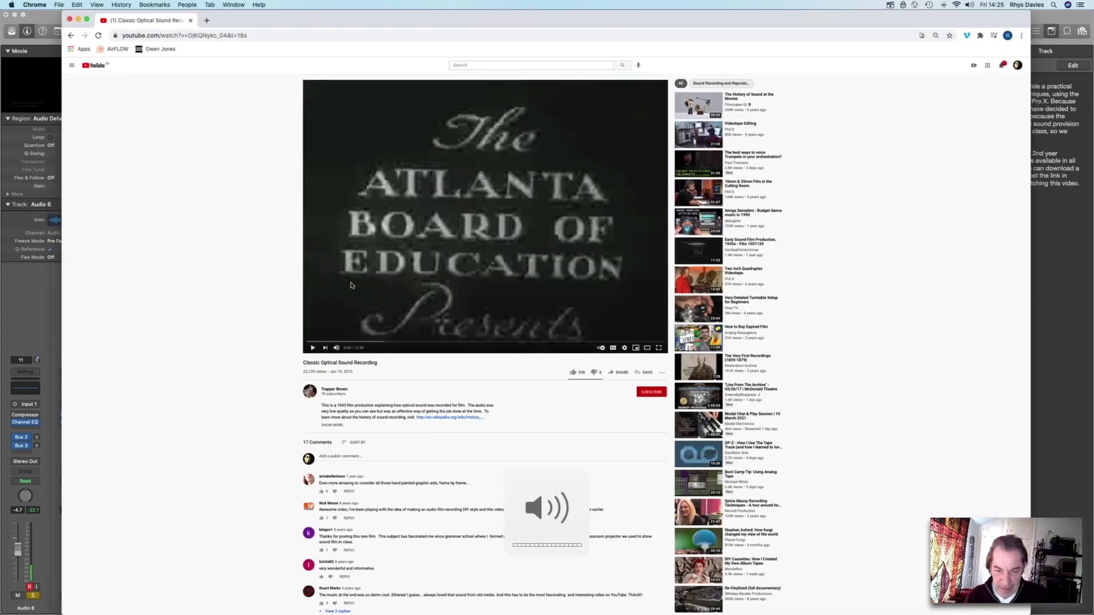
left_click(312, 350)
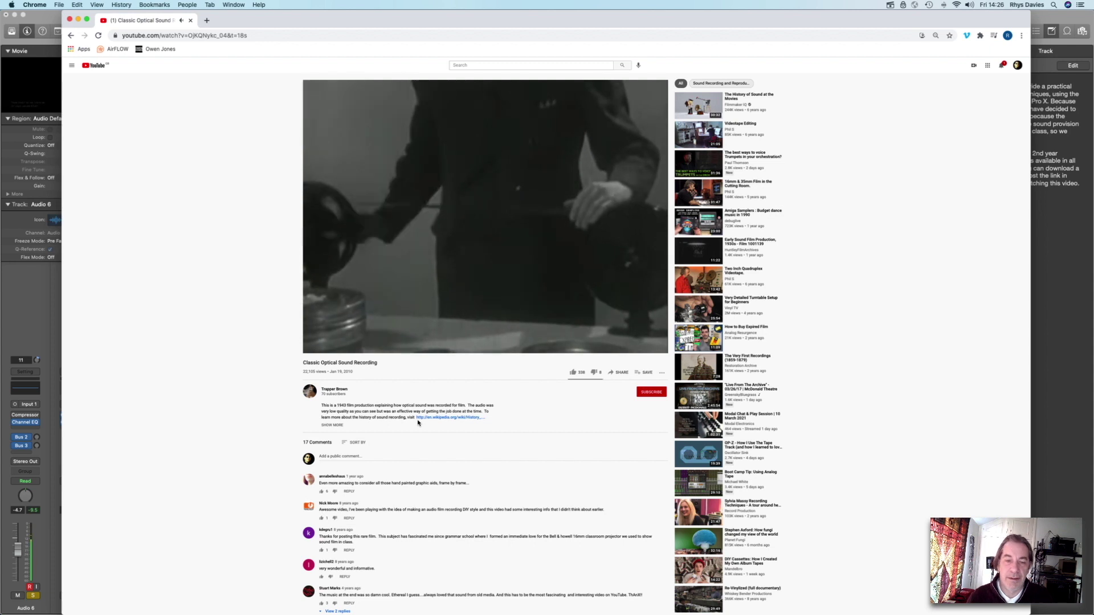
- Pause the video, minimise the Chrome window, and stop the Logic Pro recording at bar 68
mouse_move(314, 350)
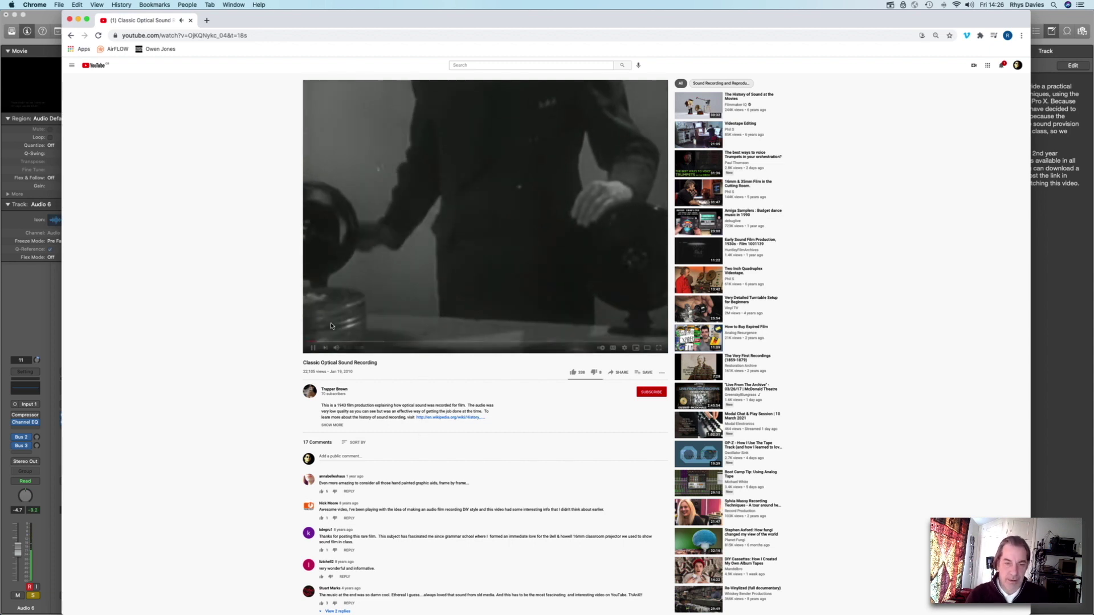
left_click(314, 348)
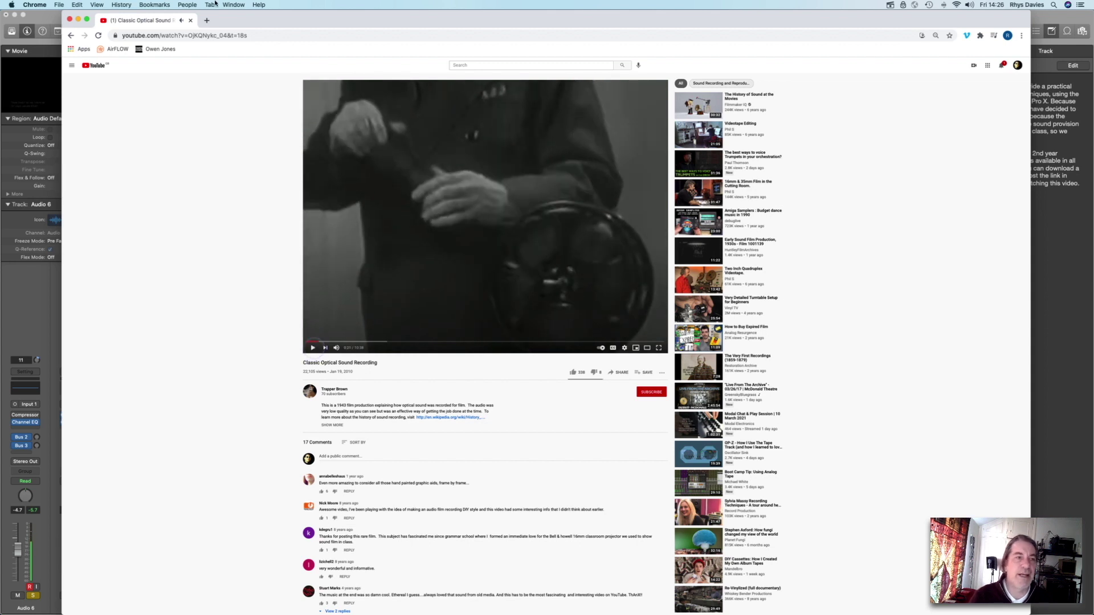
left_click(78, 20)
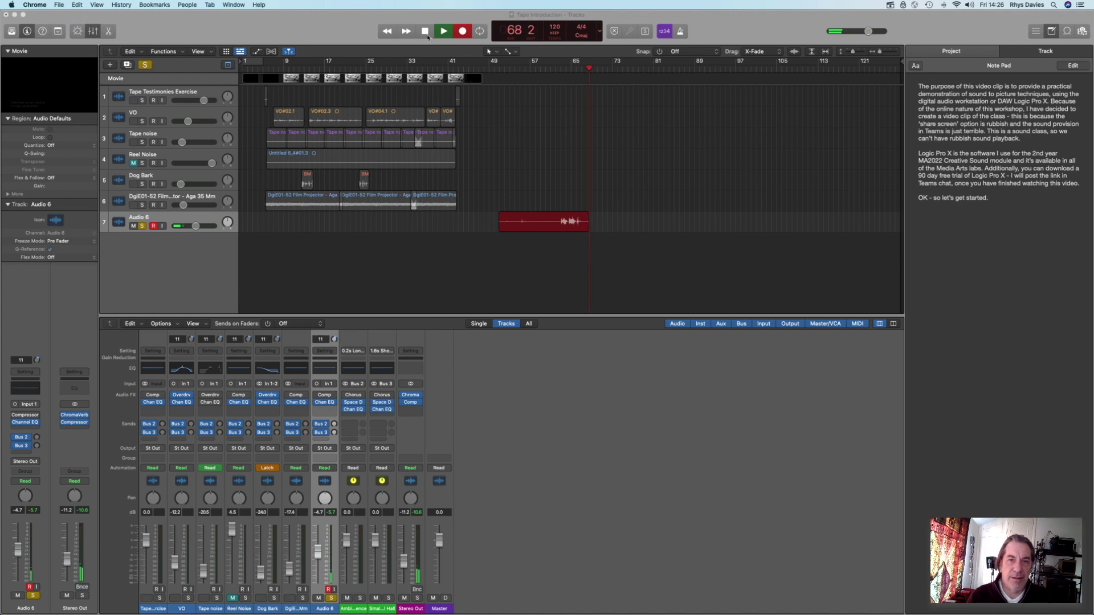
left_click(425, 33)
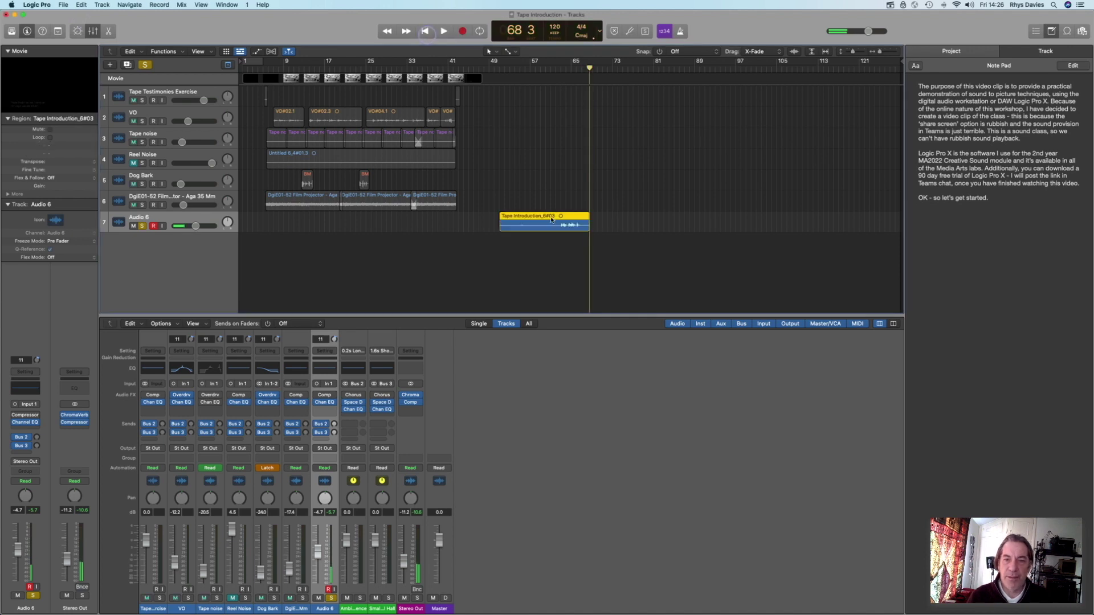
- Disarm recording on the Audio 6 track and audition the beginning of its new region
left_click(892, 52)
scroll(319, 120, "left", 5)
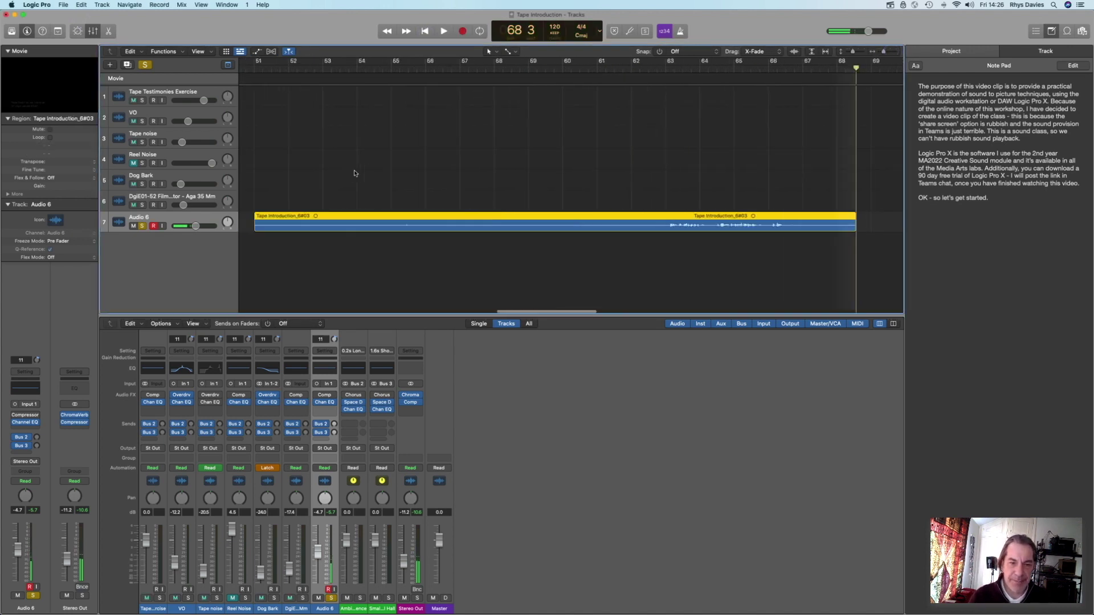
left_click(290, 64)
key("space")
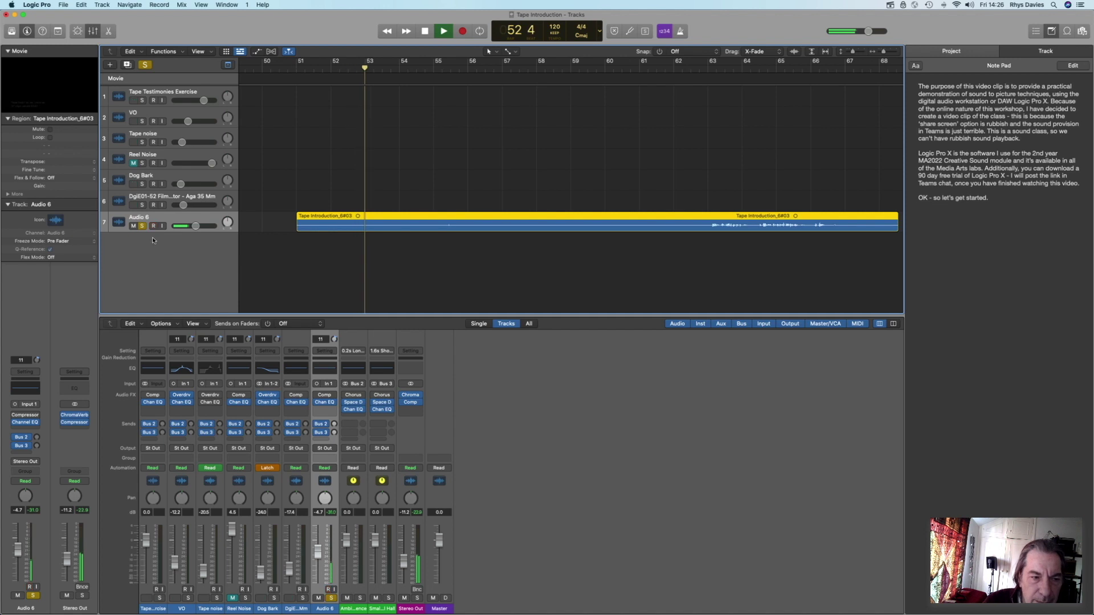
left_click(423, 35)
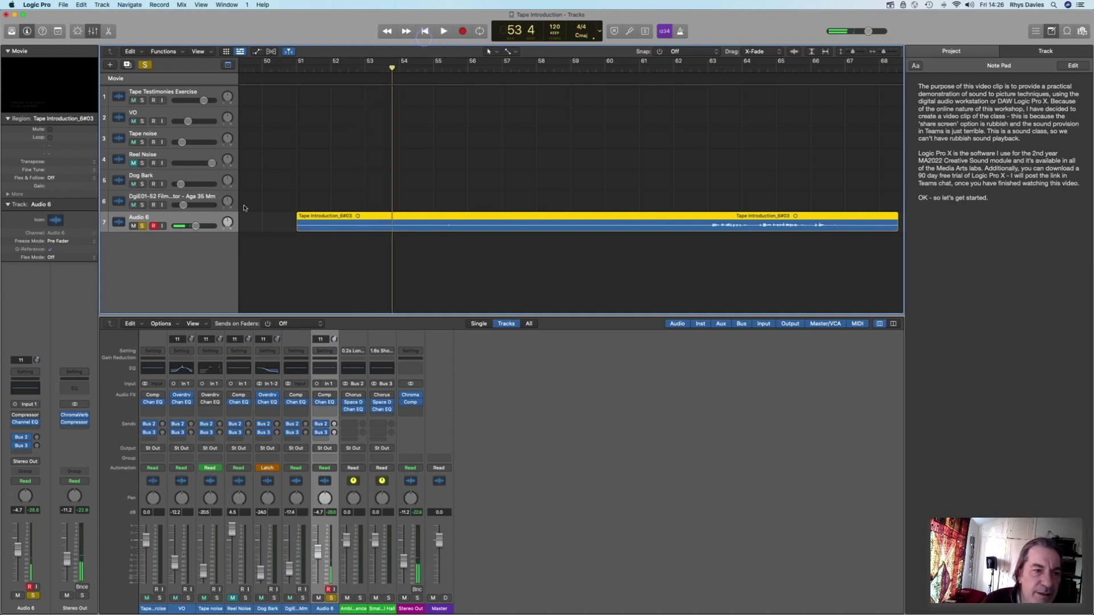
left_click(153, 226)
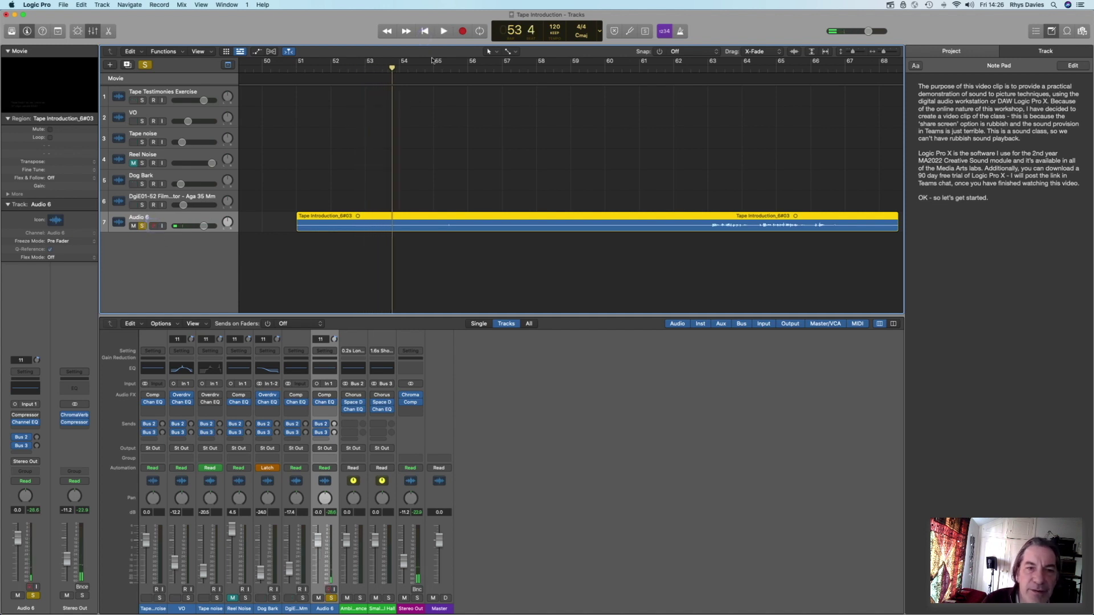
left_click(442, 33)
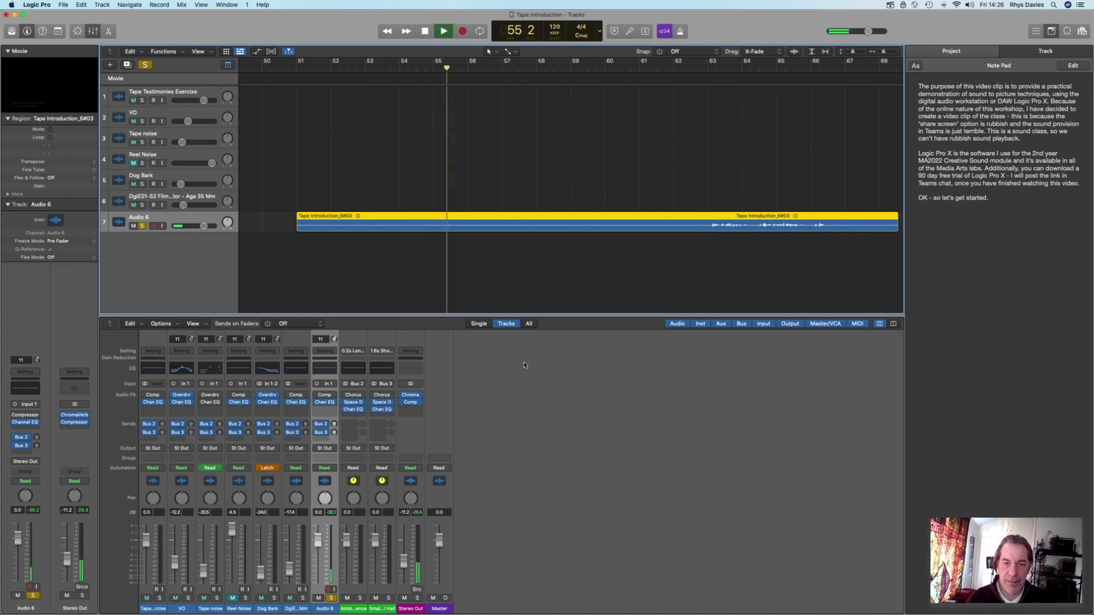
key("space")
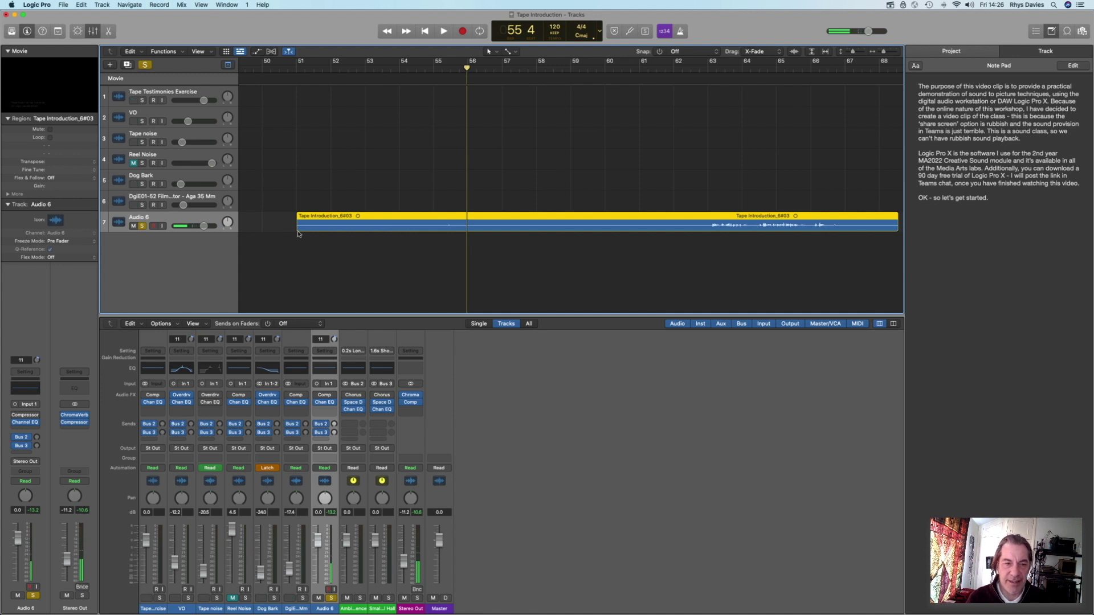
- Trim the Audio 6 region to run from about bar 55 to bar 63, auditioning the section before the speech
left_click_drag(300, 229, 454, 249)
left_click(655, 67)
key("space")
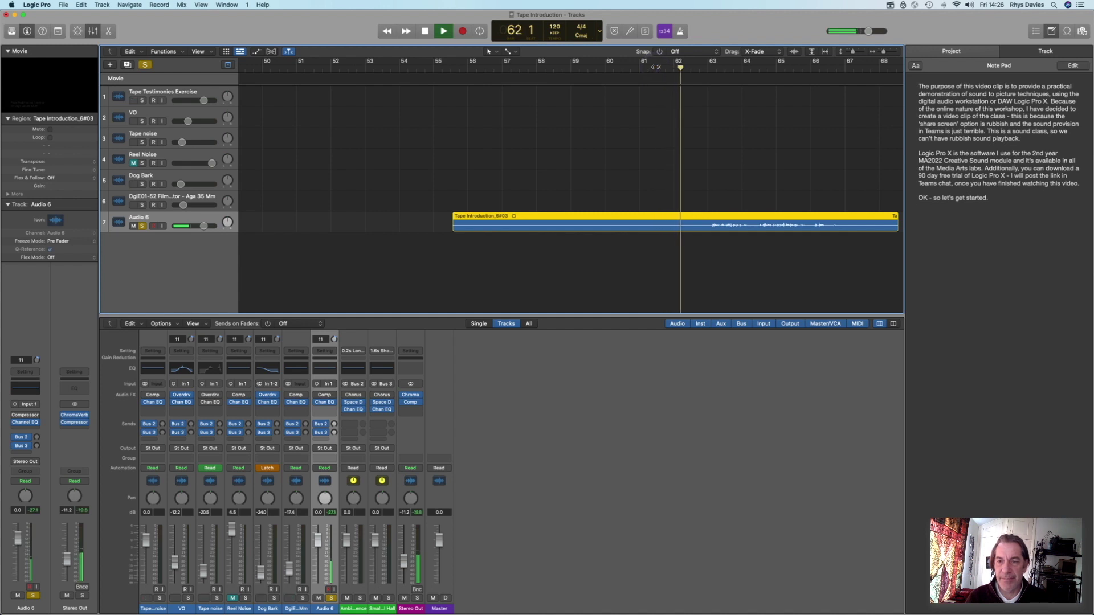
key("space")
left_click_drag(894, 229, 707, 238)
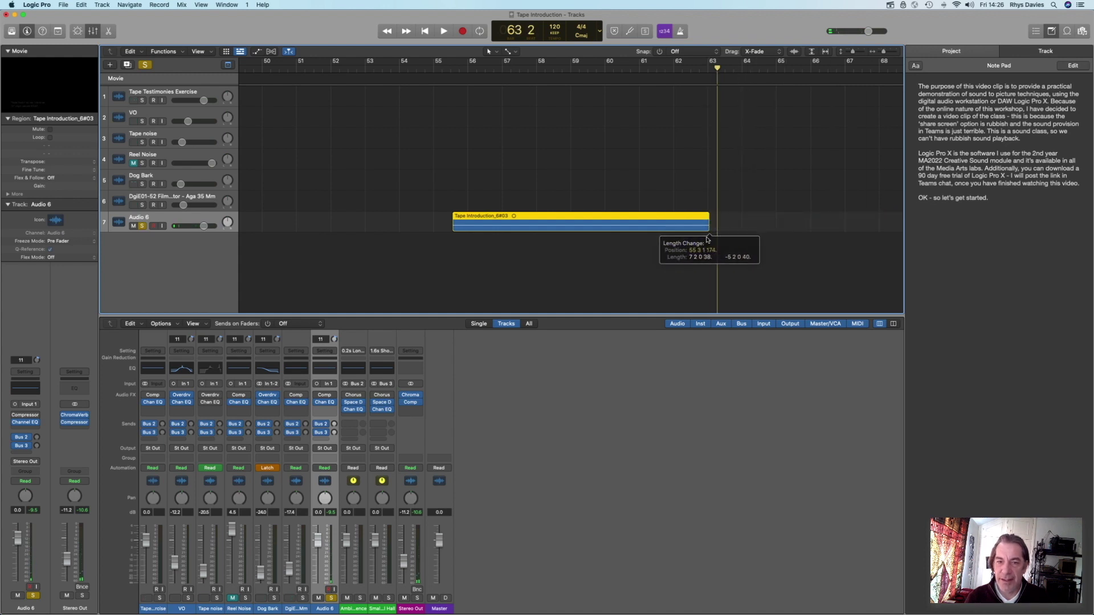
left_click_drag(883, 52, 874, 52)
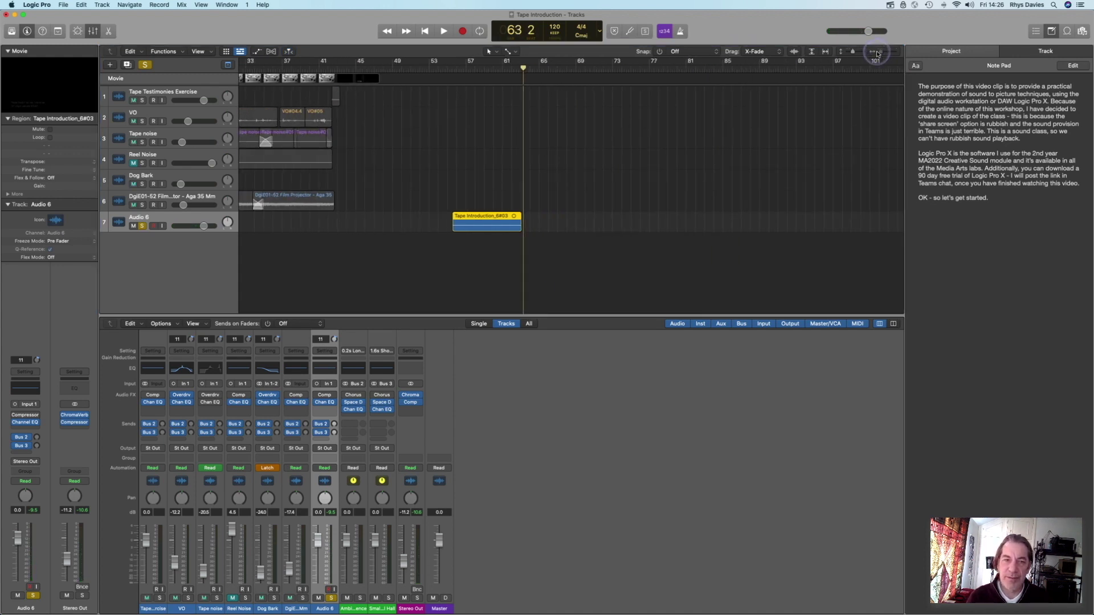
- Move the Audio 6 region to start at about bar 5 and paste a copy at bar 11, crossfading their overlap
left_click_drag(495, 223, 308, 225)
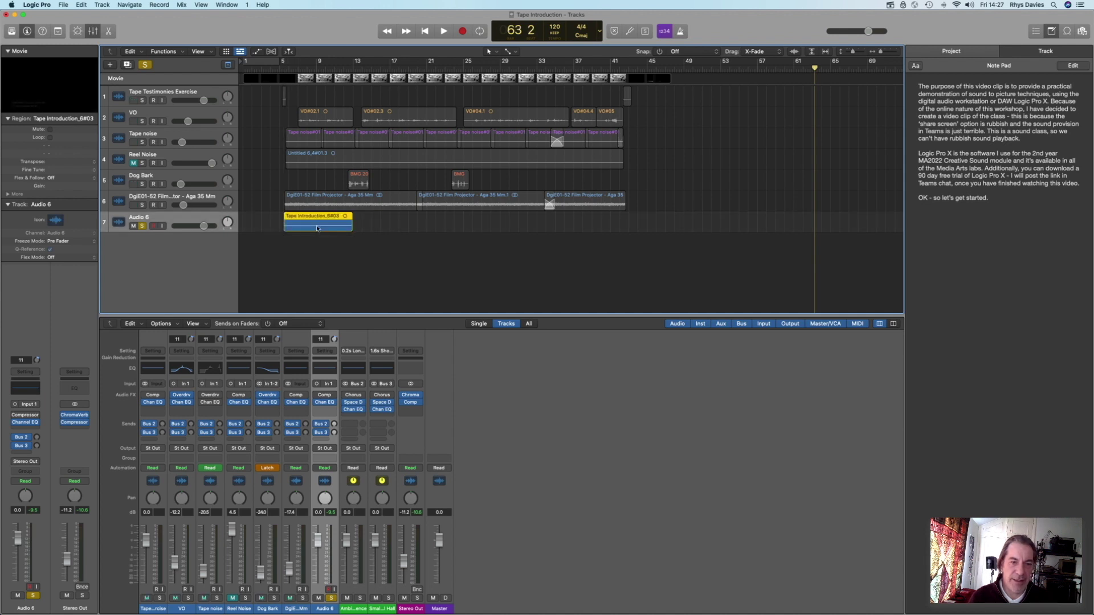
left_click(188, 217)
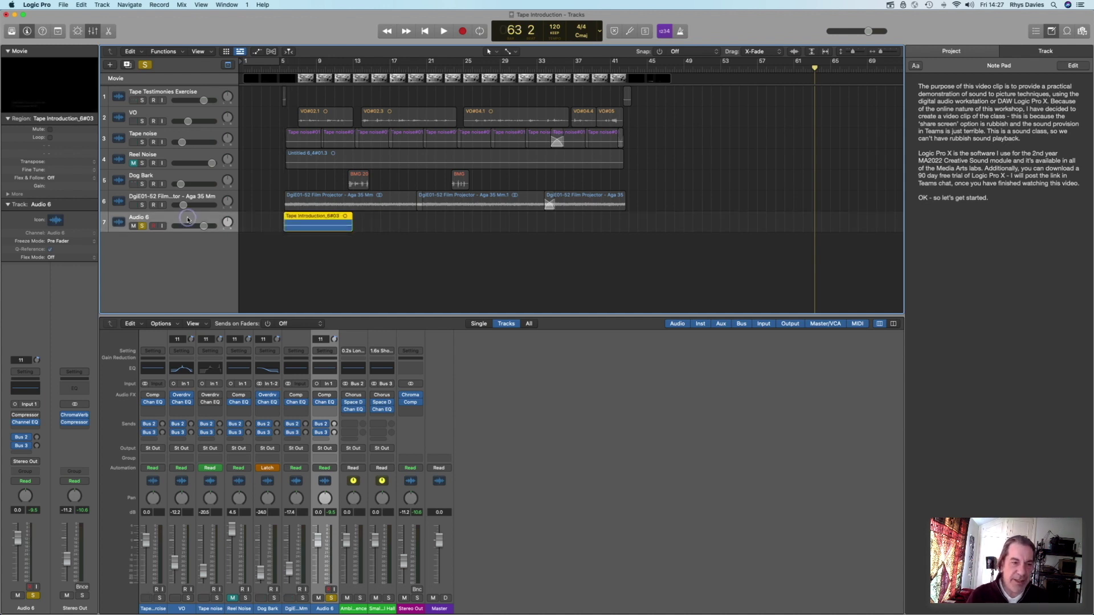
left_click(336, 67)
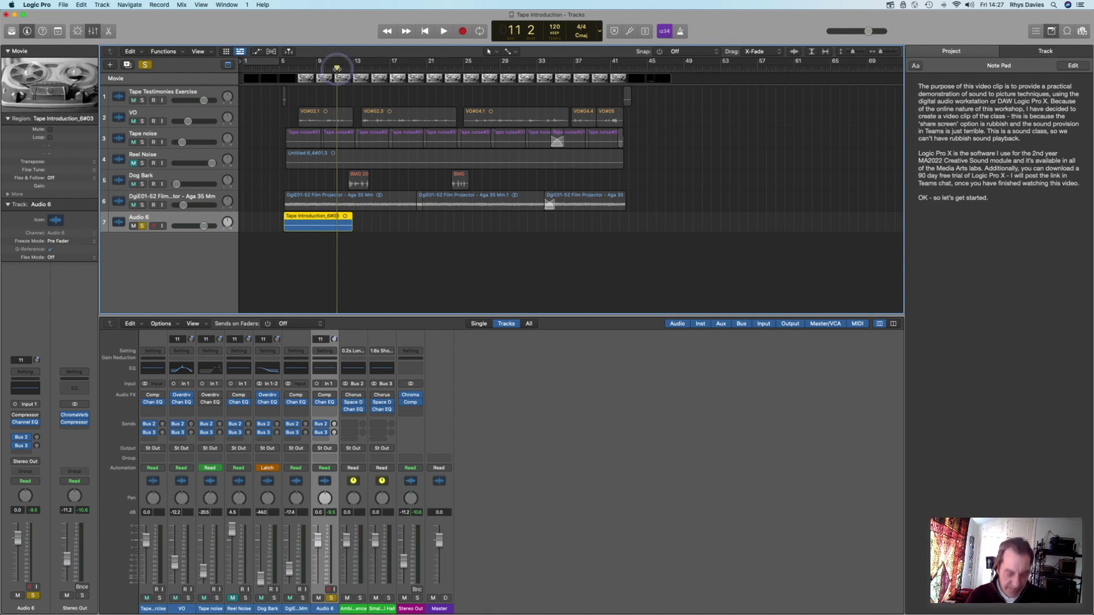
key("super+v")
left_click(378, 222)
left_click_drag(378, 221, 378, 221)
- Paste two more copies on Audio 6 at about bars 17 and 23, nudging each slightly earlier to crossfade with its predecessor
left_click(390, 67)
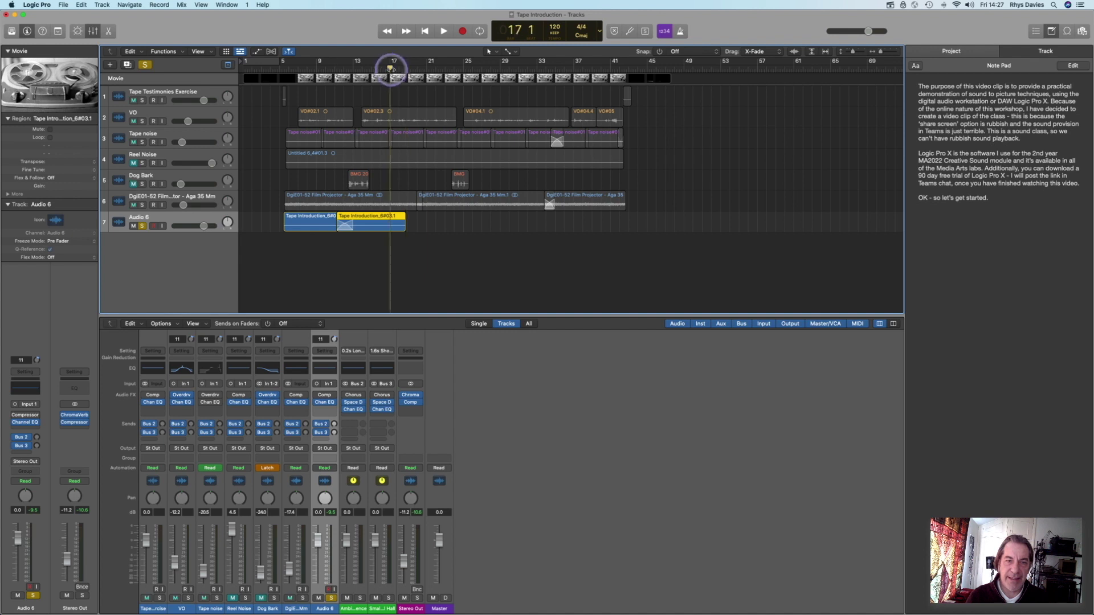
key("super+v")
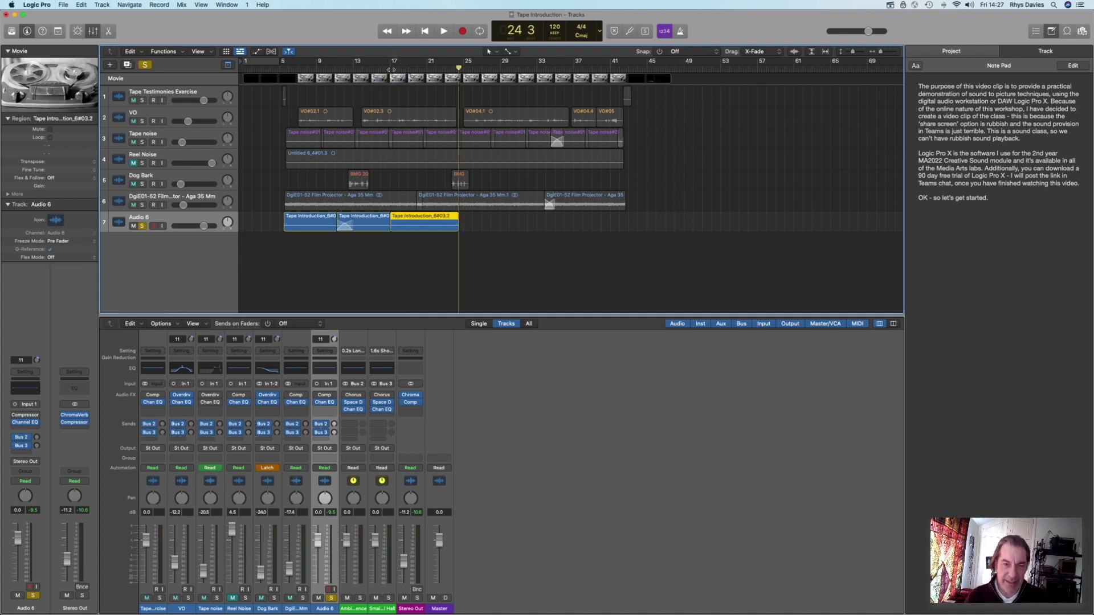
left_click_drag(429, 224, 425, 224)
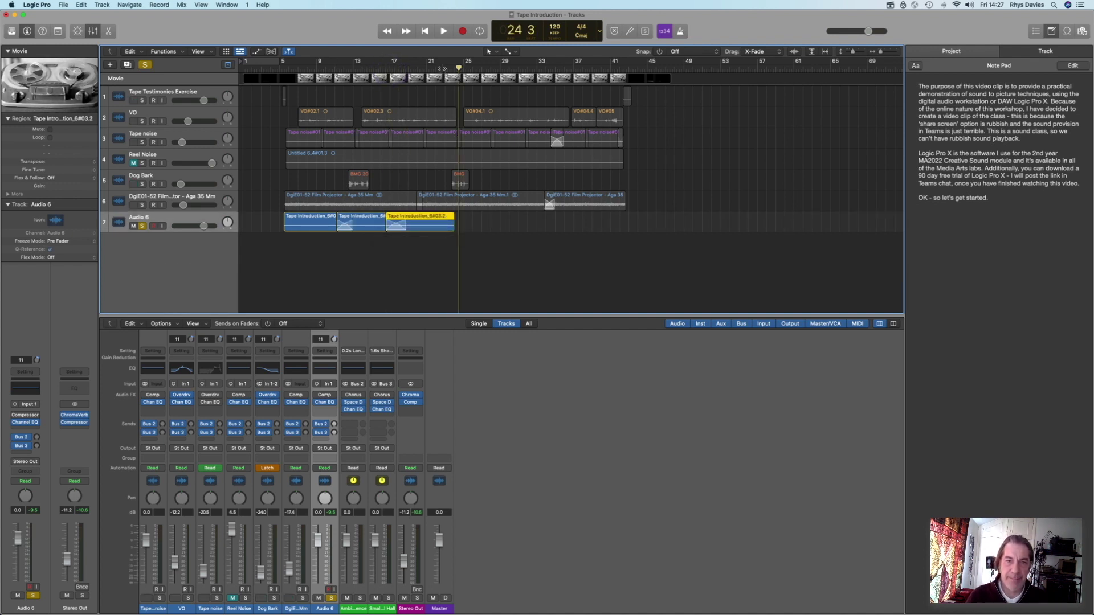
left_click(442, 67)
key("super+v")
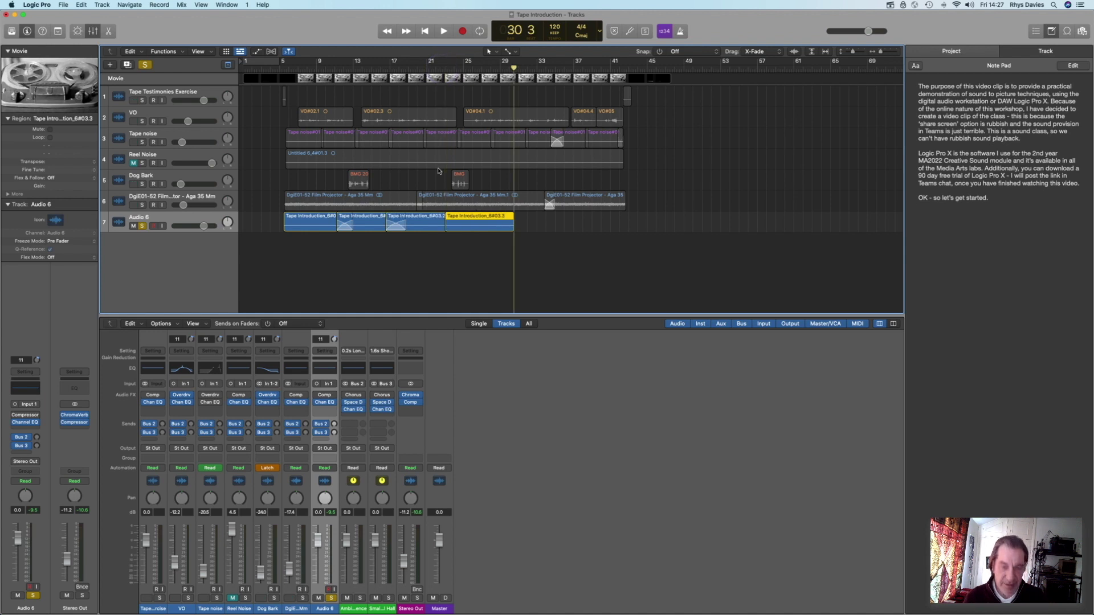
left_click_drag(473, 223, 470, 223)
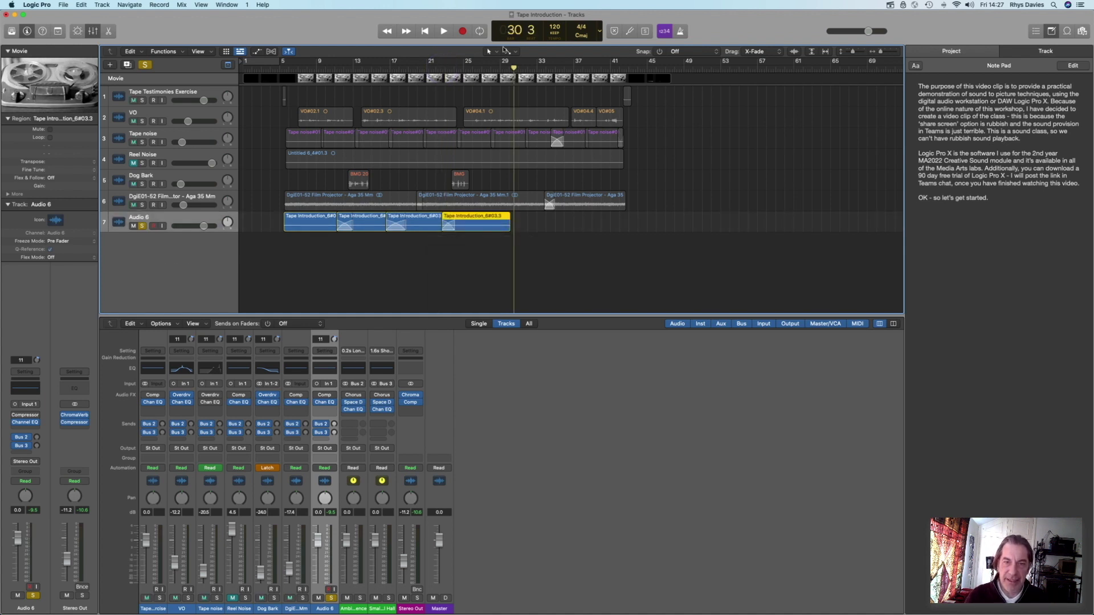
- Paste copies of the Audio 6 region at bars 29 and 35, crossfading the joins to fill the track to about bar 42
left_click(501, 68)
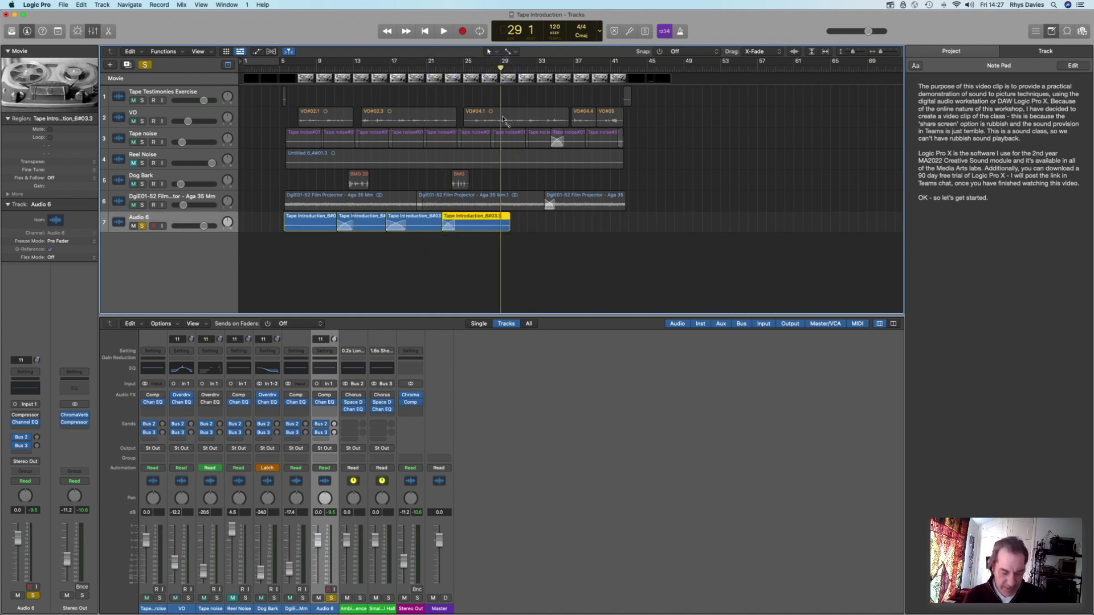
key("super+v")
left_click_drag(518, 222, 512, 223)
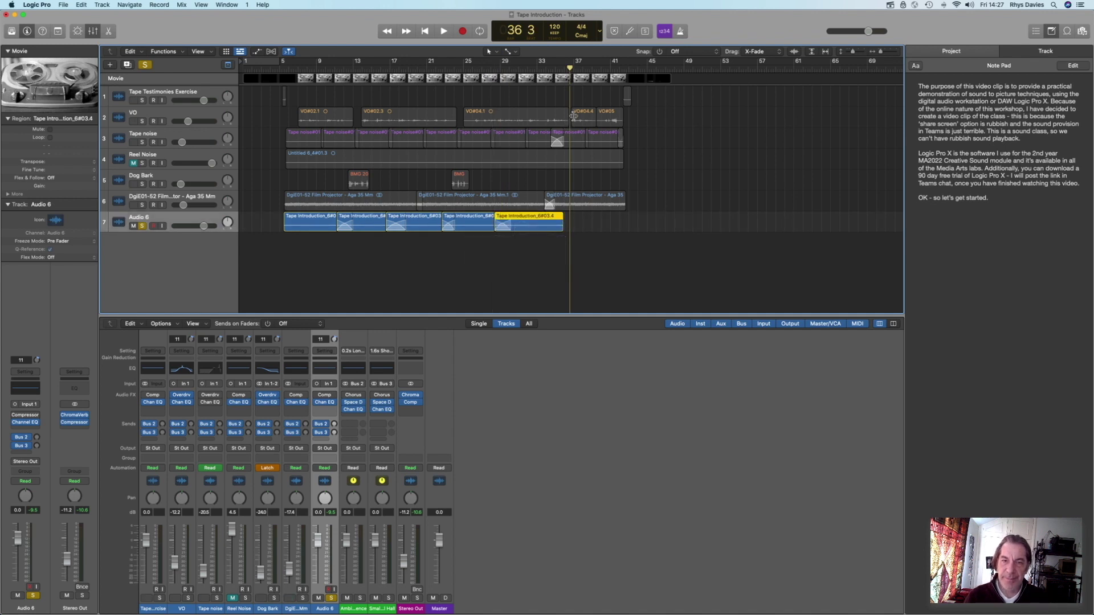
left_click(556, 67)
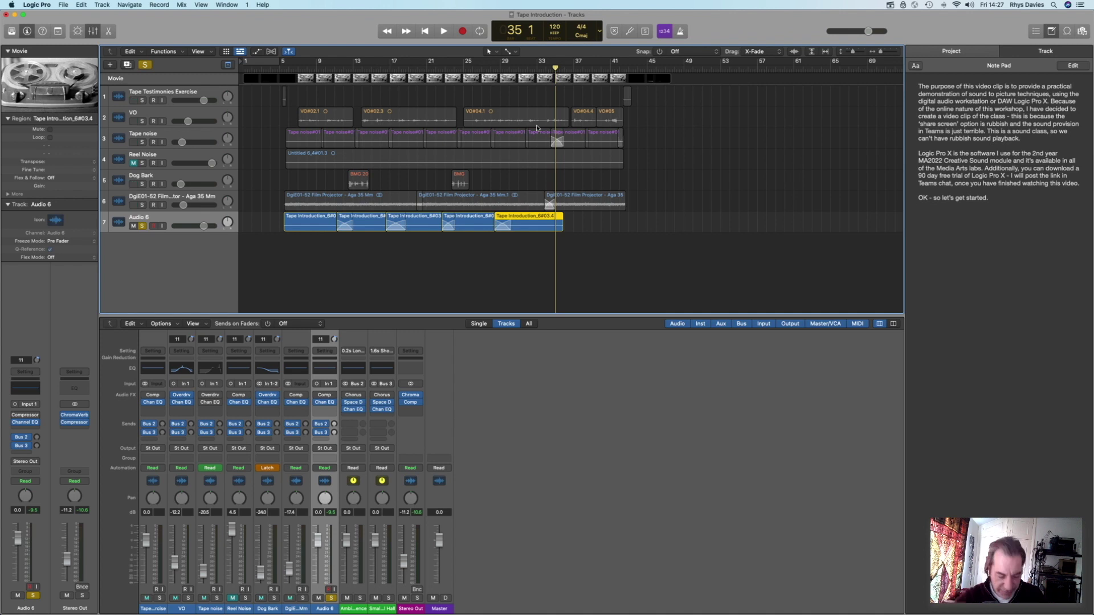
key("super+v")
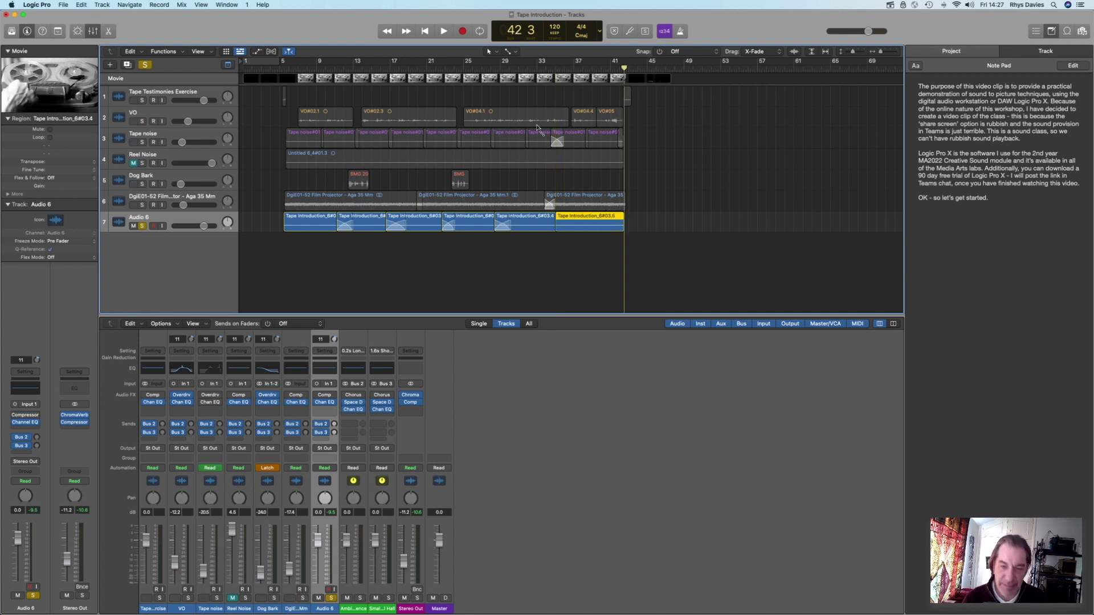
left_click_drag(584, 221, 582, 222)
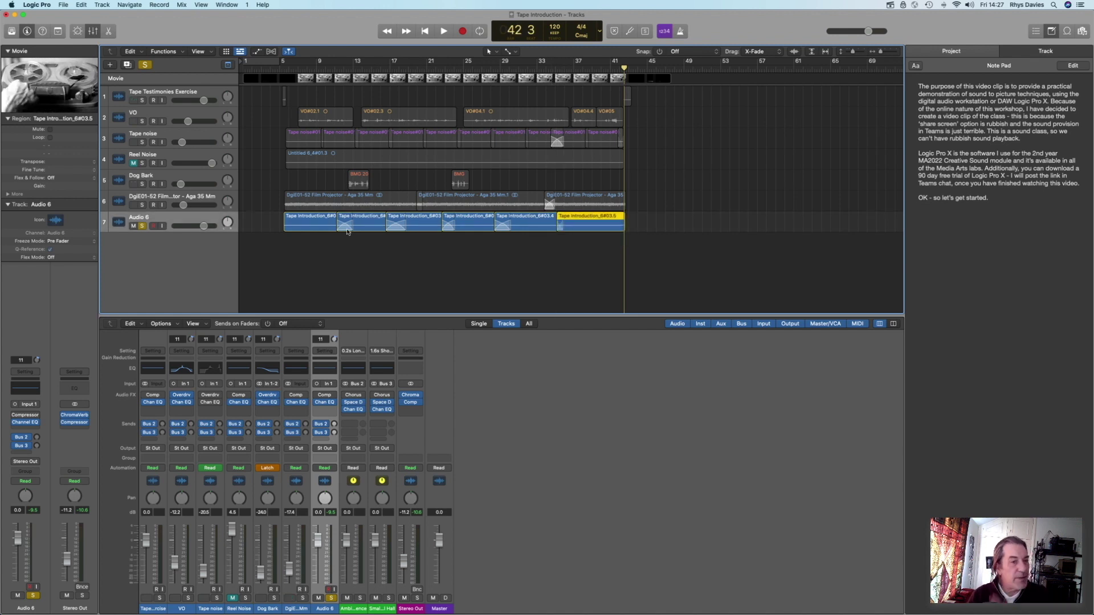
- Unsolo Audio 6, mute the film projector track, and lower the Dog Bark level and the VO level, VO to -17.2 dB
left_click(142, 226)
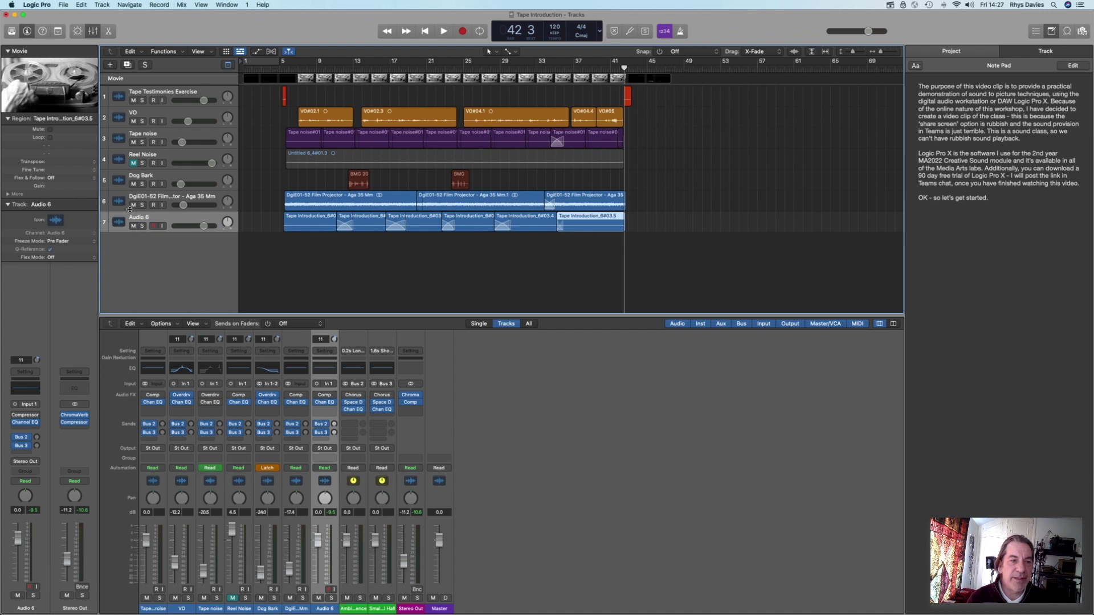
left_click(133, 205)
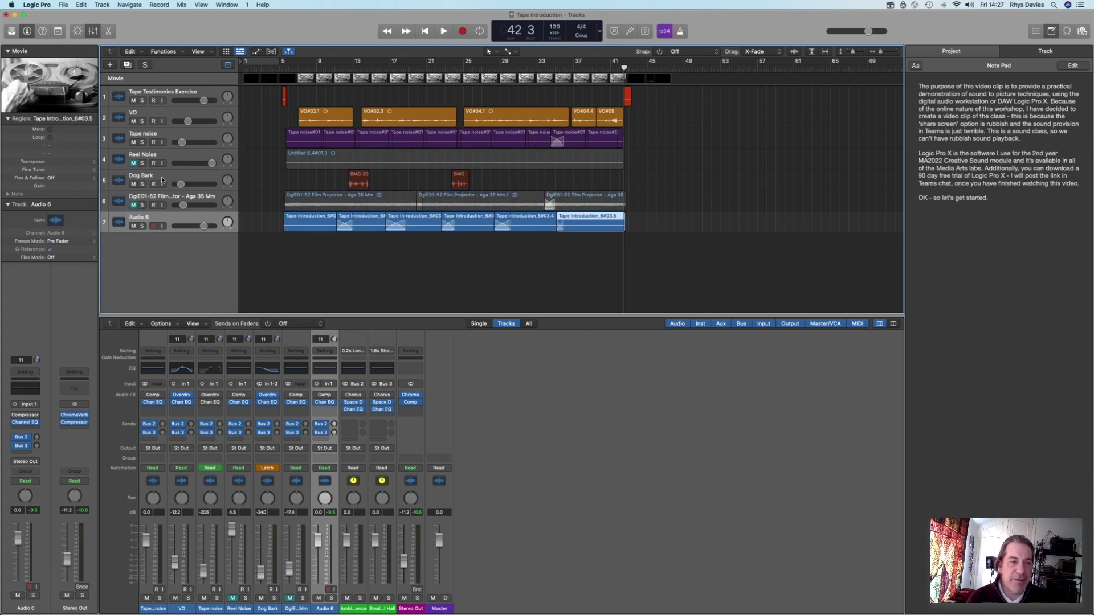
left_click_drag(178, 186, 174, 184)
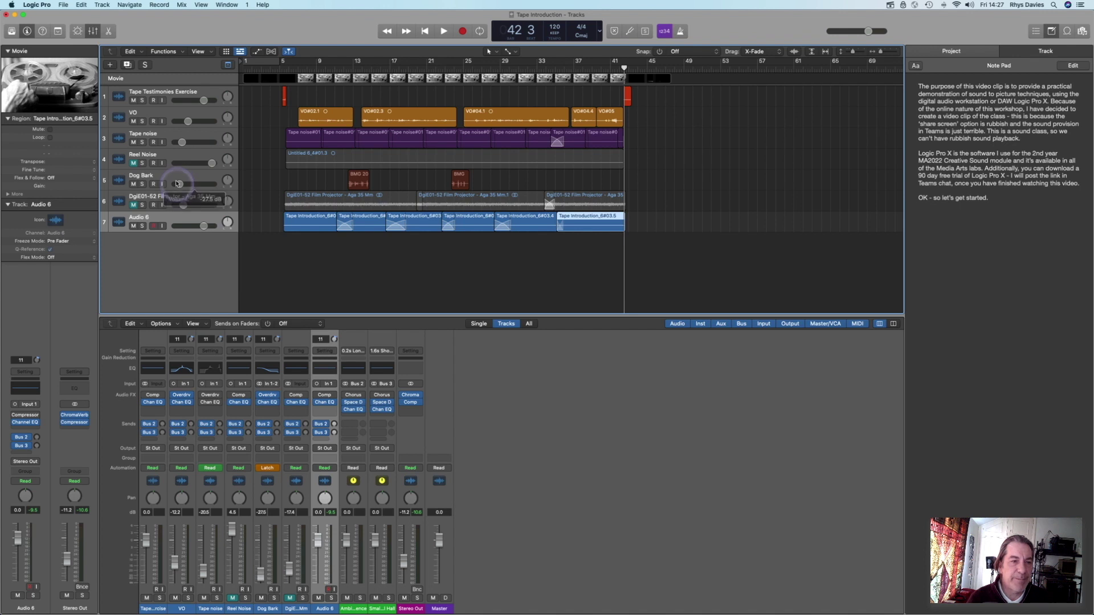
left_click(161, 113)
left_click_drag(188, 121, 184, 122)
- Mute Tape noise, unmute Reel Noise at -4.0 dB, and lower Audio 6 to -5.5 dB
left_click(134, 142)
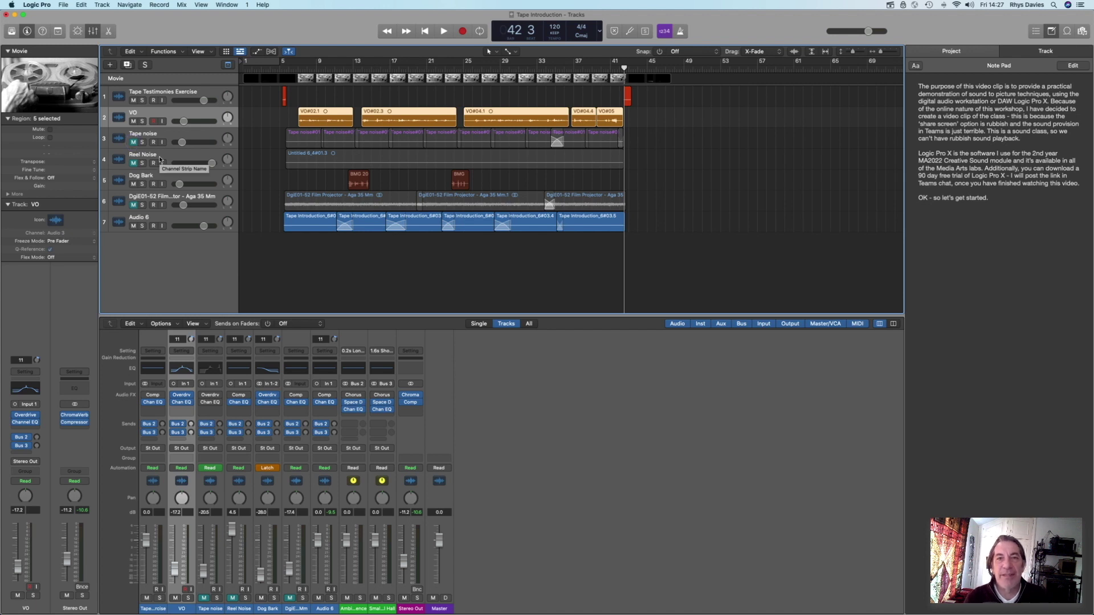
left_click(139, 168)
left_click_drag(205, 164, 187, 163)
left_click_drag(203, 226, 189, 230)
- Play the mix from about bar 5 against the enlarged movie window, and close the window at about bar 13
left_click(279, 67)
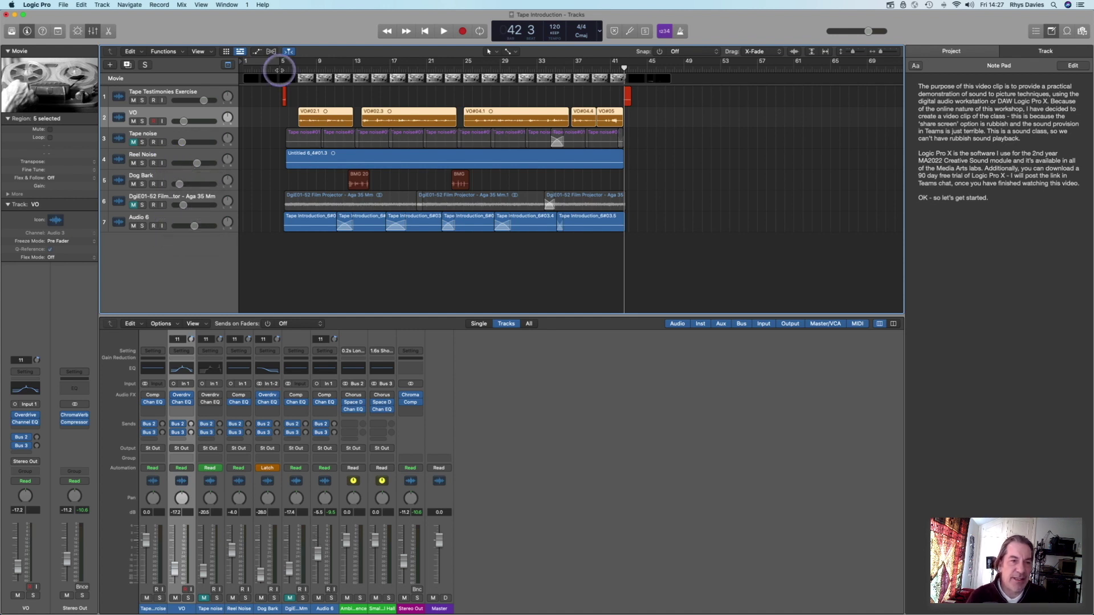
double_click(80, 100)
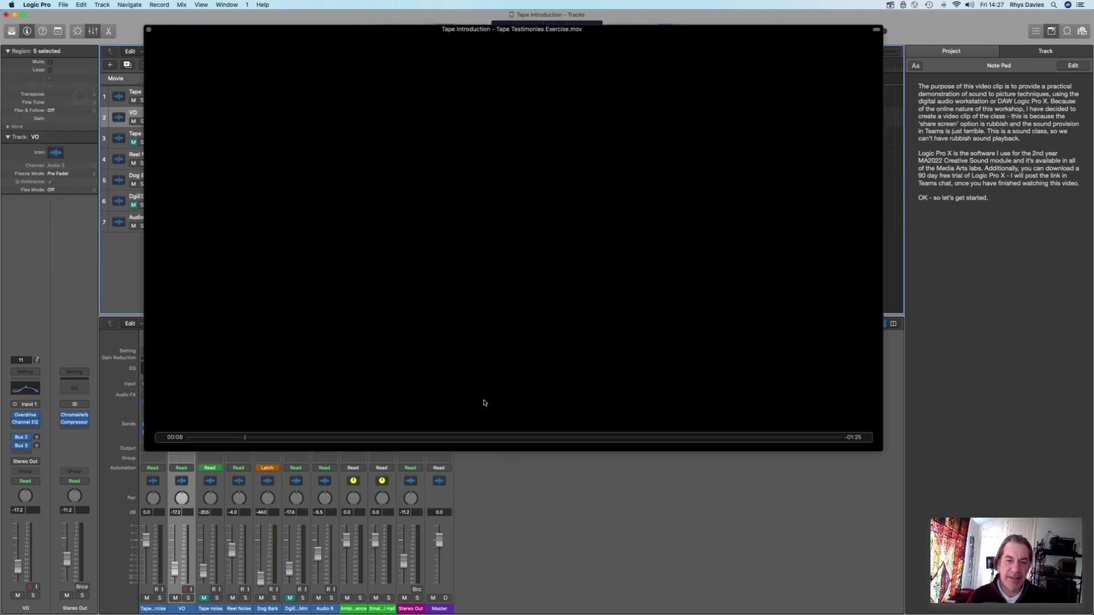
key("space")
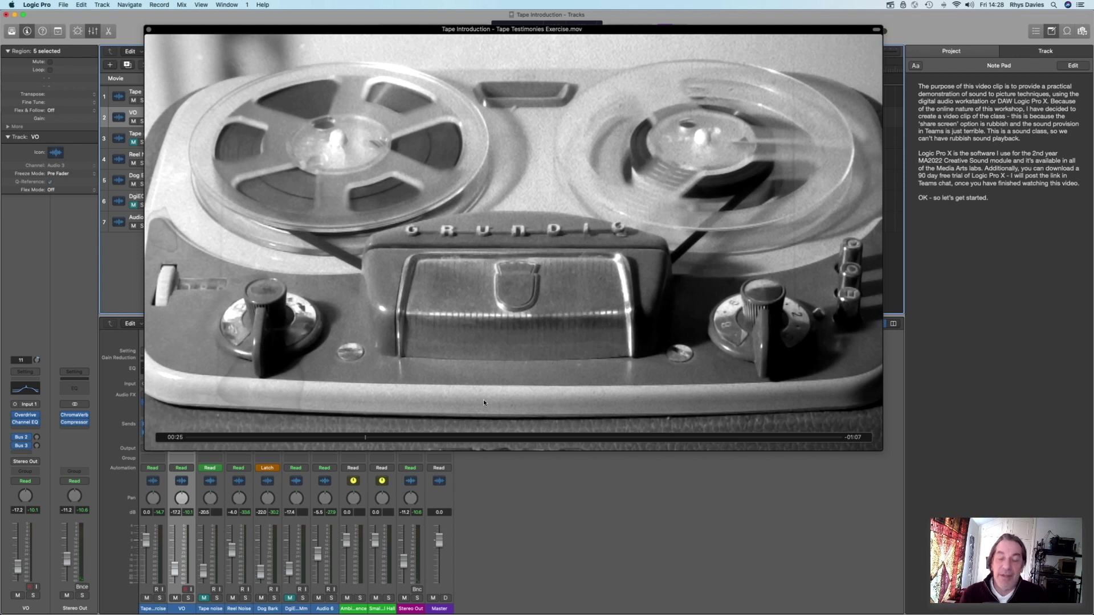
left_click(148, 29)
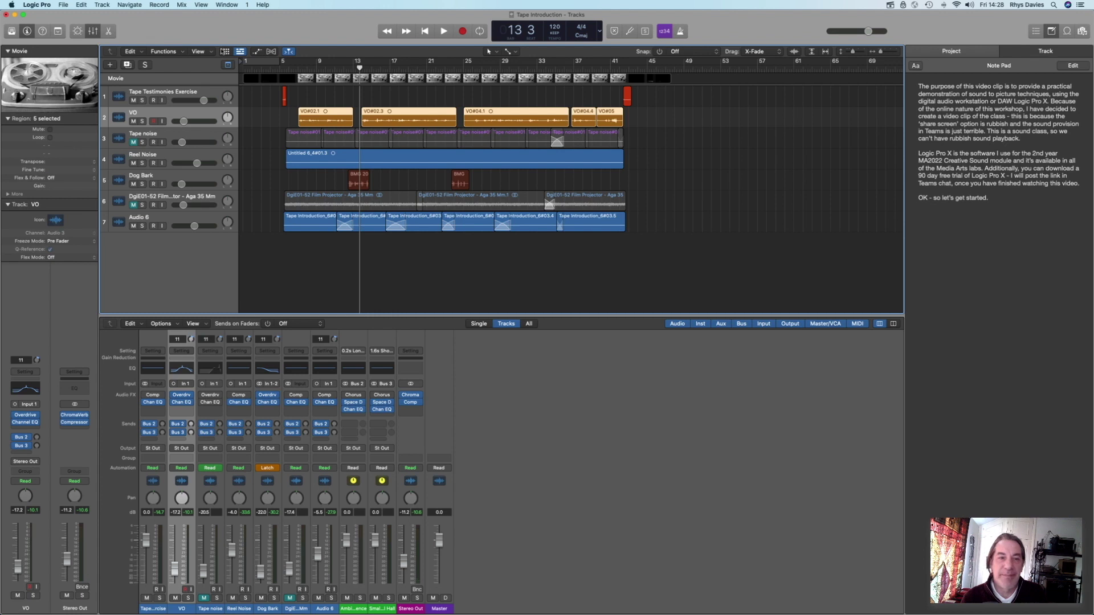